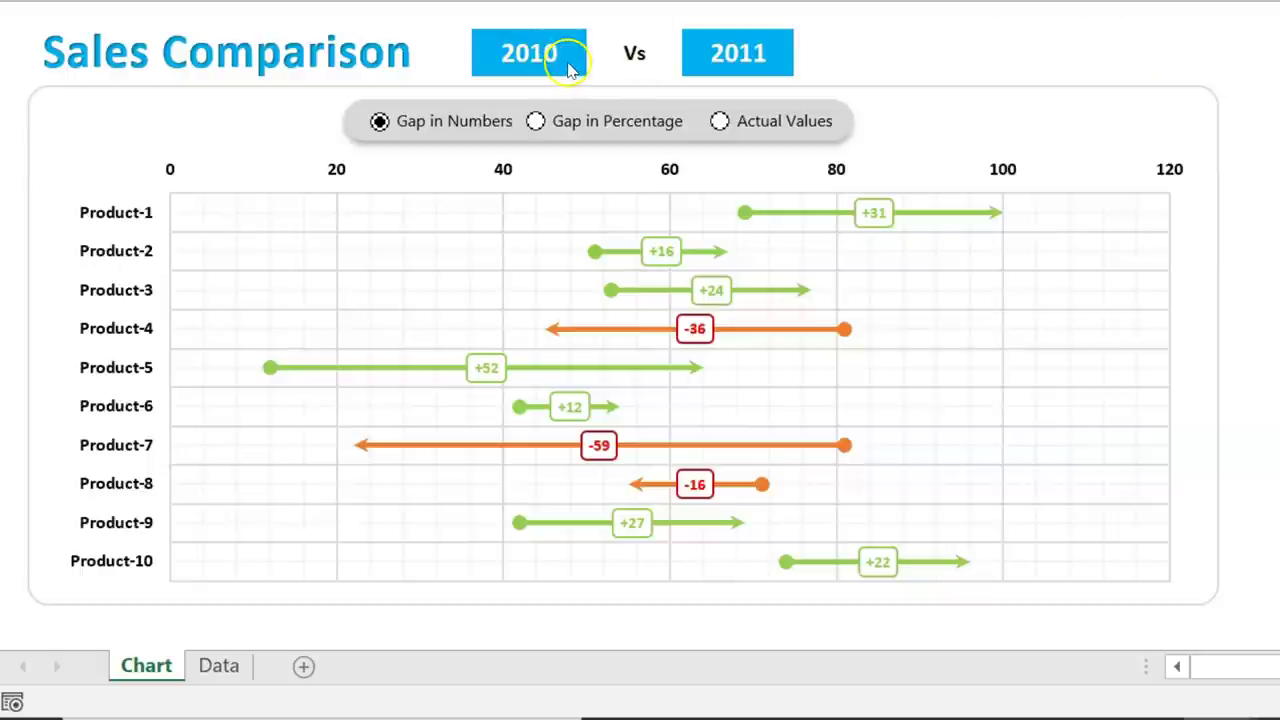
- Preview the finished chart's labels as Gap in Percentage and Actual Values
click(897, 58)
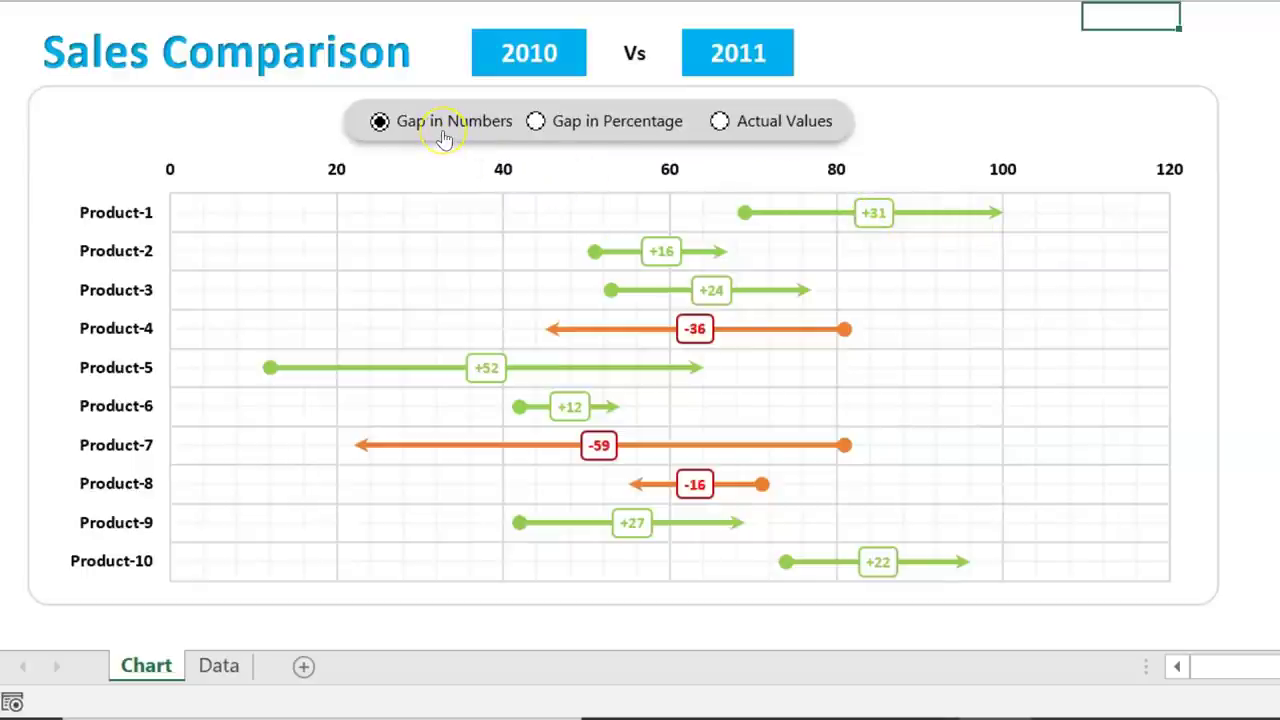
click(588, 128)
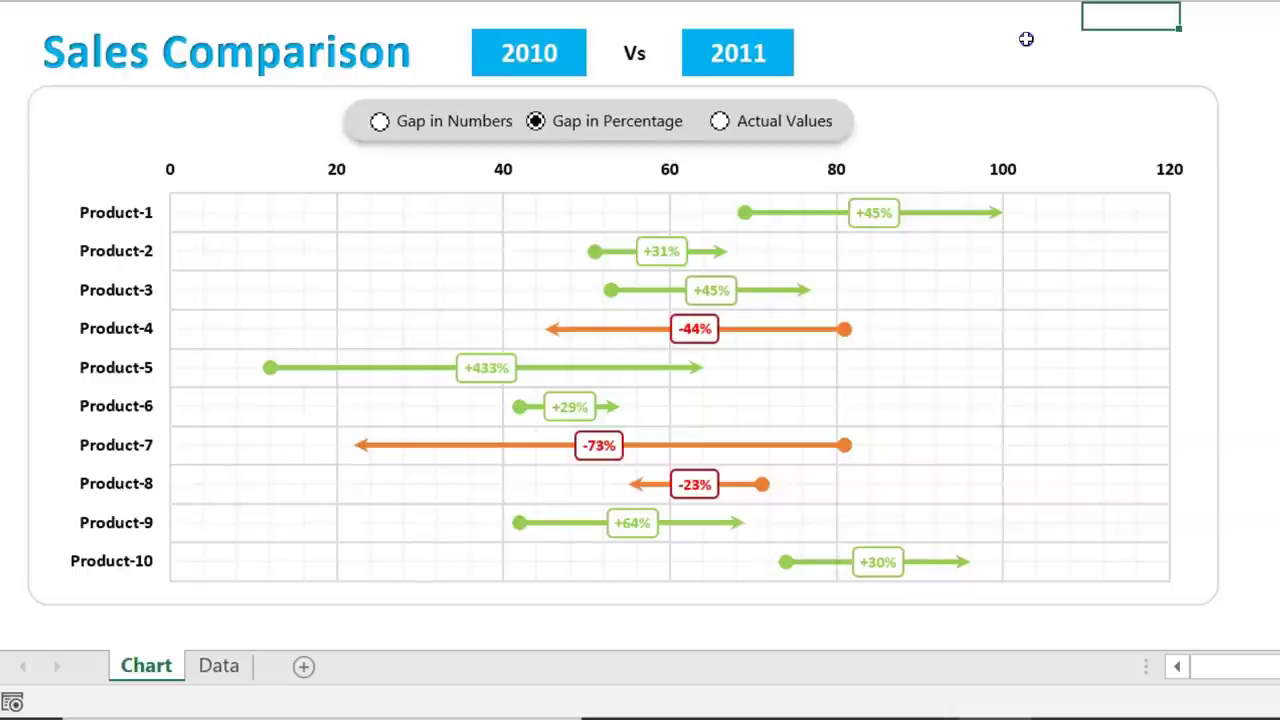
click(737, 126)
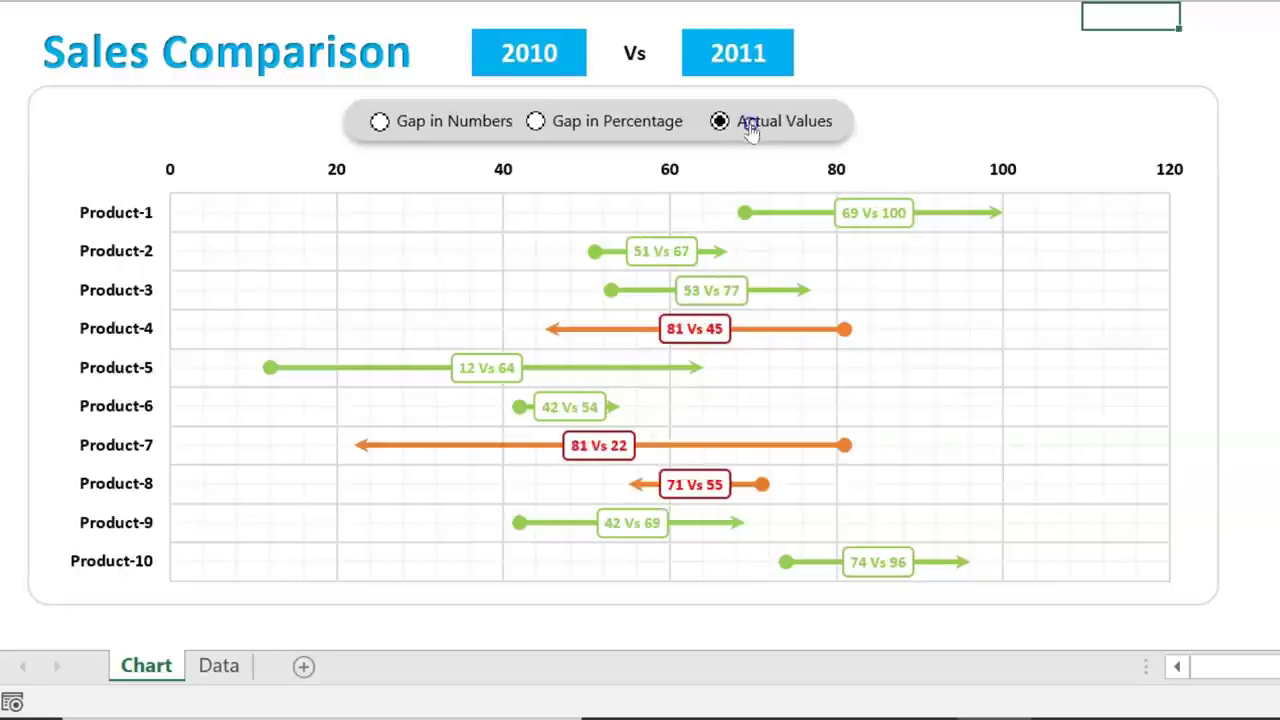
click(968, 68)
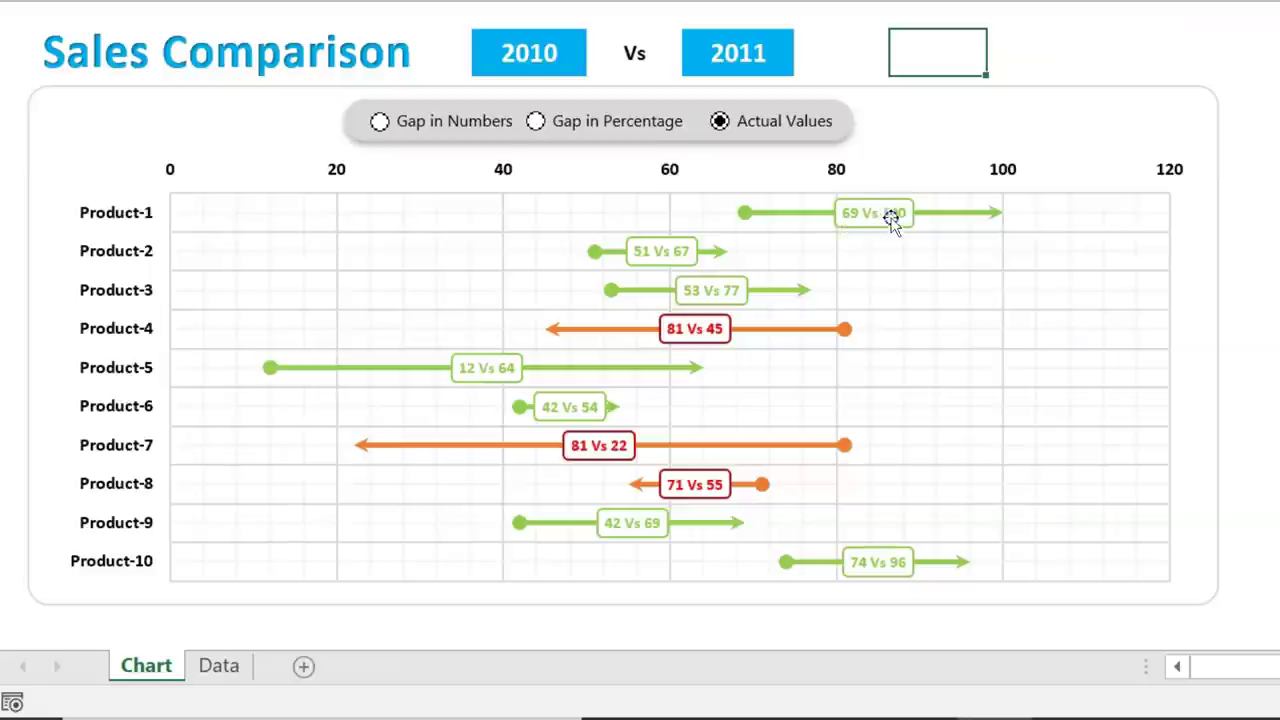
click(600, 115)
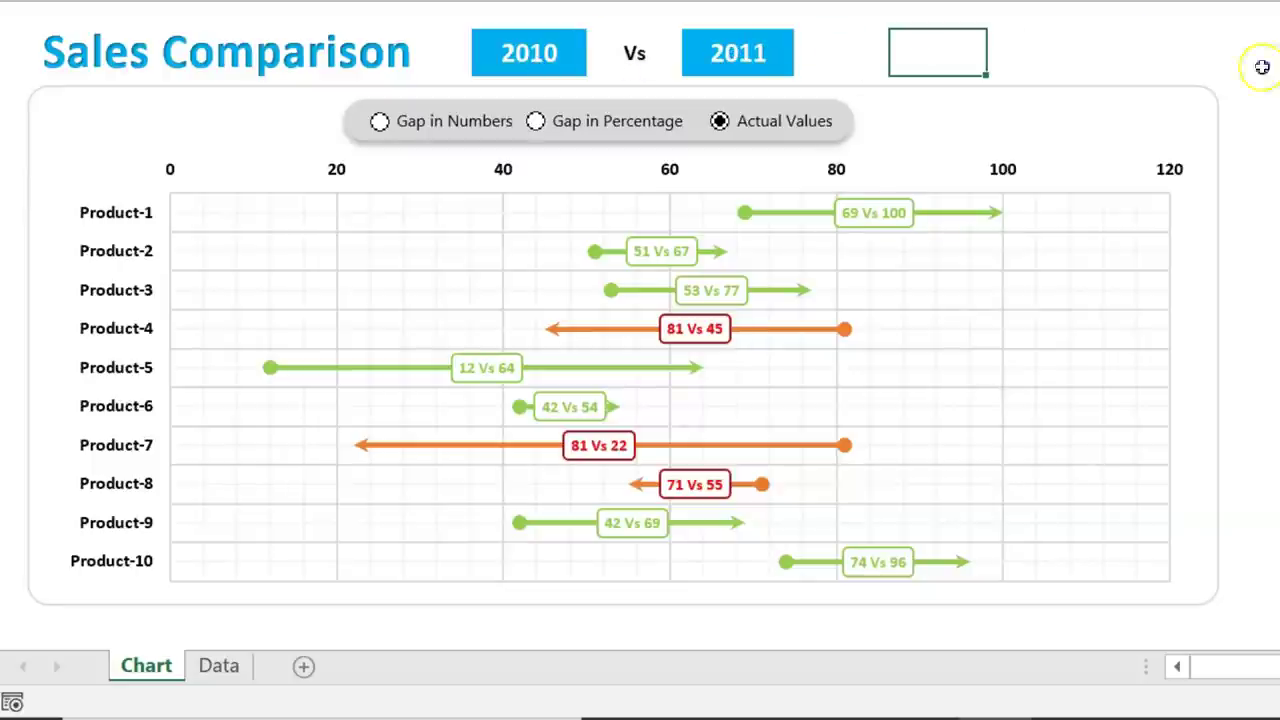
- Set the Sales Comparison chart's years to 2018 versus 2019
click(545, 50)
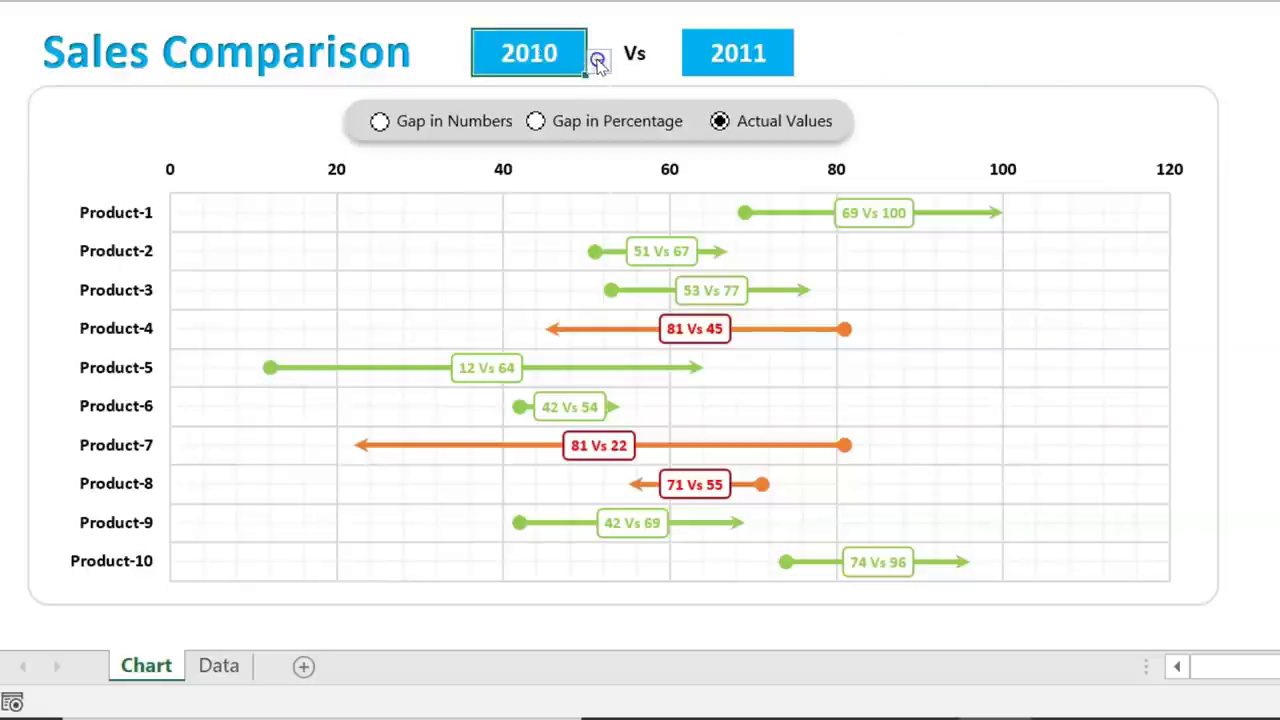
click(599, 62)
drag(596, 145, 574, 200)
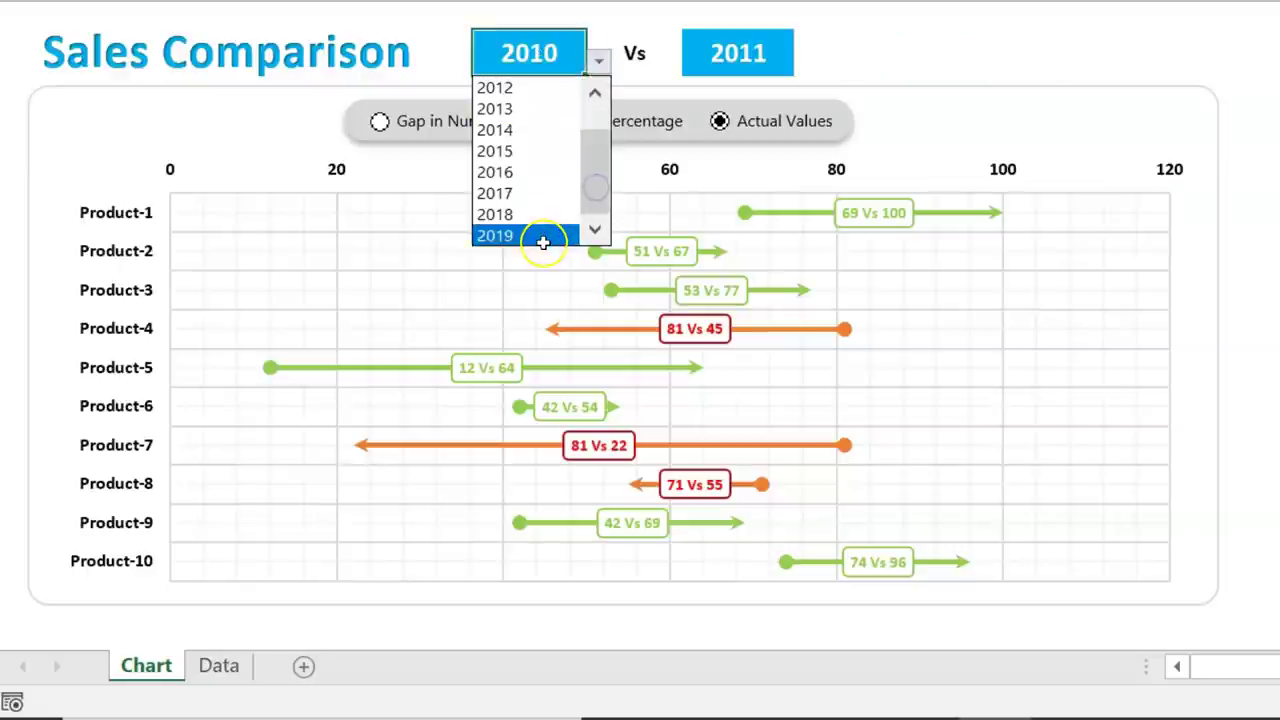
click(529, 215)
click(730, 53)
click(806, 62)
drag(802, 130, 803, 180)
click(735, 237)
click(1000, 20)
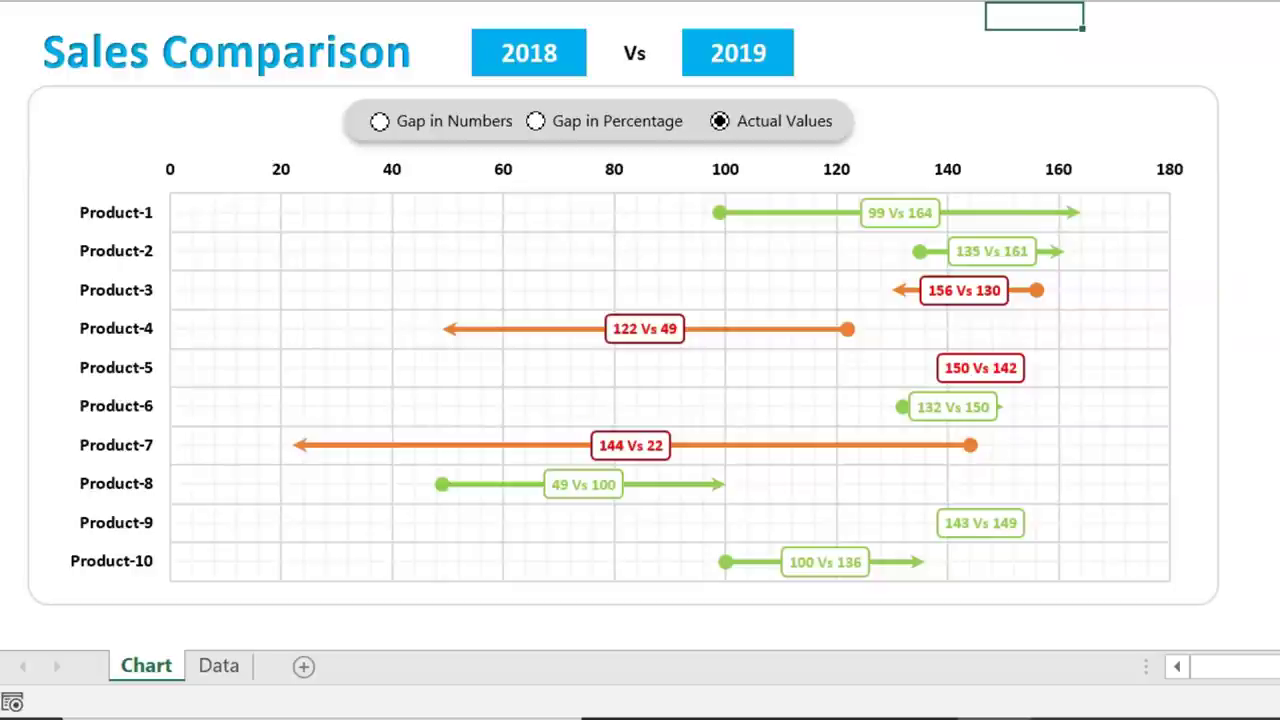
click(927, 27)
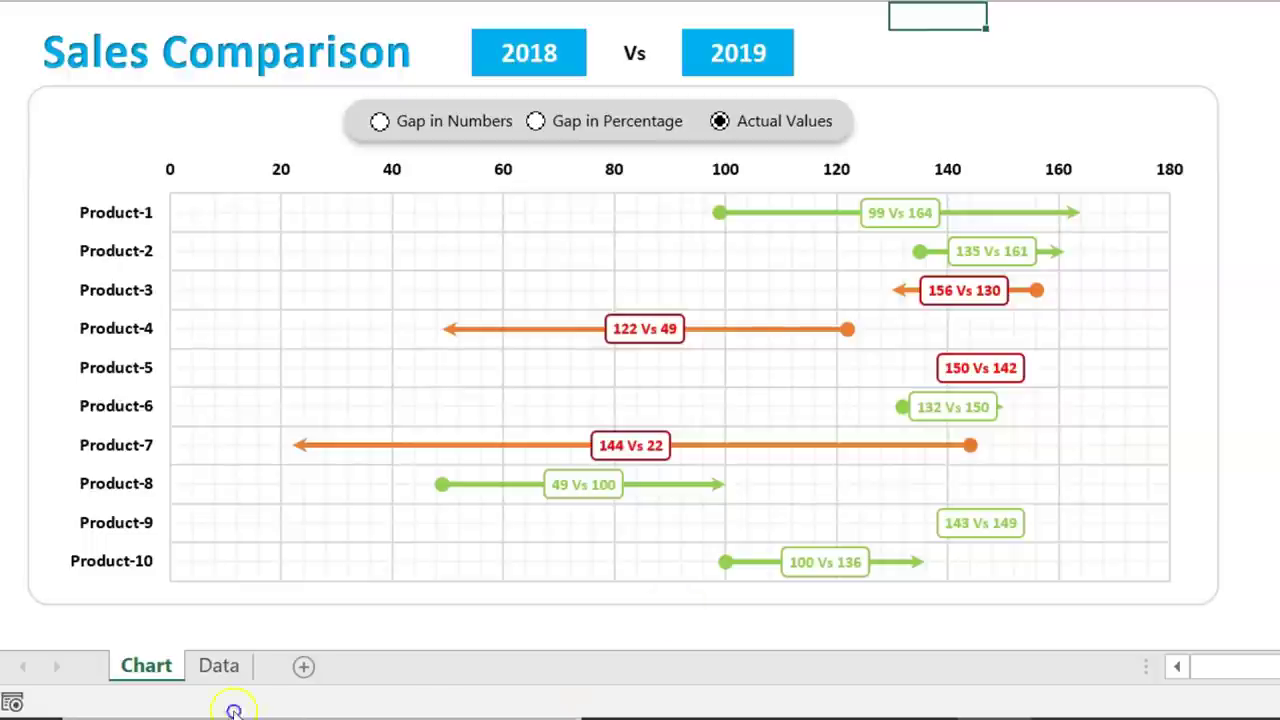
- Review the product names and the 2010 to 2019 year headers on the Data sheet, and return to the Chart sheet
click(217, 662)
drag(140, 49, 138, 349)
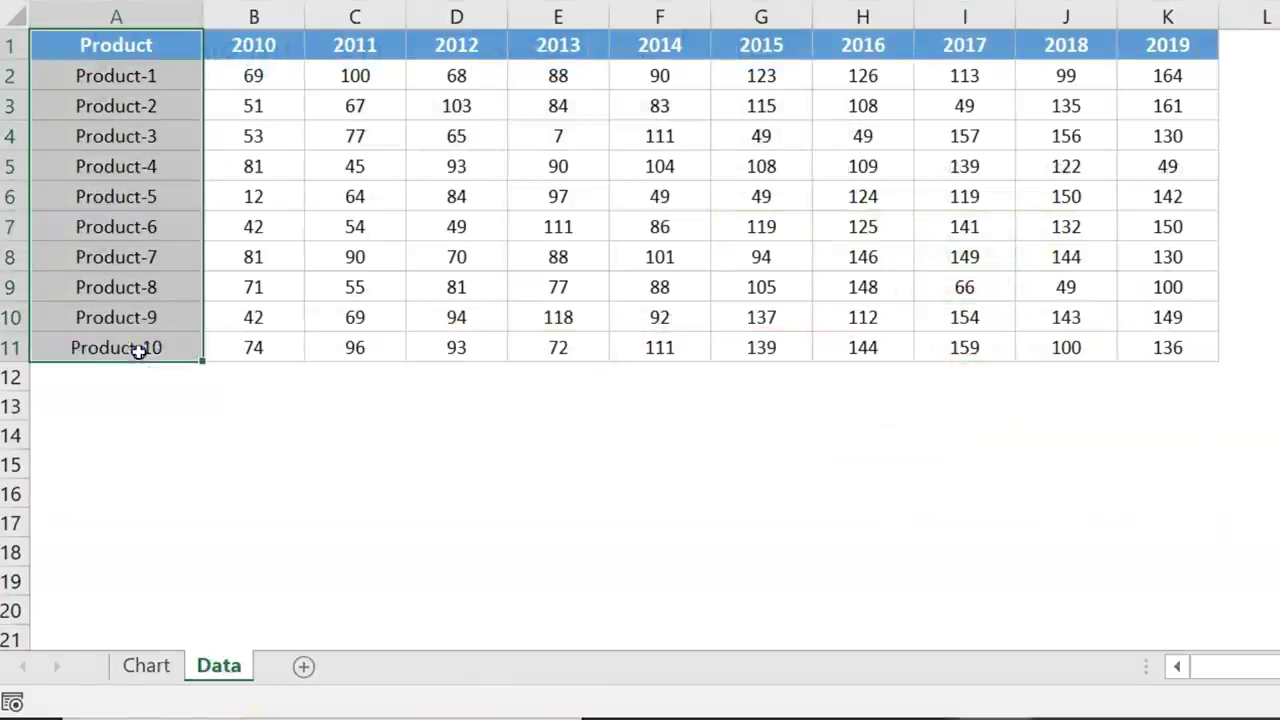
drag(253, 46, 1165, 50)
drag(94, 49, 116, 76)
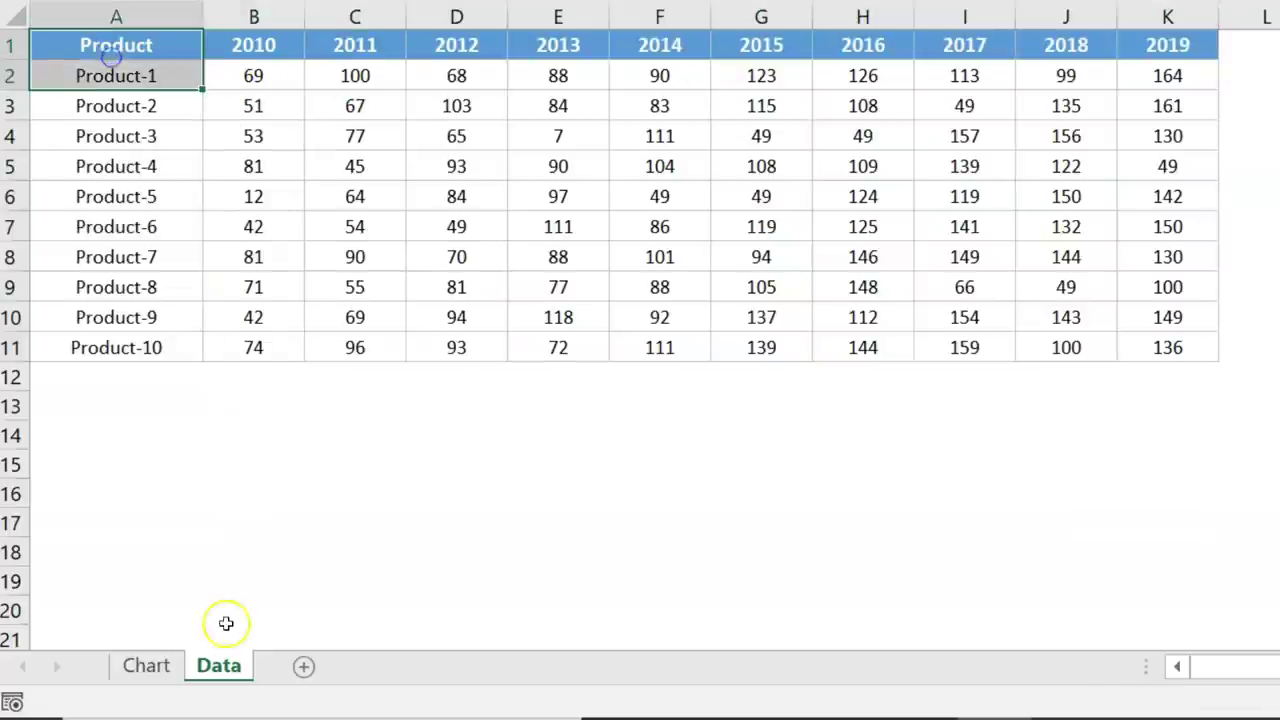
click(150, 666)
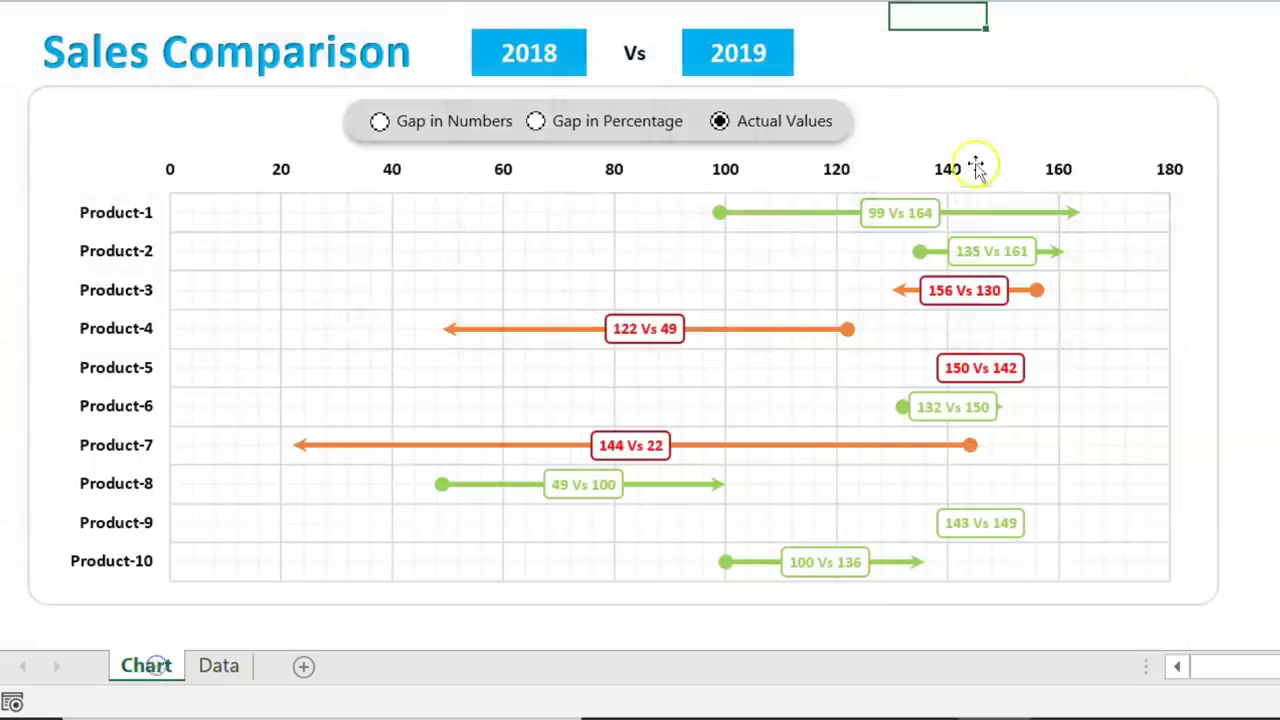
- Switch the chart labels through Gap in Numbers and leave them on Gap in Percentage
click(603, 128)
click(482, 121)
click(612, 124)
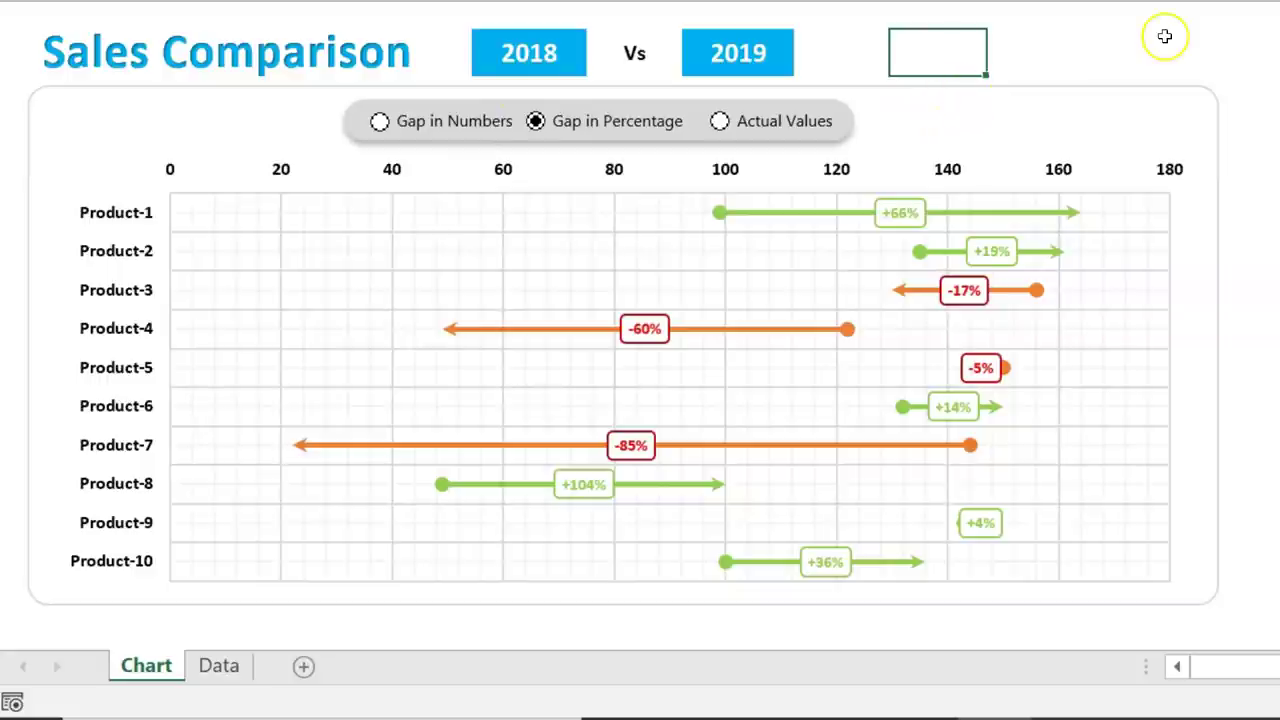
click(1041, 20)
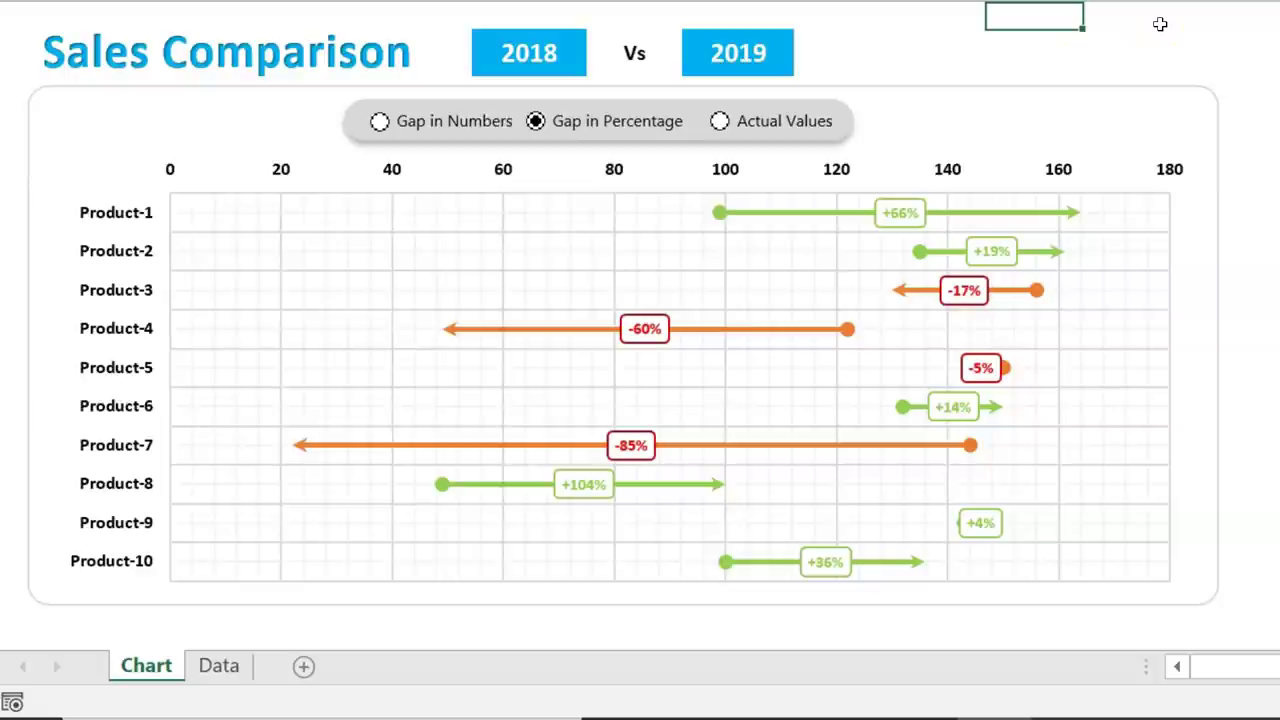
- Copy the whole sales table from the Data sheet into a new workbook, starting at cell A1
click(221, 666)
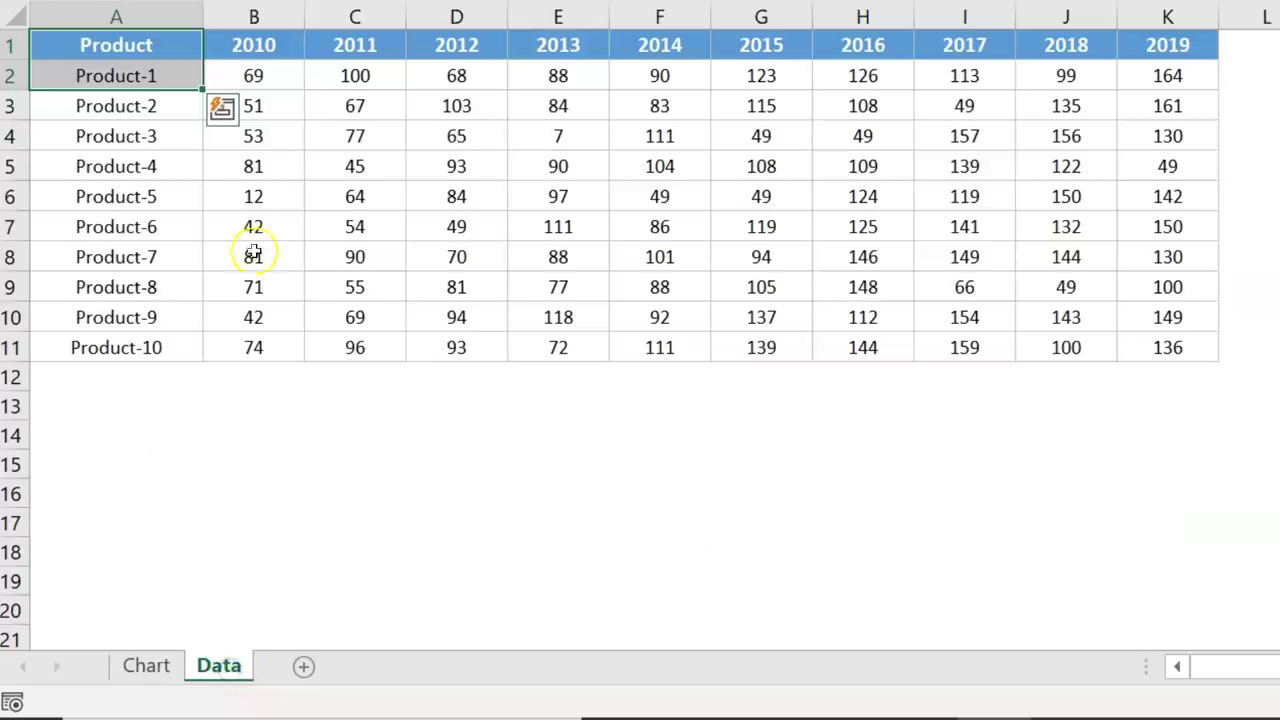
click(447, 44)
key(ctrl+a)
key(ctrl+c)
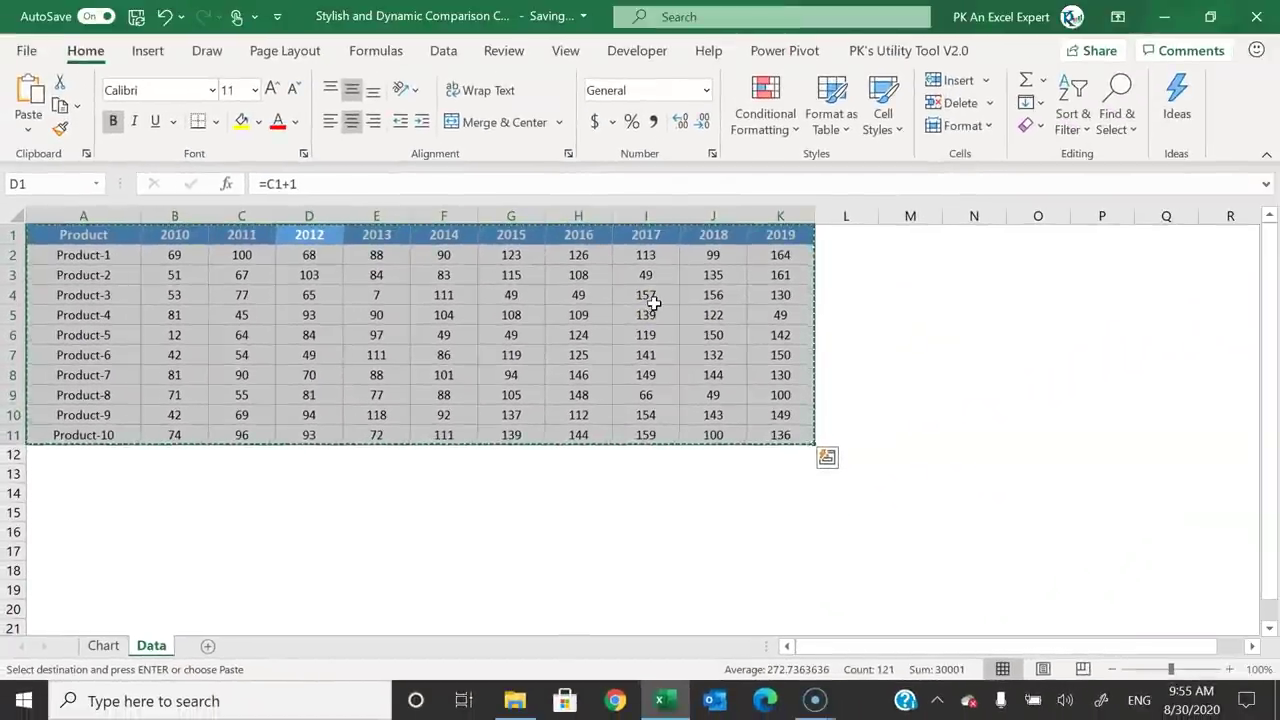
key(ctrl+n)
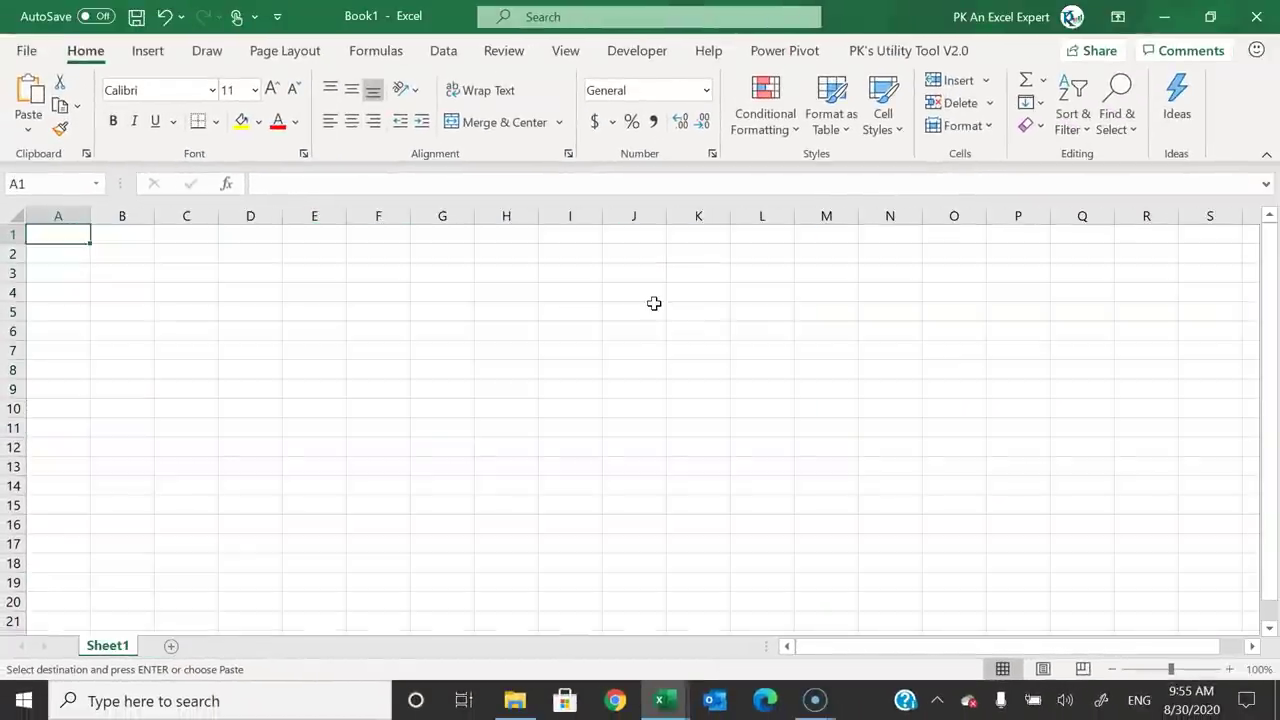
key(ctrl+v)
- Widen column A to fit the product names and rename the sheet as Data
click(167, 269)
drag(90, 217, 99, 219)
click(388, 234)
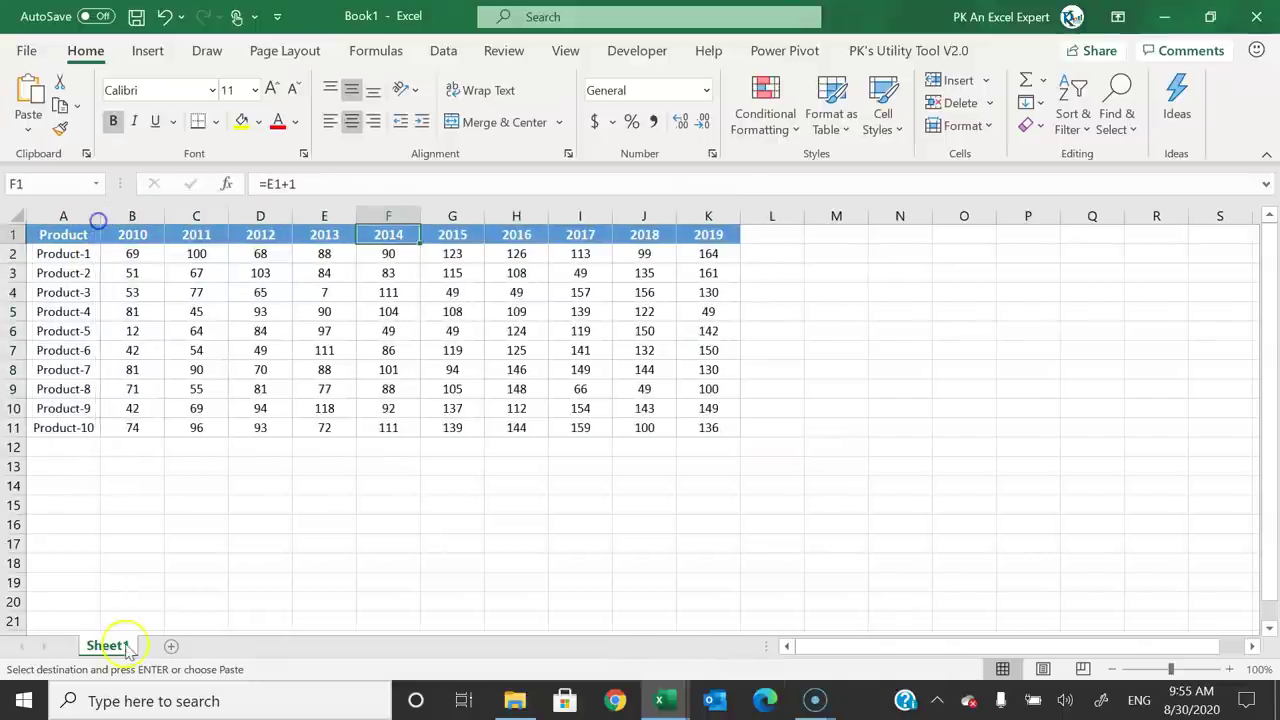
text(Data)
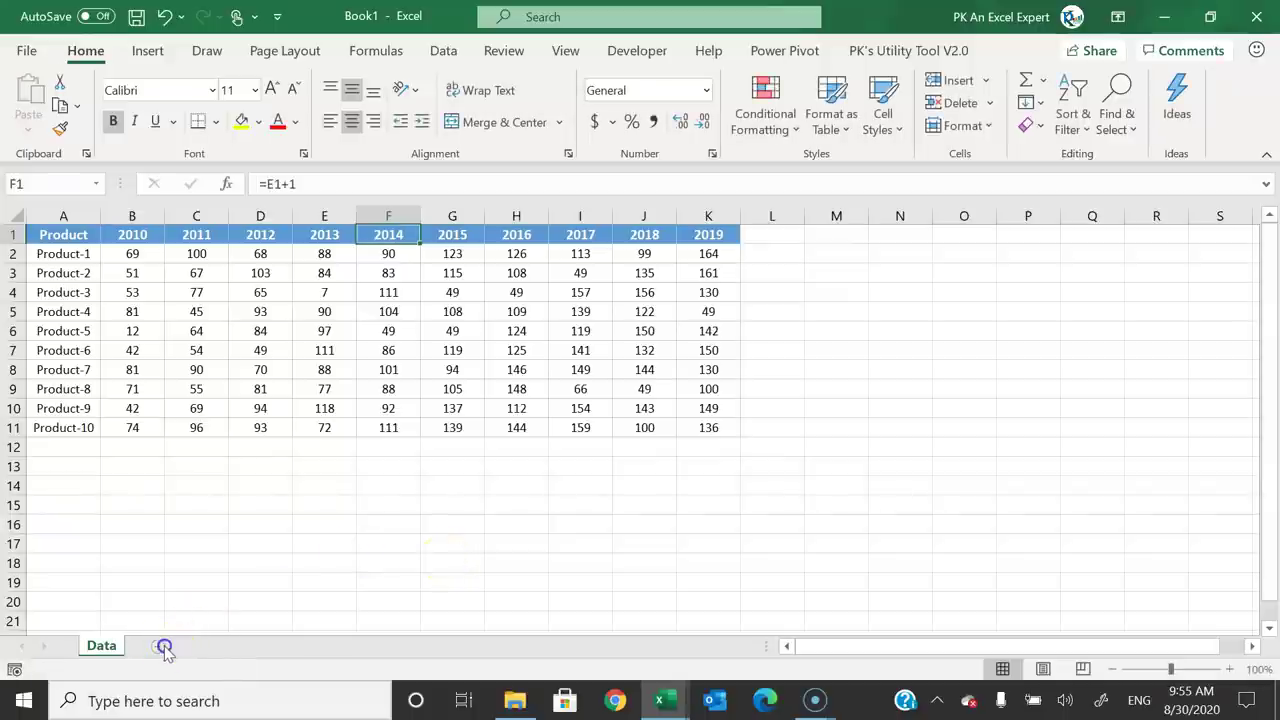
- Add a second worksheet and name it Support
click(164, 647)
double_click(160, 646)
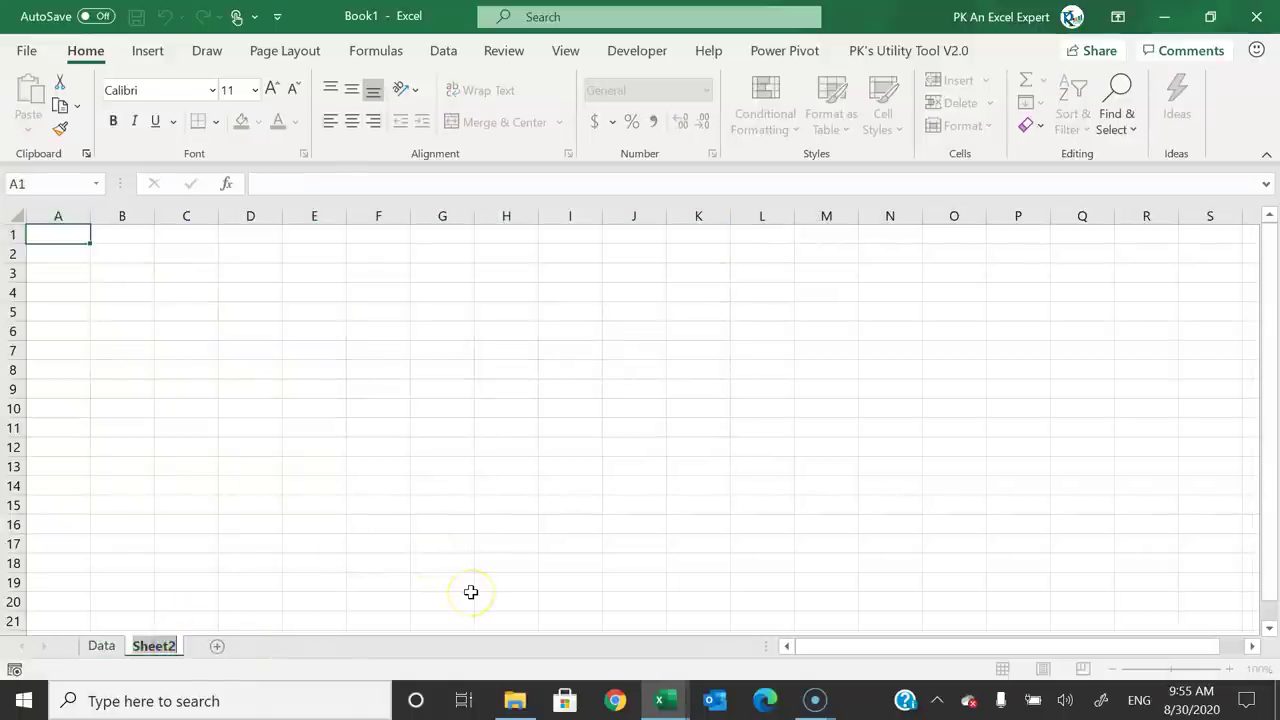
text(Support)
key(Return)
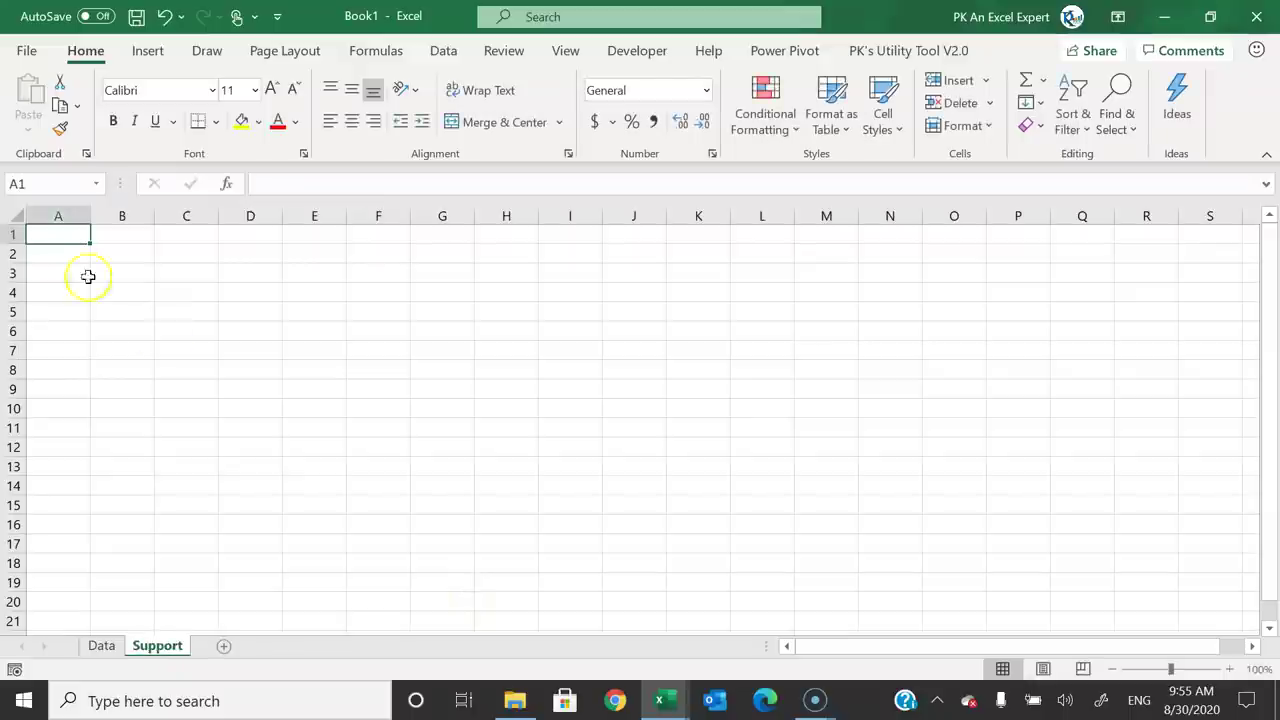
- Examine the sheets of the finished comparison workbook, and return to cell A1 of the new workbook's Support sheet
drag(66, 233, 433, 415)
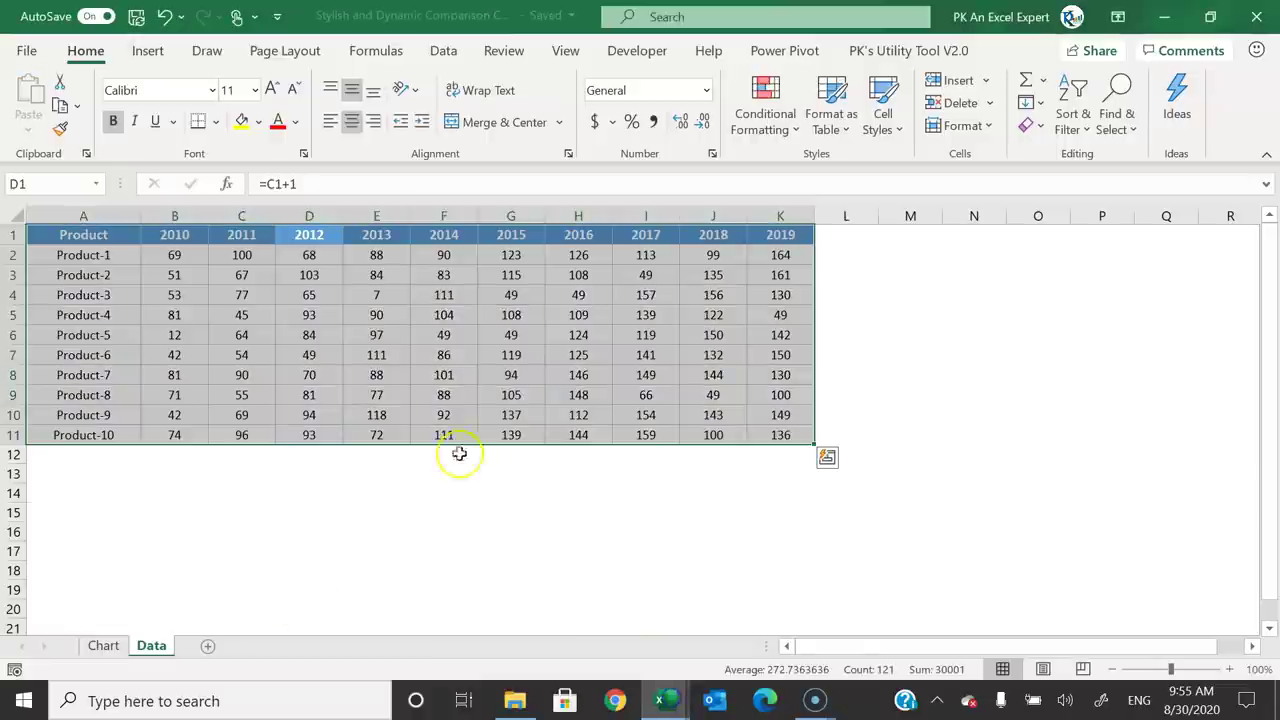
click(444, 314)
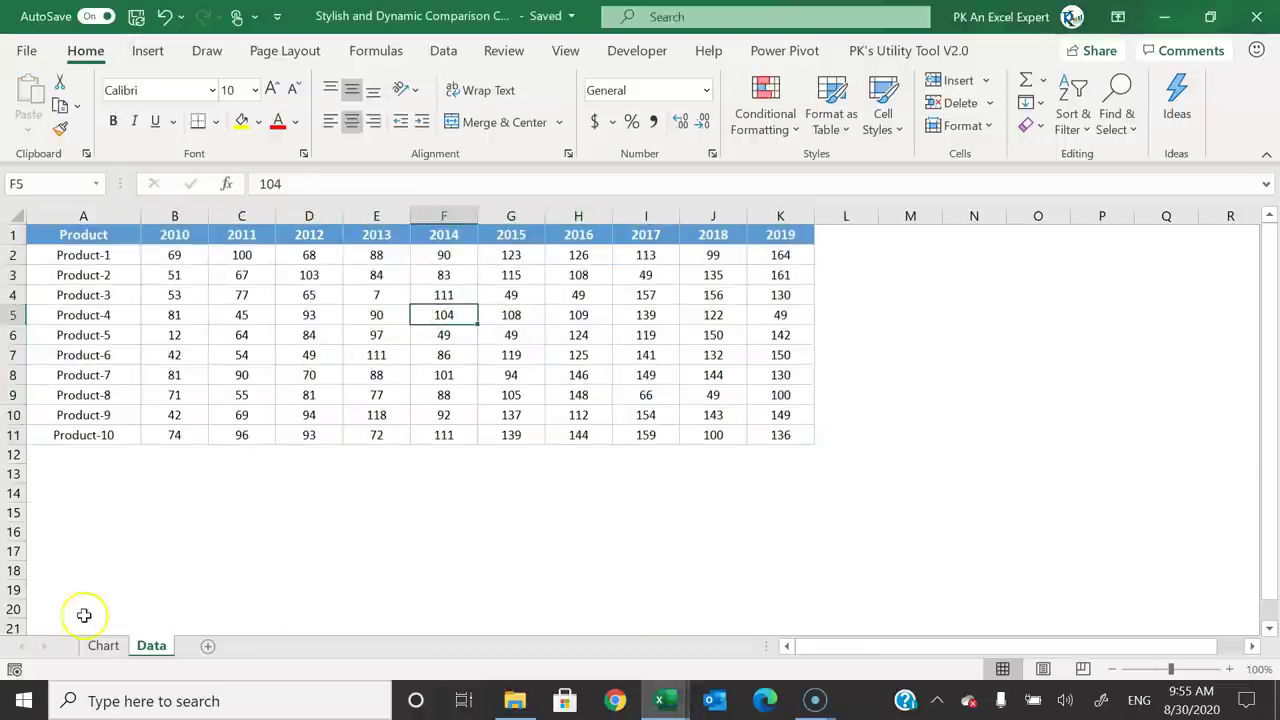
click(103, 645)
right_click(100, 645)
click(160, 597)
click(215, 651)
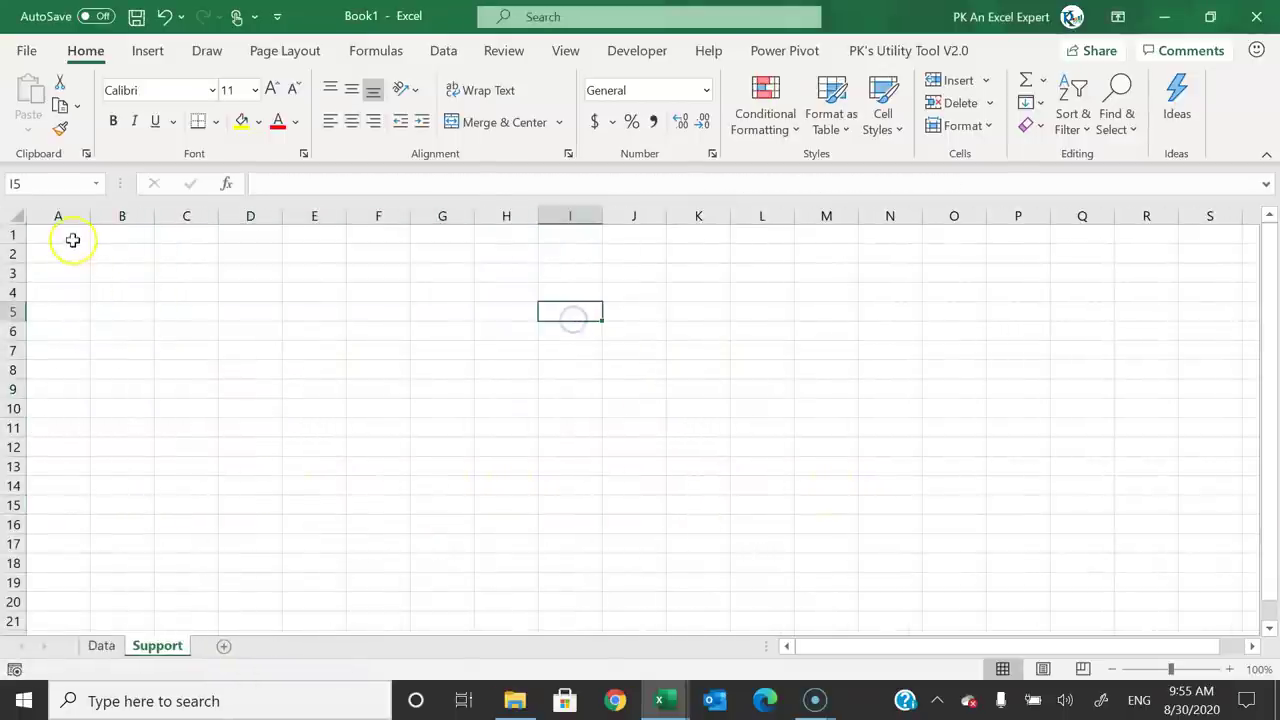
click(69, 237)
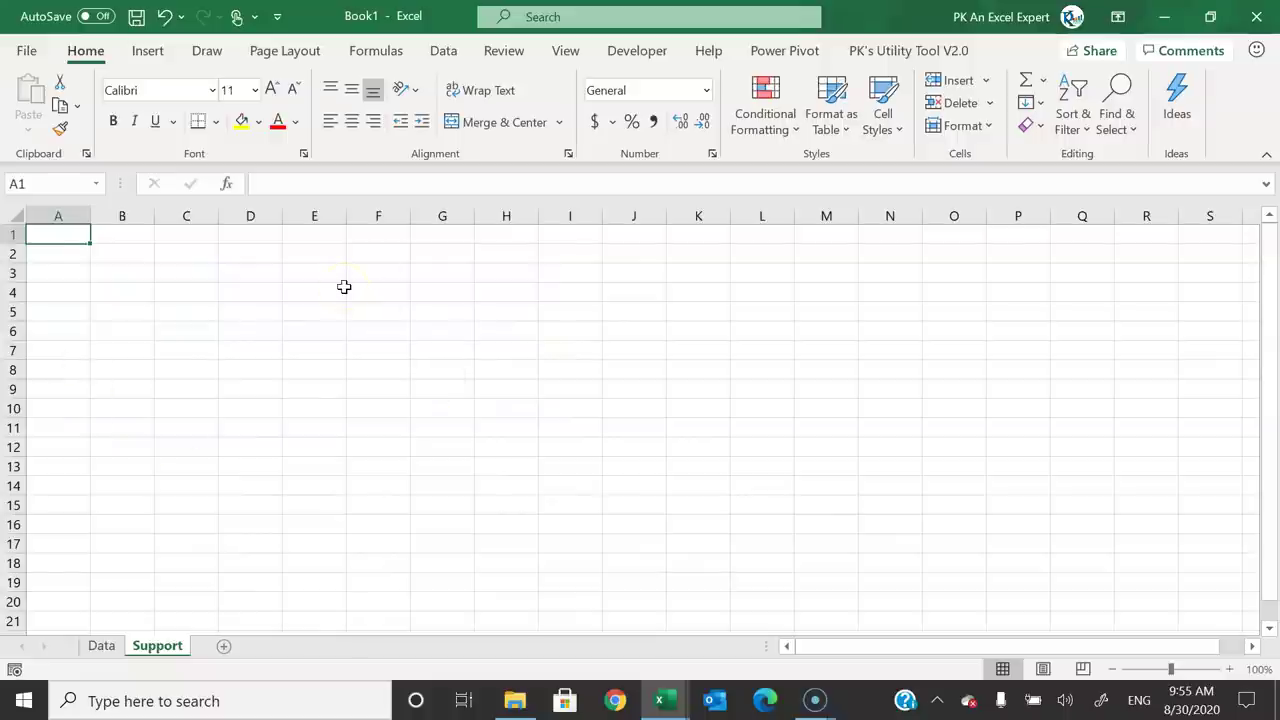
- Add a third worksheet and name it Chart
click(222, 647)
double_click(220, 646)
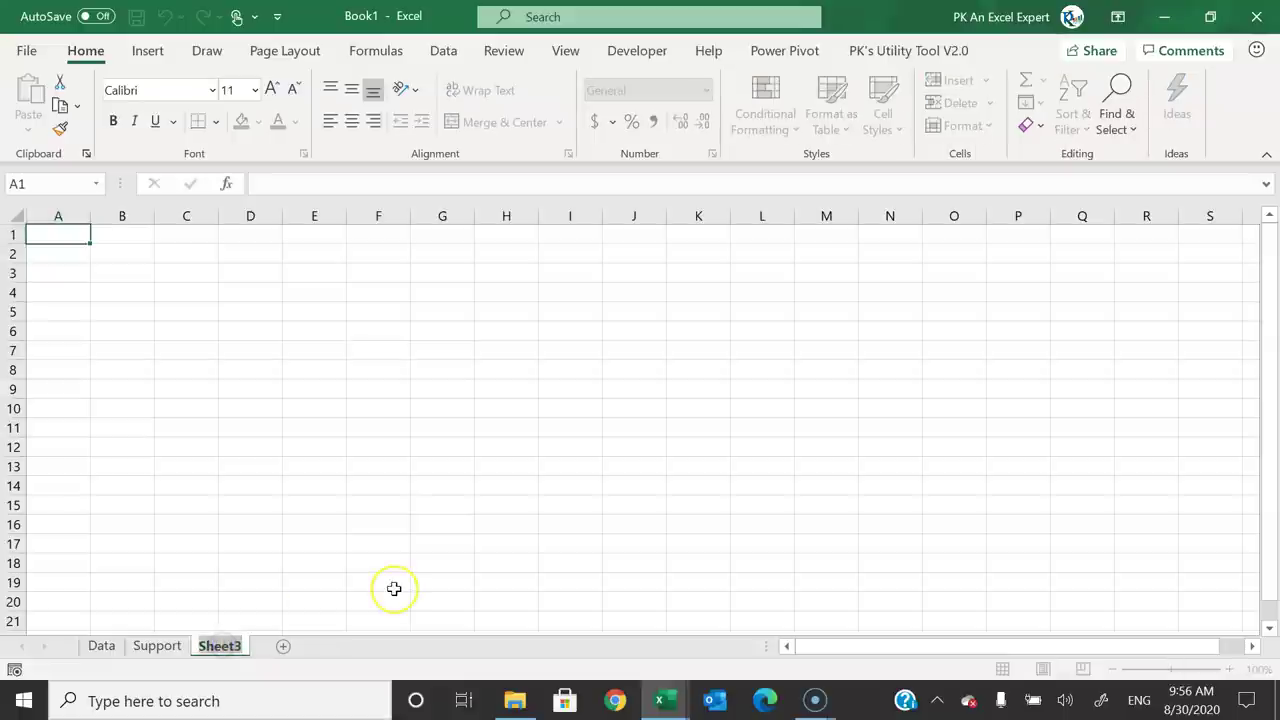
text(c)
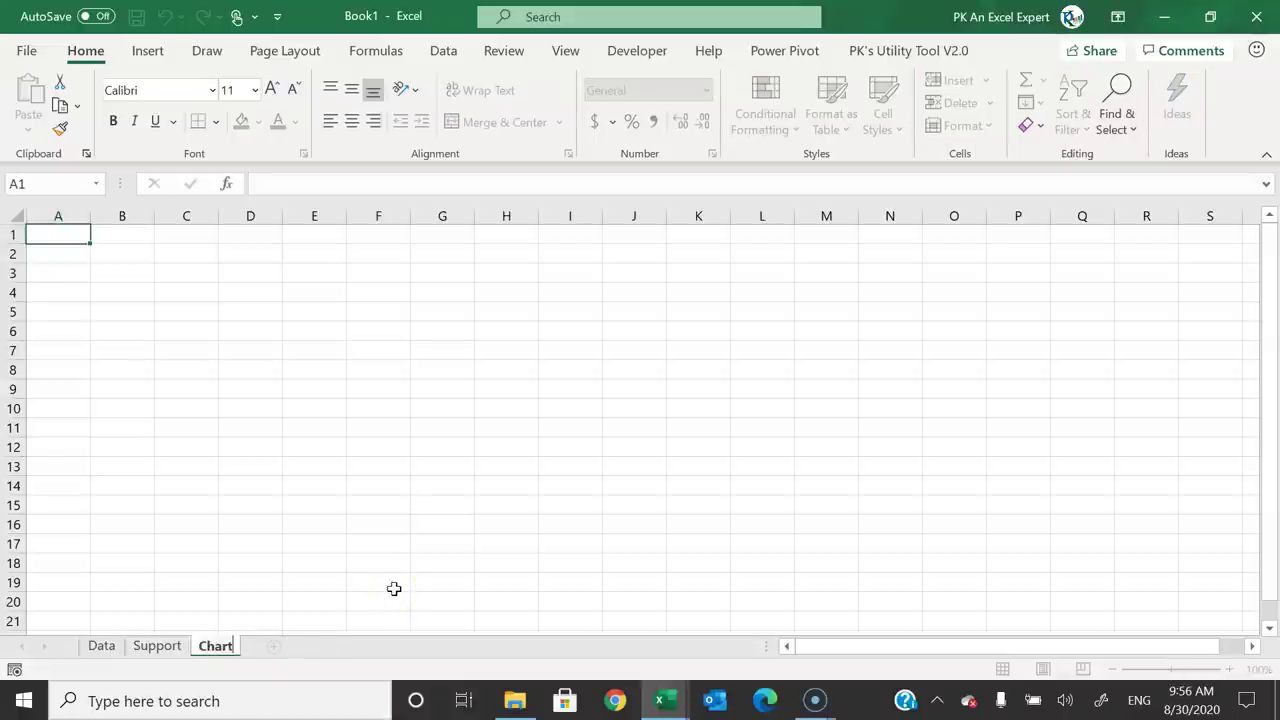
key(Return)
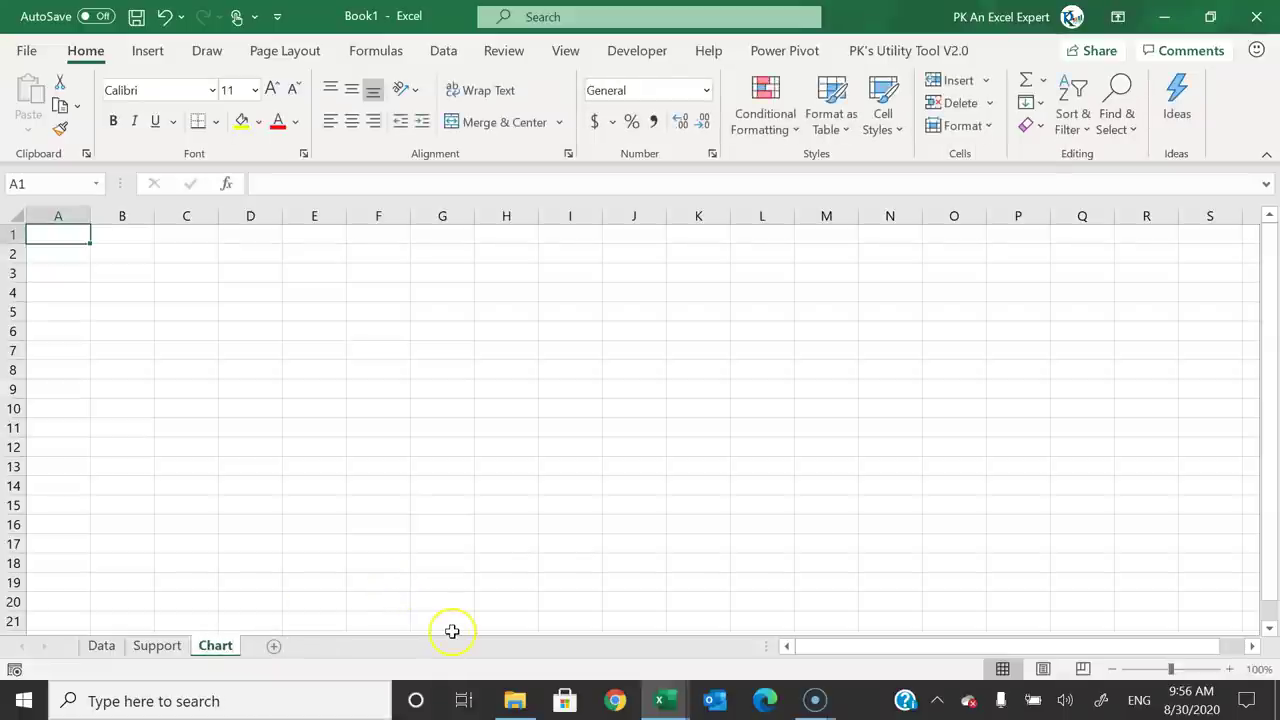
key(Right)
key(Right)
key(Right)
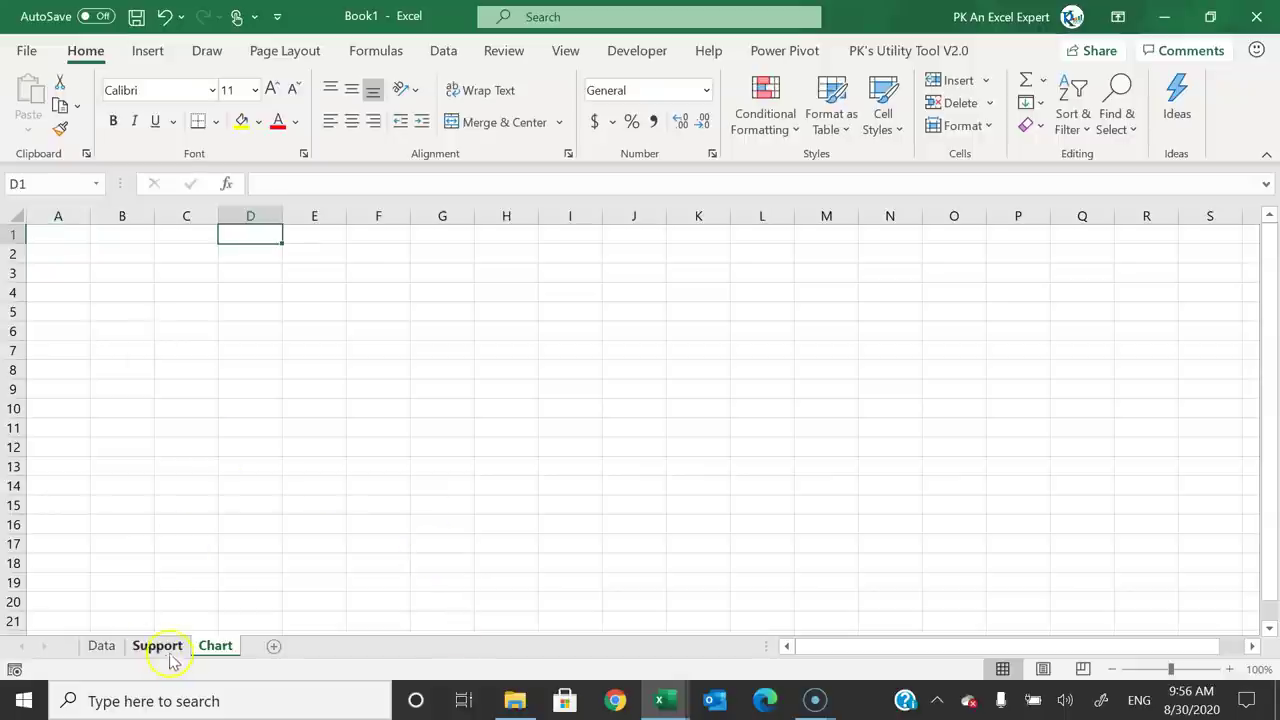
- On the Support sheet, enter the header Product in A1 and link A2 to the first product with =Data!A2
click(160, 647)
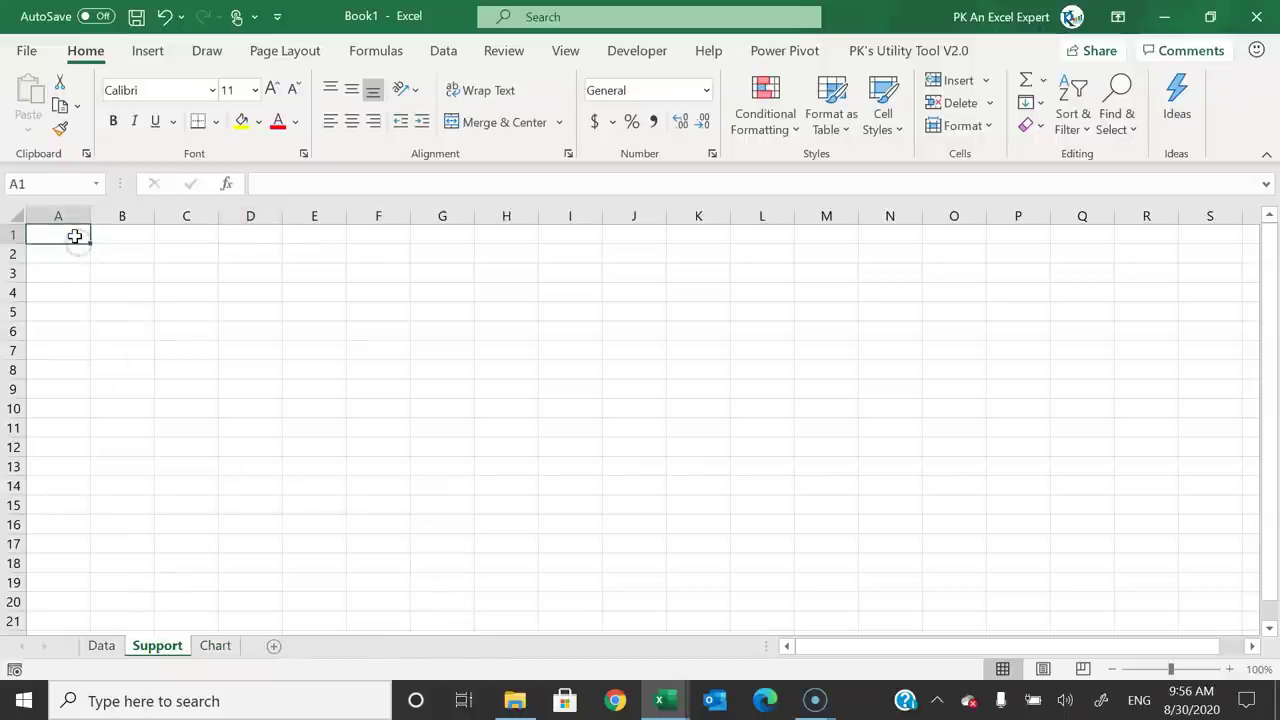
text(Product)
key(Return)
text(=)
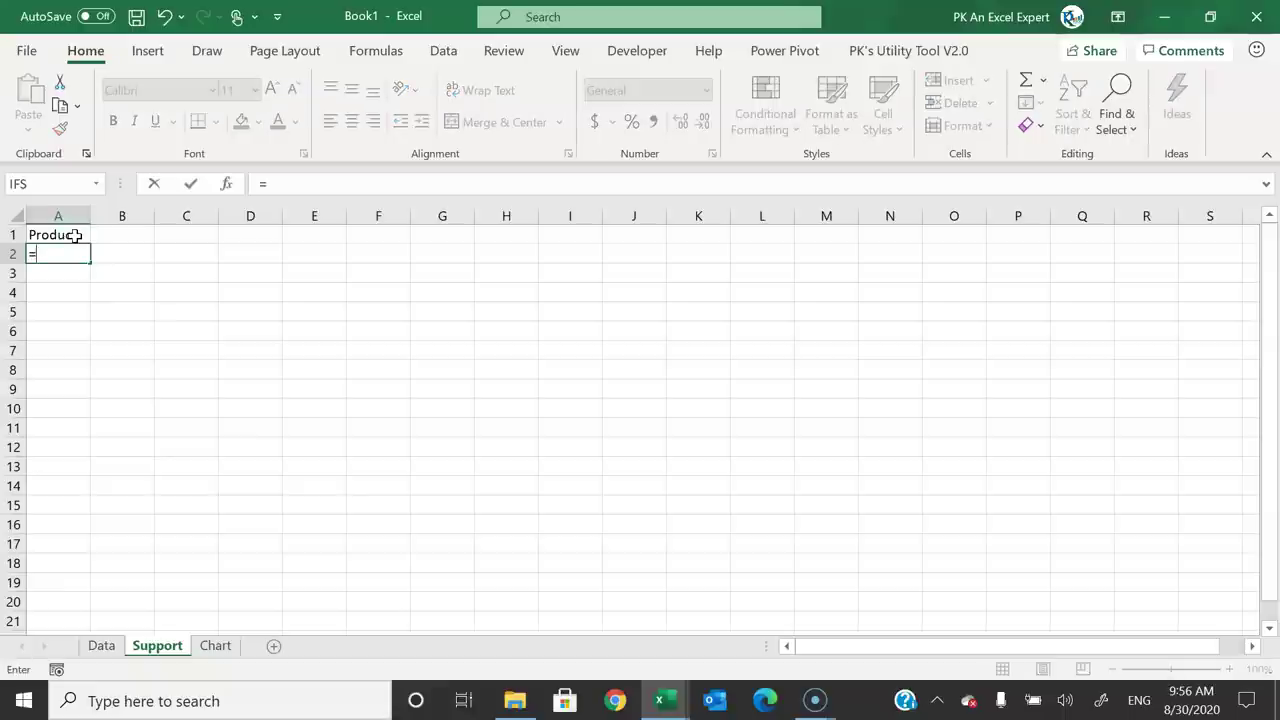
click(101, 646)
click(75, 254)
key(Return)
- Fill the product link formula from A2 down to A11 on the Support sheet
drag(75, 254, 76, 428)
key(ctrl+d)
key(Up)
key(Down)
key(Down)
key(Down)
key(Down)
key(Up)
key(Up)
key(Up)
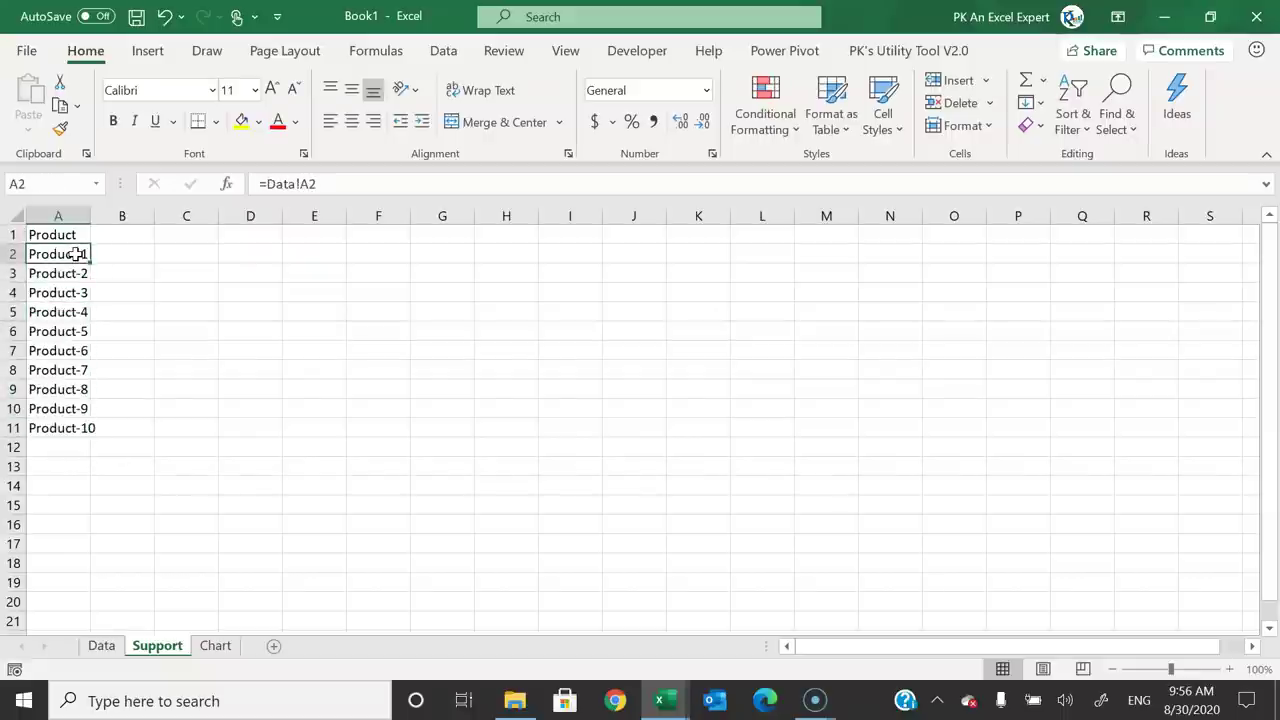
- AutoFit column A of the Support sheet to the product names and check the source table on the Data sheet
key(ctrl+shift+Down)
key(alt+o)
key(c)
key(a)
key(Up)
key(Down)
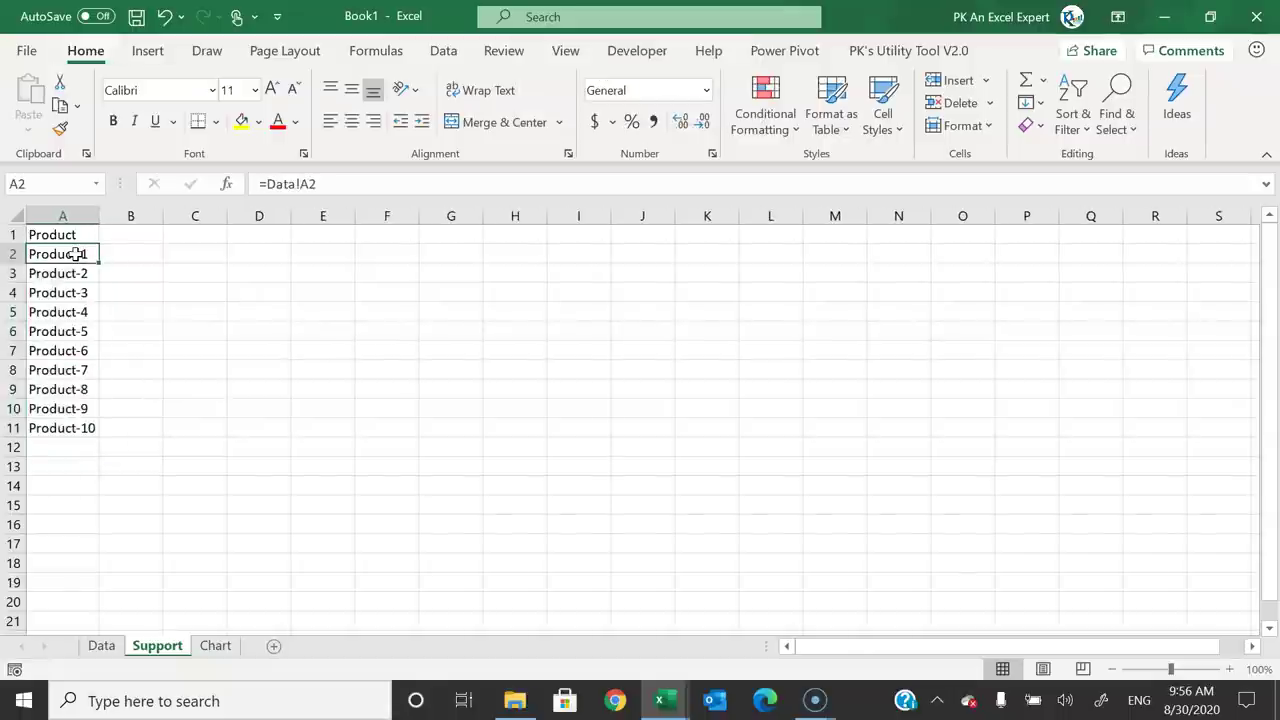
click(100, 647)
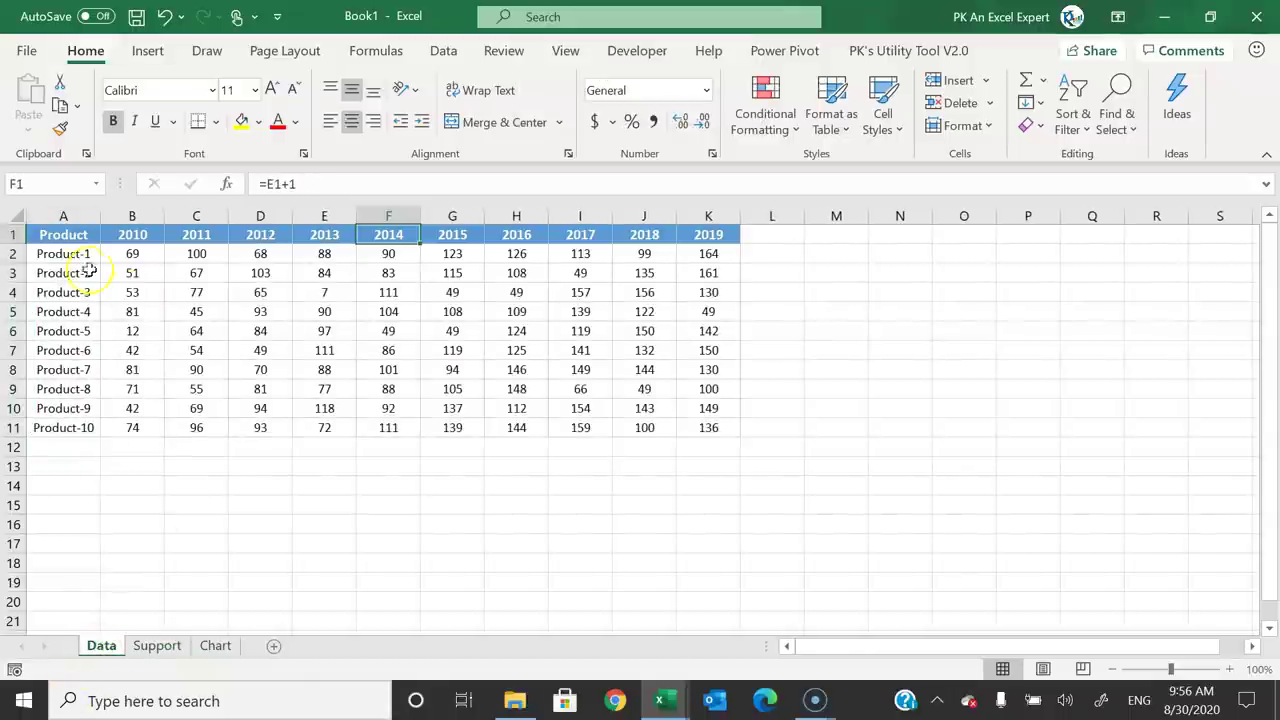
click(160, 646)
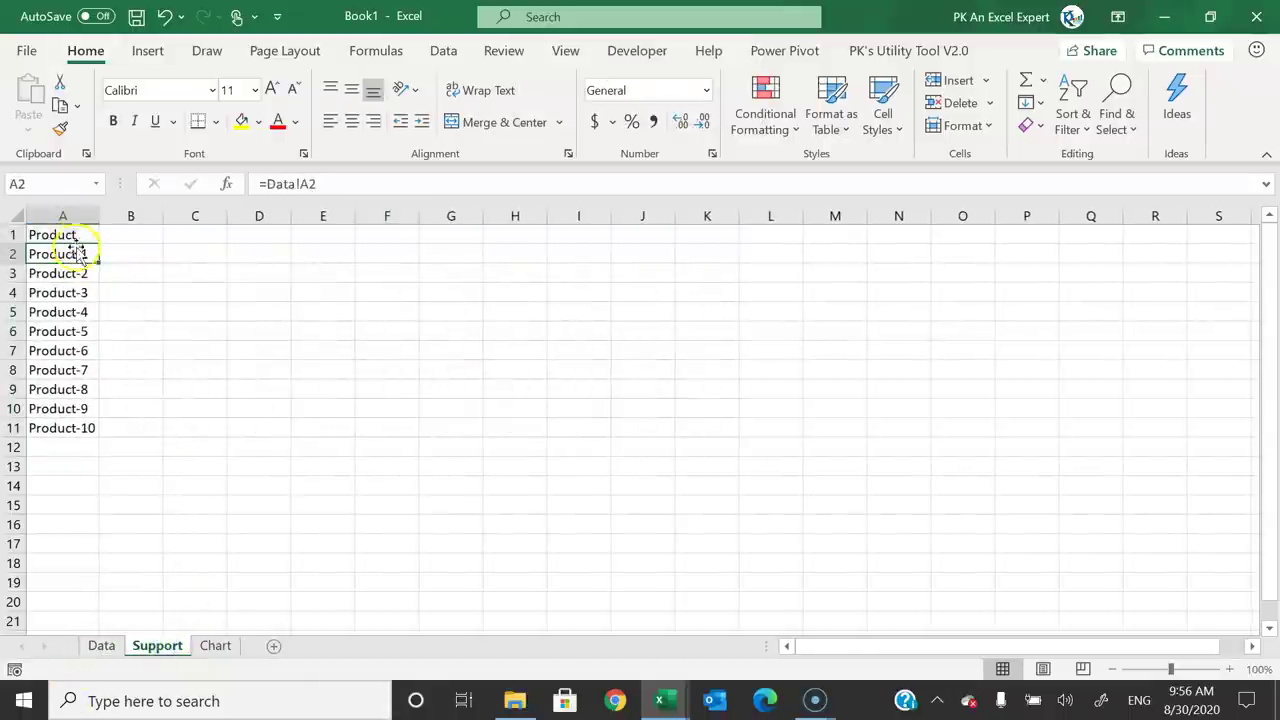
- On the Chart sheet, make row 2 taller and select D2 as the cell for the first year selector
click(124, 234)
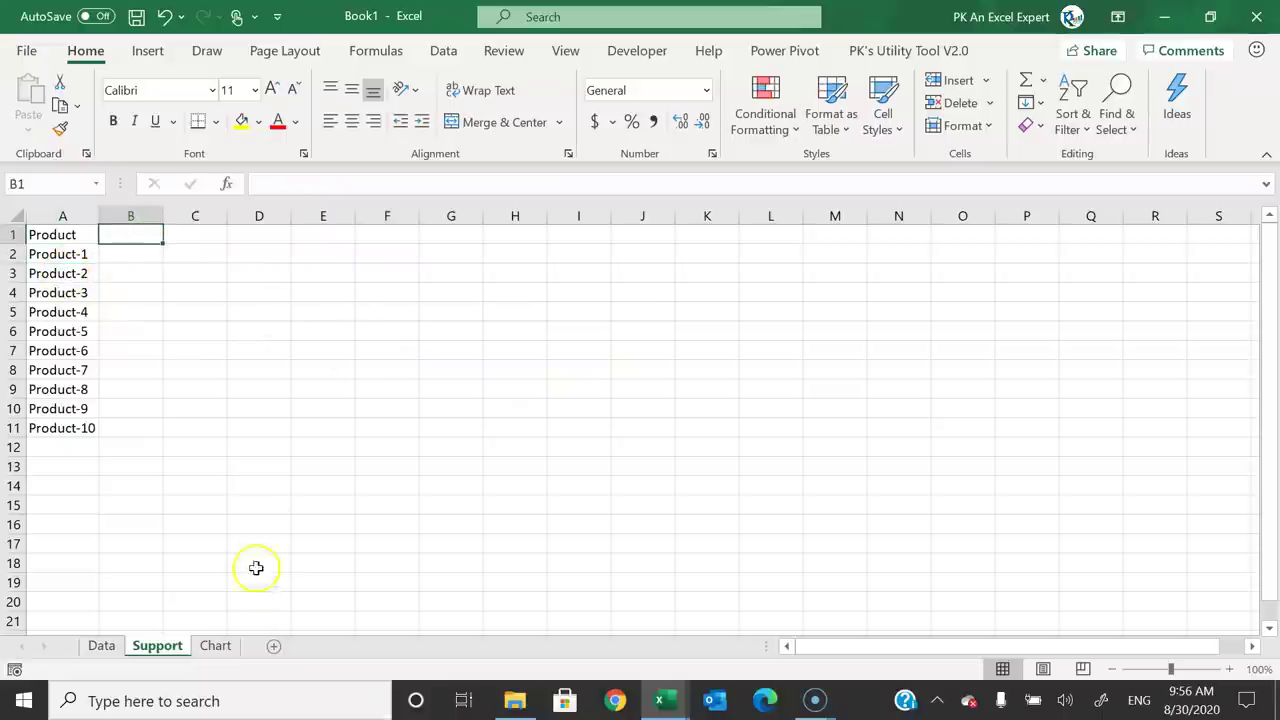
click(216, 646)
key(Down)
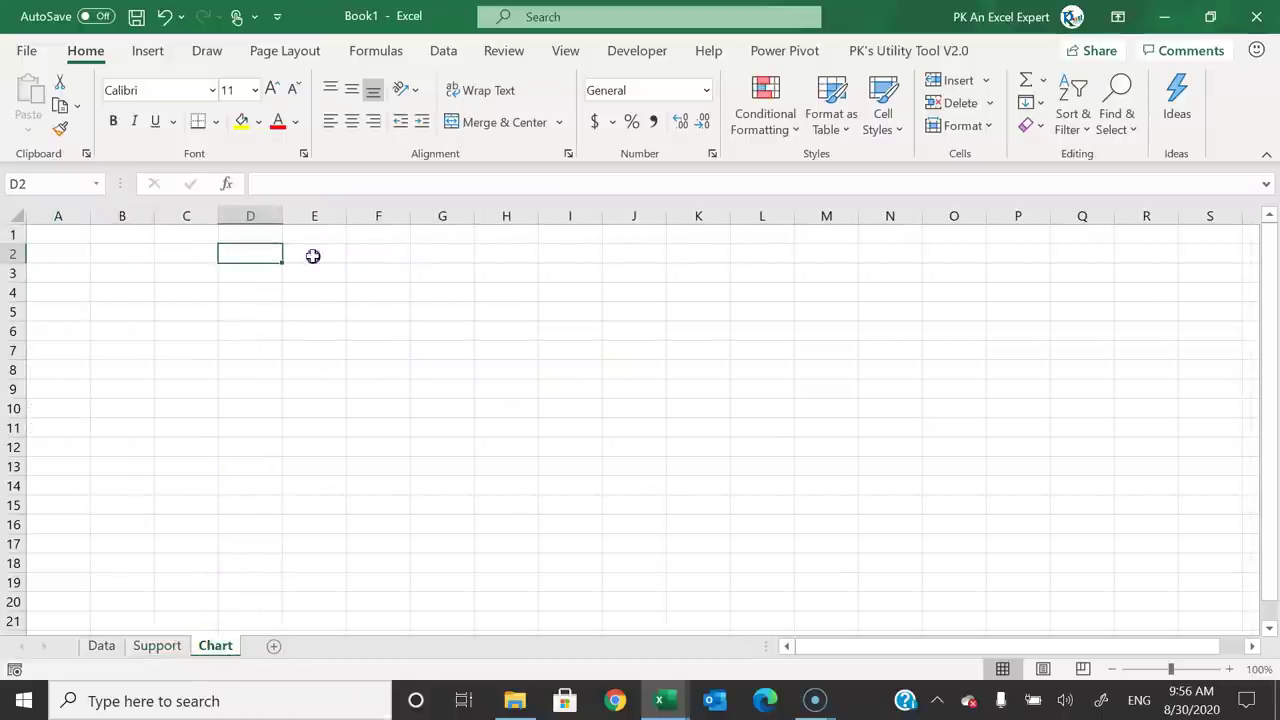
click(255, 255)
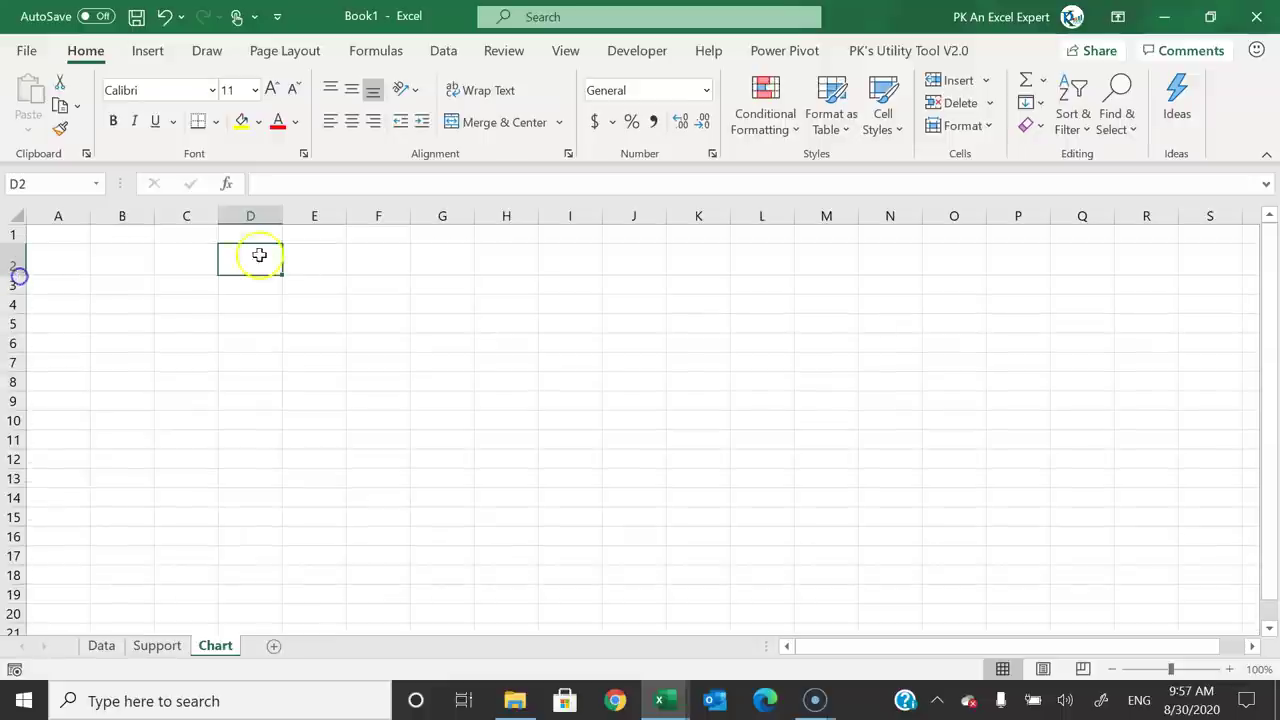
click(248, 271)
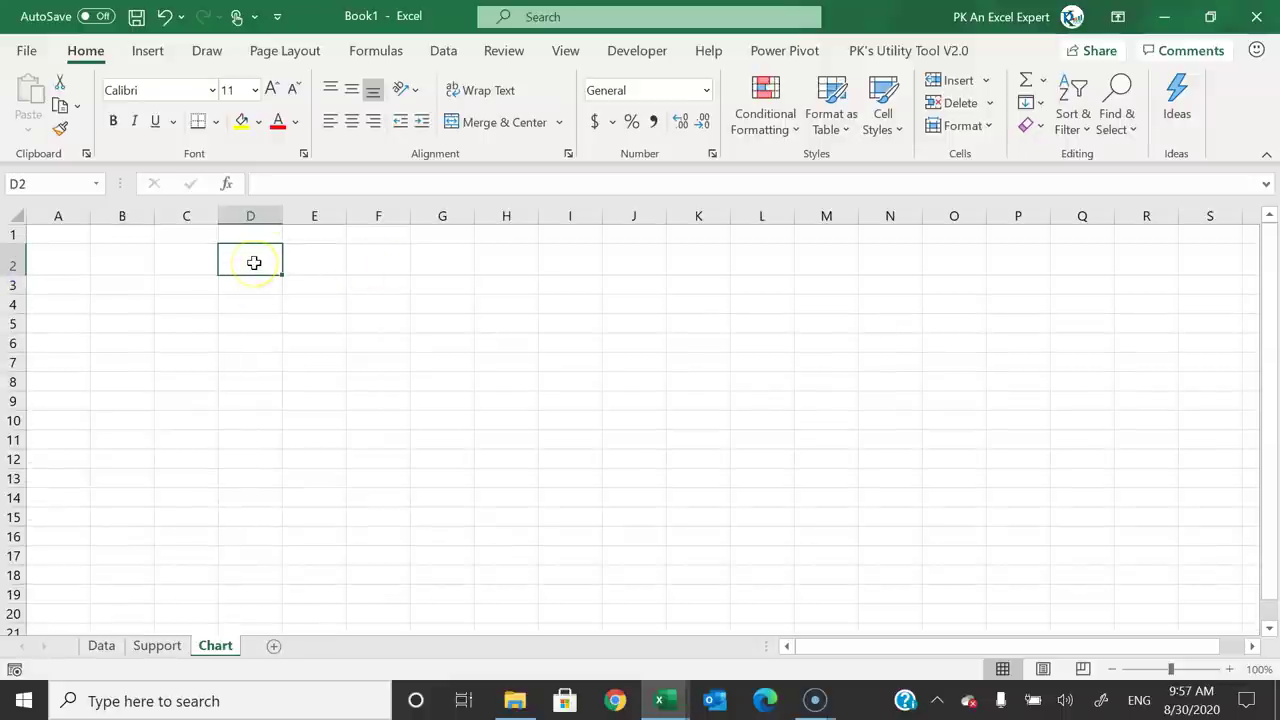
- Add list data validation to Chart cell D2, using the year headers =Data!$B$1:$K$1 as the source
key(alt+d)
key(l)
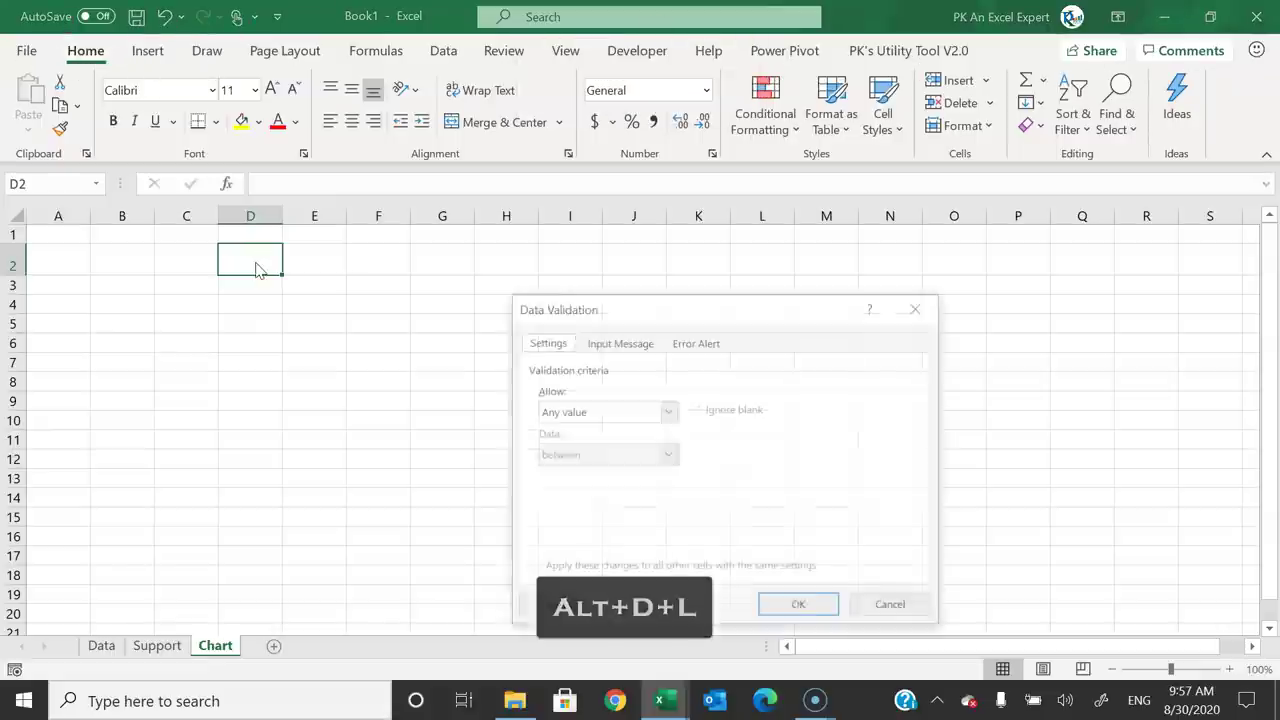
click(318, 296)
drag(623, 309, 583, 240)
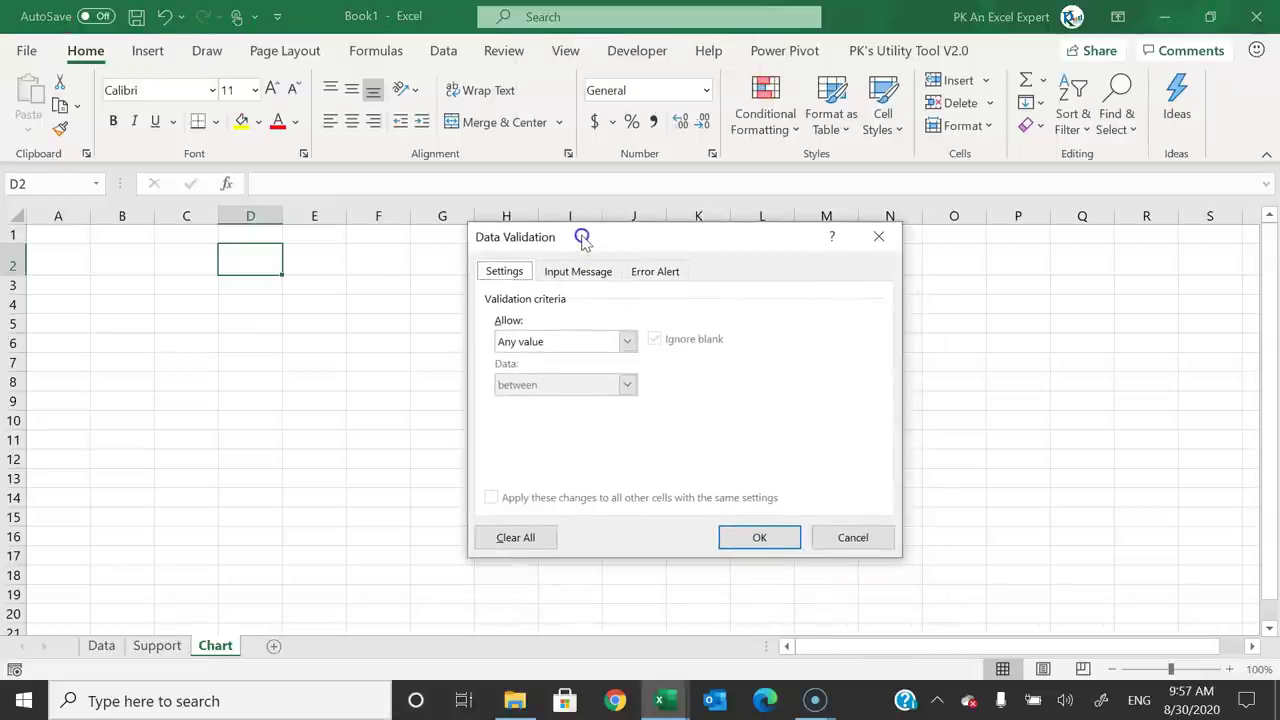
click(623, 343)
click(585, 402)
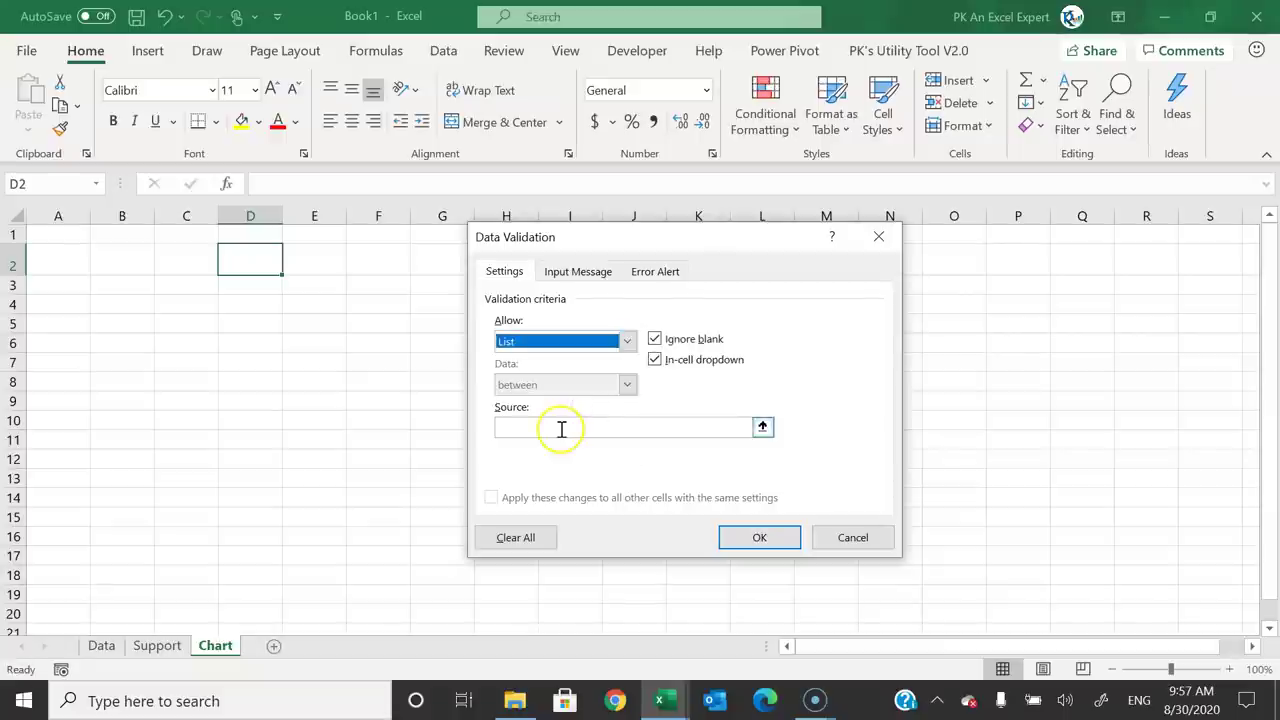
click(561, 429)
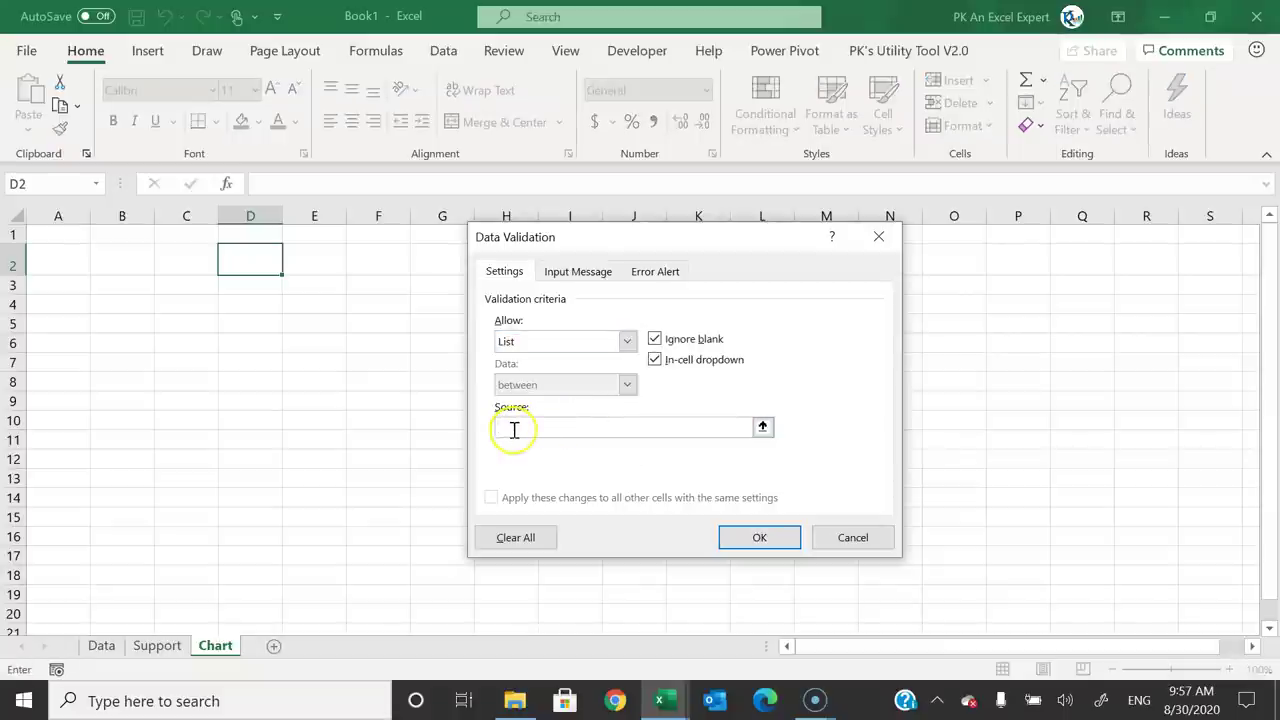
click(102, 645)
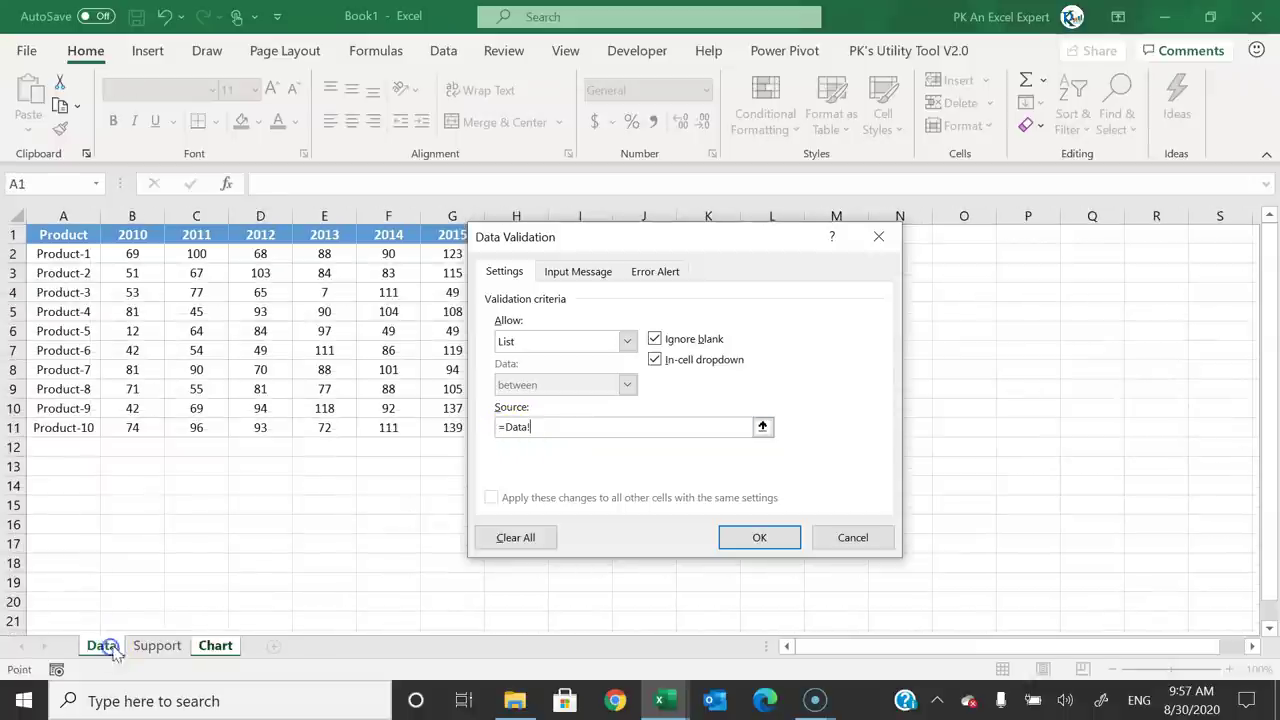
drag(546, 236, 525, 329)
drag(137, 234, 727, 234)
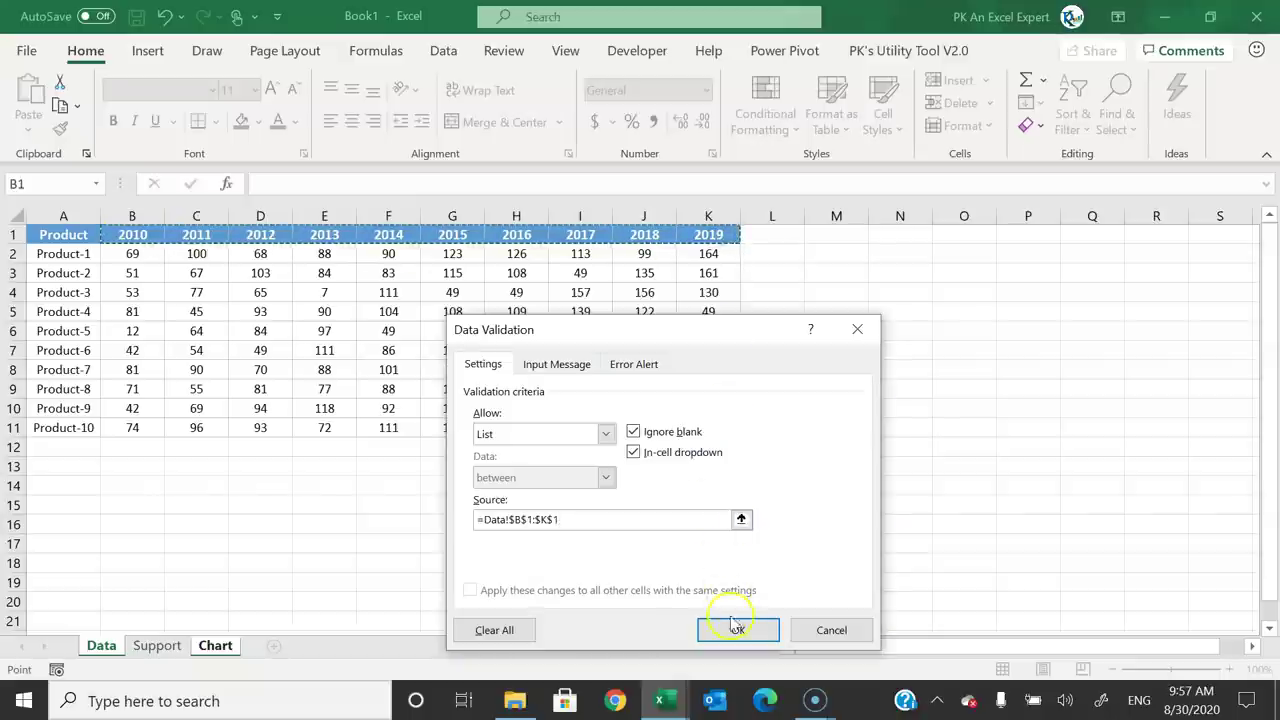
click(735, 632)
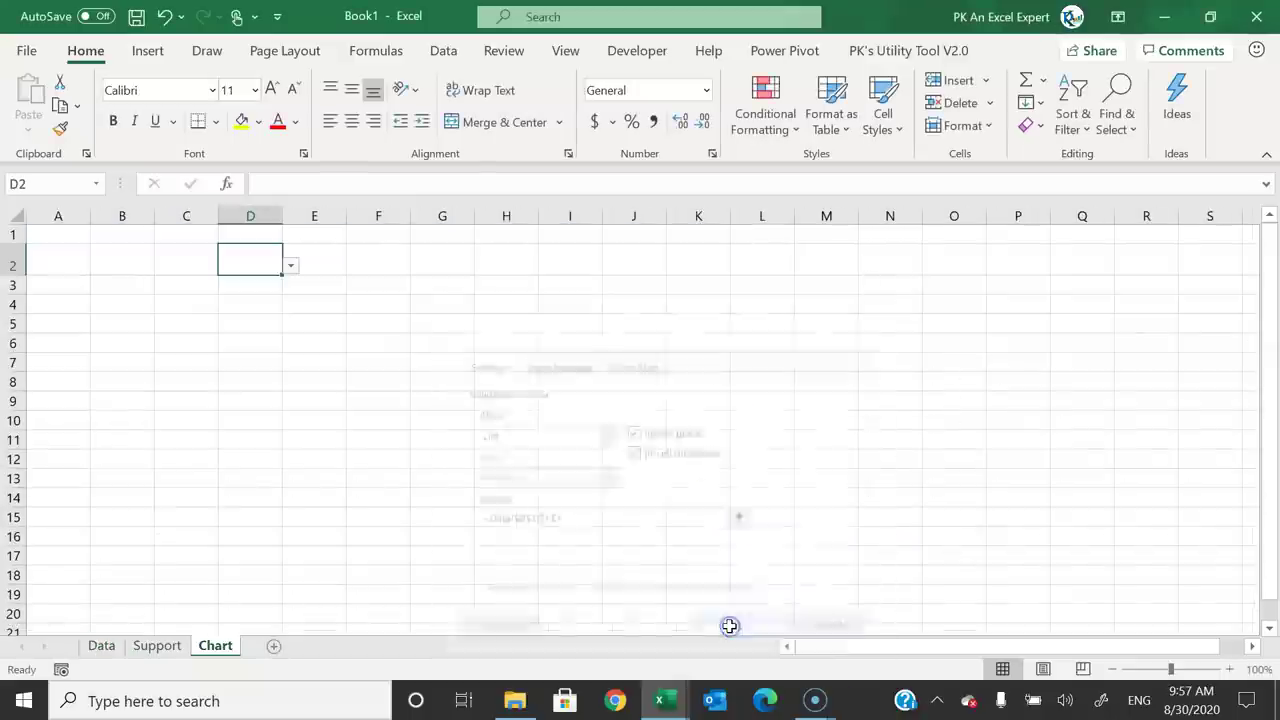
- Try the year list in D2 and choose 2016
click(289, 265)
click(258, 284)
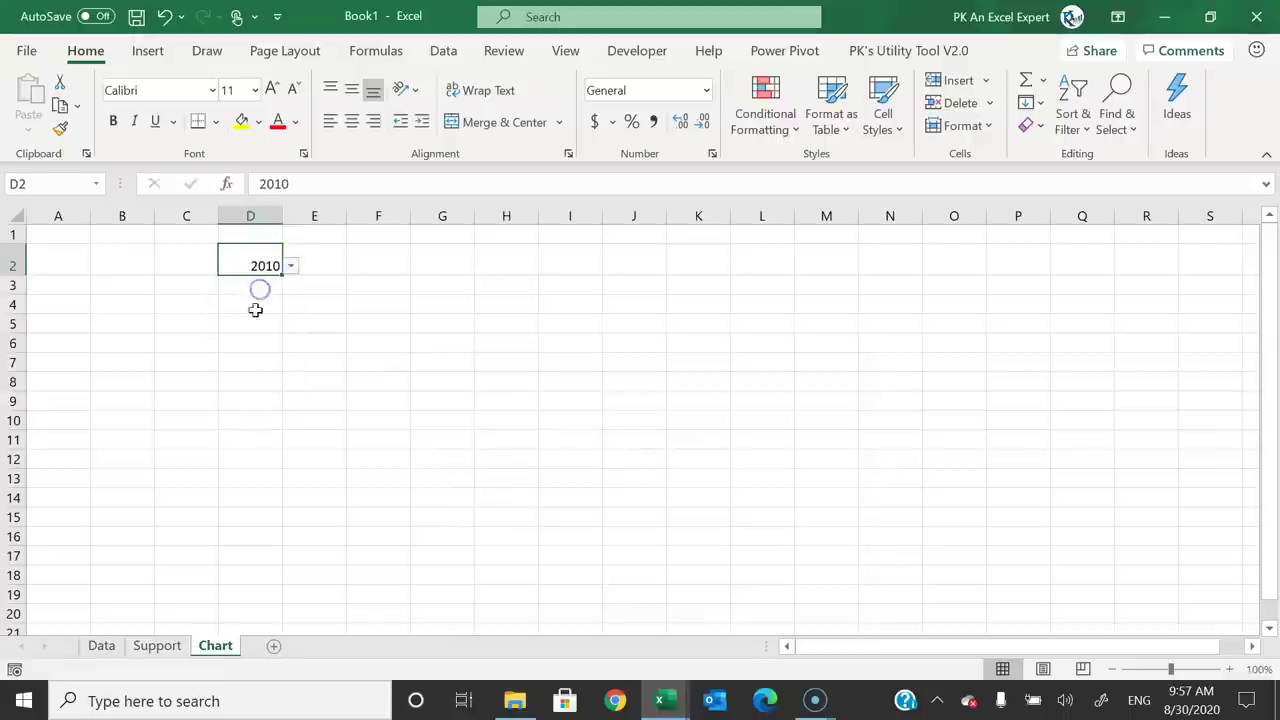
click(293, 265)
click(243, 366)
click(290, 266)
click(243, 366)
- Center the year in D2 both horizontally and vertically
key(Right)
key(Right)
key(Left)
key(Left)
click(352, 121)
click(351, 89)
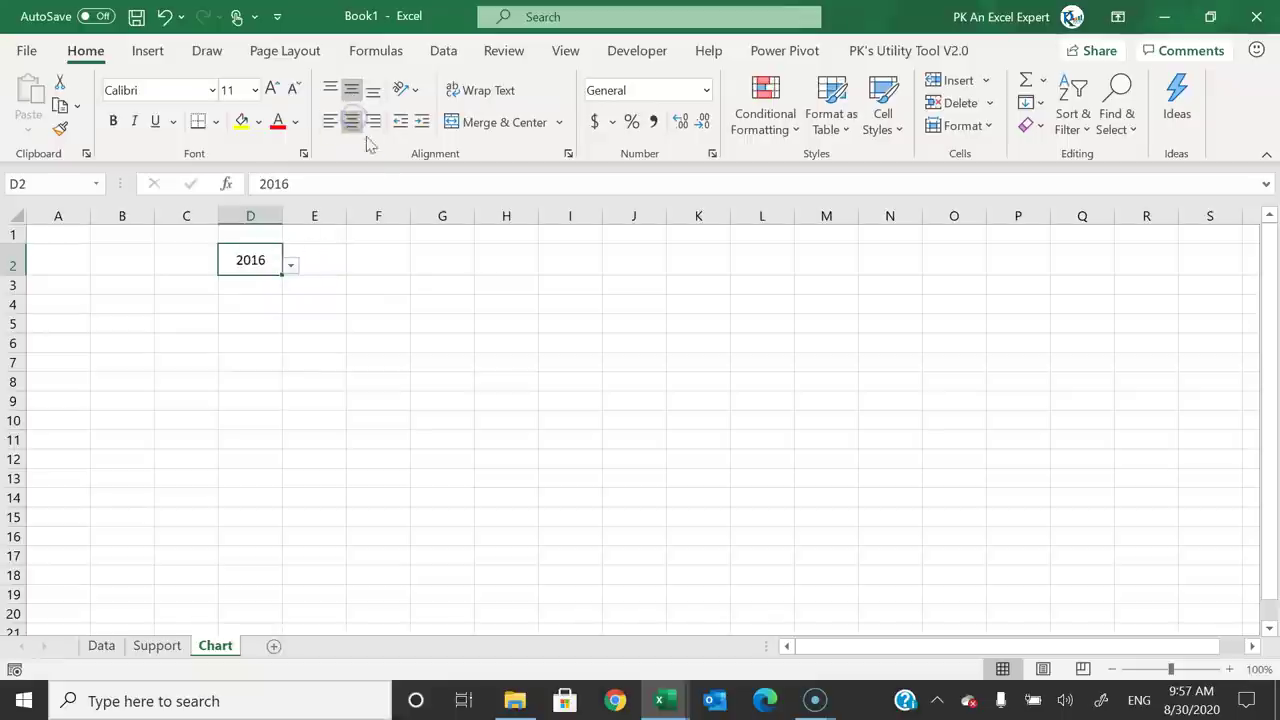
- Format D2 with a light blue fill and bold white text enlarged to size 16
click(258, 121)
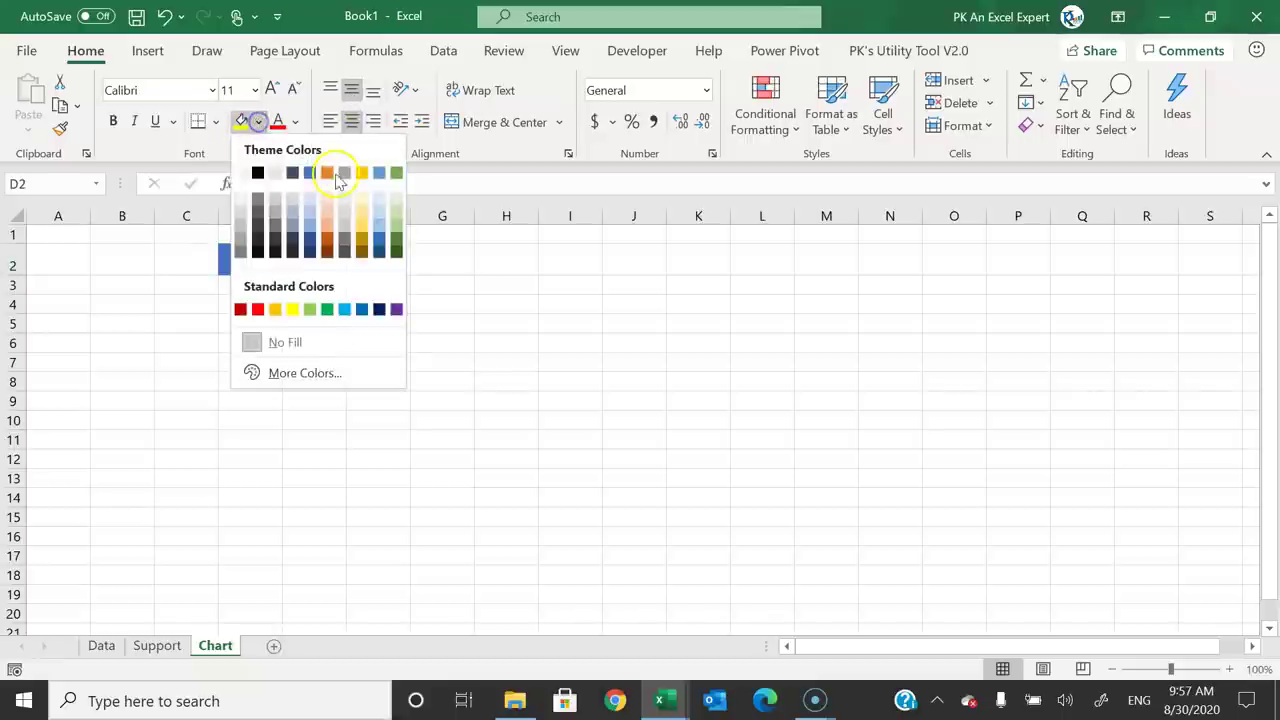
click(344, 309)
key(Right)
key(Right)
key(Right)
key(Left)
key(Left)
key(Left)
click(298, 124)
click(287, 201)
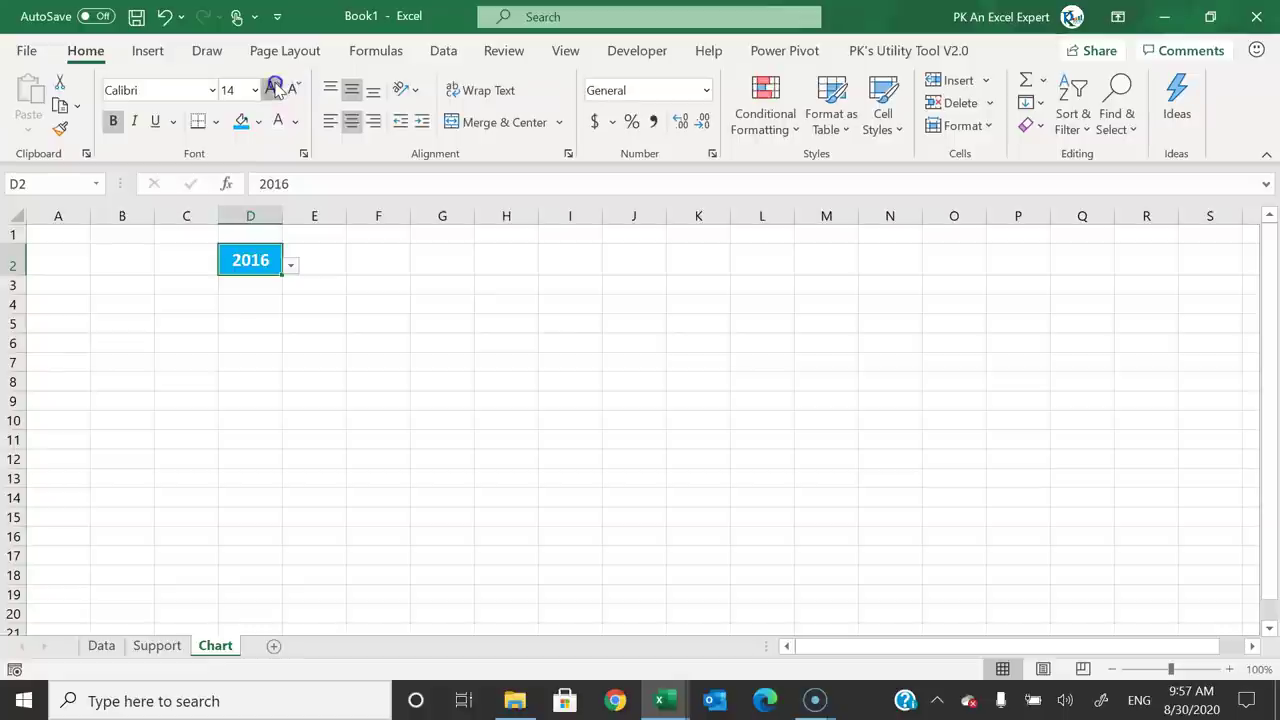
- Enter Vs in E2 and center it horizontally and vertically
click(394, 263)
click(303, 260)
text(Vs)
key(Return)
click(339, 259)
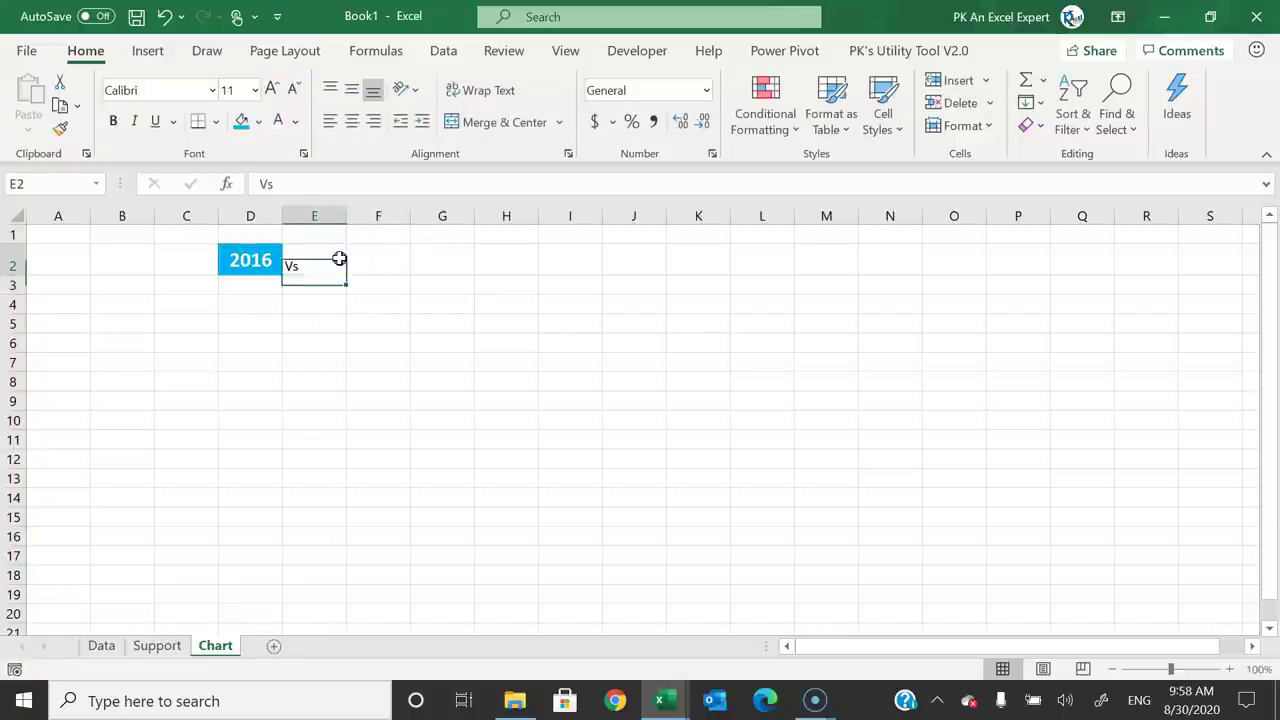
click(352, 121)
click(352, 90)
click(374, 253)
- Copy the formatted year selector from D2 to F2 and widen columns D through F slightly
click(238, 260)
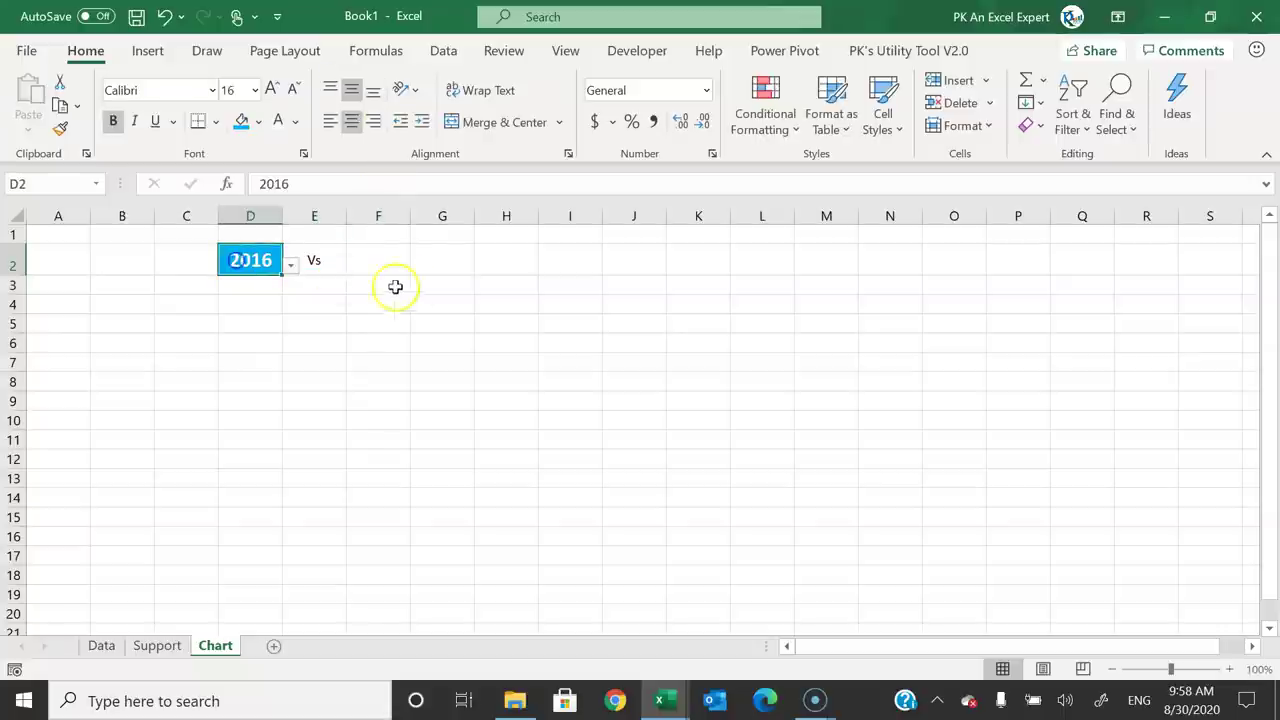
key(ctrl+c)
click(397, 260)
key(ctrl+v)
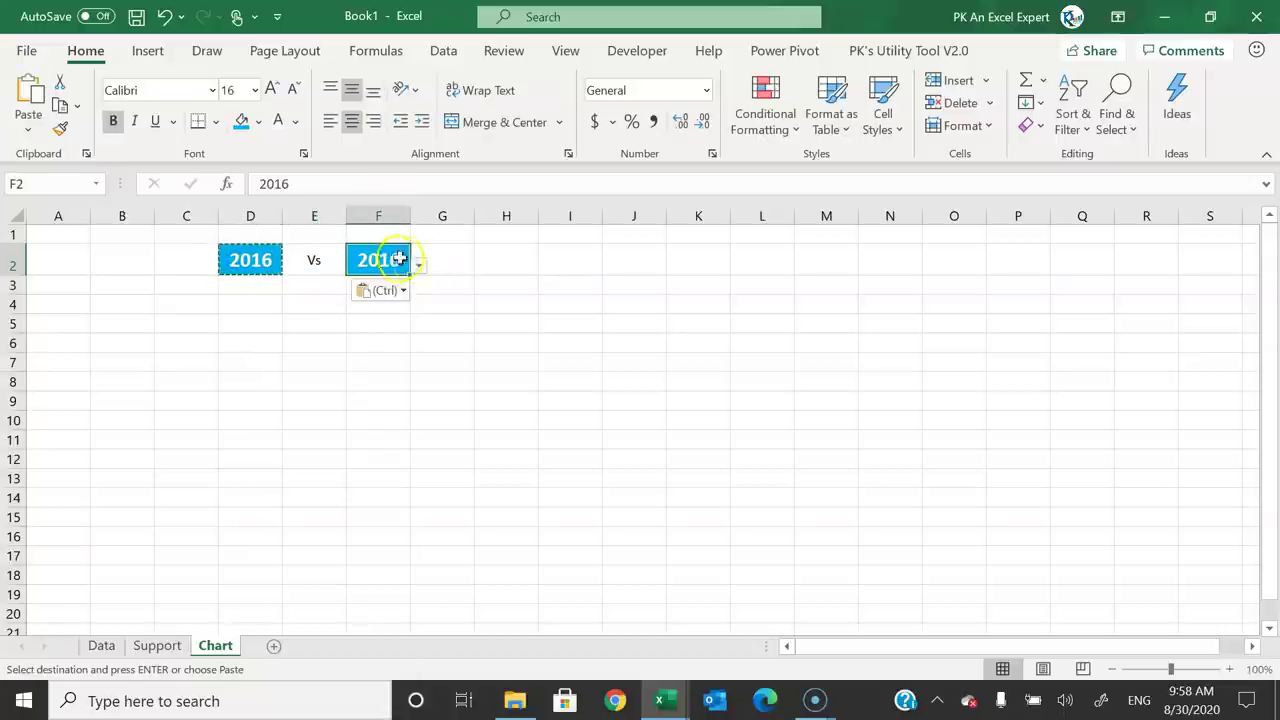
click(420, 265)
drag(414, 330, 420, 266)
click(380, 220)
click(380, 339)
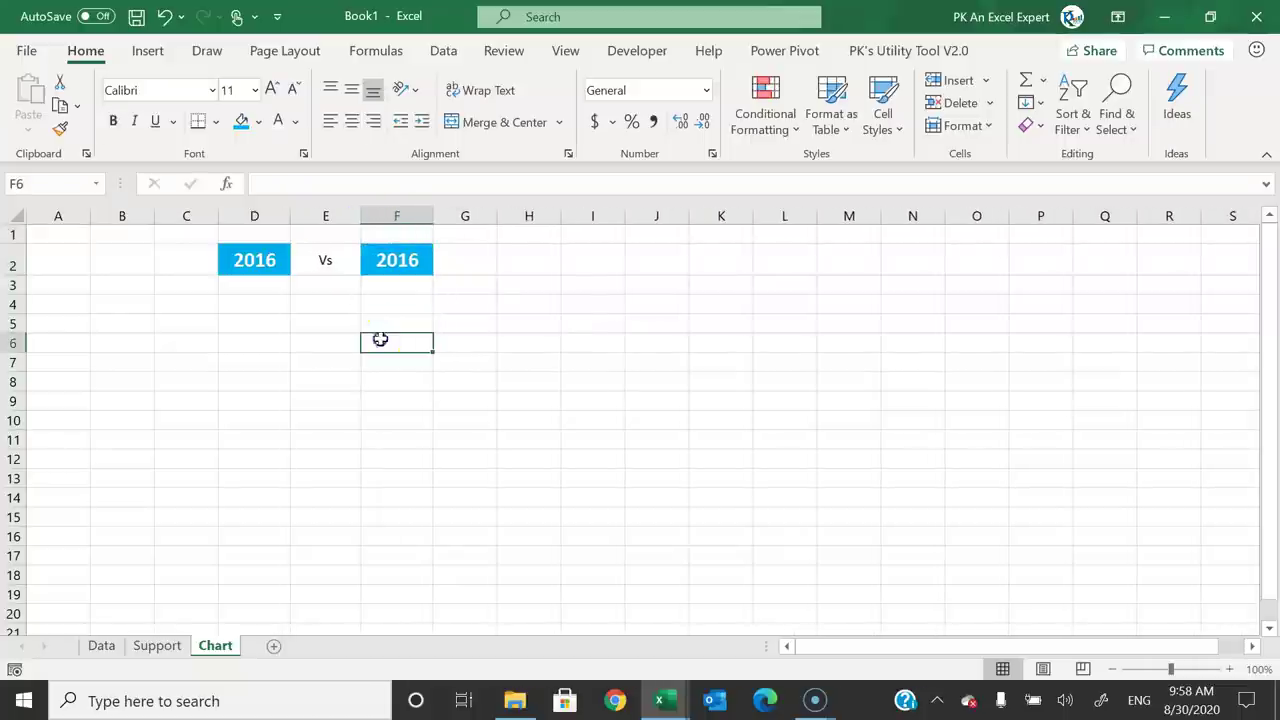
- Hide the gridlines on the Chart sheet
click(470, 318)
click(566, 50)
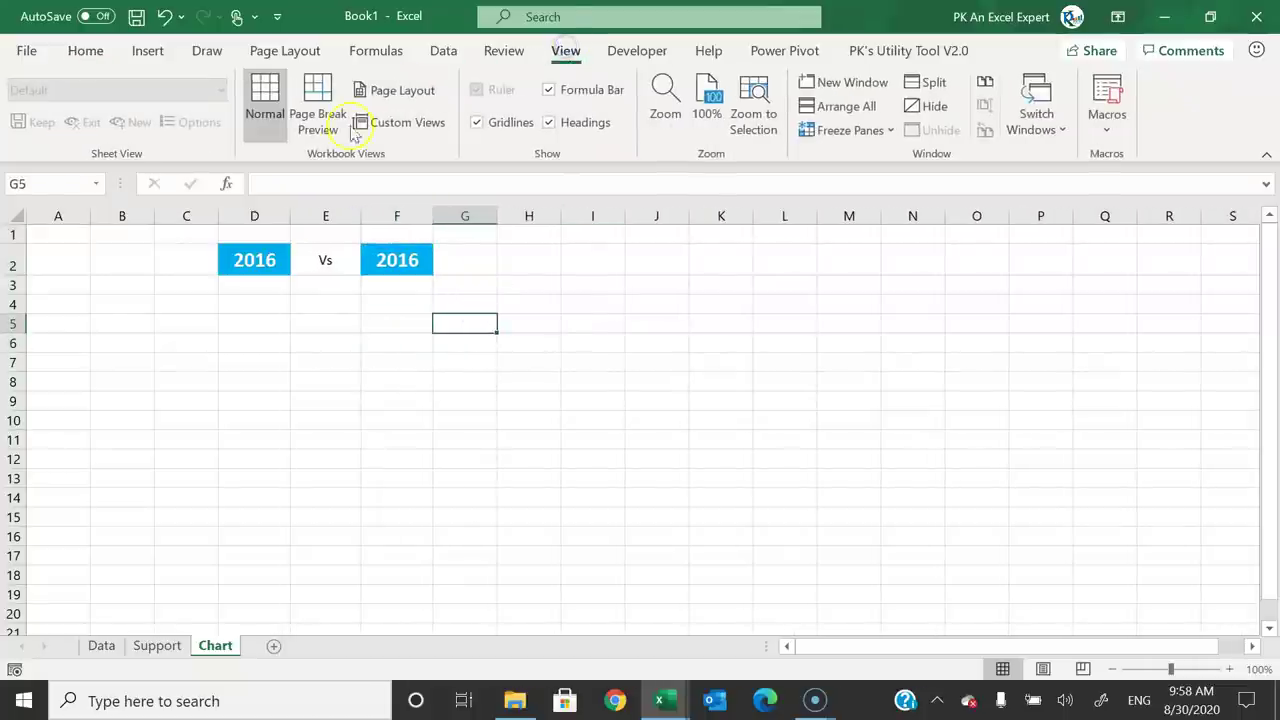
click(519, 129)
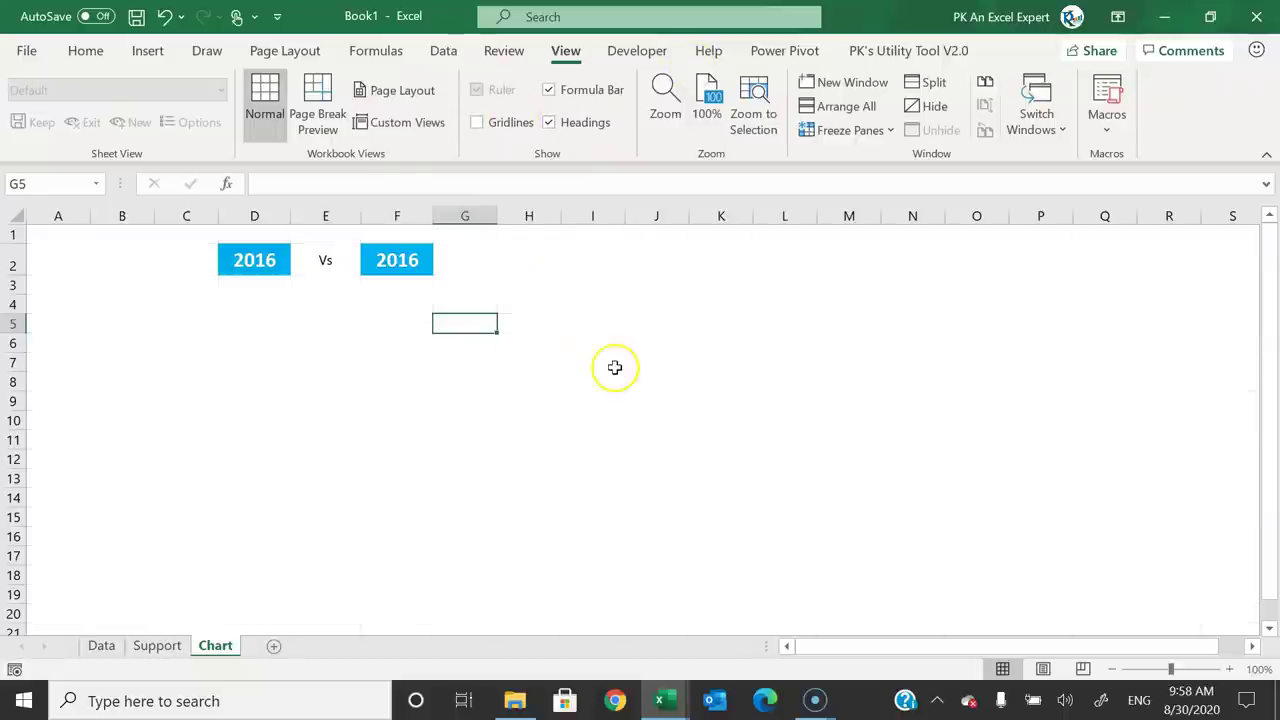
click(590, 360)
click(110, 57)
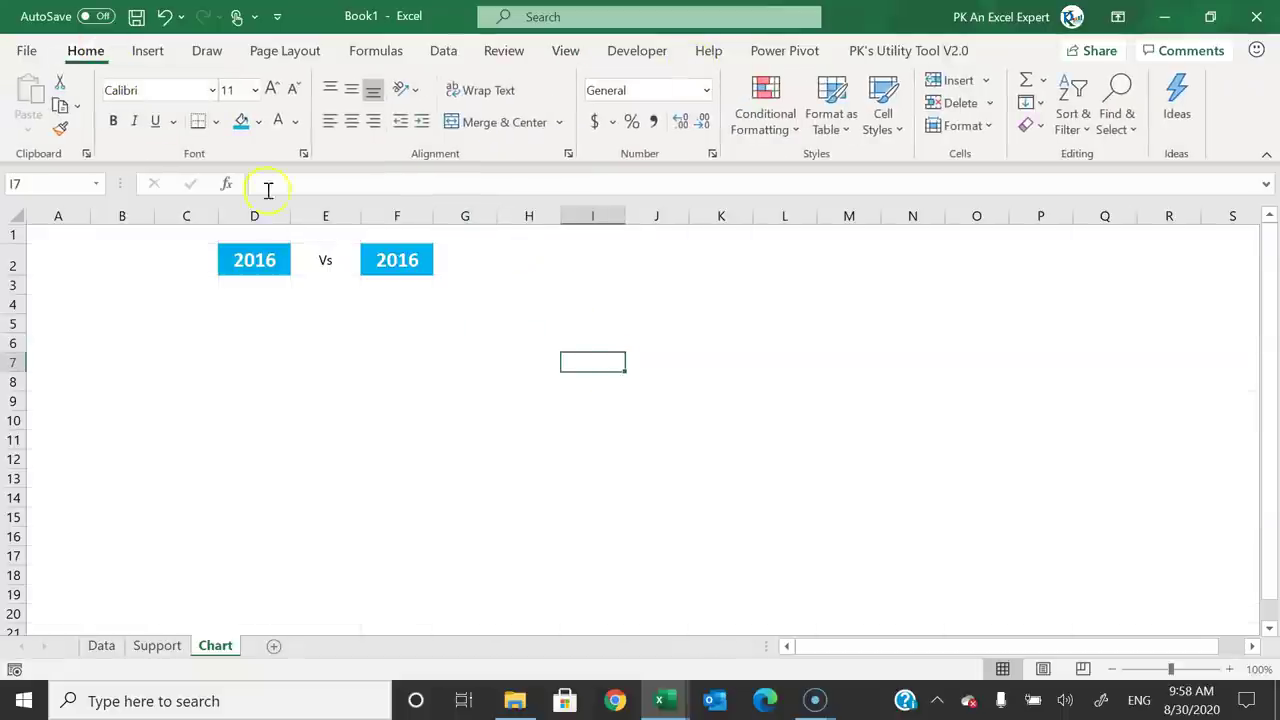
click(386, 310)
- Insert an Option Button form control on the Chart sheet below the year selectors
click(647, 57)
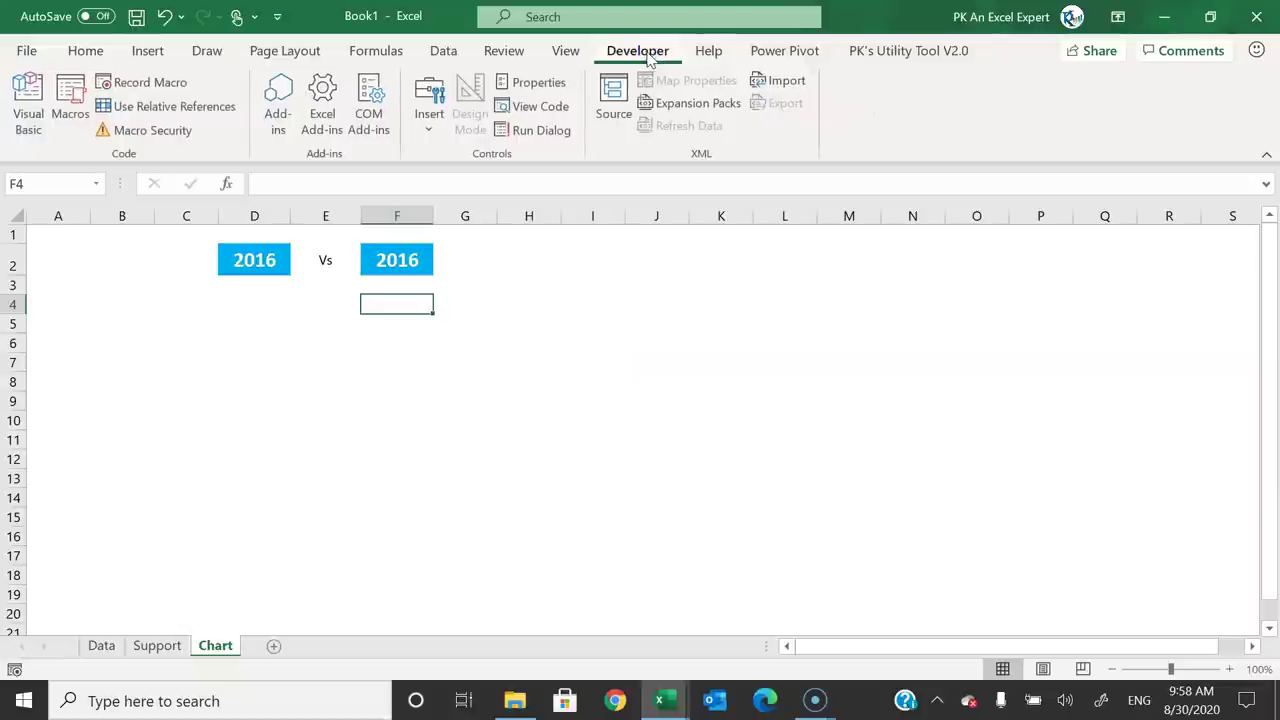
click(431, 135)
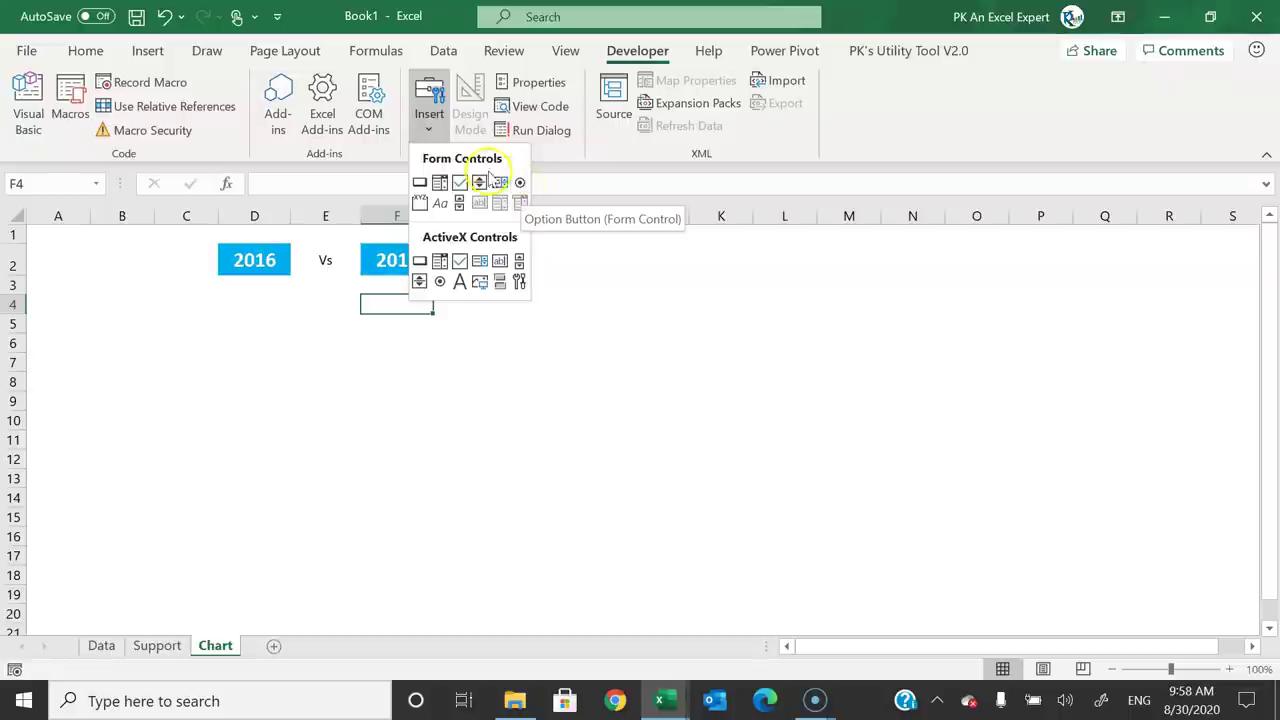
click(520, 185)
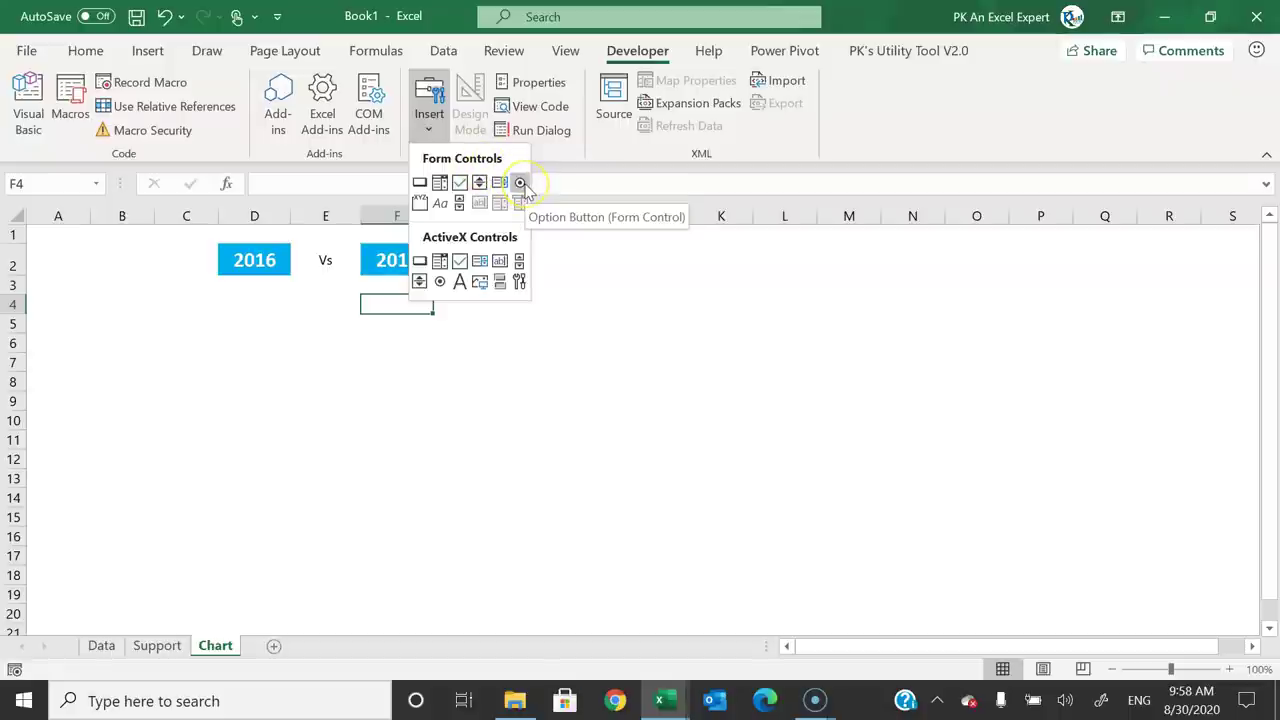
click(520, 183)
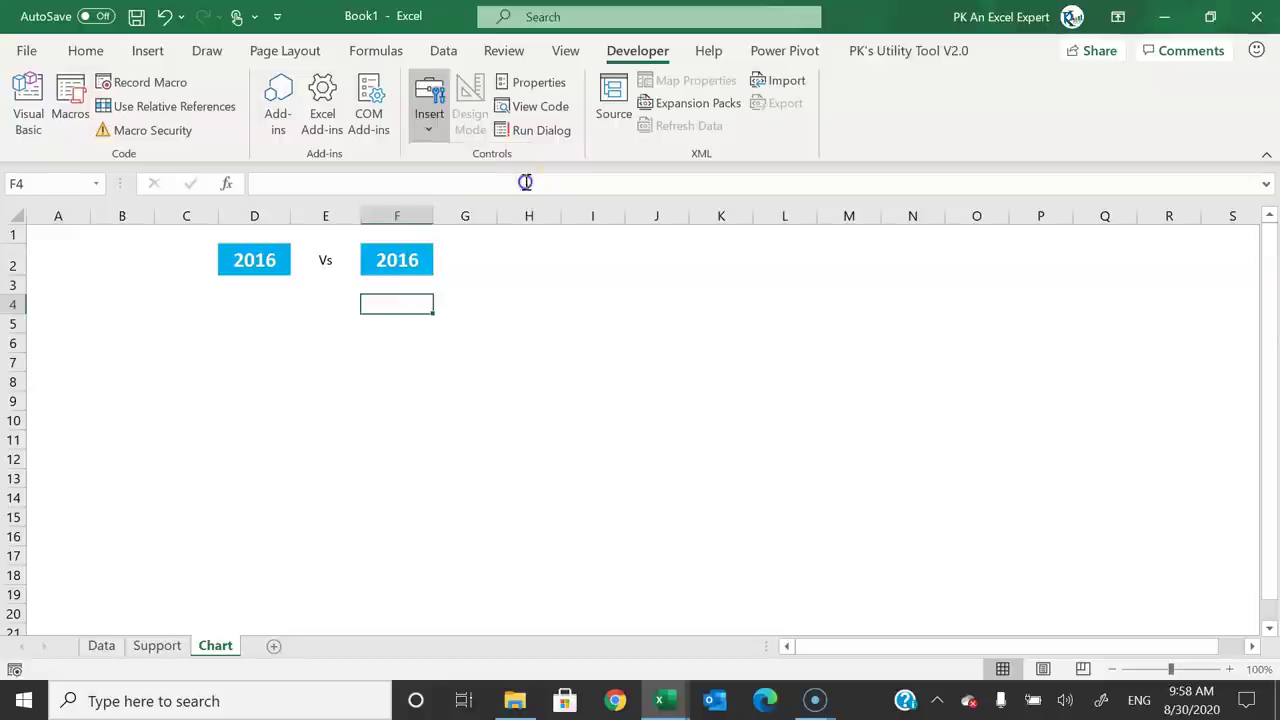
click(260, 346)
click(322, 360)
- Change the option button's caption to Gap in Numbers and position it around D6, under the first year selector
click(290, 358)
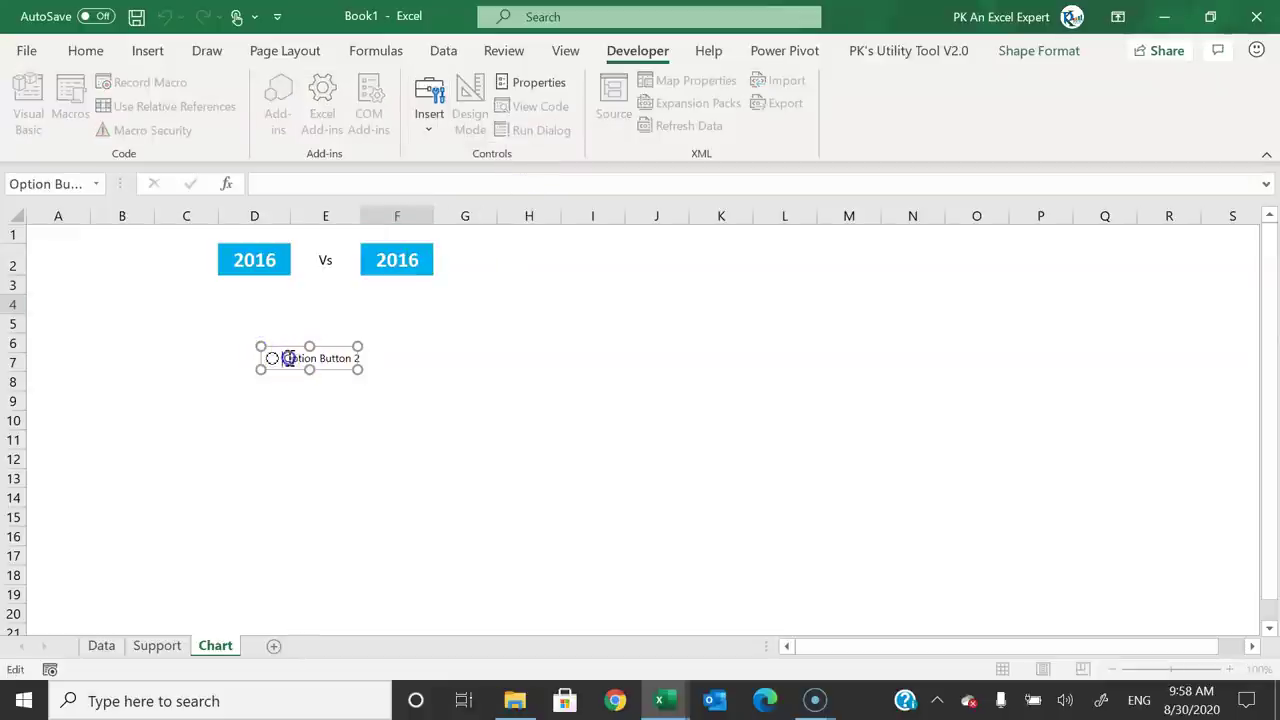
drag(287, 360, 348, 355)
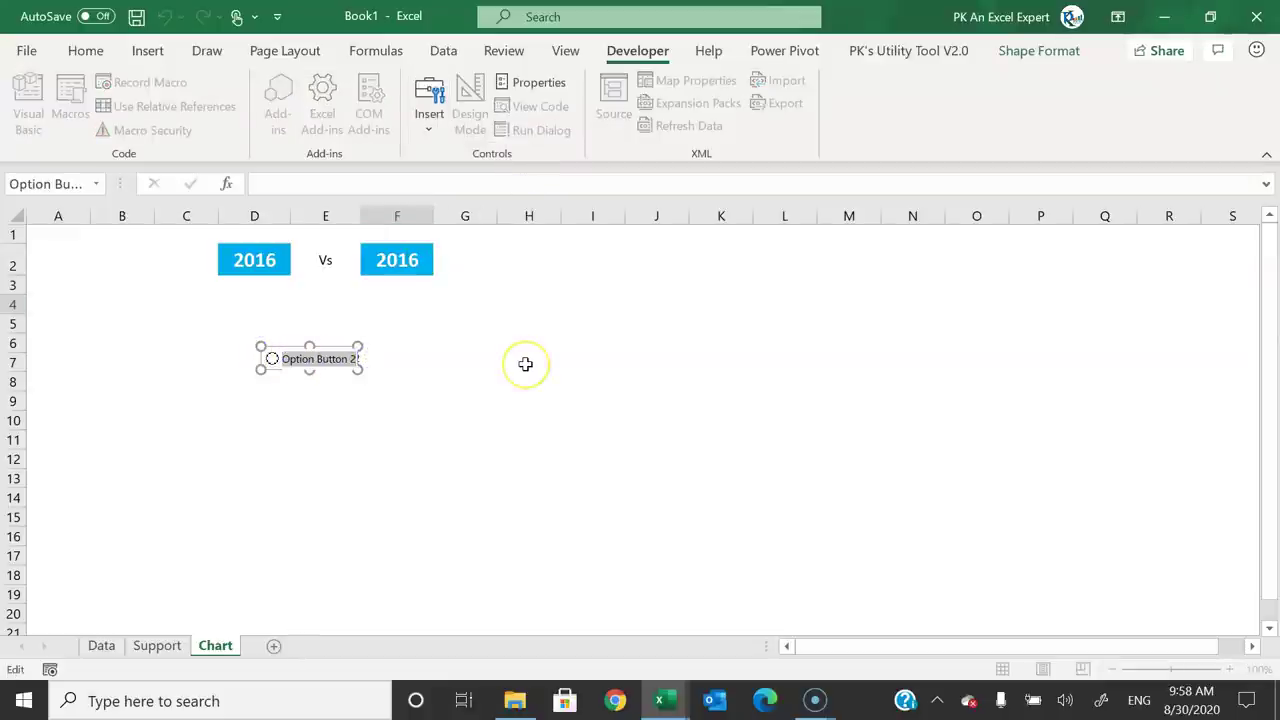
text(Gap in Numbers)
drag(363, 370, 312, 360)
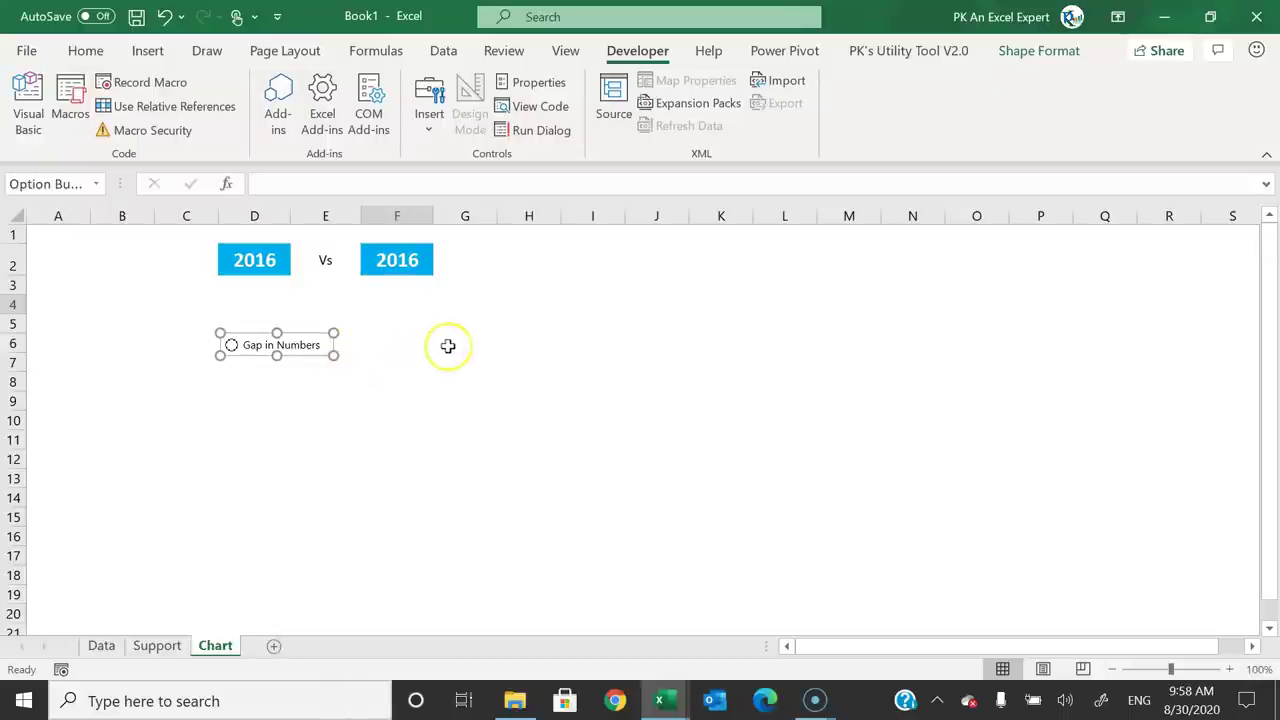
- Duplicate the Gap in Numbers option button, place the copy beside it in row 6, and caption it Gap in Percentage
key(ctrl+d)
drag(331, 378, 431, 358)
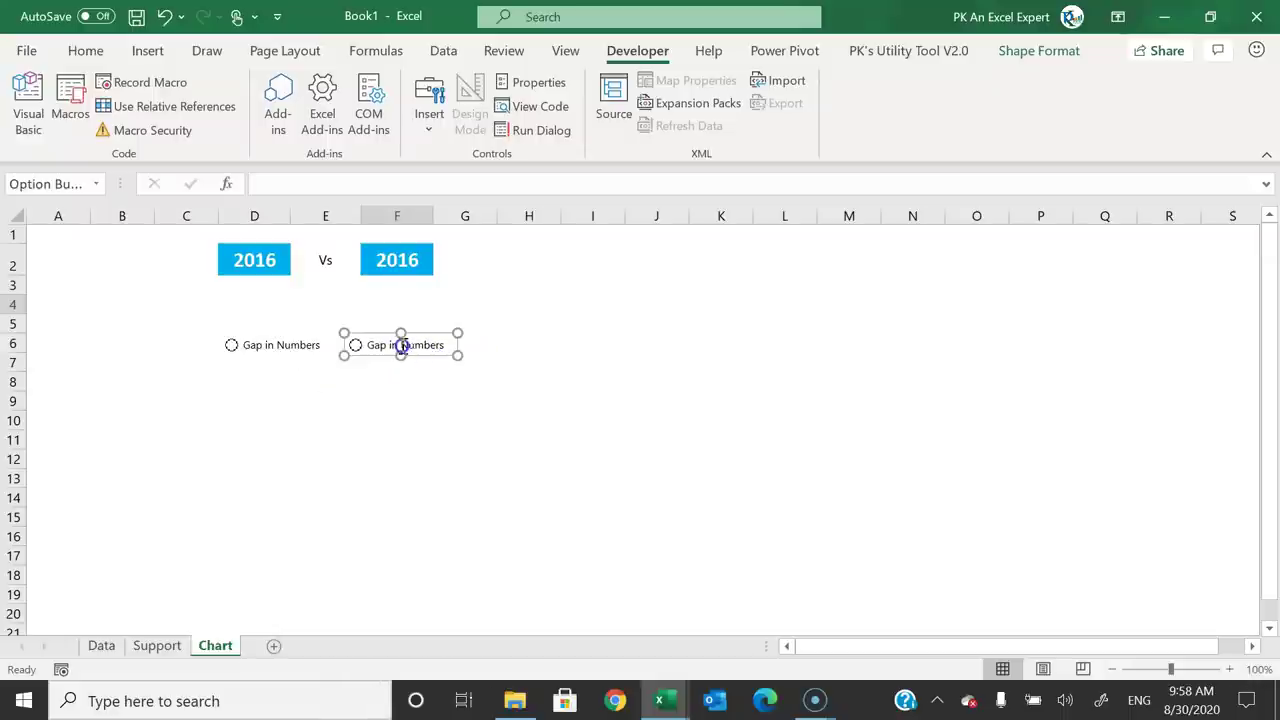
click(402, 345)
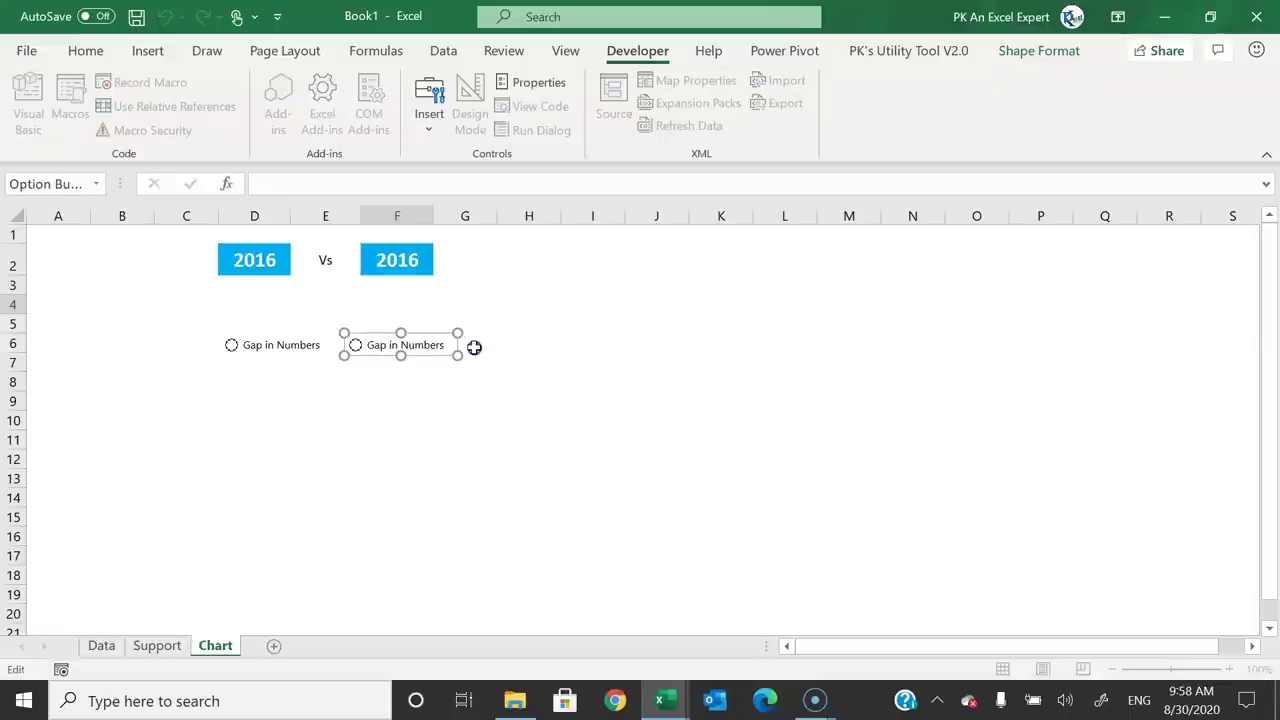
key(BackSpace)
key(BackSpace)
key(BackSpace)
key(BackSpace)
key(BackSpace)
key(BackSpace)
key(BackSpace)
text(Percentage)
click(427, 359)
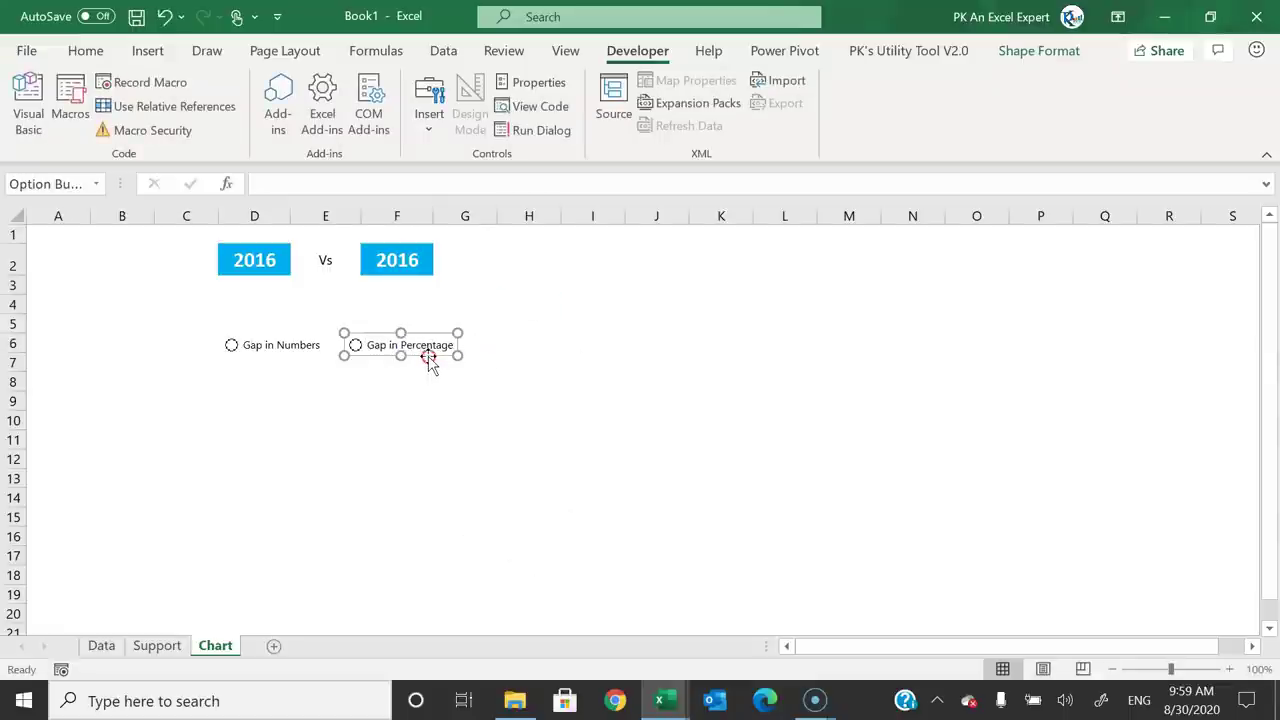
- Duplicate the Gap in Percentage option button alongside it and caption the copy Actual Values
drag(462, 355, 545, 358)
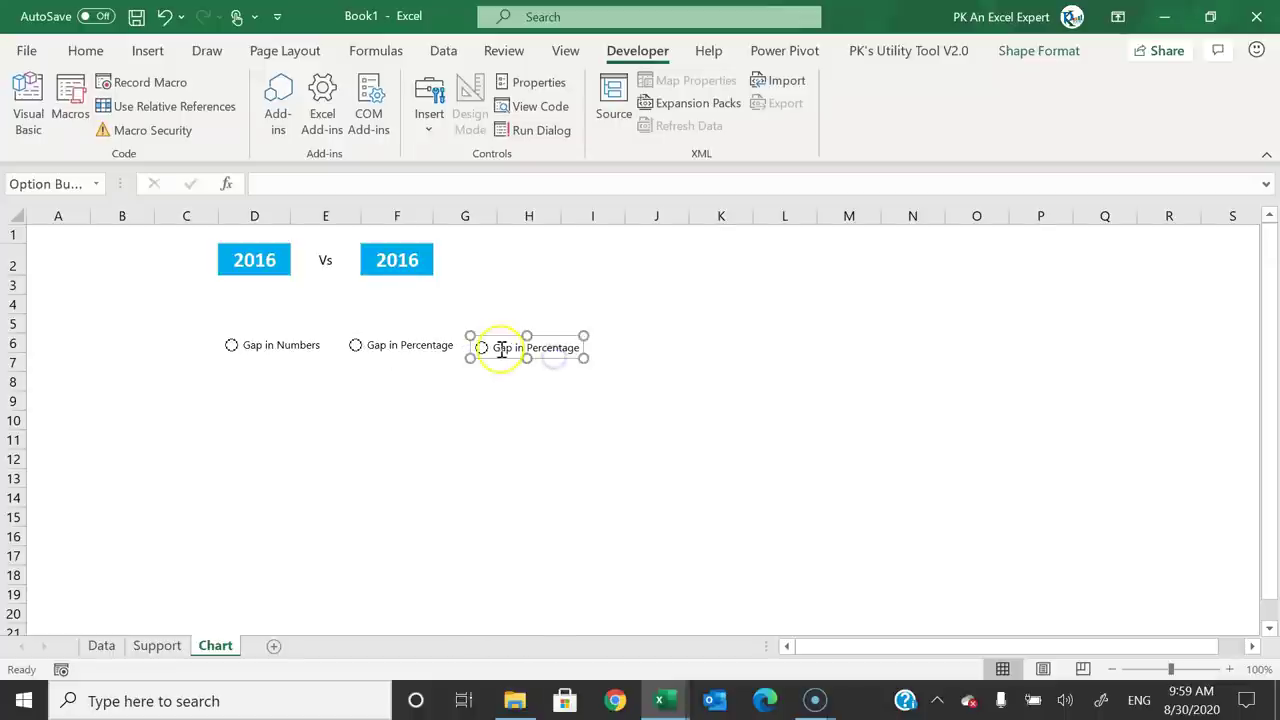
click(500, 347)
text(Actual Values)
click(590, 363)
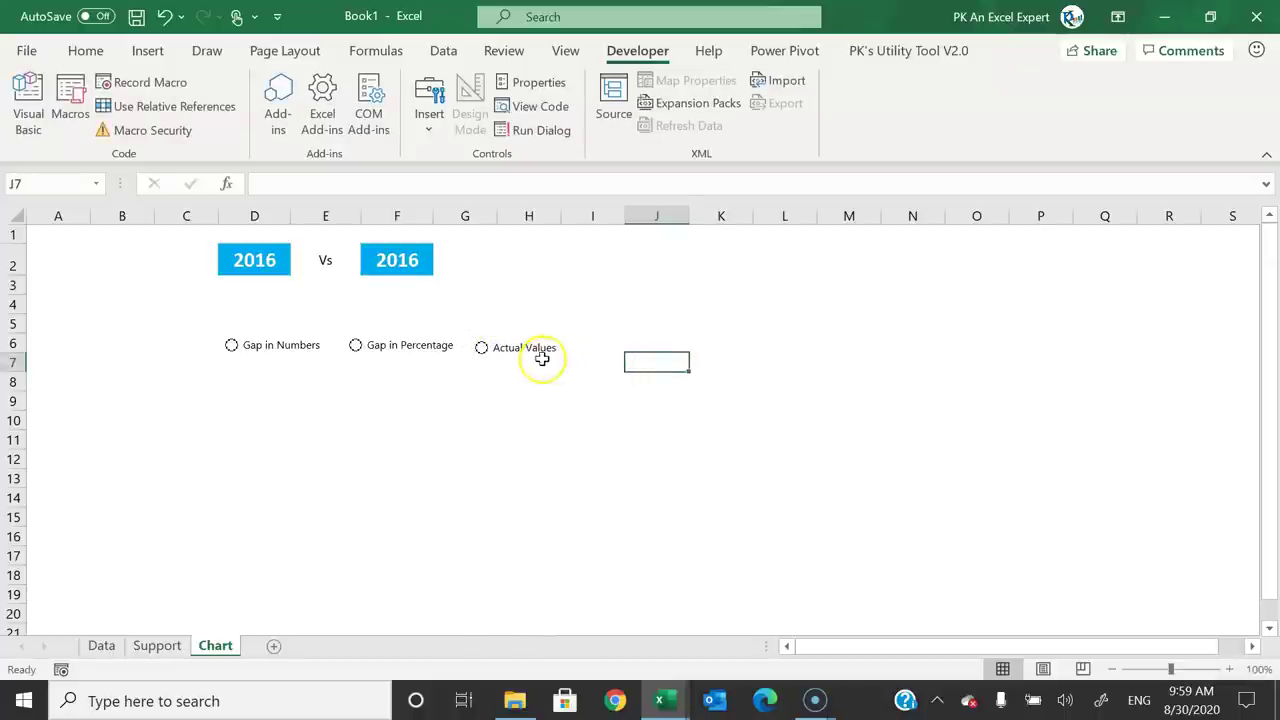
- Link the Gap in Numbers option button to cell N1 on the Support sheet through its Format Control settings
right_click(294, 355)
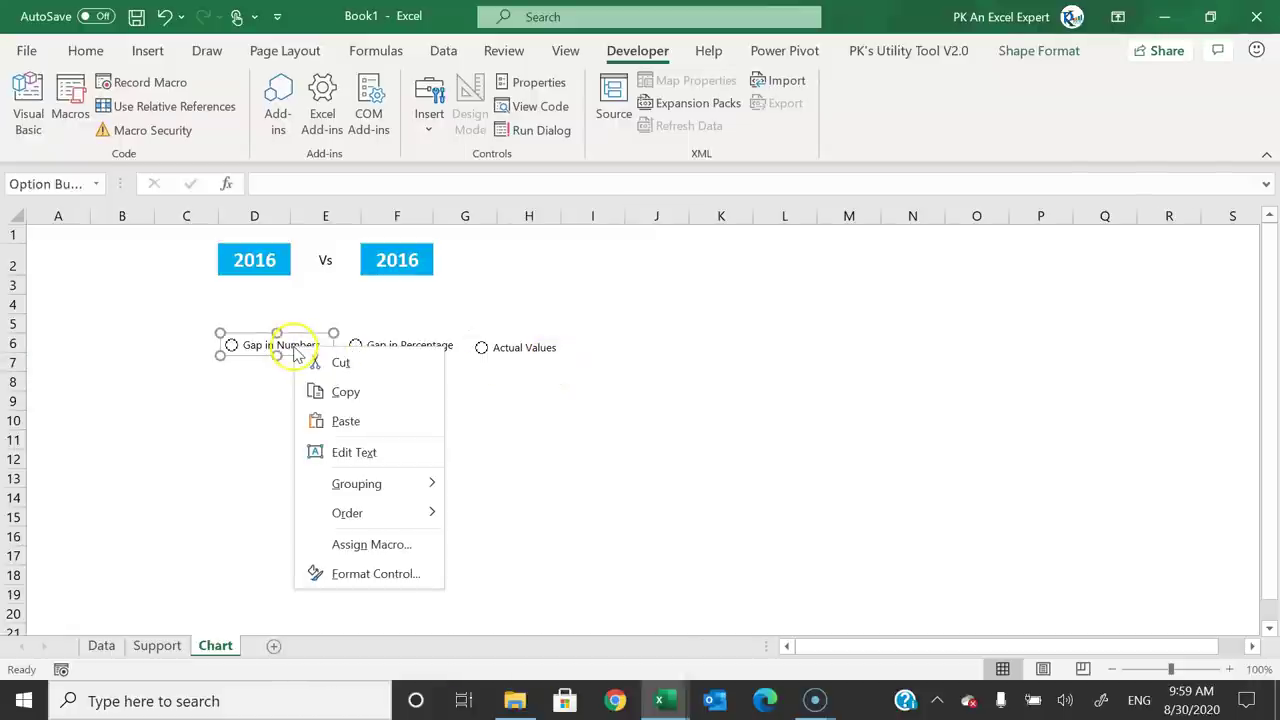
click(380, 574)
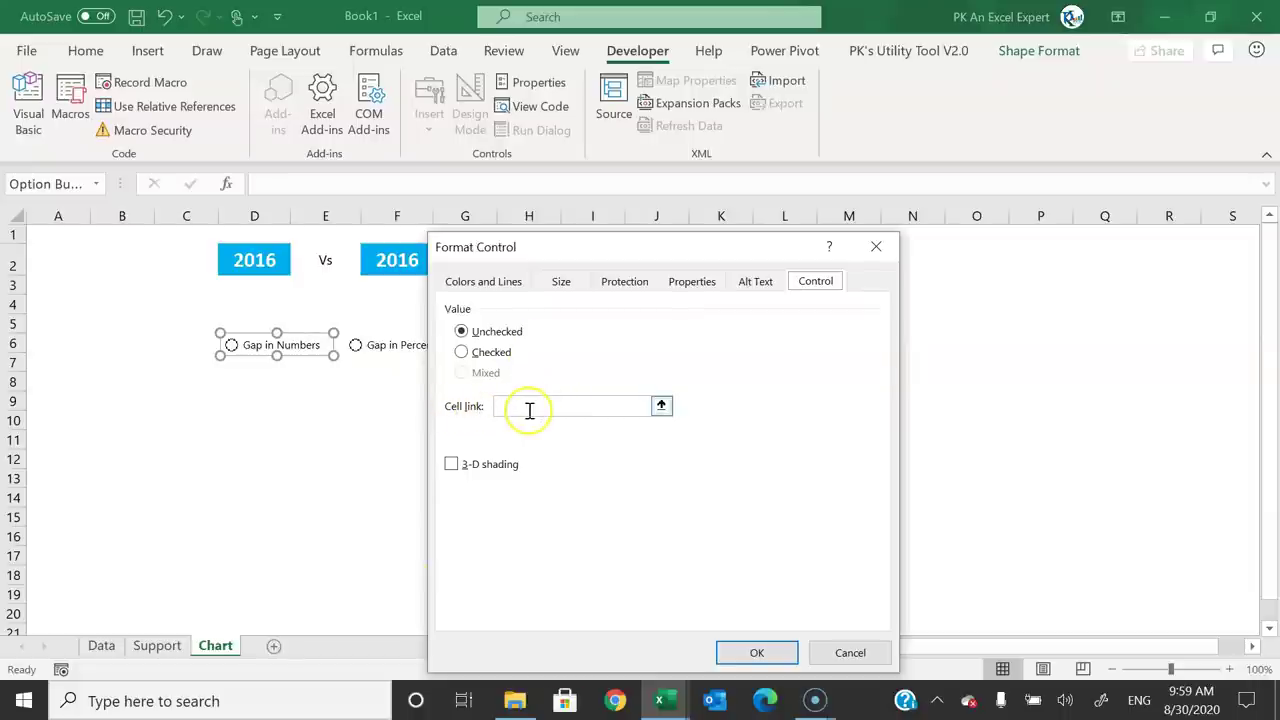
click(529, 408)
click(157, 645)
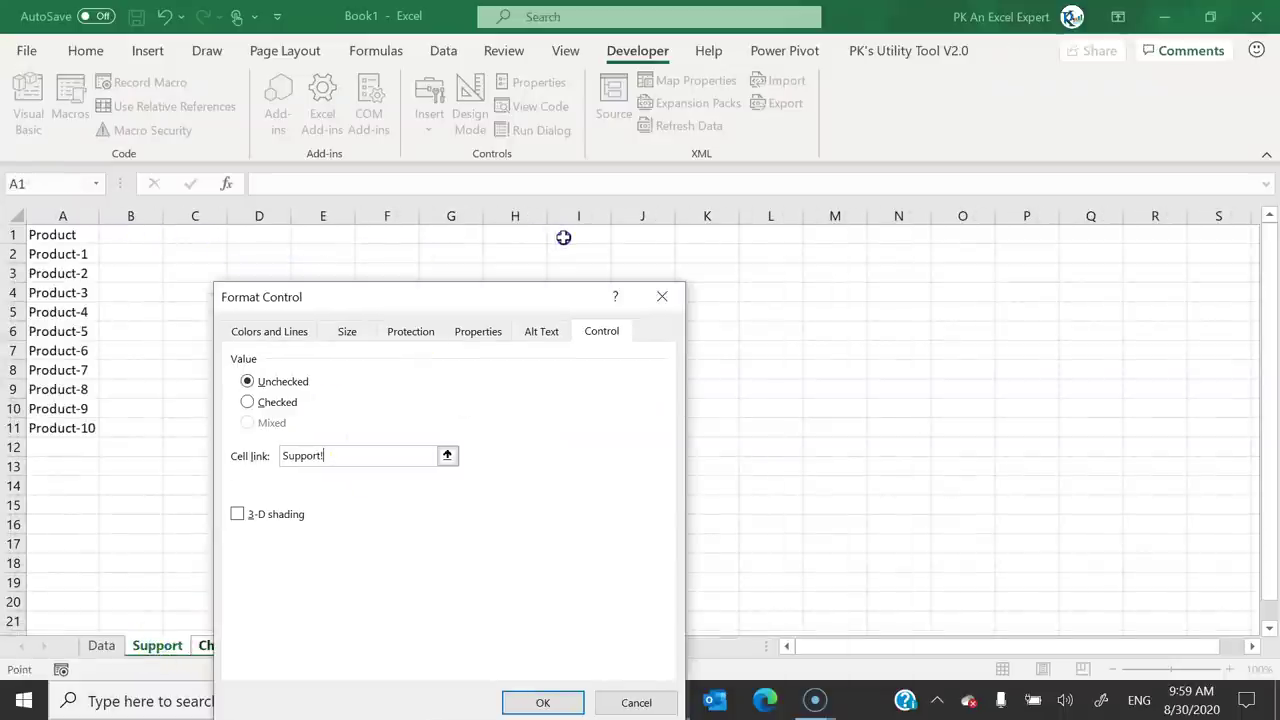
click(910, 235)
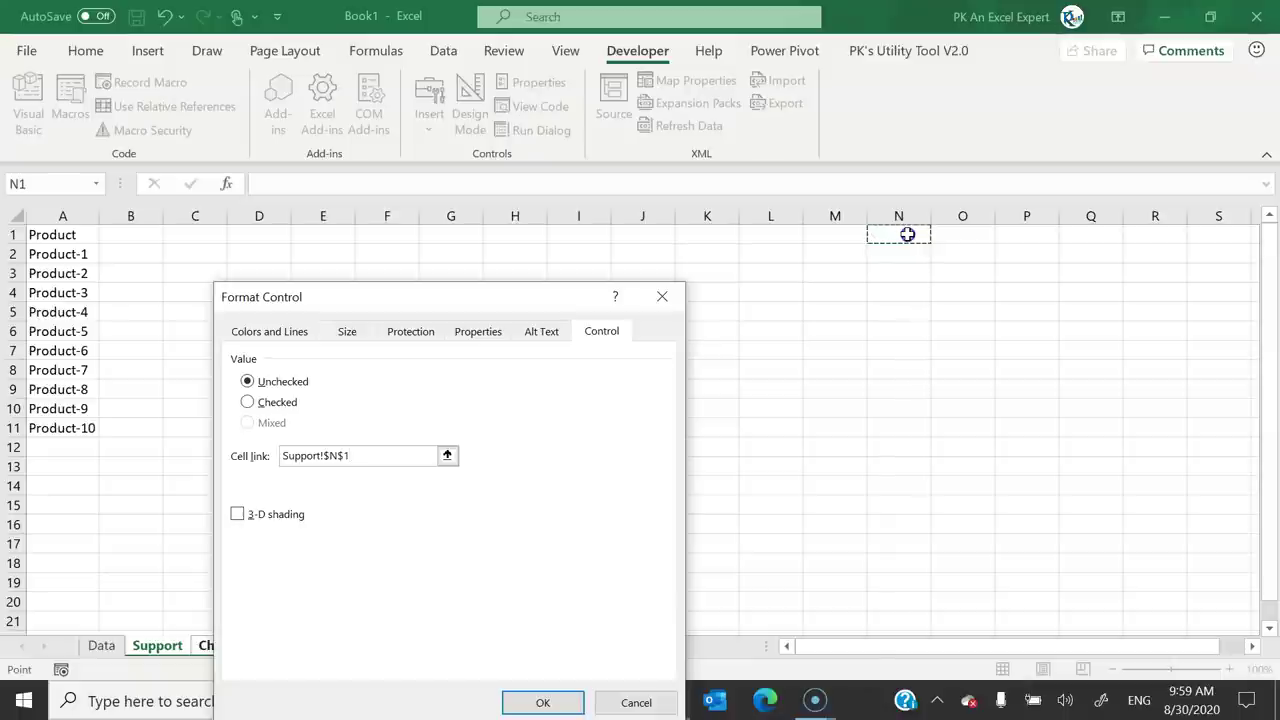
click(540, 704)
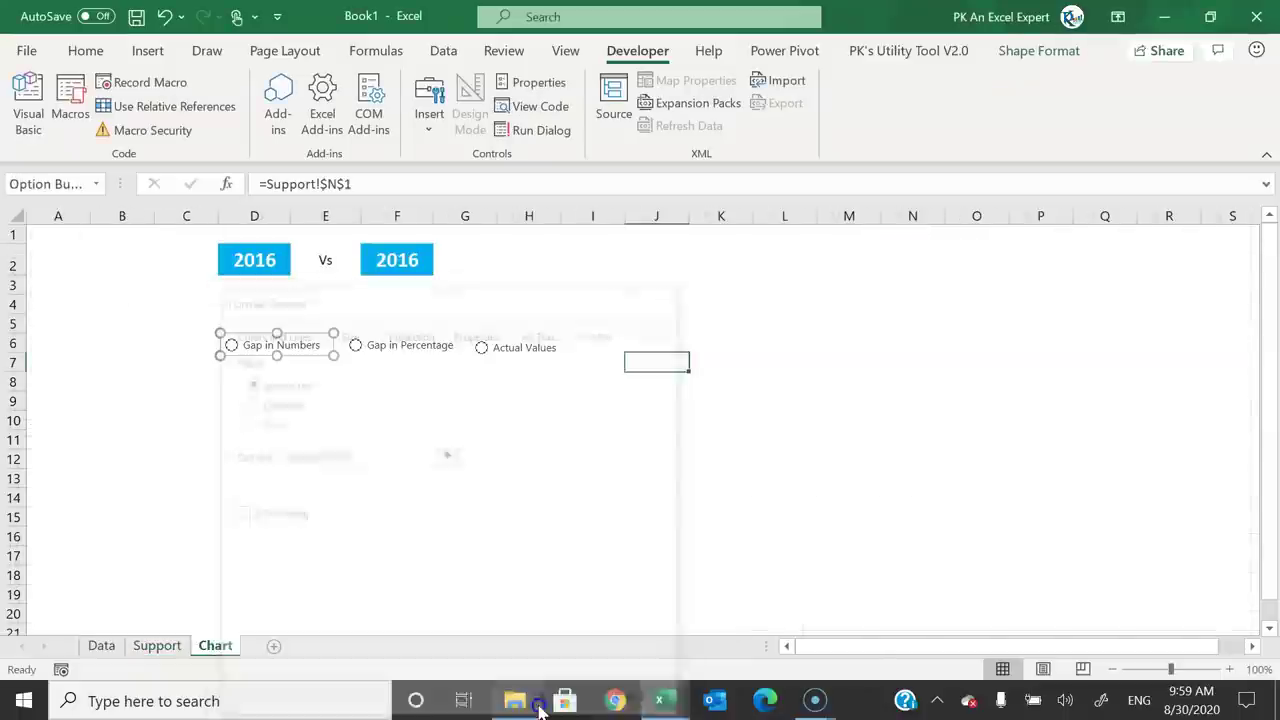
click(612, 497)
- Select Gap in Numbers, Gap in Percentage and Actual Values in turn, checking the linked cell N1 on the Support sheet each time
click(231, 346)
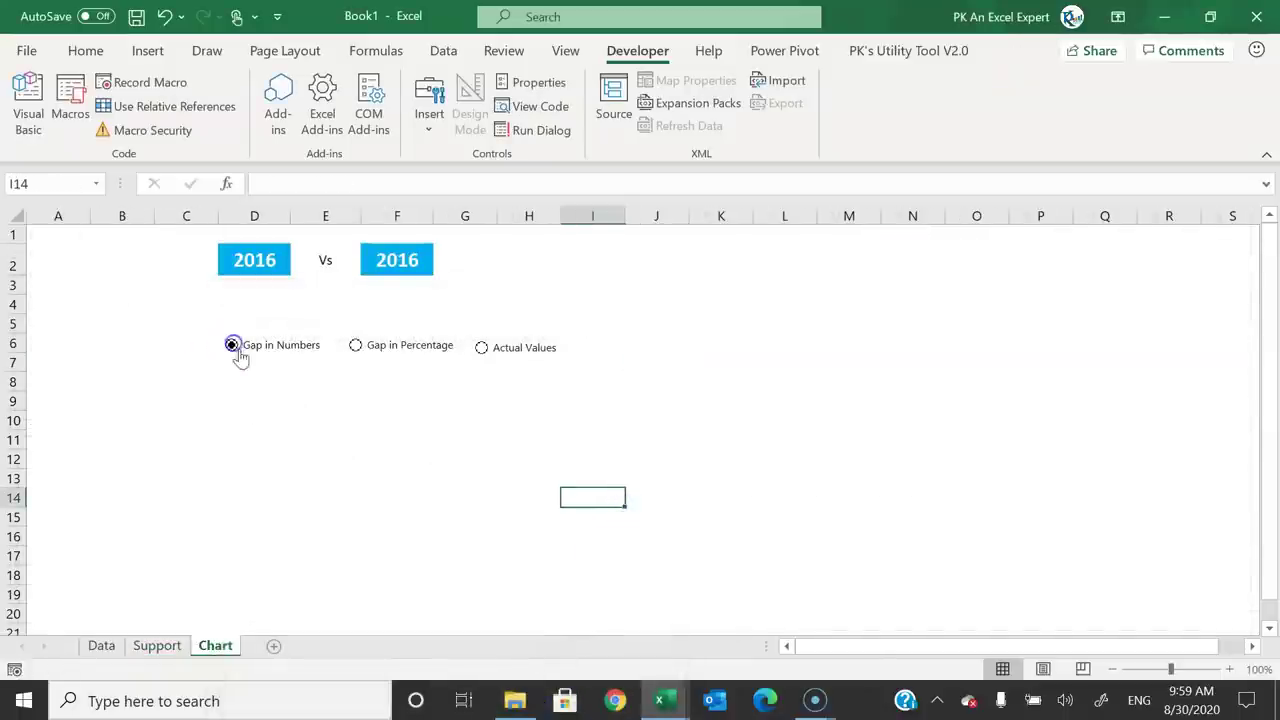
click(156, 645)
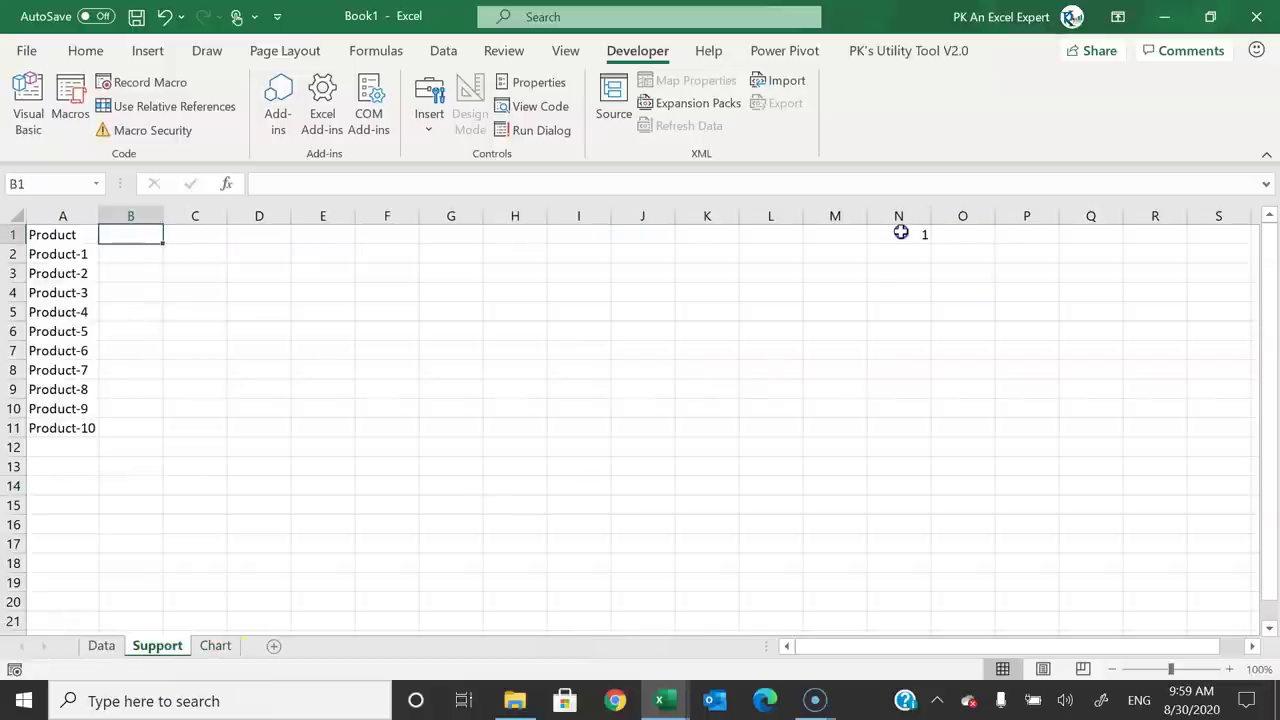
click(903, 234)
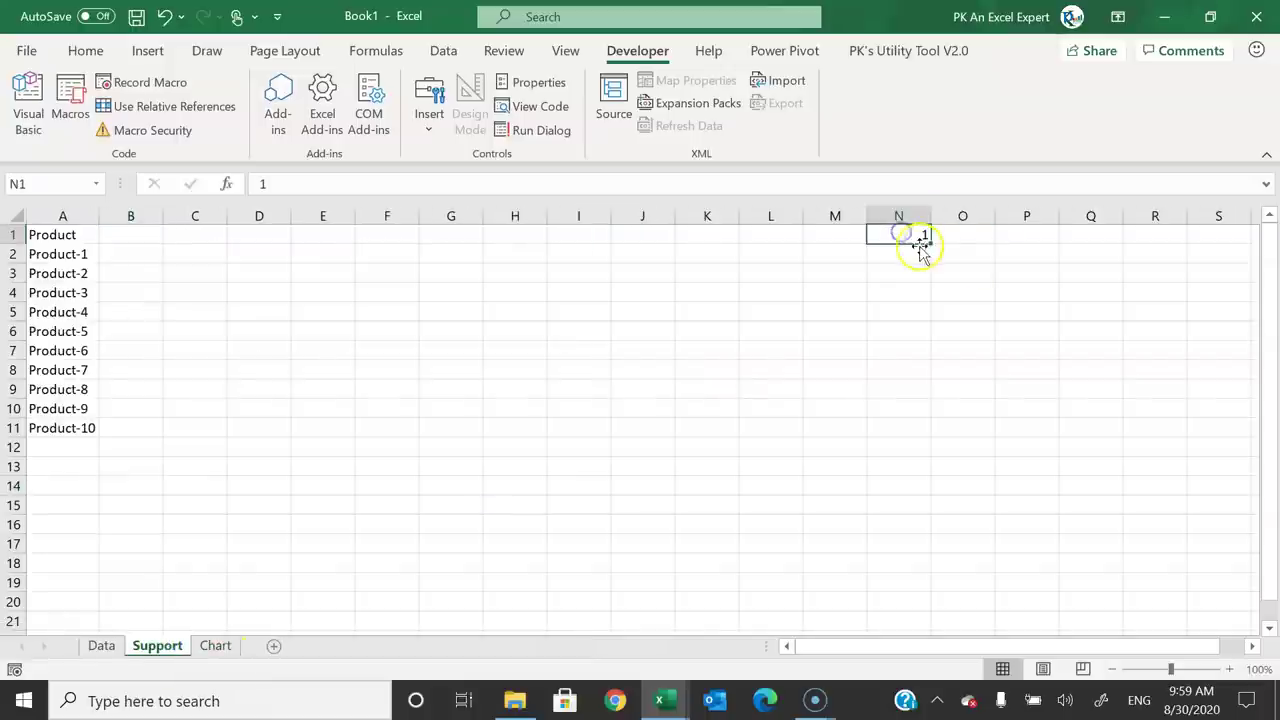
click(216, 646)
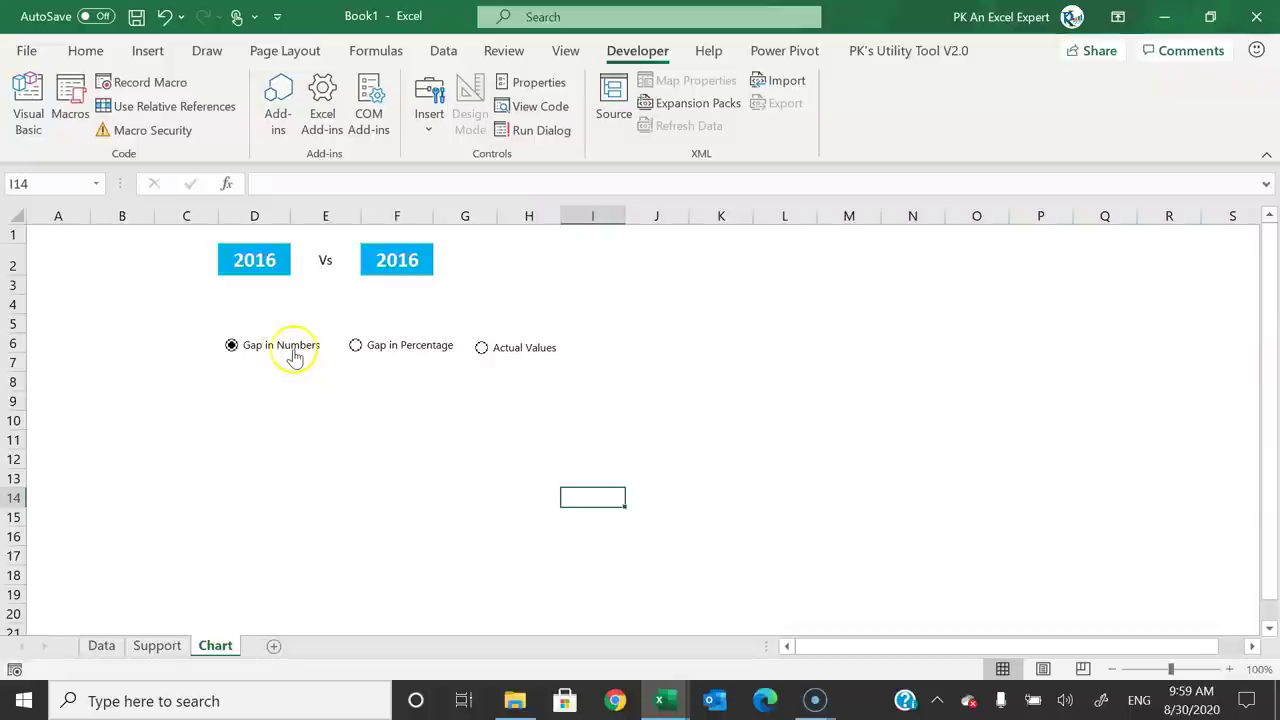
click(157, 646)
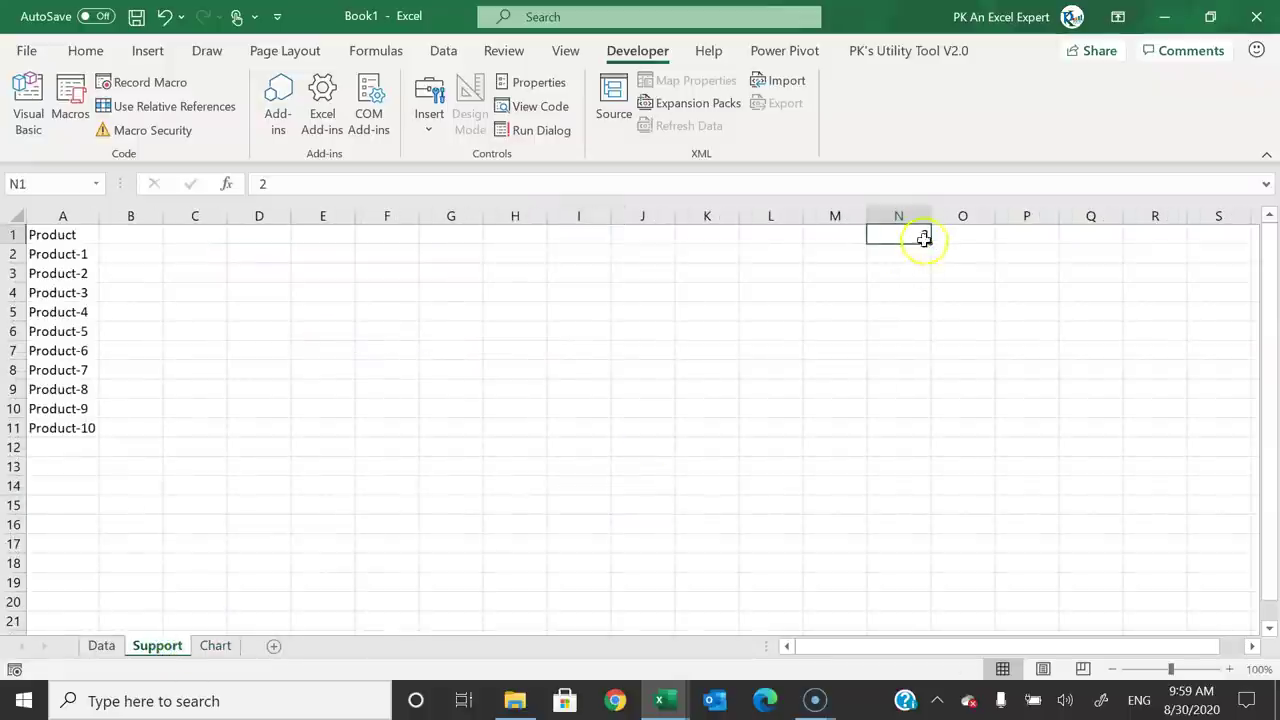
click(216, 647)
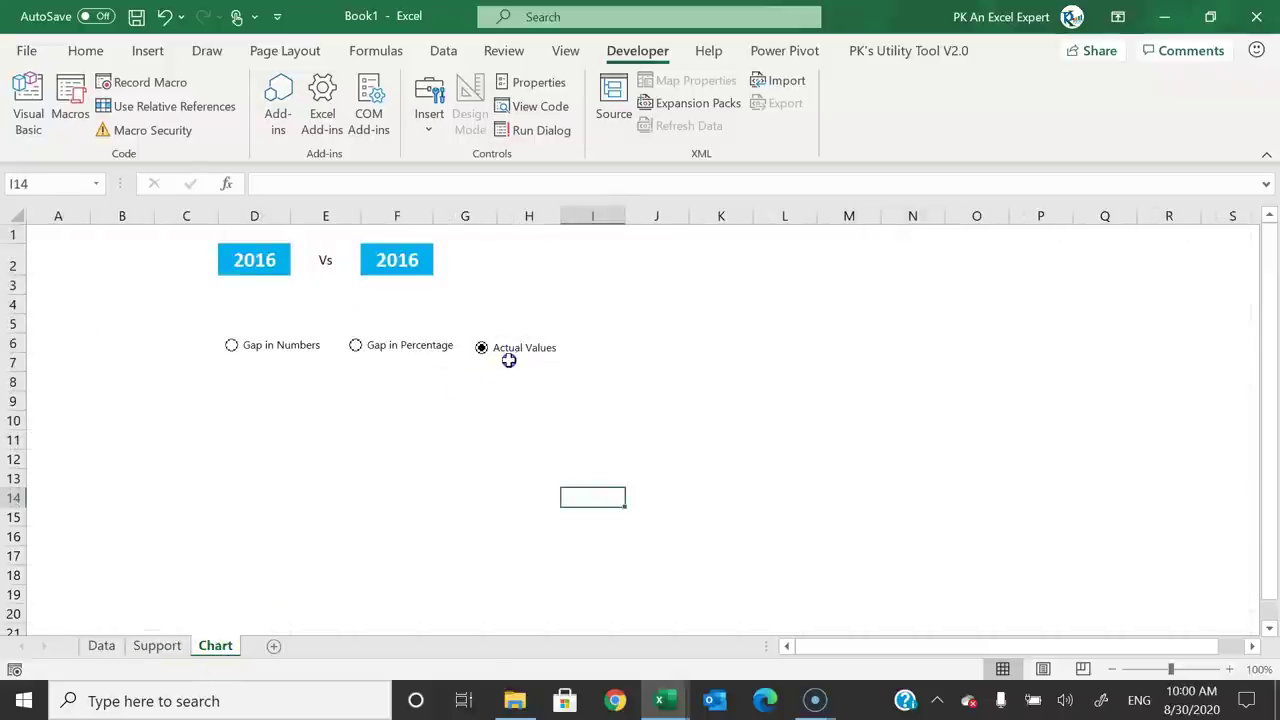
click(160, 646)
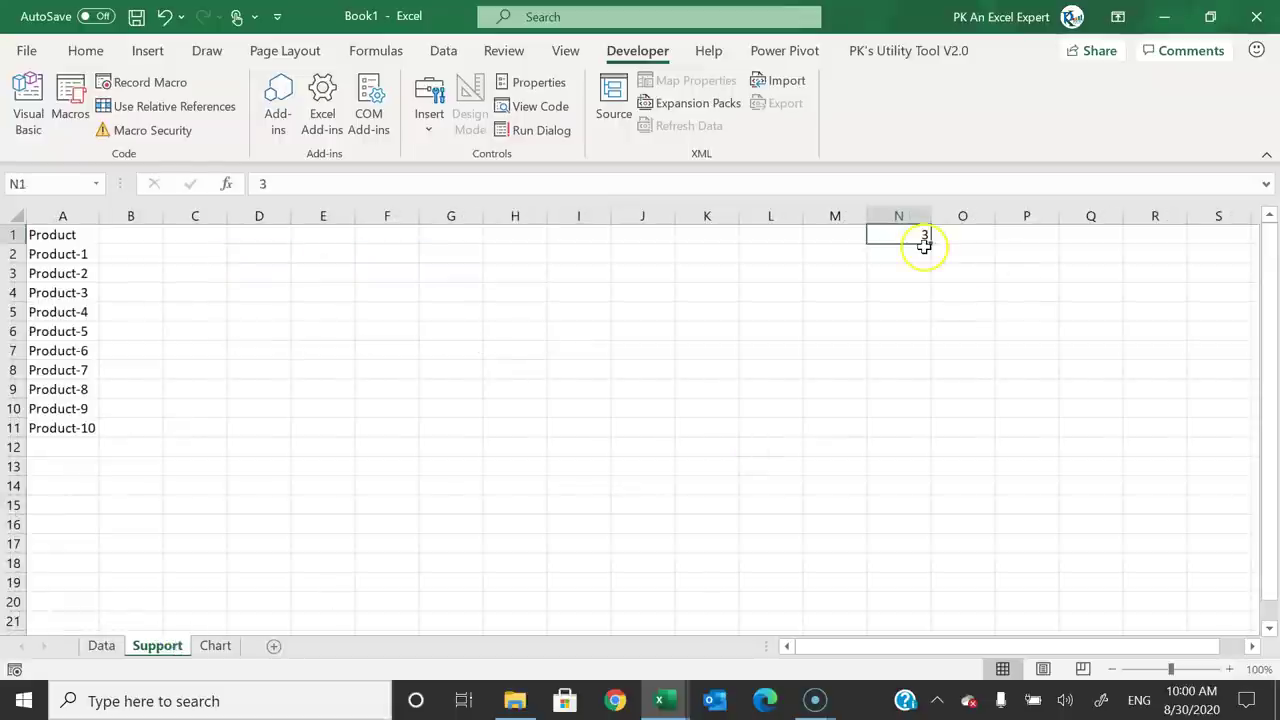
- Enter =Chart!D2 in cell B1 of the Support sheet to pull in the first selected year
click(127, 232)
click(183, 232)
click(134, 232)
text(=)
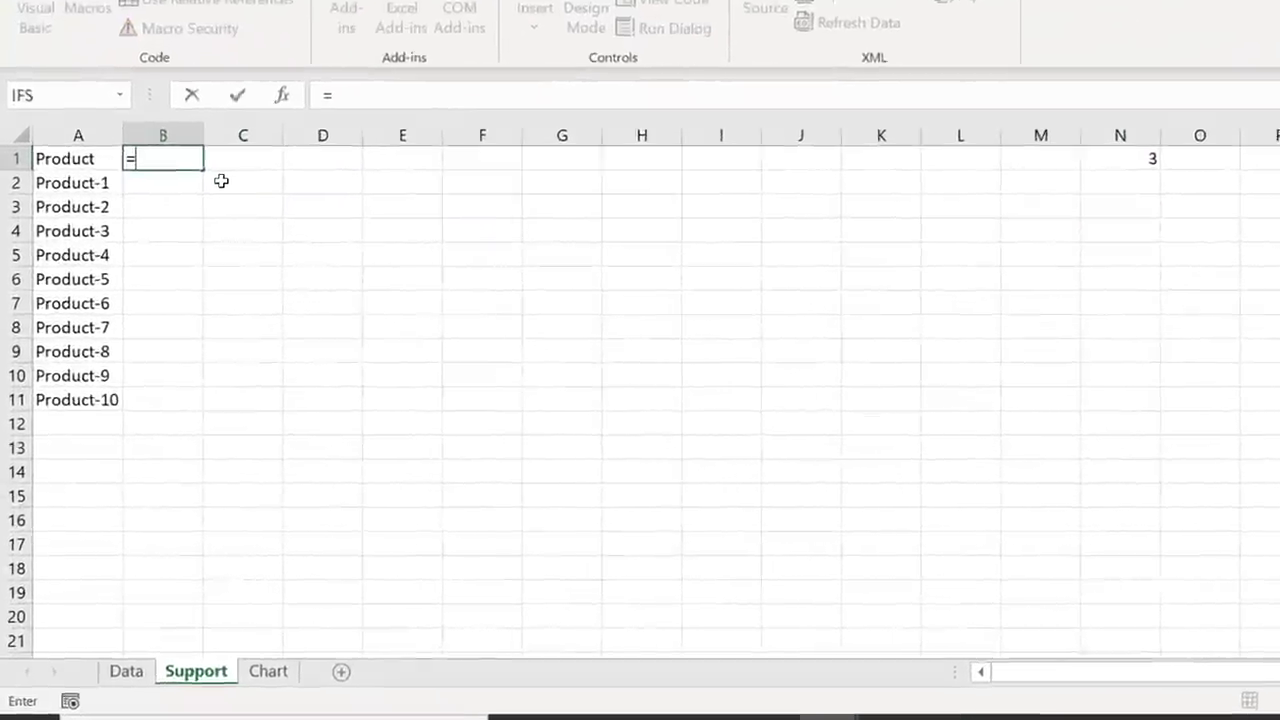
click(284, 676)
click(345, 183)
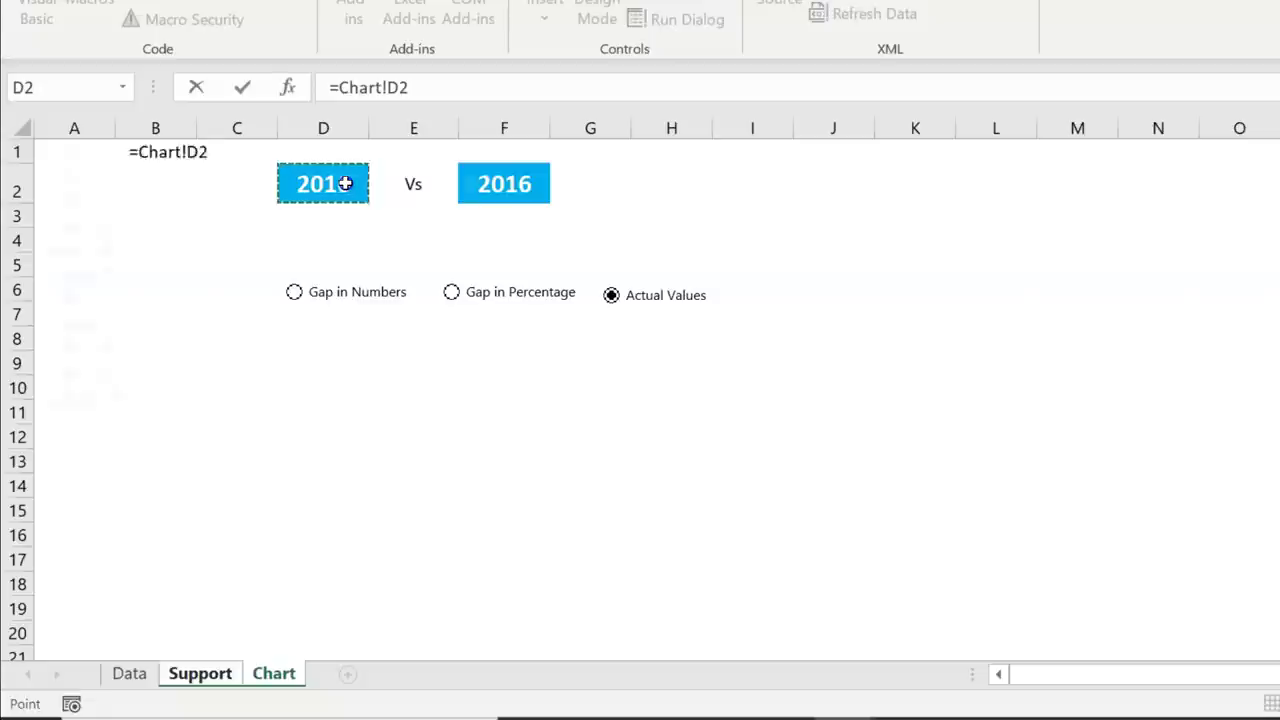
key(Return)
click(204, 156)
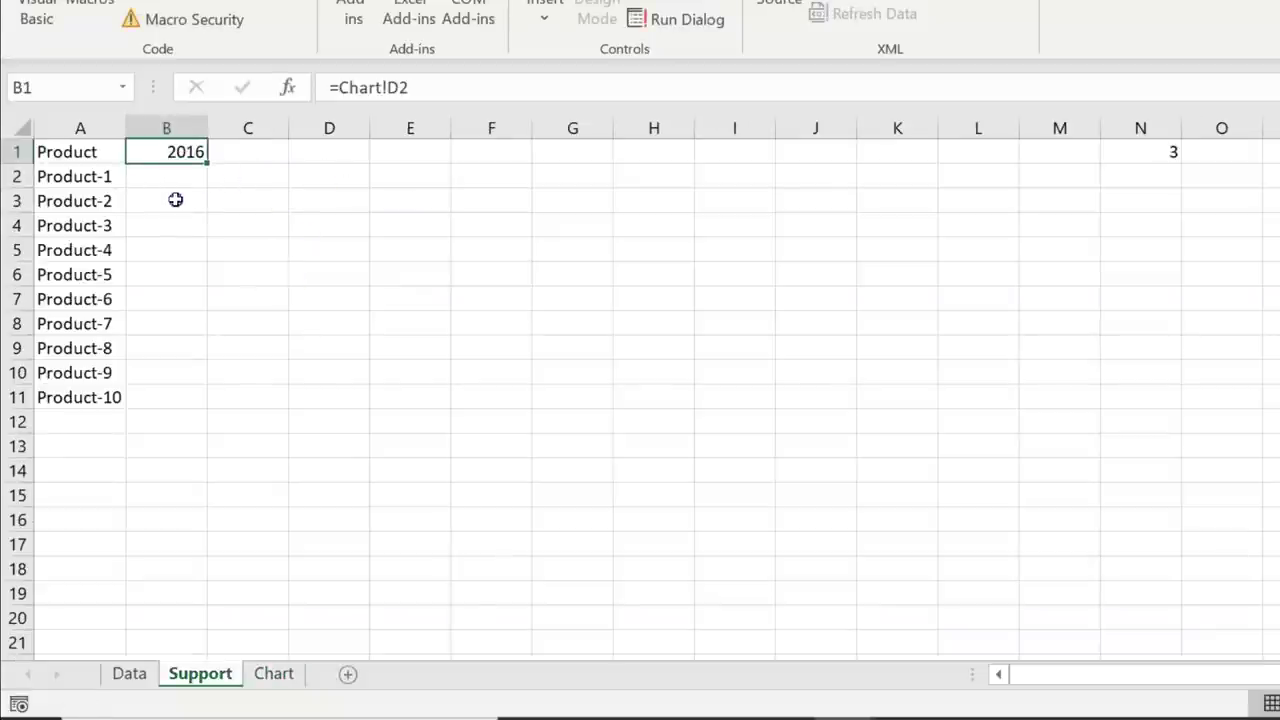
- Choose 2010 in the first year selector on the Chart sheet and check the year header in B1 on Support
click(273, 675)
click(366, 191)
click(381, 192)
drag(379, 283, 343, 215)
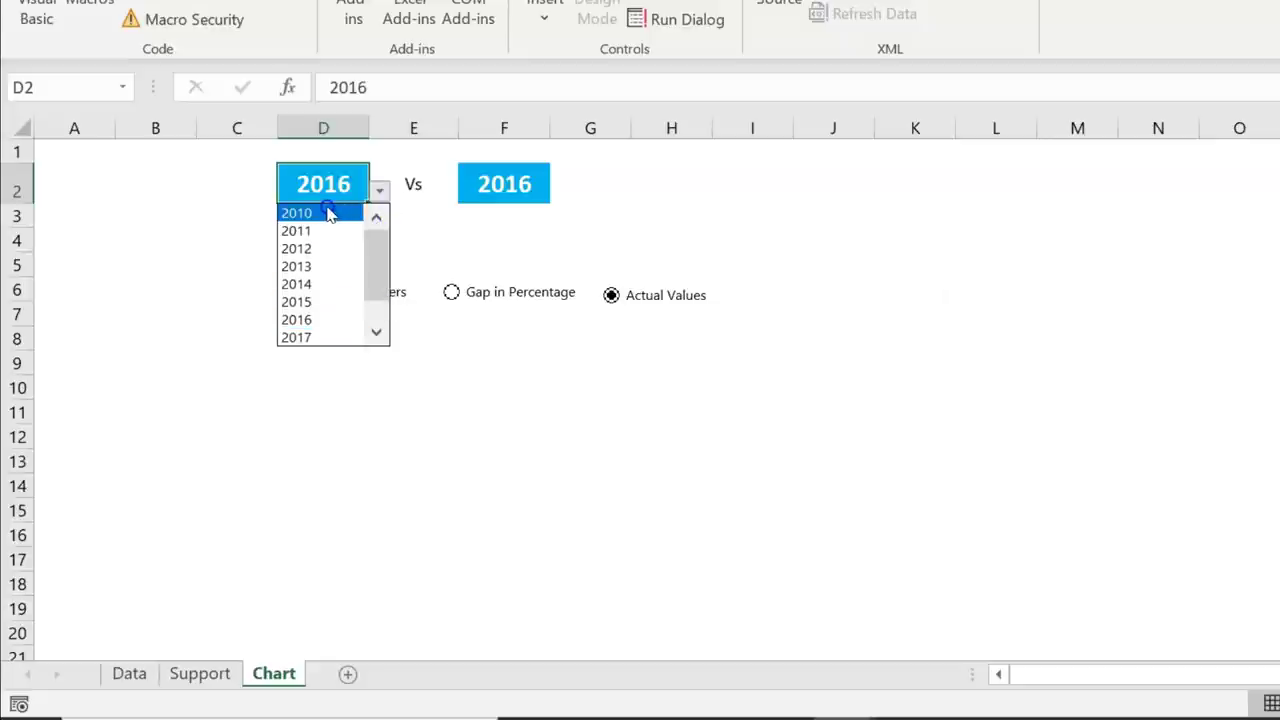
click(329, 213)
click(200, 674)
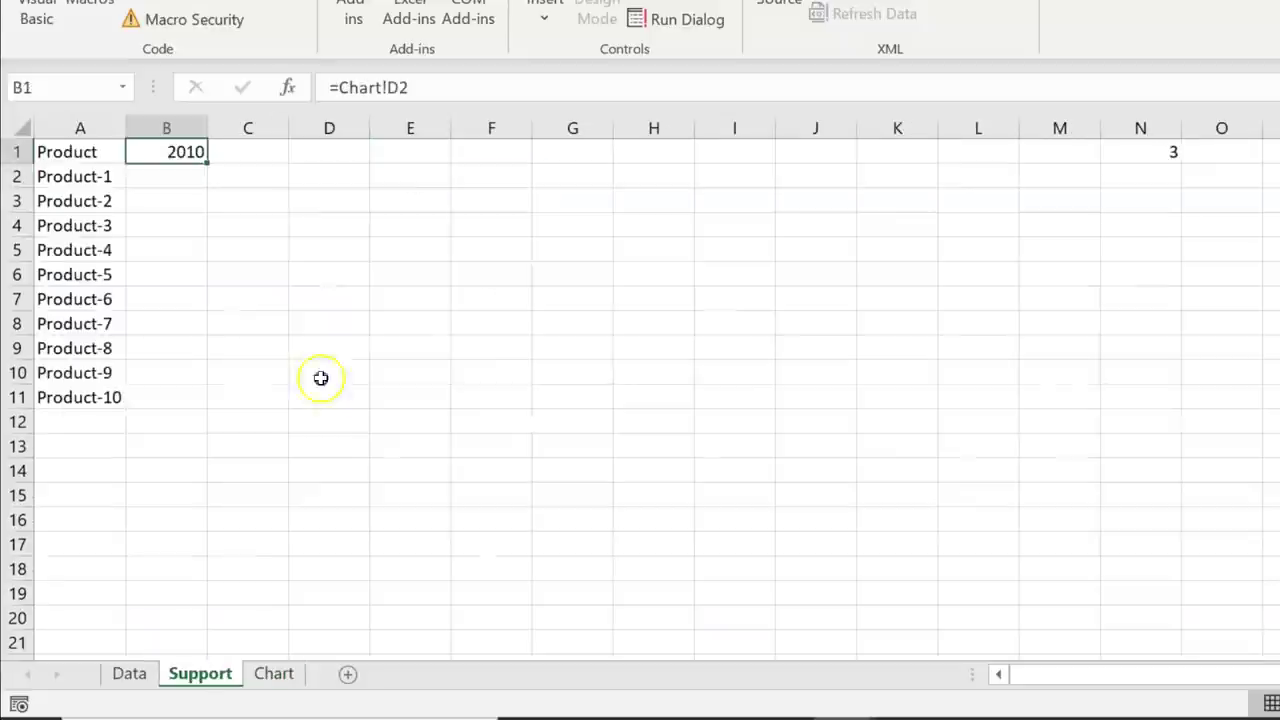
- Enter =Chart!F2 in cell C1 of the Support sheet to pull in the second selected year
click(263, 158)
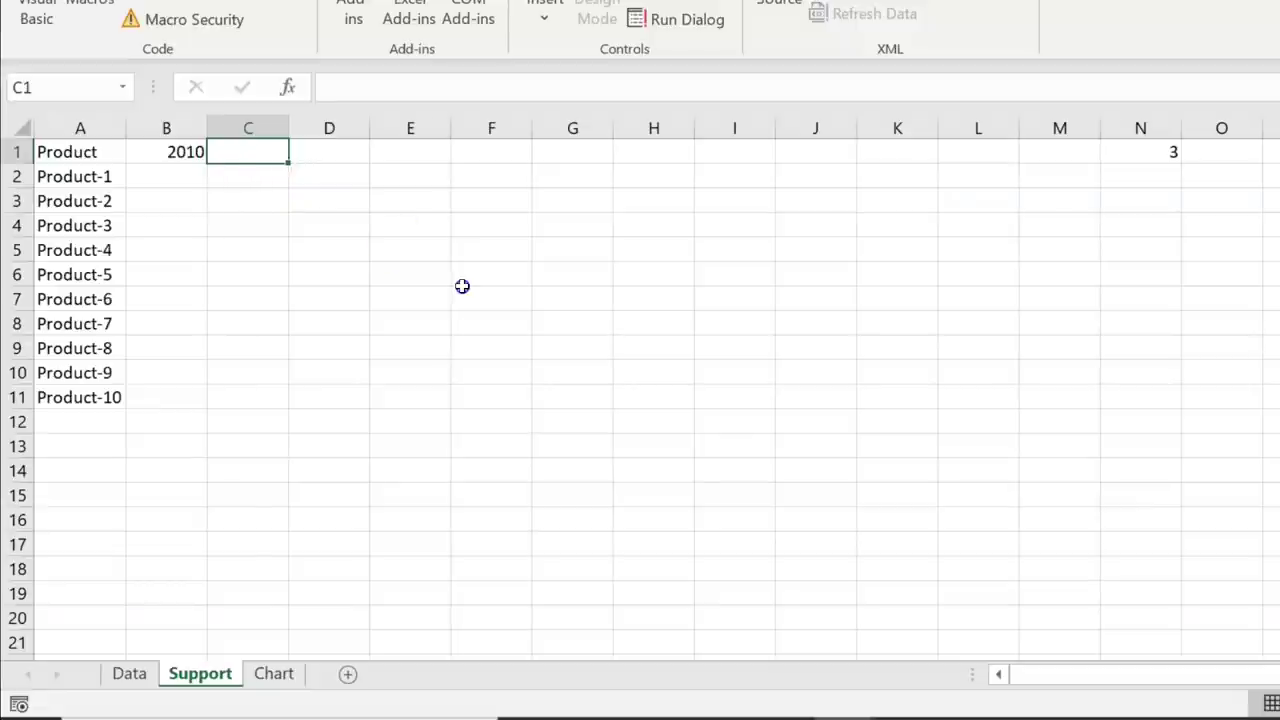
text(=)
click(276, 674)
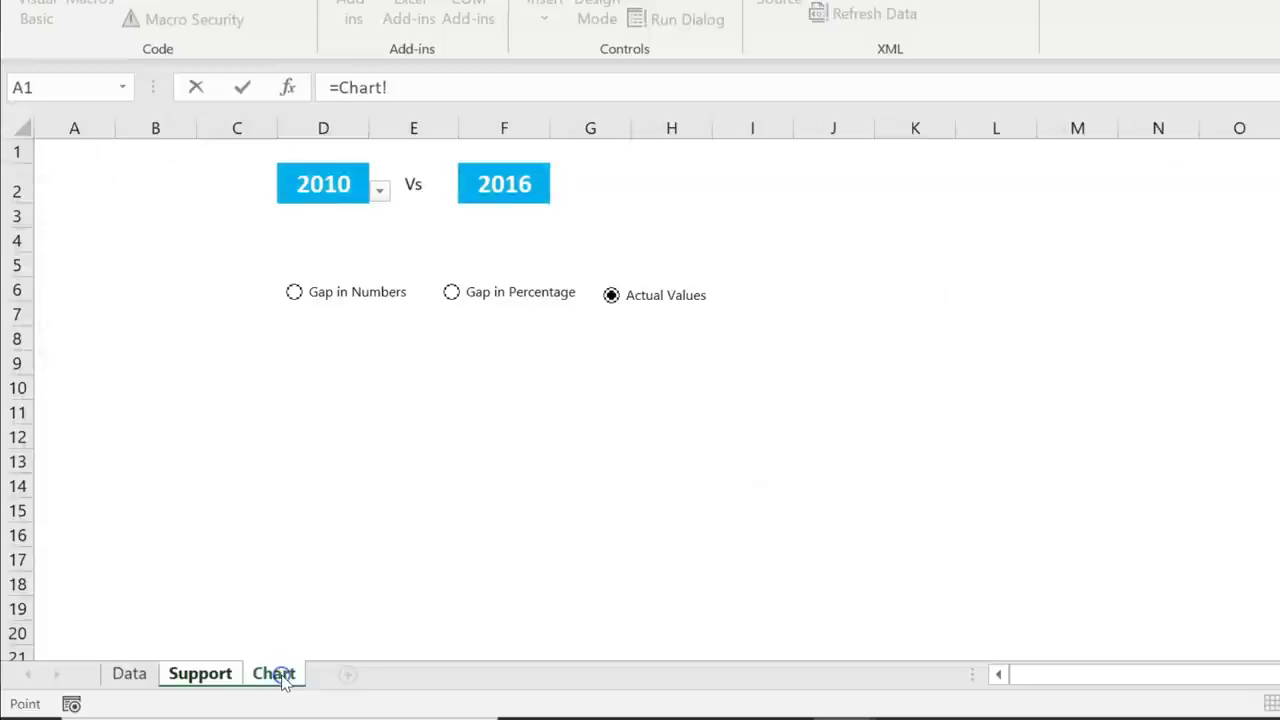
click(522, 182)
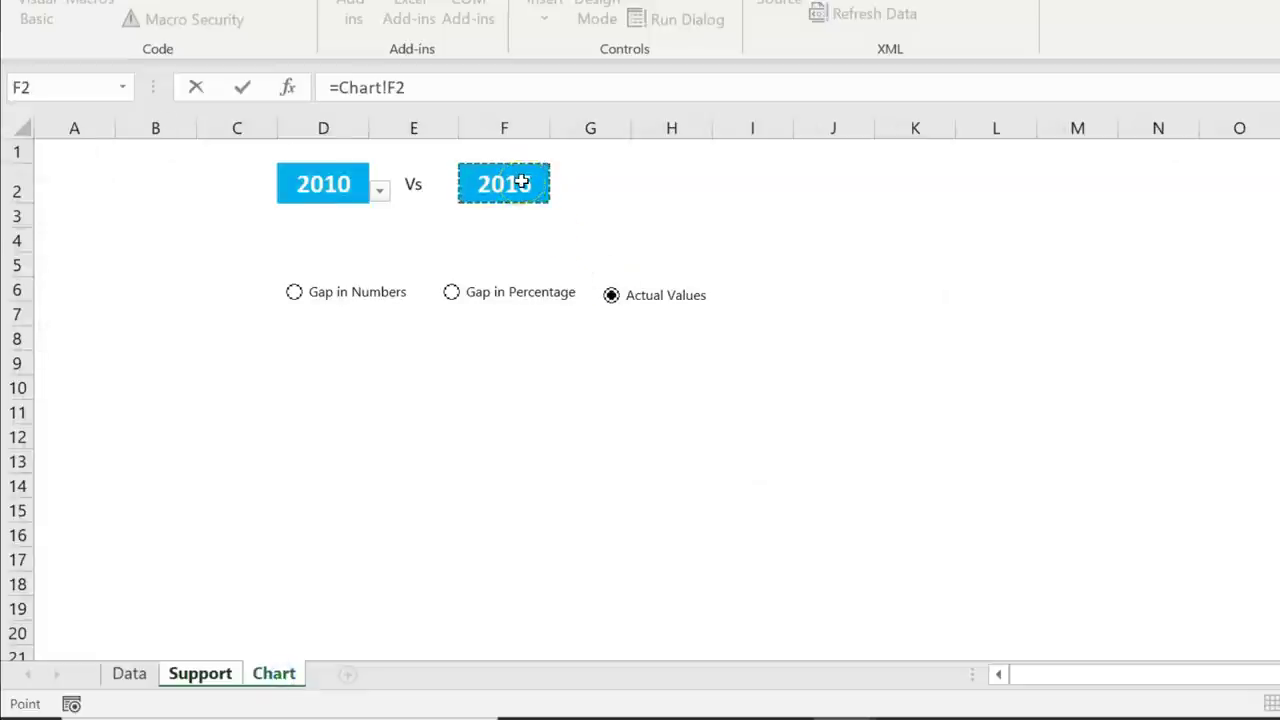
key(Return)
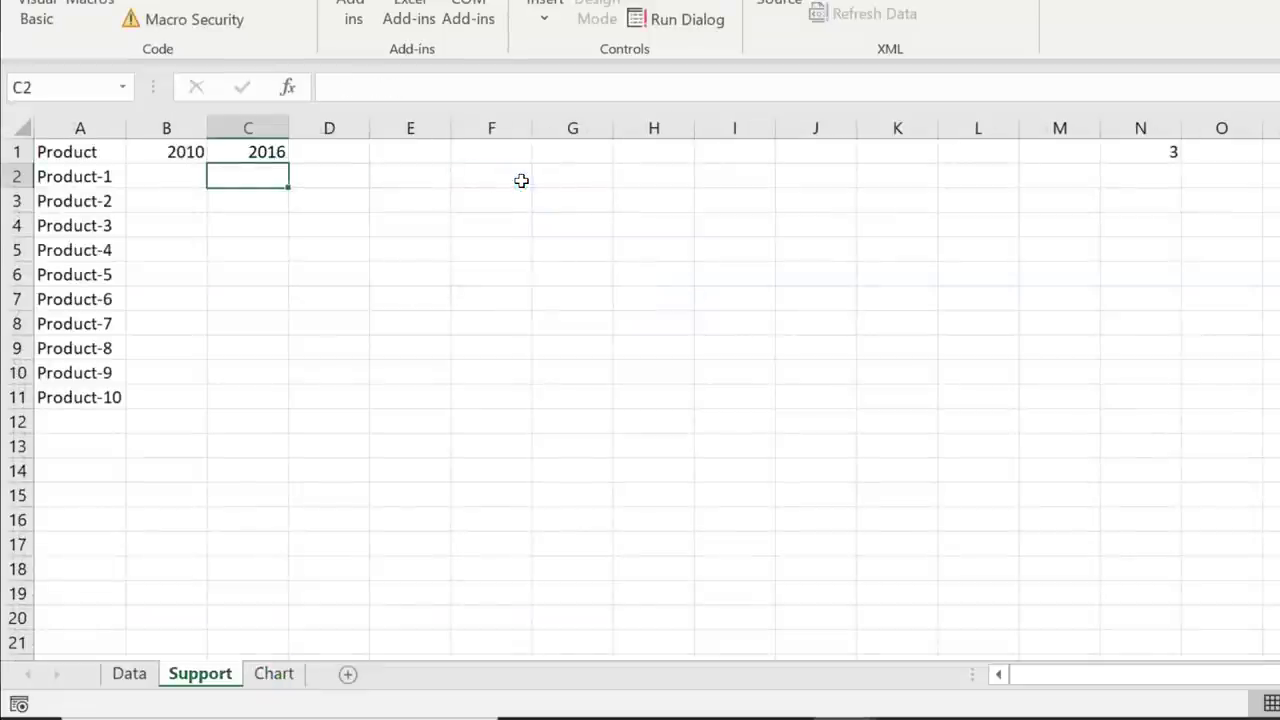
click(248, 151)
- Choose 2011 in the second year selector on the Chart sheet and check the year header in C1 on Support
click(274, 674)
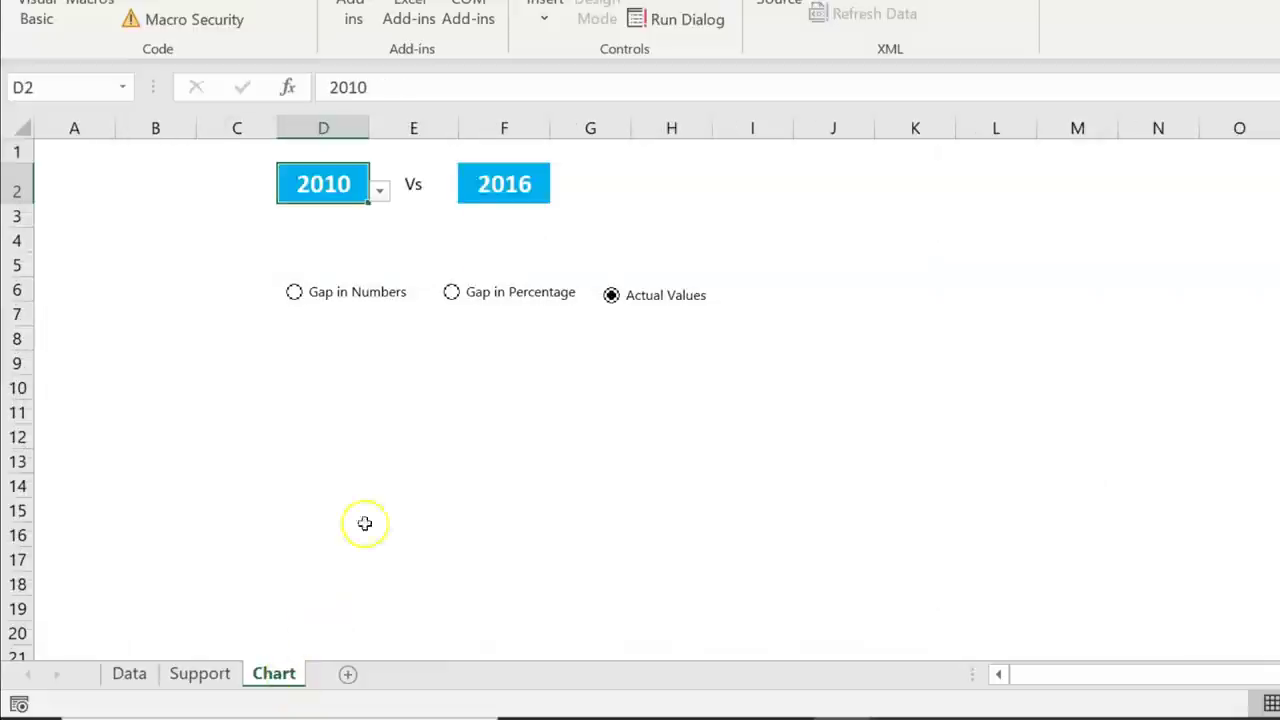
click(492, 182)
click(560, 190)
click(557, 216)
click(510, 231)
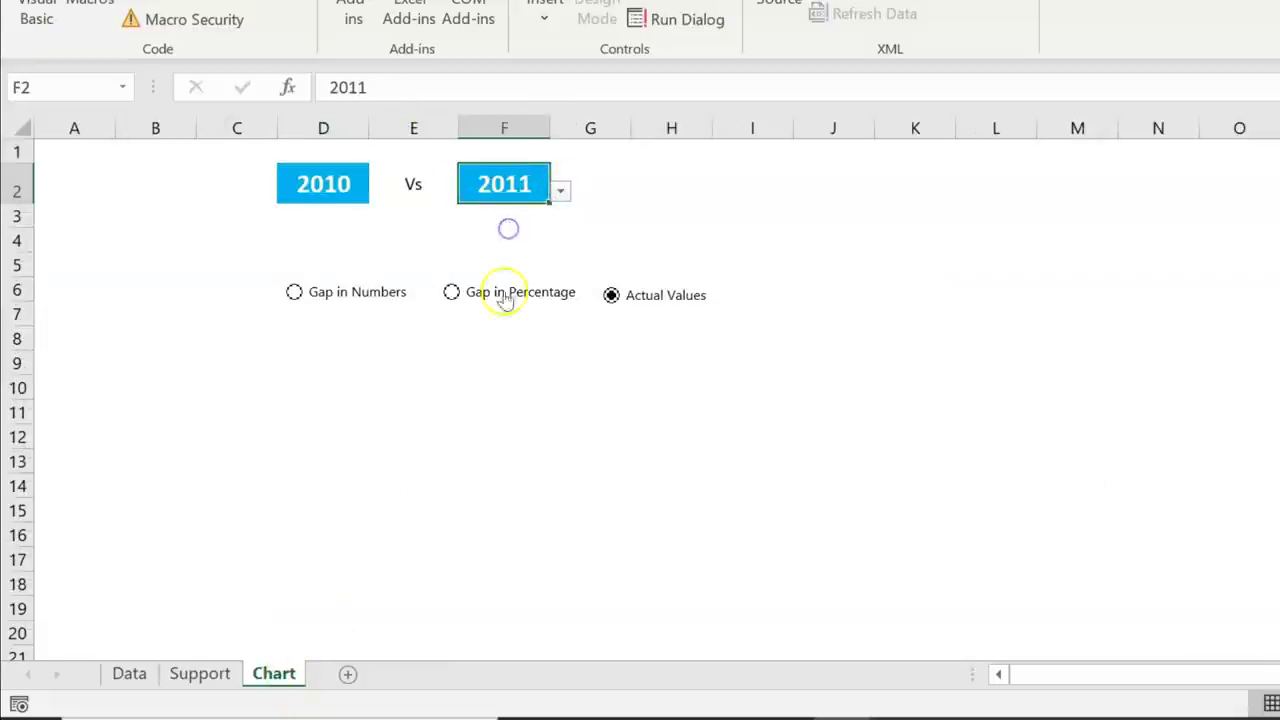
click(203, 674)
click(301, 328)
click(203, 152)
click(237, 150)
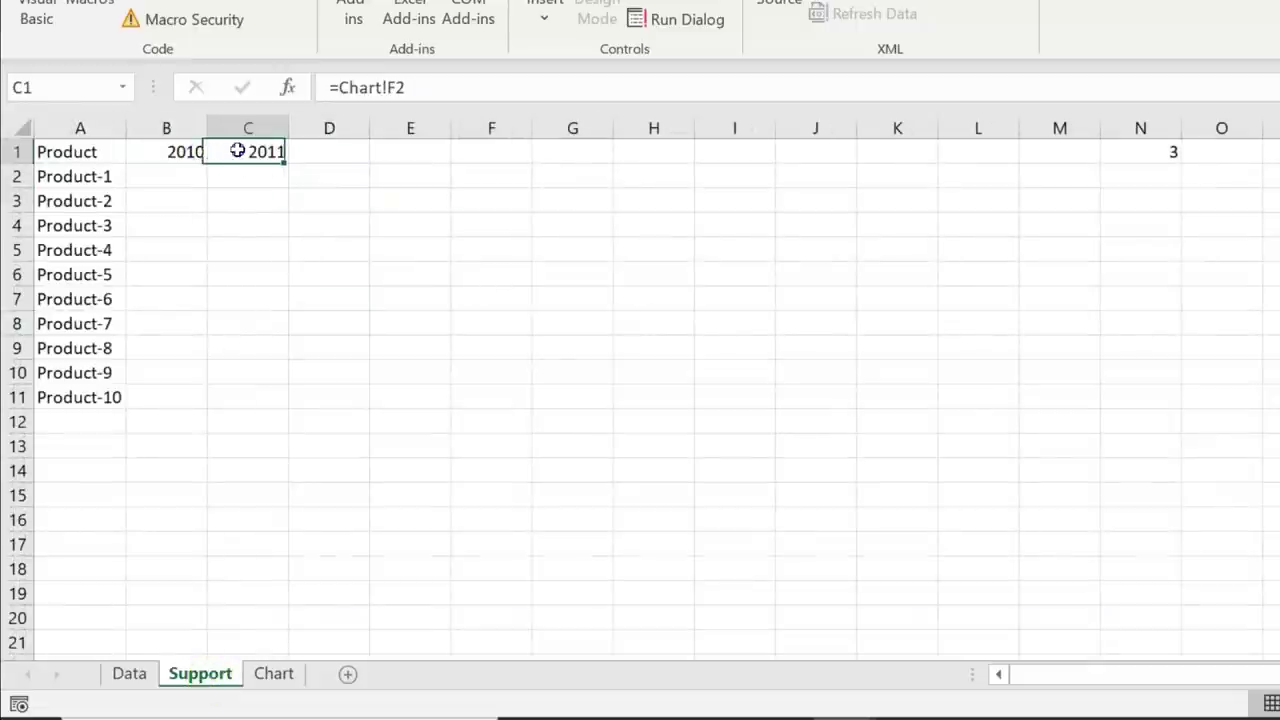
drag(187, 152, 226, 402)
click(190, 176)
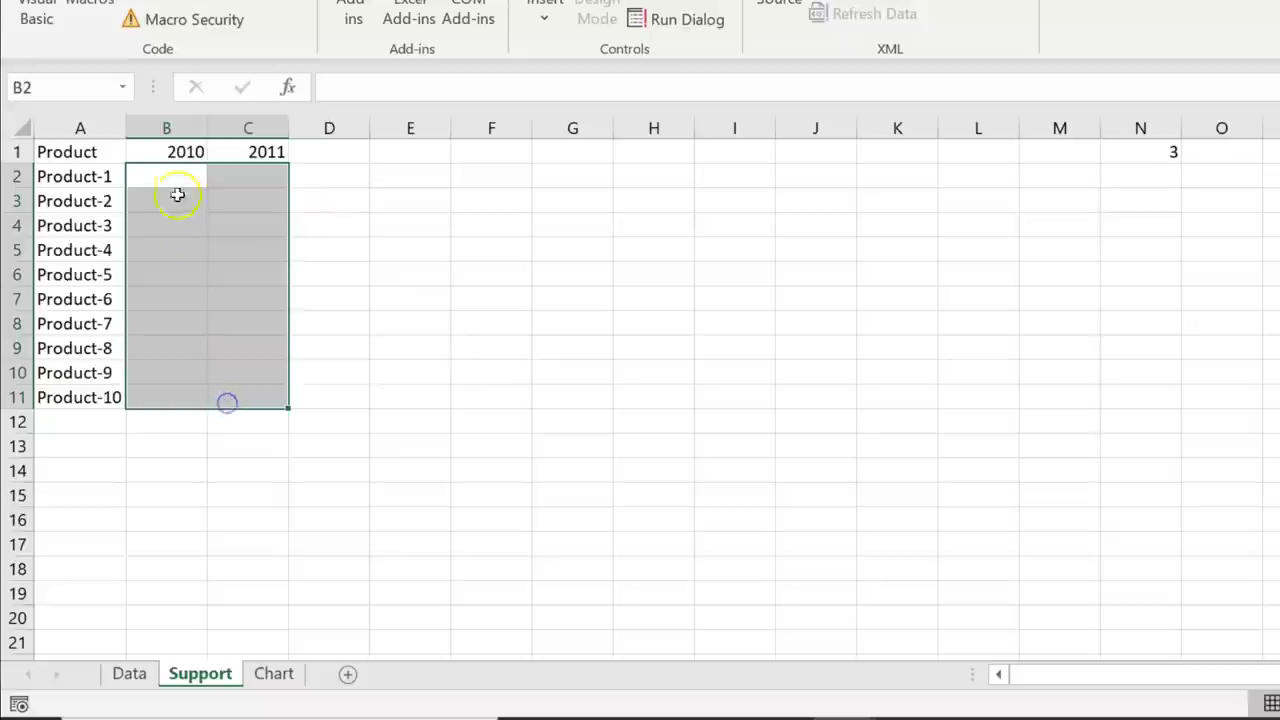
click(177, 151)
click(103, 177)
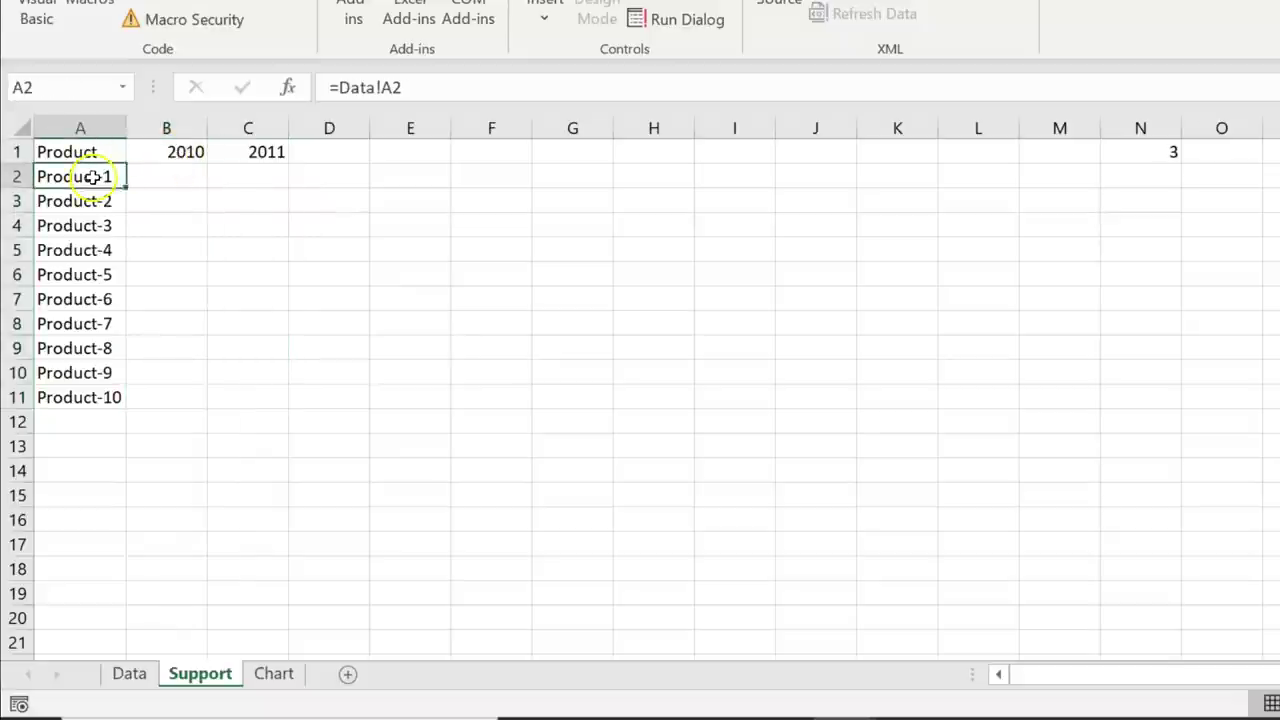
- Enter =VLOOKUP(A2,Data!A:K,2,0) in cell B2 of the Support sheet to look up Product-1's sales
click(165, 176)
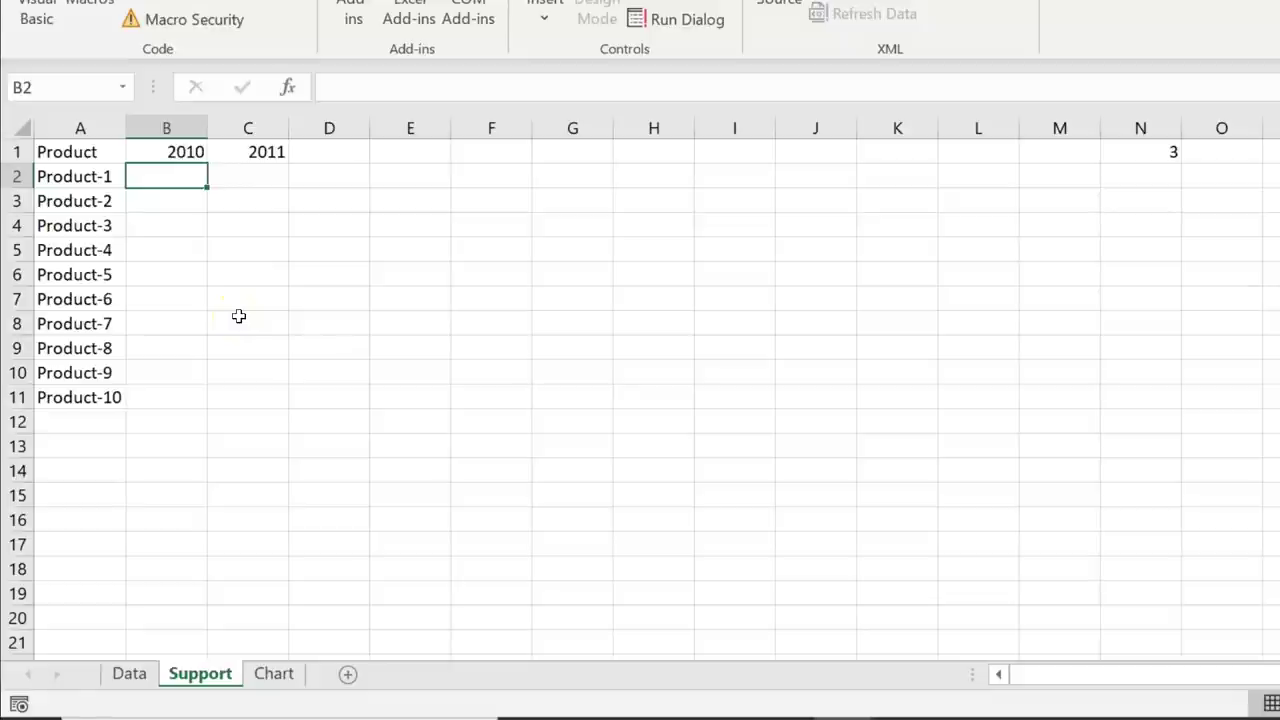
text(=vl)
key(Tab)
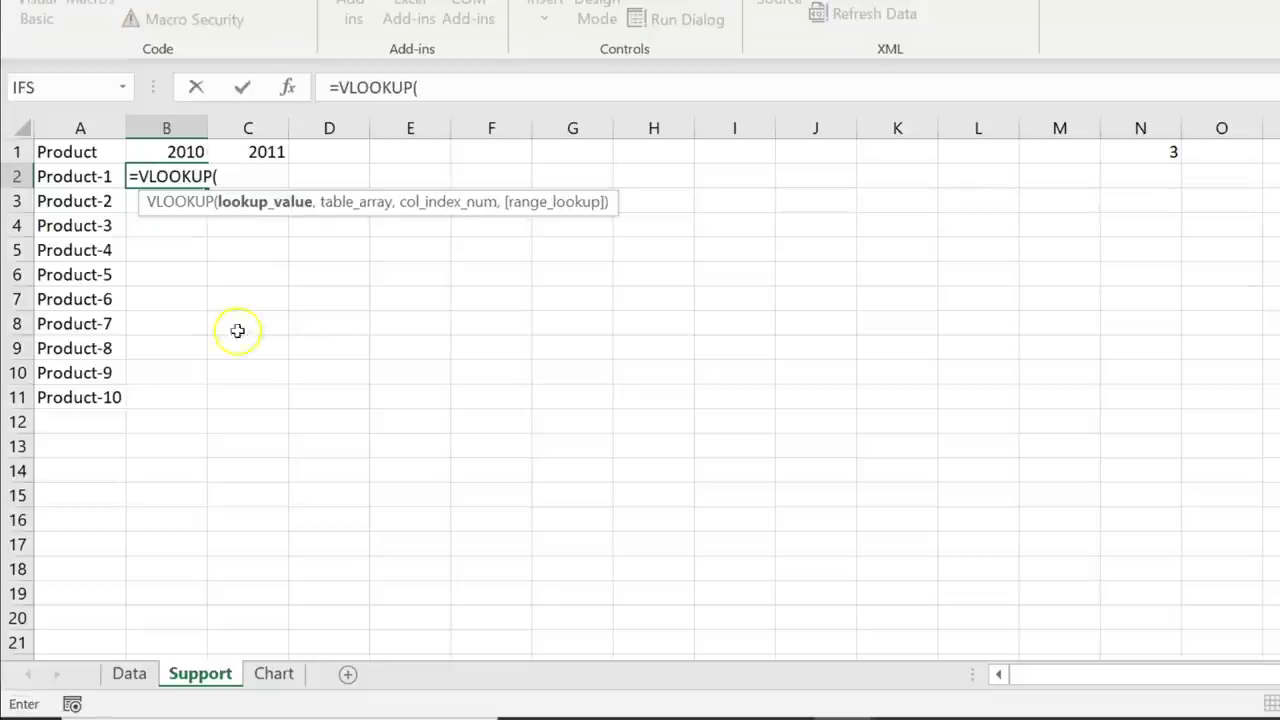
click(93, 176)
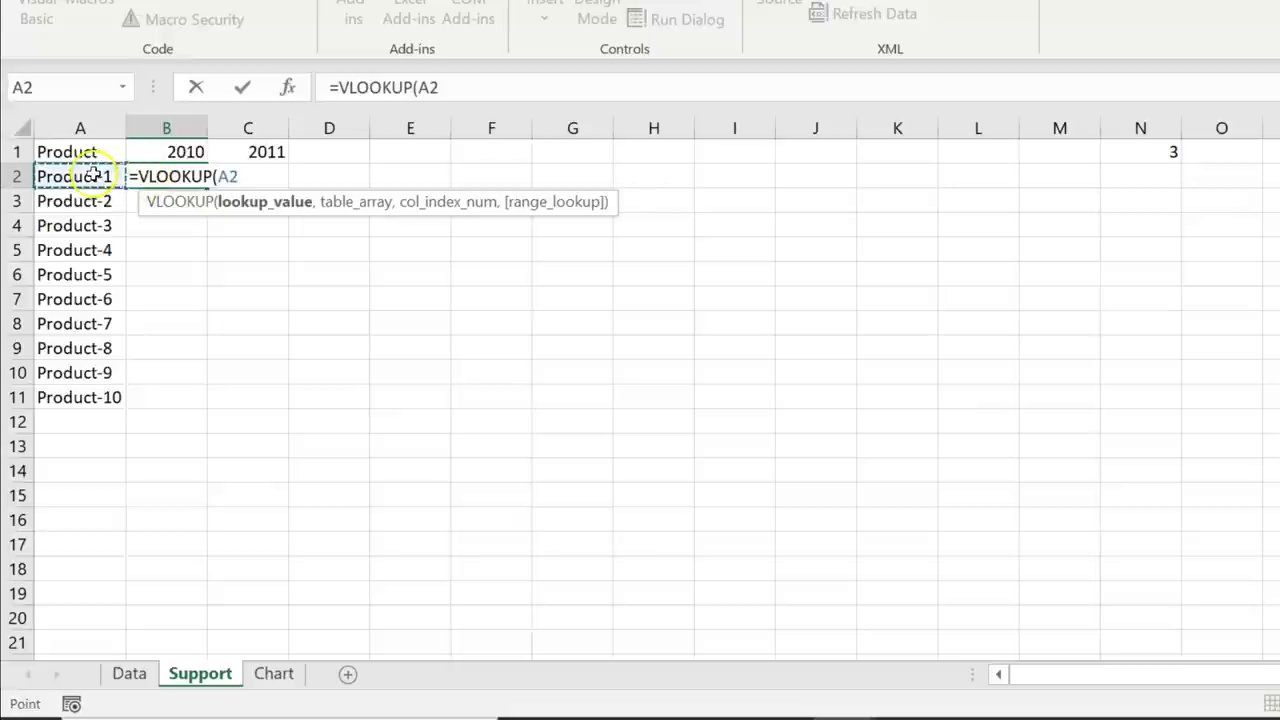
text(,)
click(129, 674)
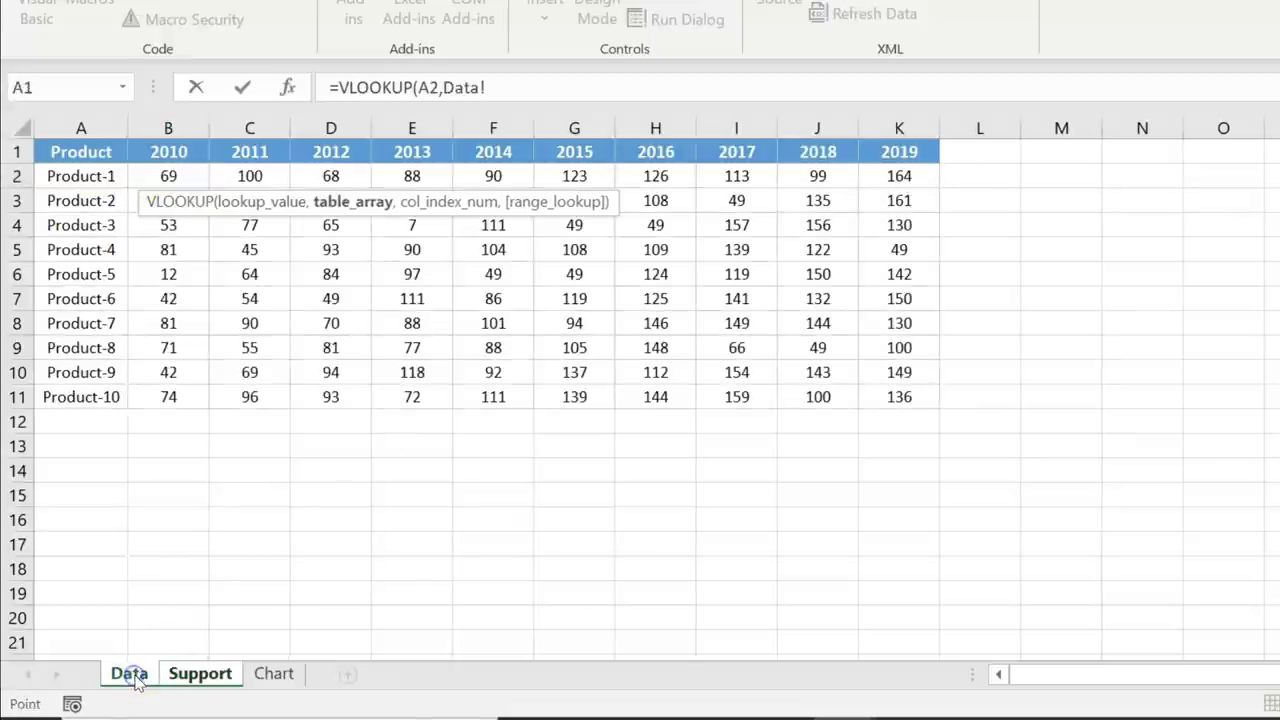
drag(84, 130, 894, 123)
text(,)
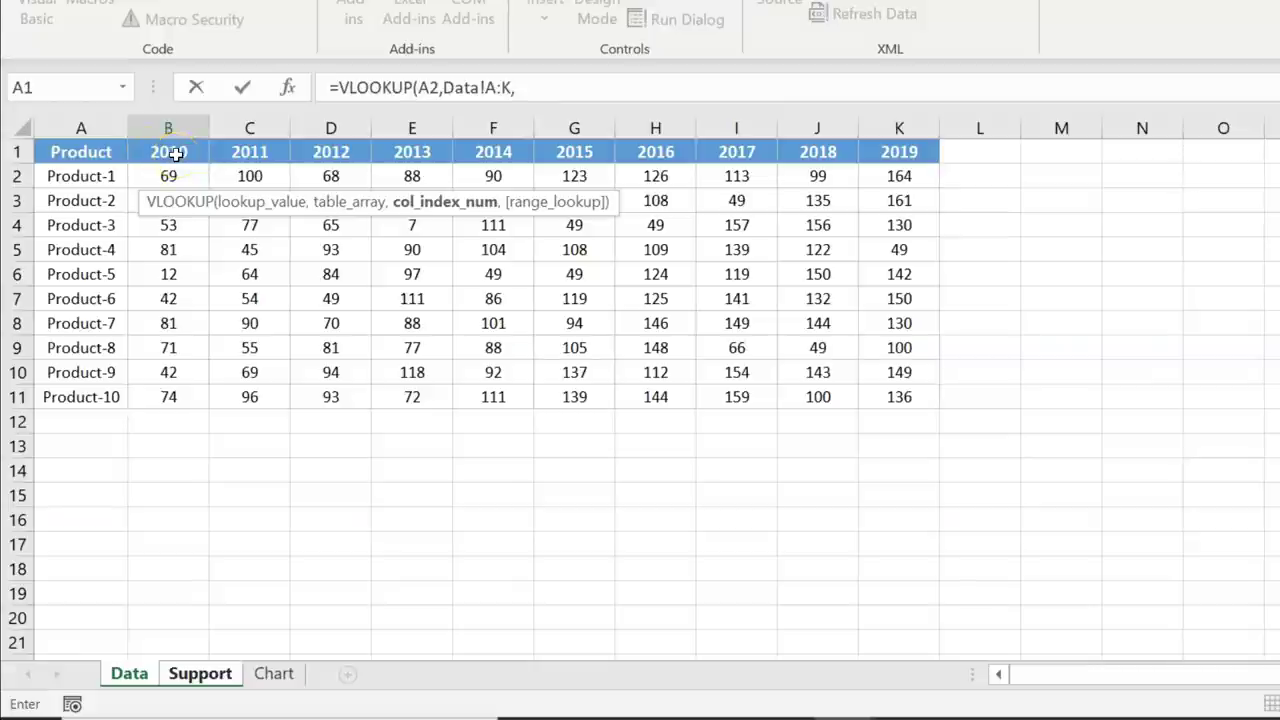
text(2,0)
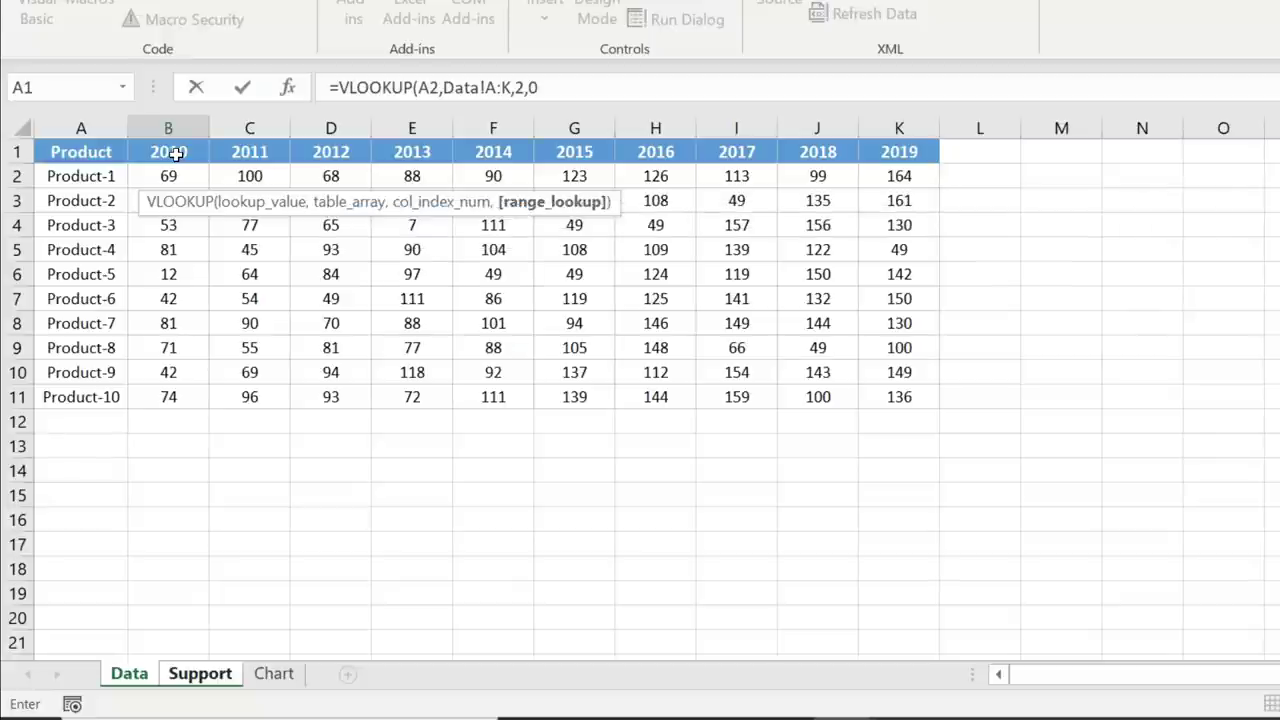
text())
key(ctrl+Return)
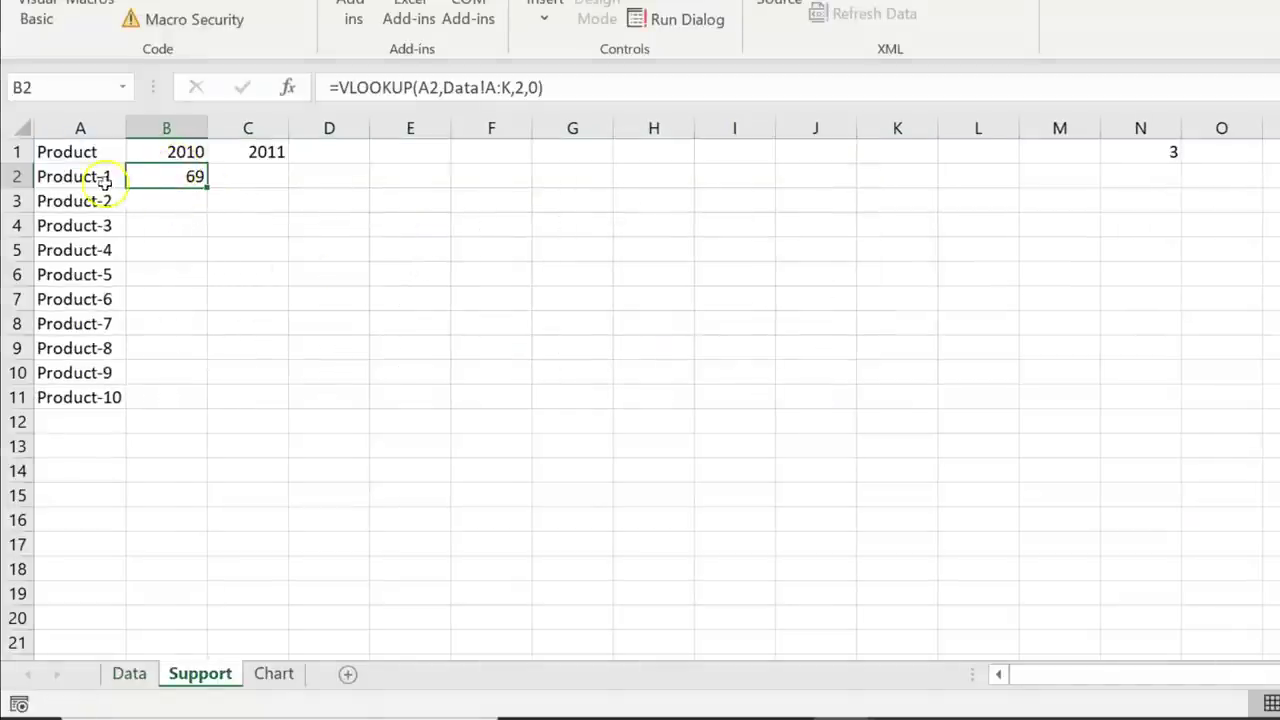
- Compare Product-1's 2010 sales on the Data sheet with the lookup result in B2 on the Support sheet
click(55, 177)
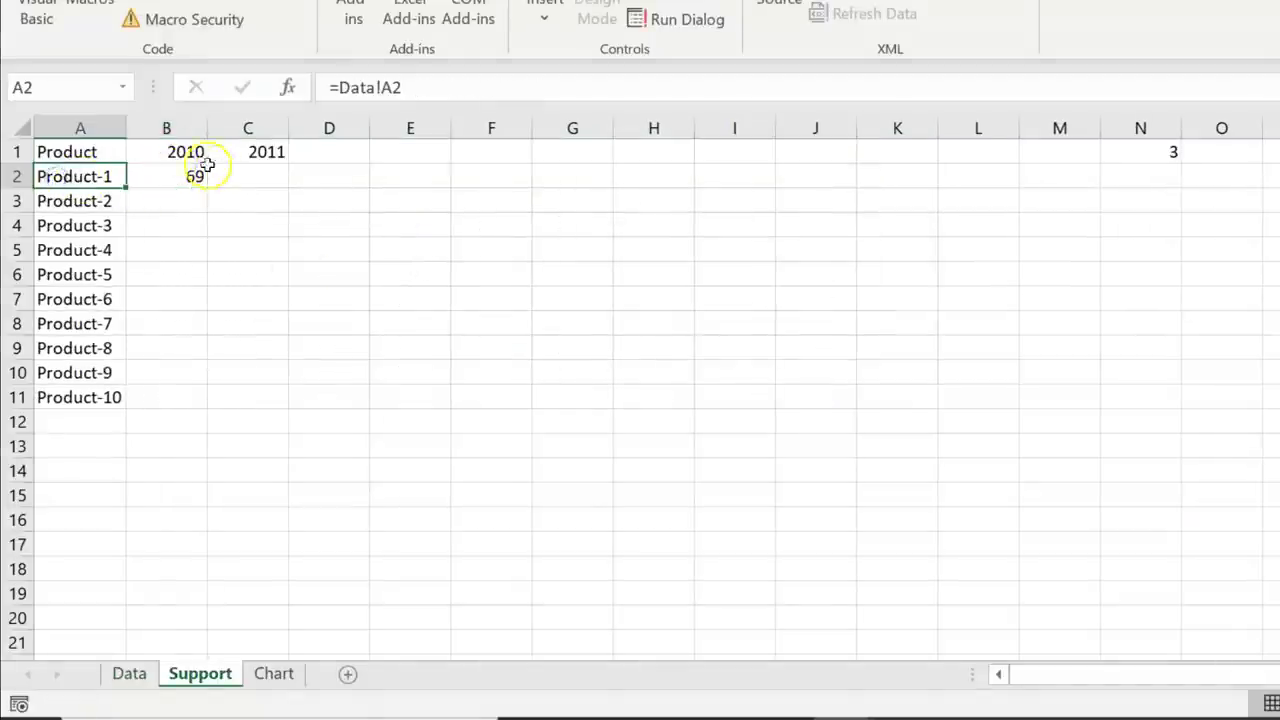
click(178, 152)
click(265, 673)
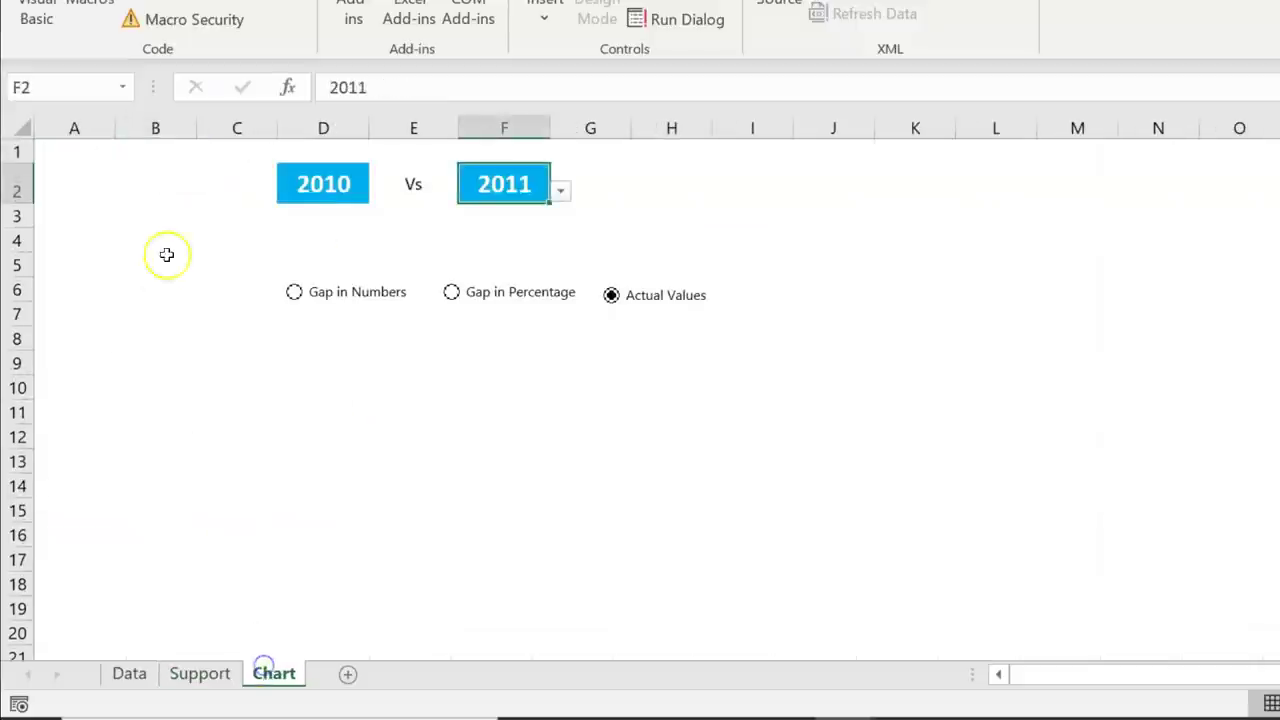
click(132, 674)
click(90, 175)
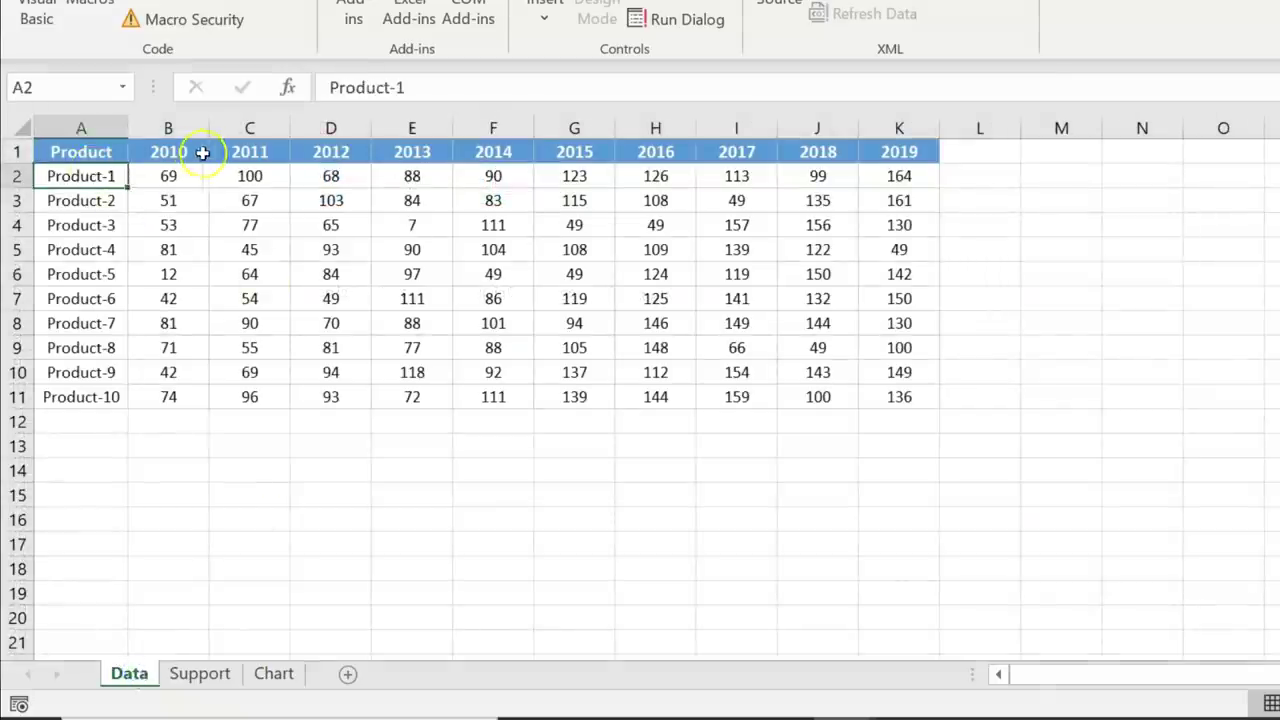
click(195, 152)
click(170, 175)
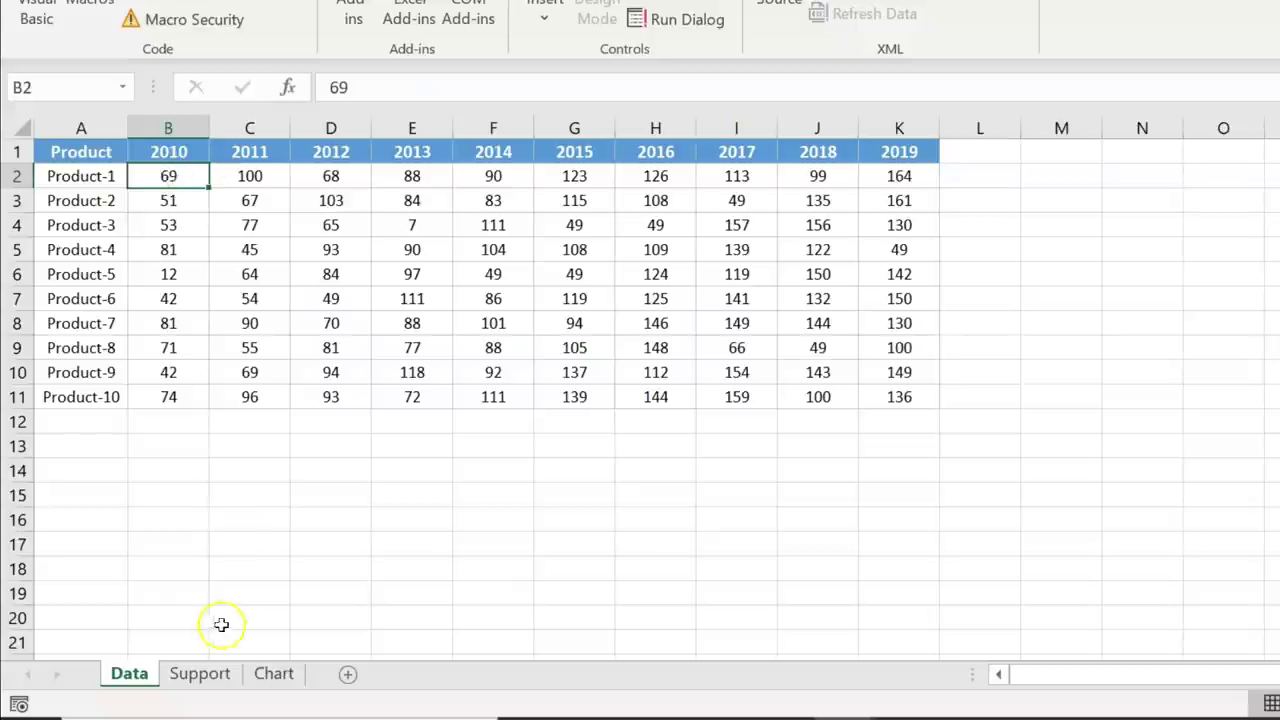
click(199, 673)
click(192, 176)
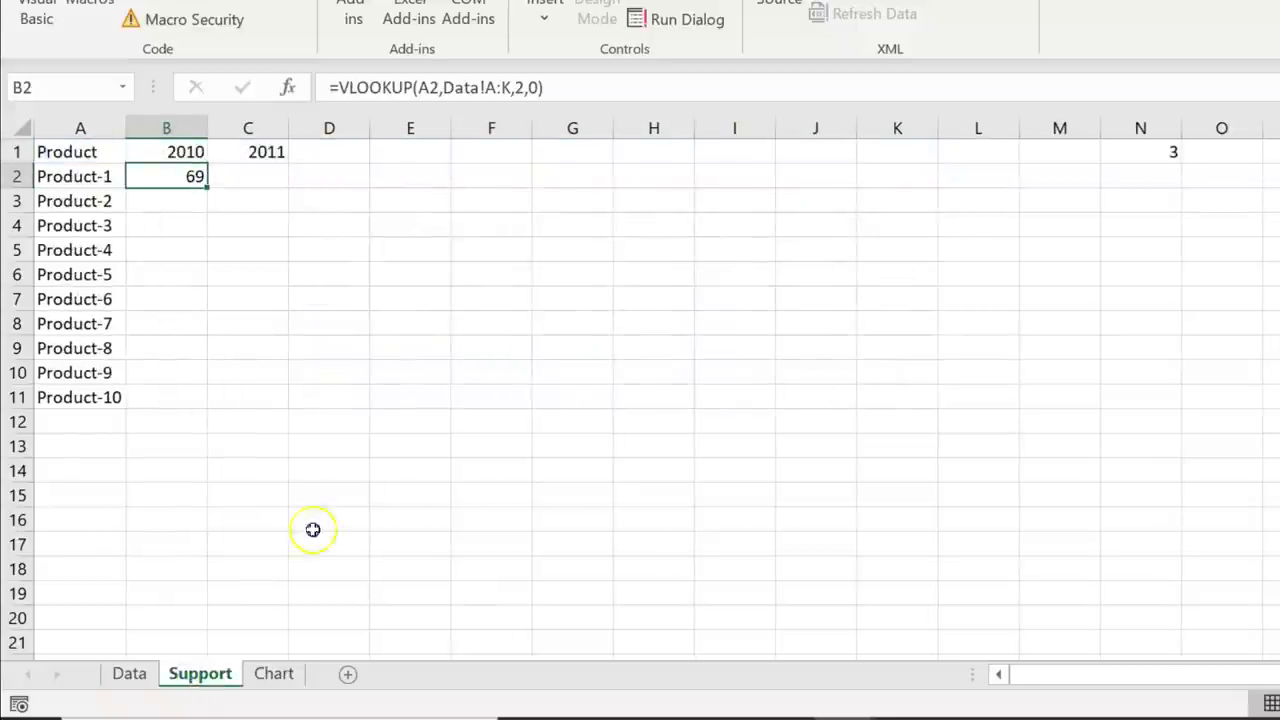
- Choose 2013 in the Chart sheet's first year selector and check Support's B2 lookup and its column index against Product-1's sales on Data
click(274, 674)
click(323, 185)
click(382, 195)
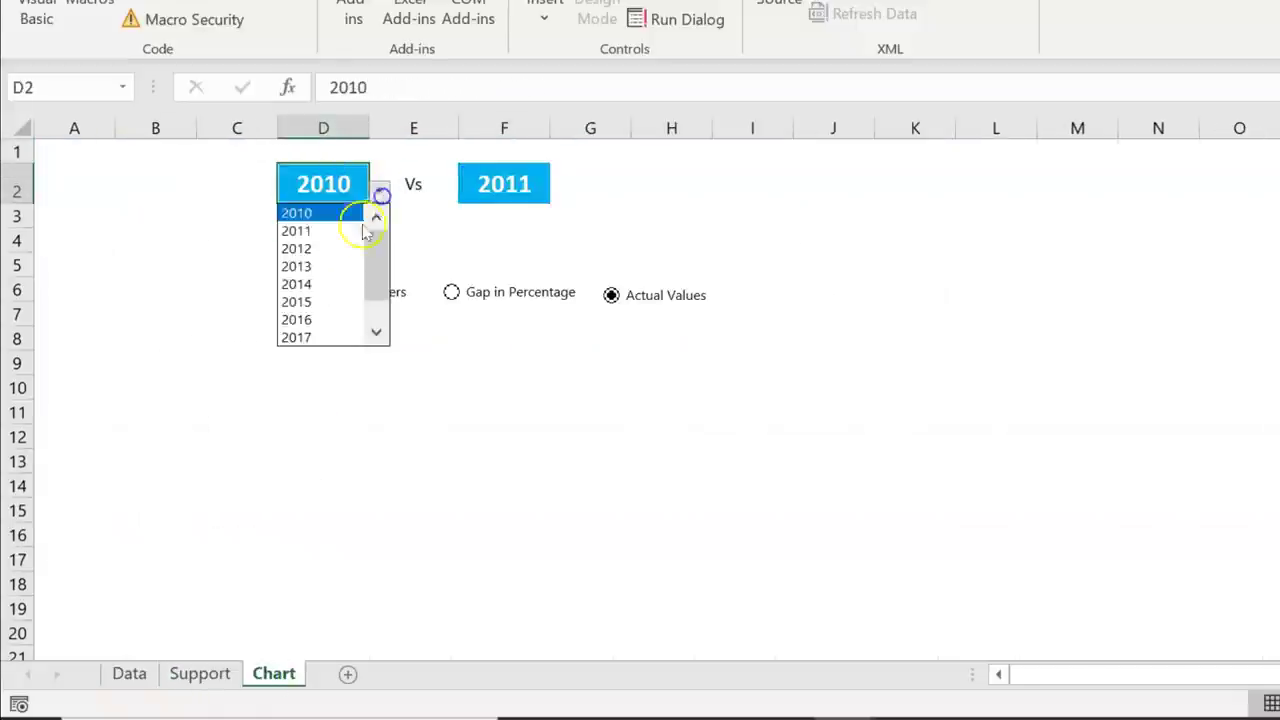
click(335, 266)
click(199, 673)
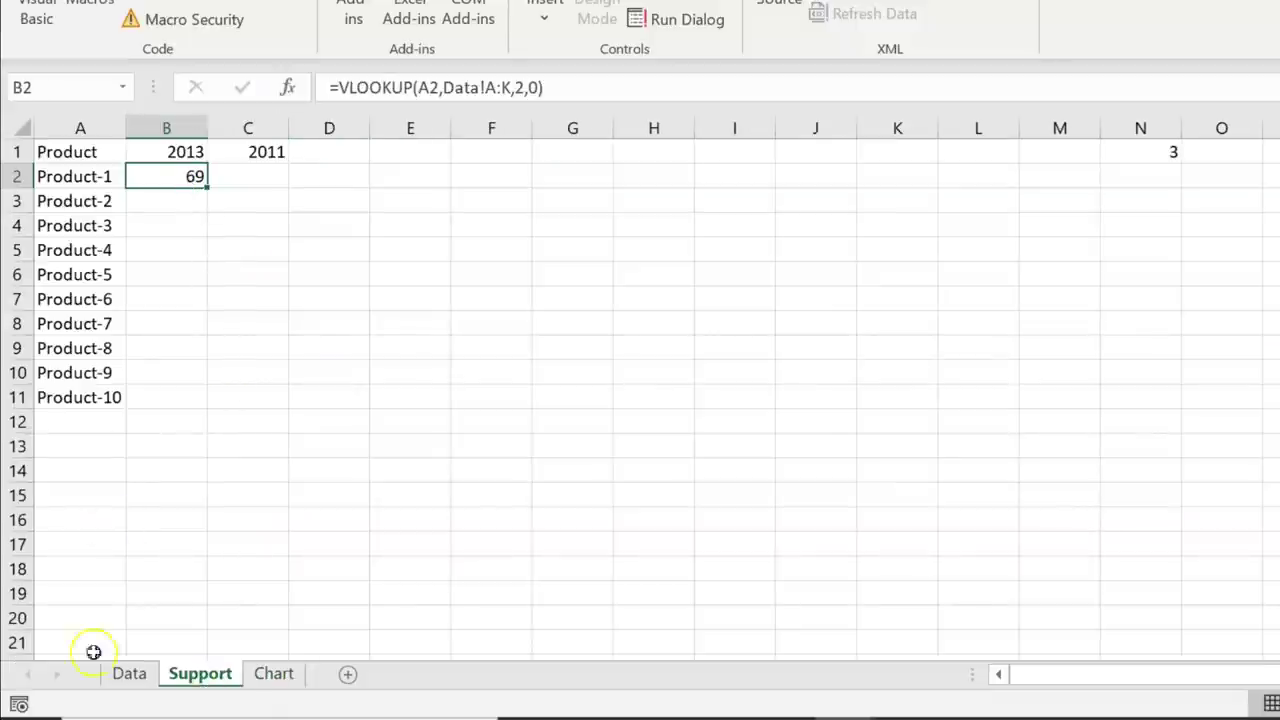
click(129, 673)
click(448, 175)
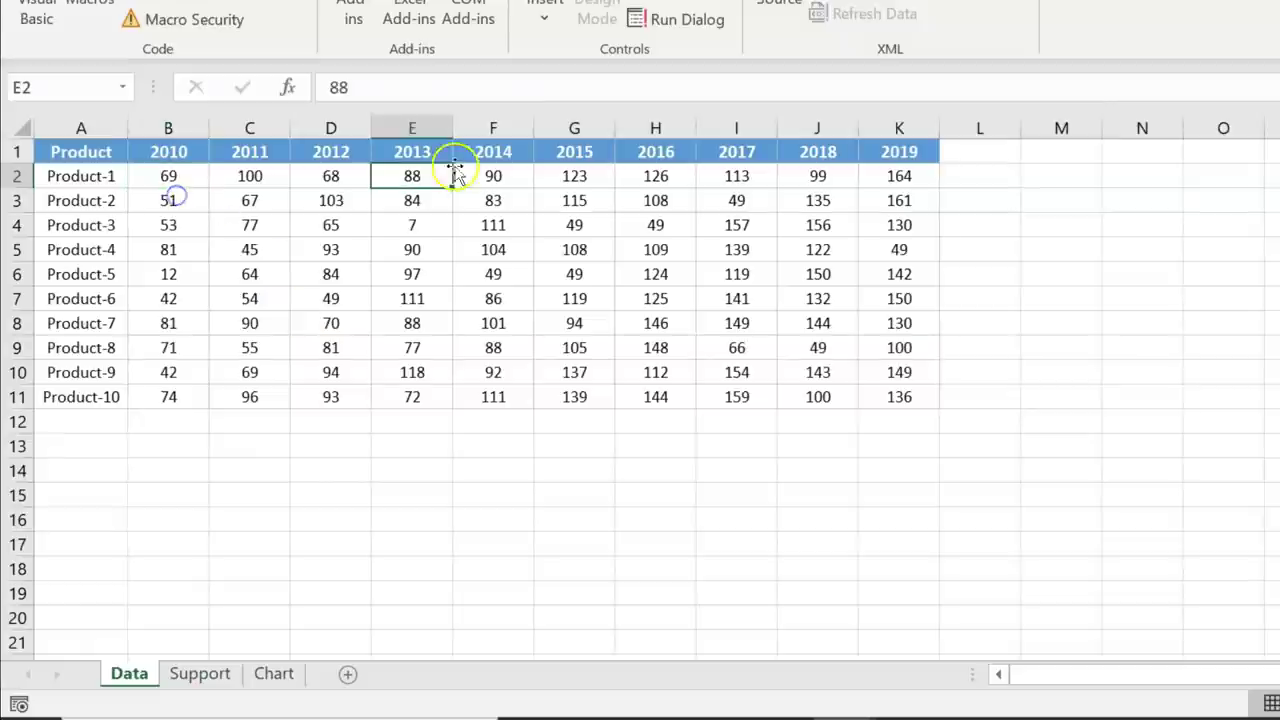
click(205, 674)
double_click(530, 87)
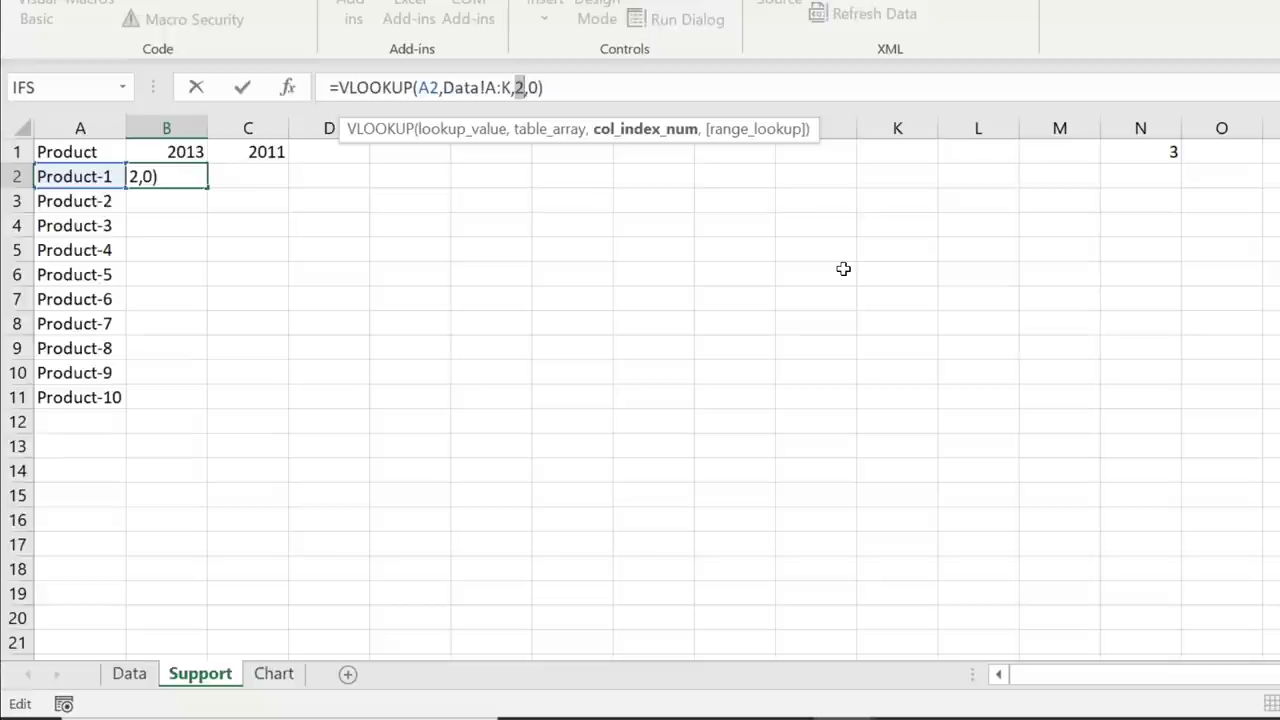
key(Escape)
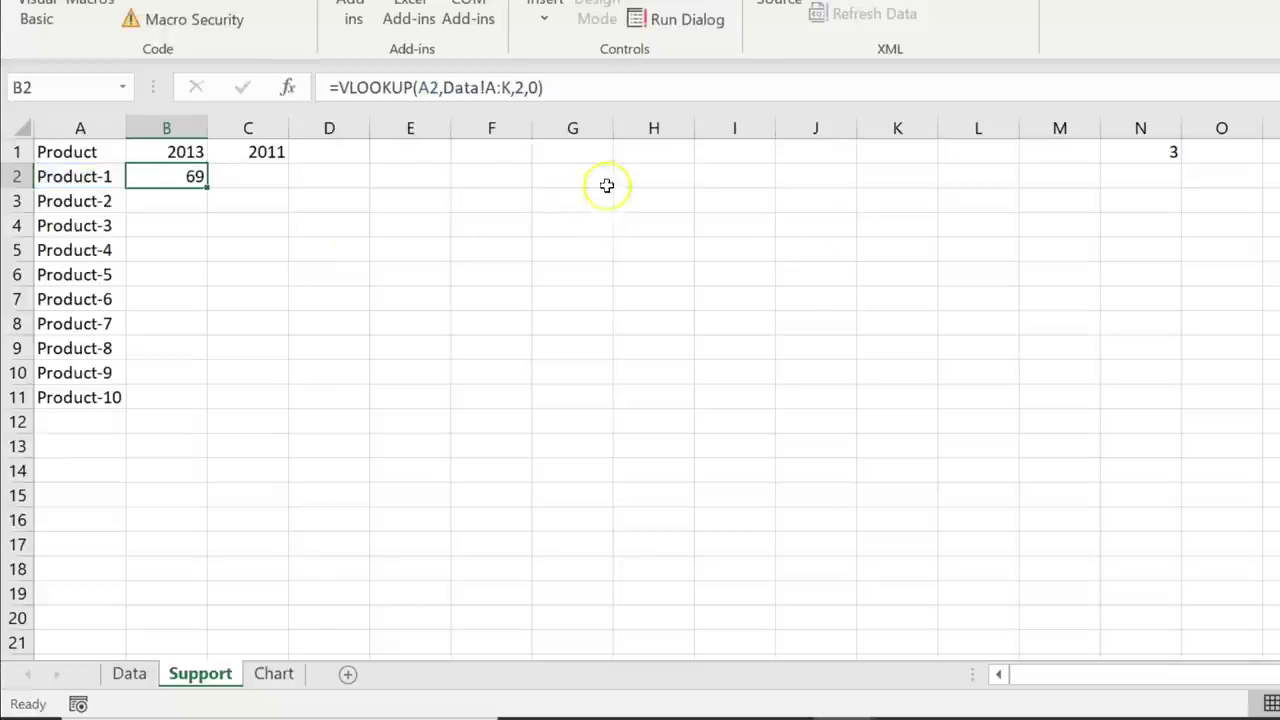
- Enter =MATCH(B1,Data!1:1,0) in cell F2 of the Support sheet to find the first selected year's column position
click(500, 176)
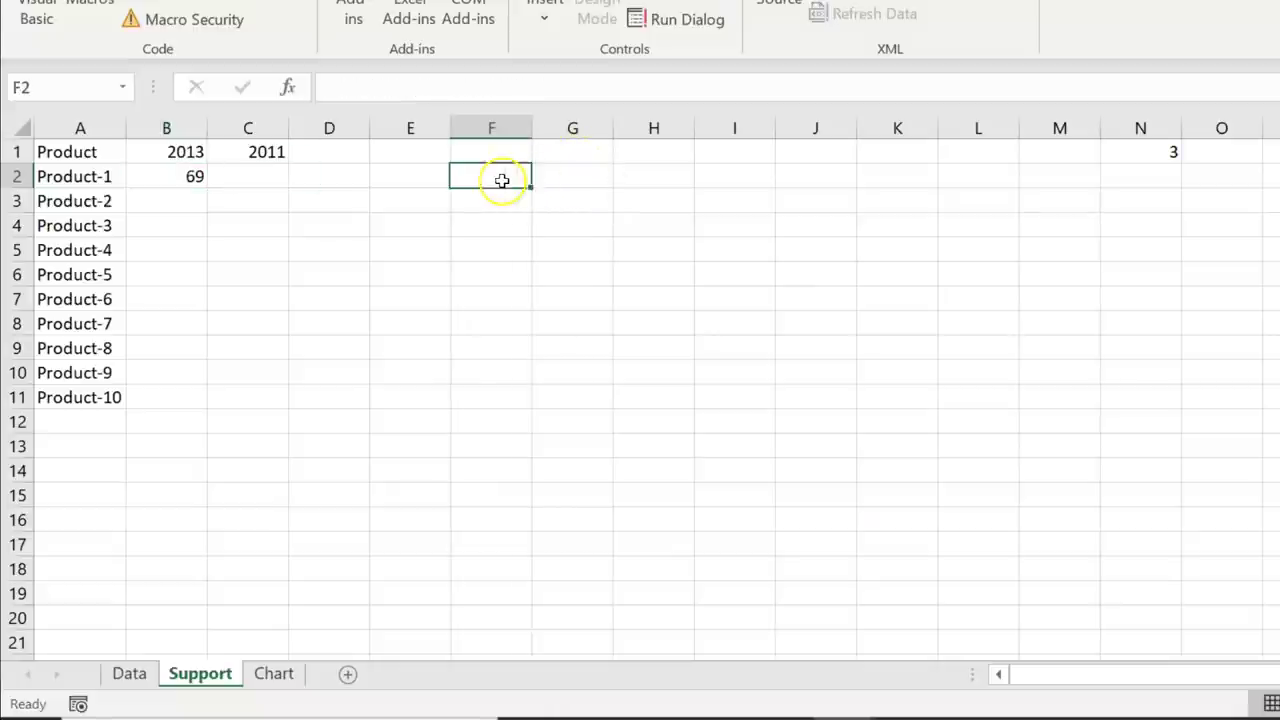
text(=m)
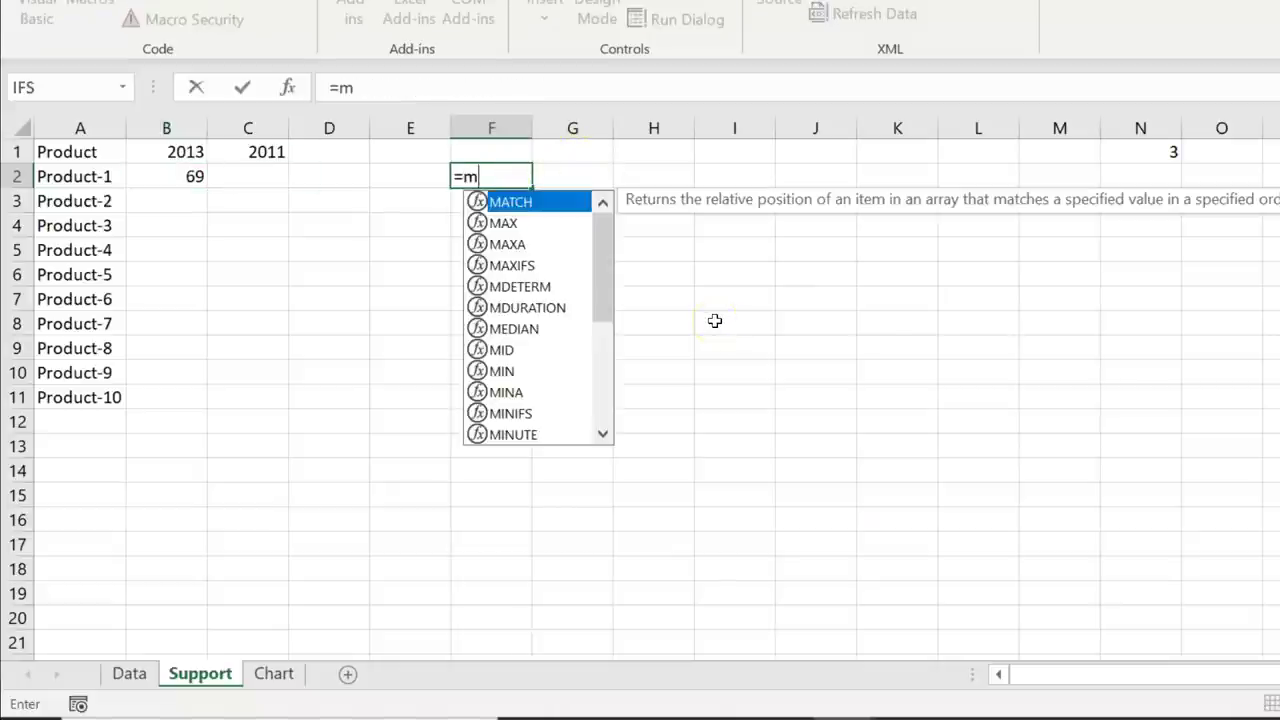
key(Tab)
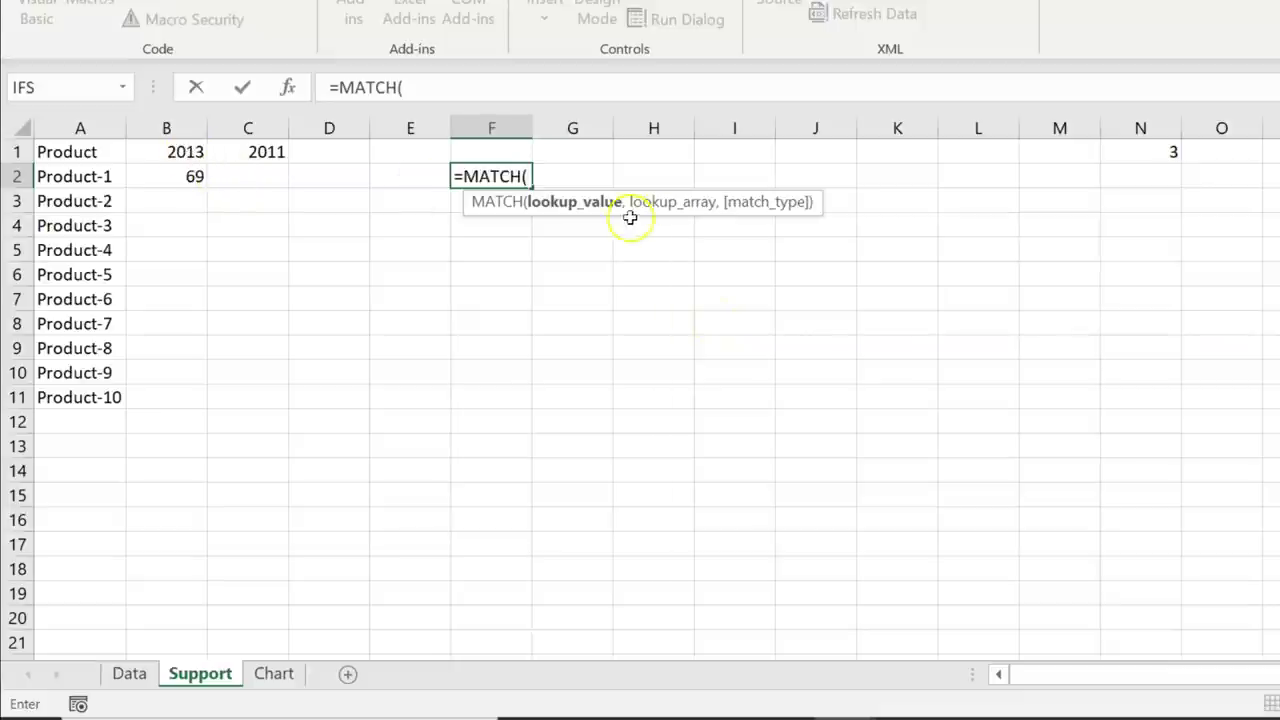
click(180, 152)
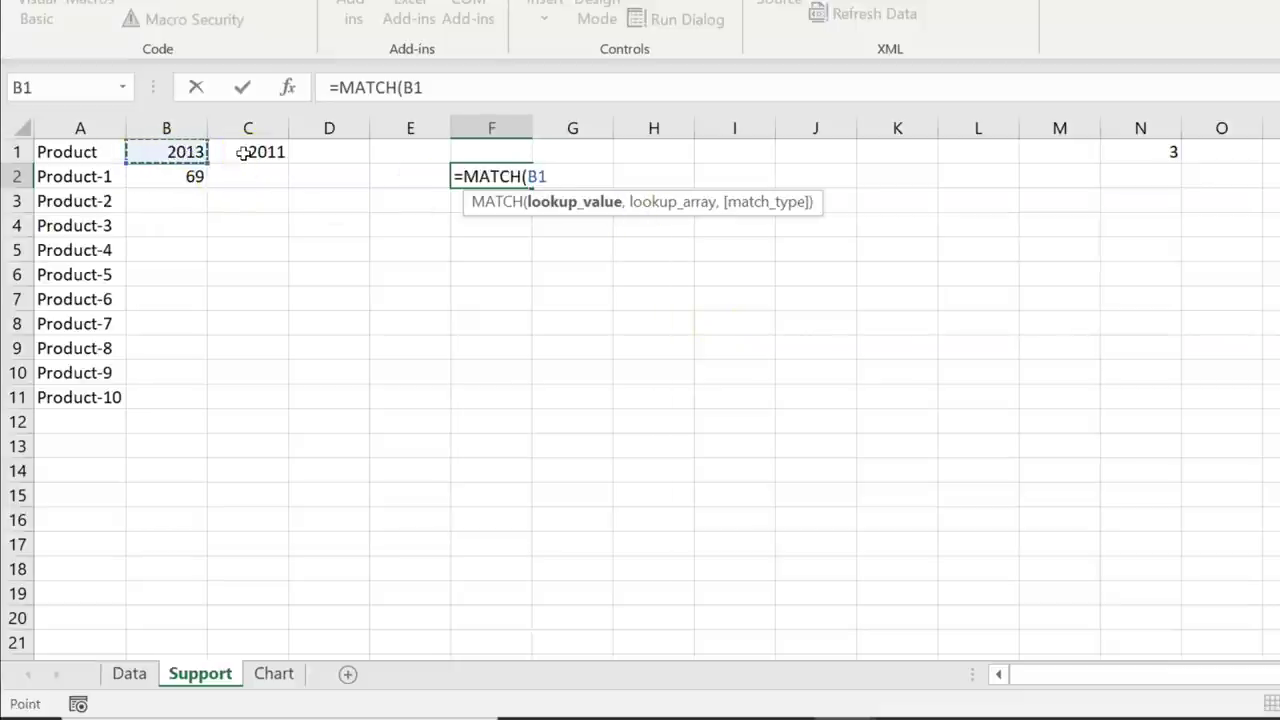
text(,)
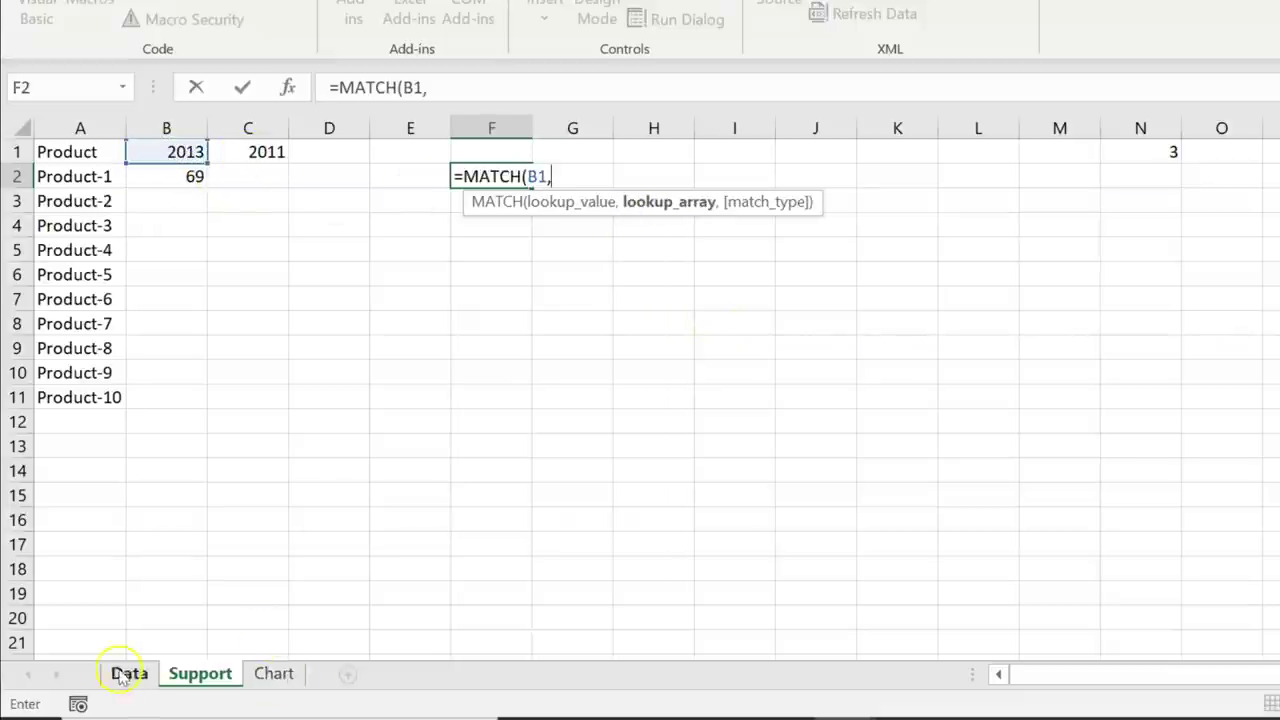
click(129, 674)
click(17, 151)
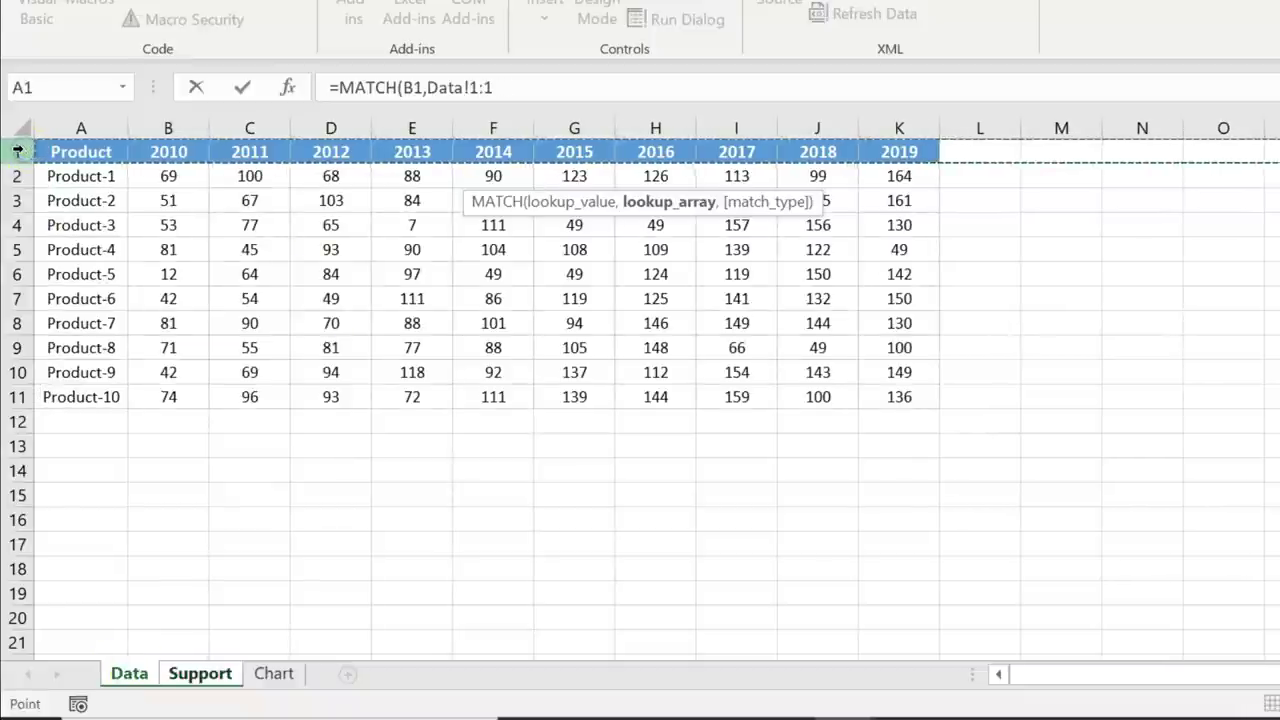
text(,)
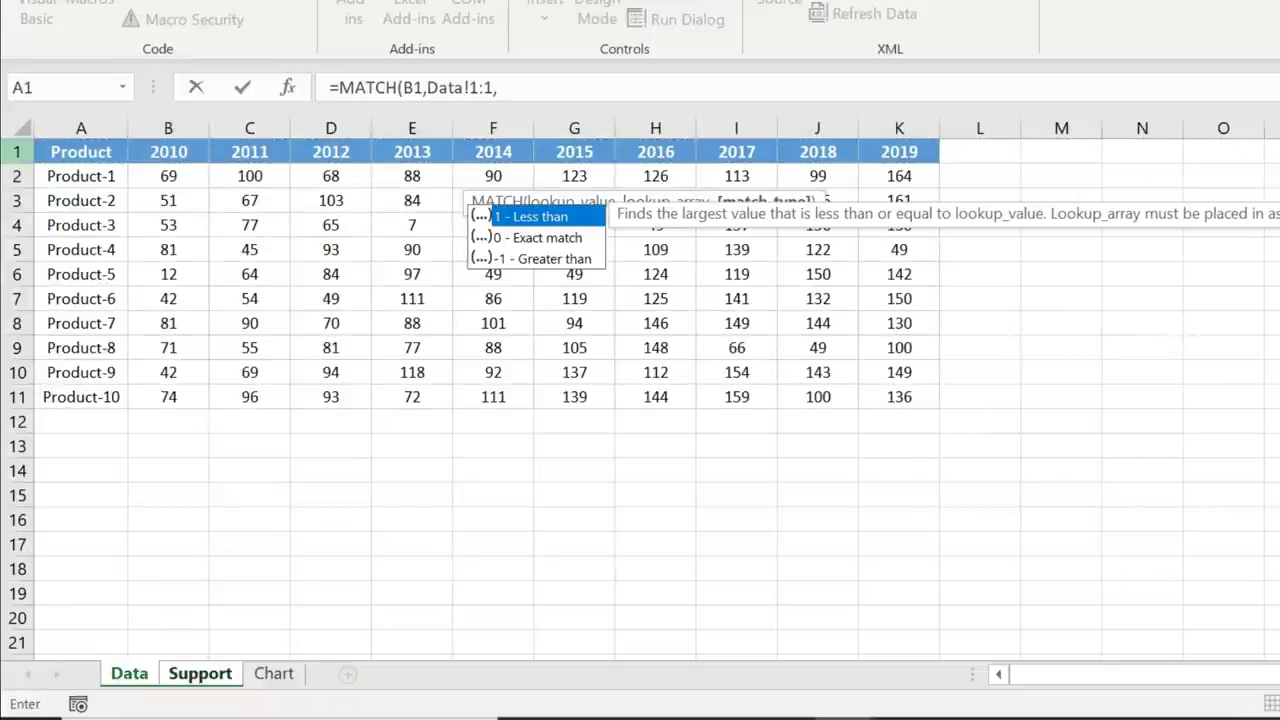
key(Down)
key(Tab)
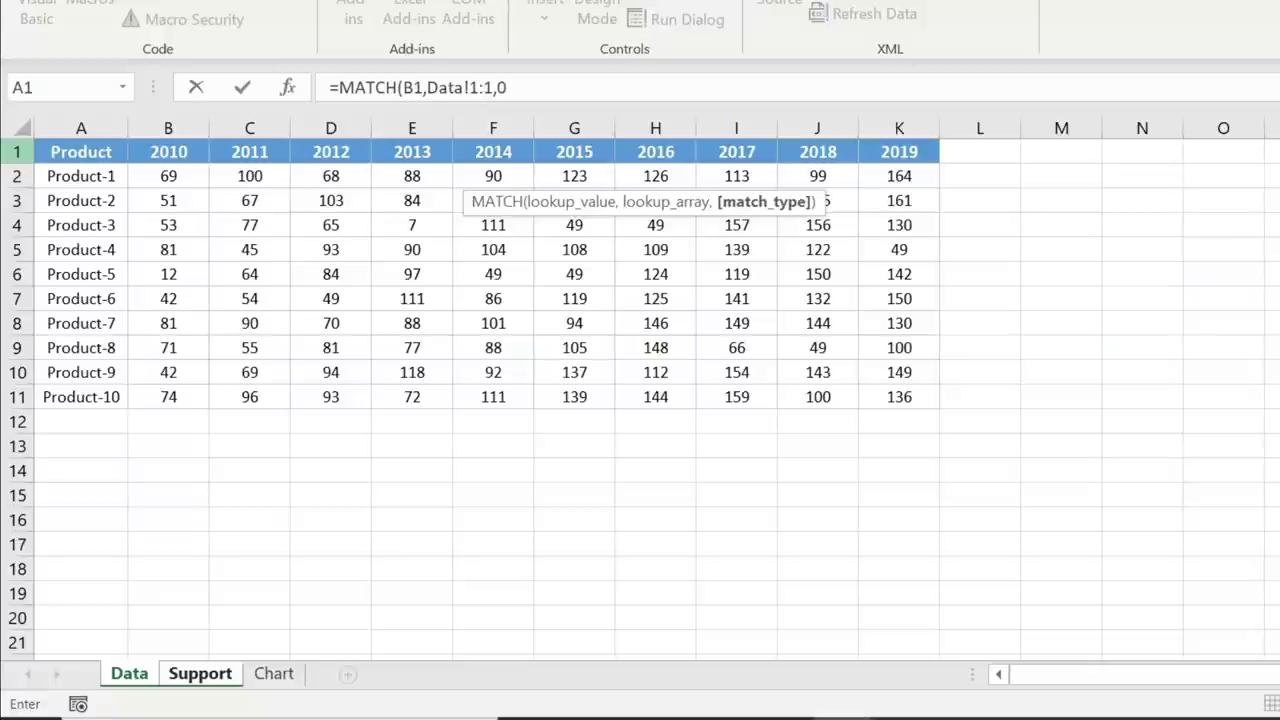
key(Return)
click(470, 177)
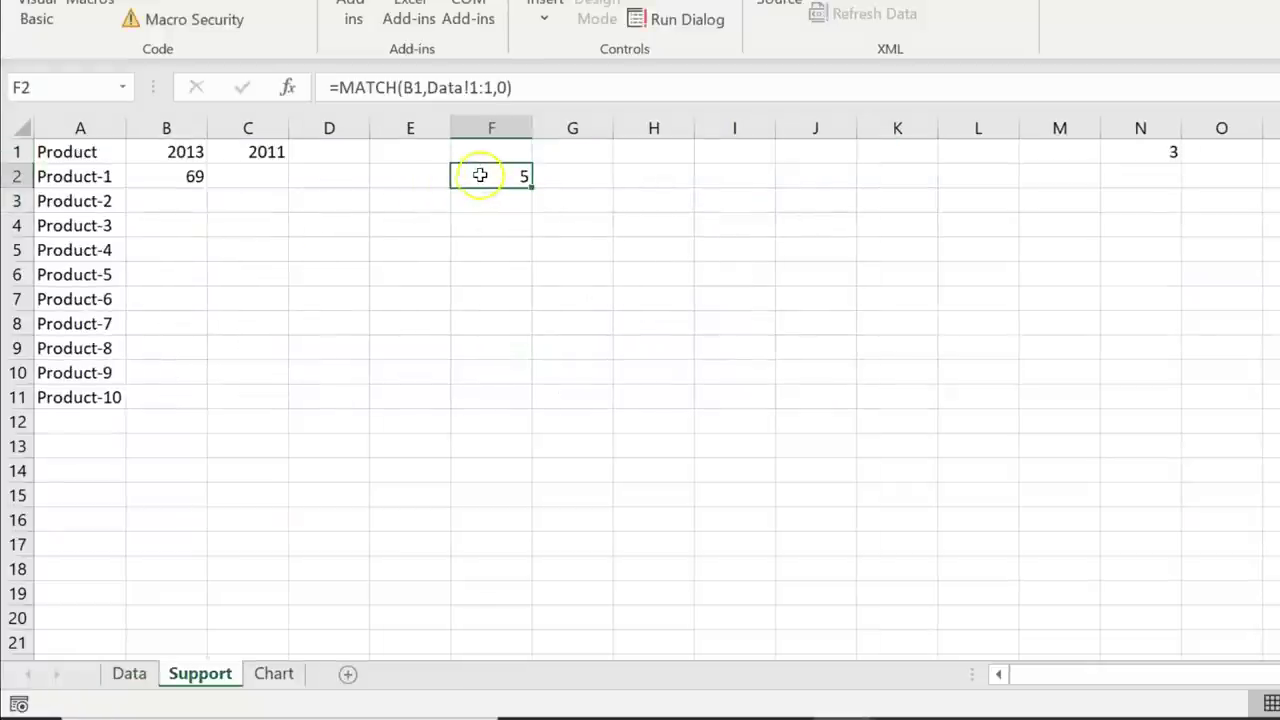
- Choose 2010 in the first year selector on the Chart sheet and check F2 on Support against the Data sheet's year headers
click(198, 150)
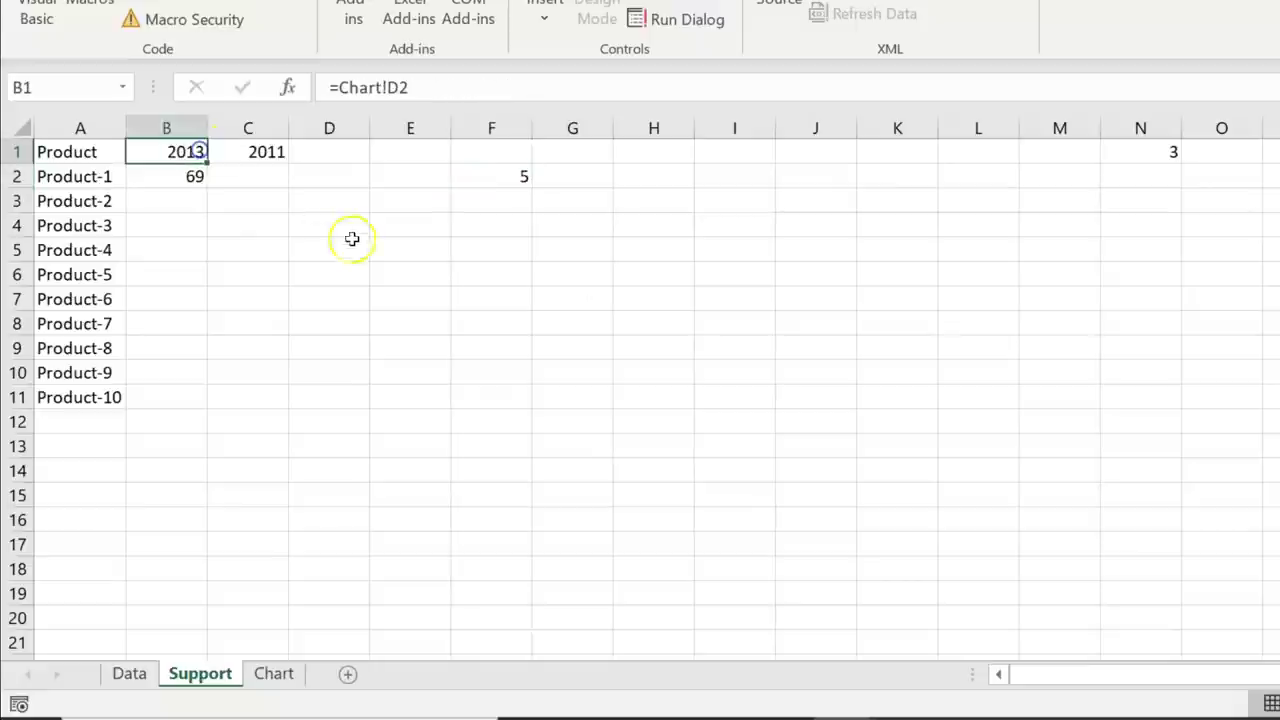
click(274, 674)
click(392, 191)
drag(375, 280, 383, 217)
click(342, 208)
click(200, 674)
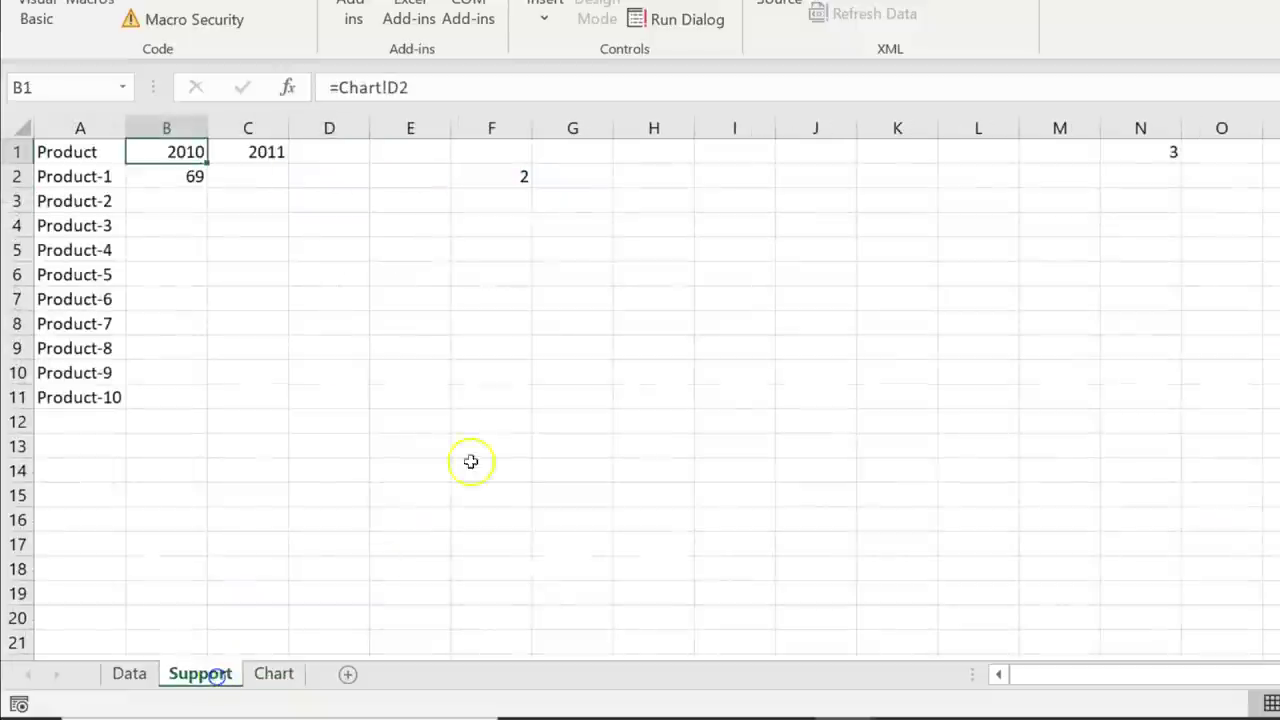
click(509, 174)
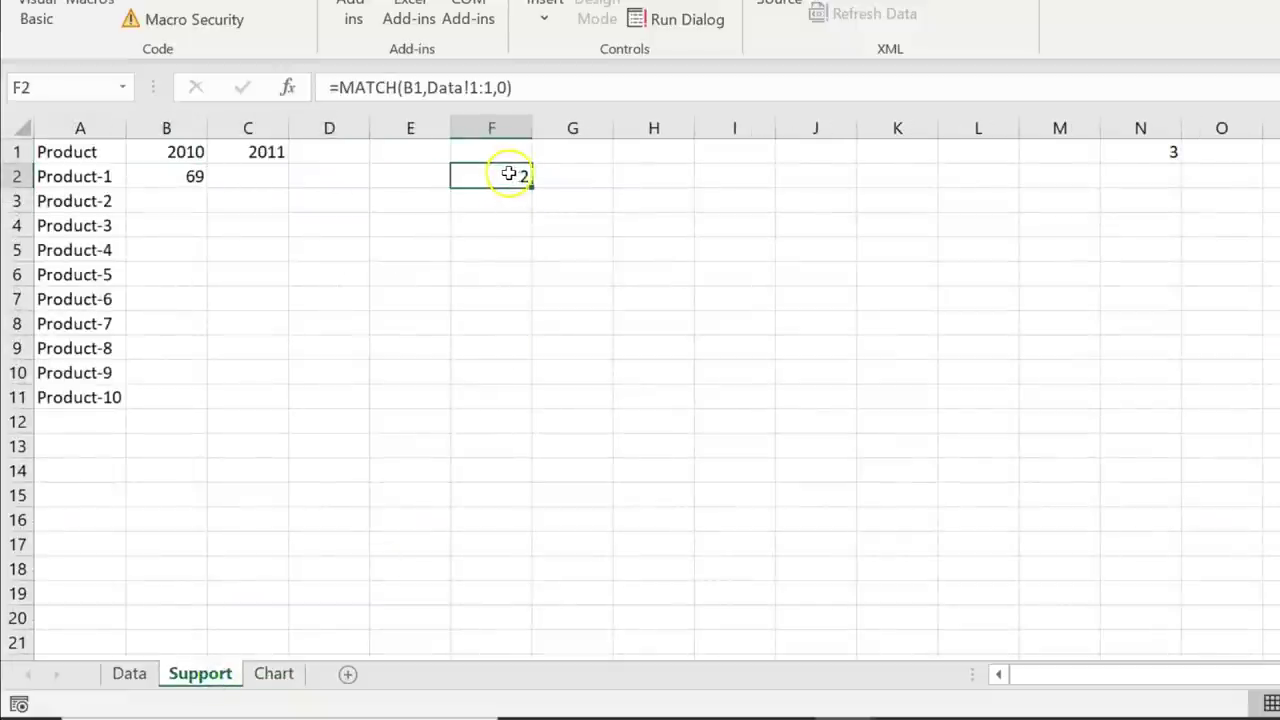
click(149, 674)
drag(175, 150, 655, 152)
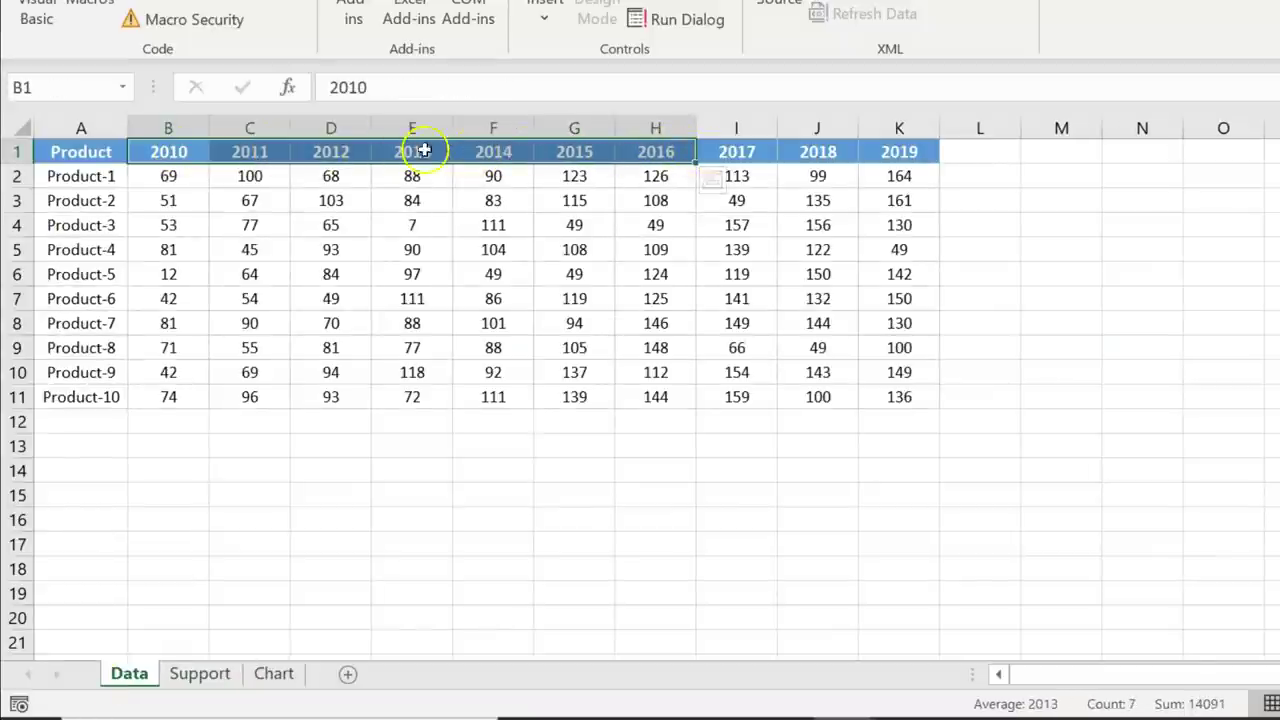
click(205, 674)
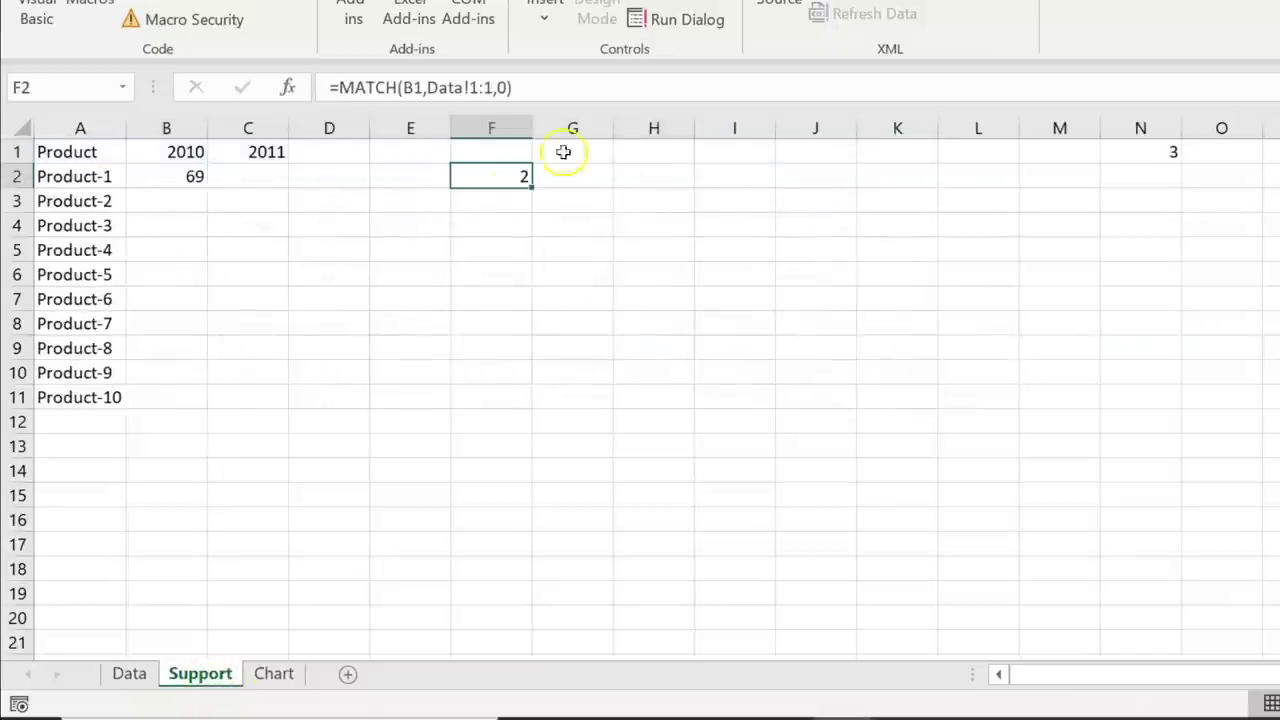
- Replace the column index 2 in B2's VLOOKUP with F2's MATCH(B1,Data!1:1,0) expression
drag(530, 87, 337, 86)
key(ctrl+c)
key(Escape)
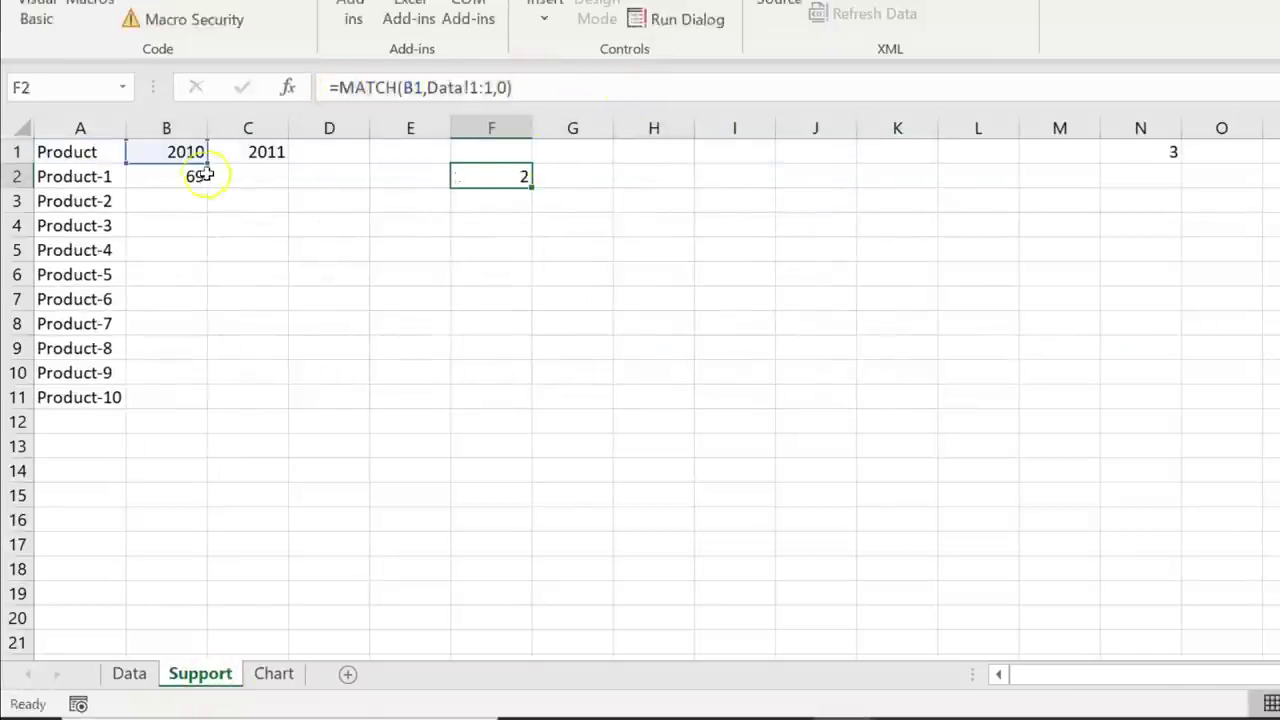
click(189, 176)
double_click(521, 88)
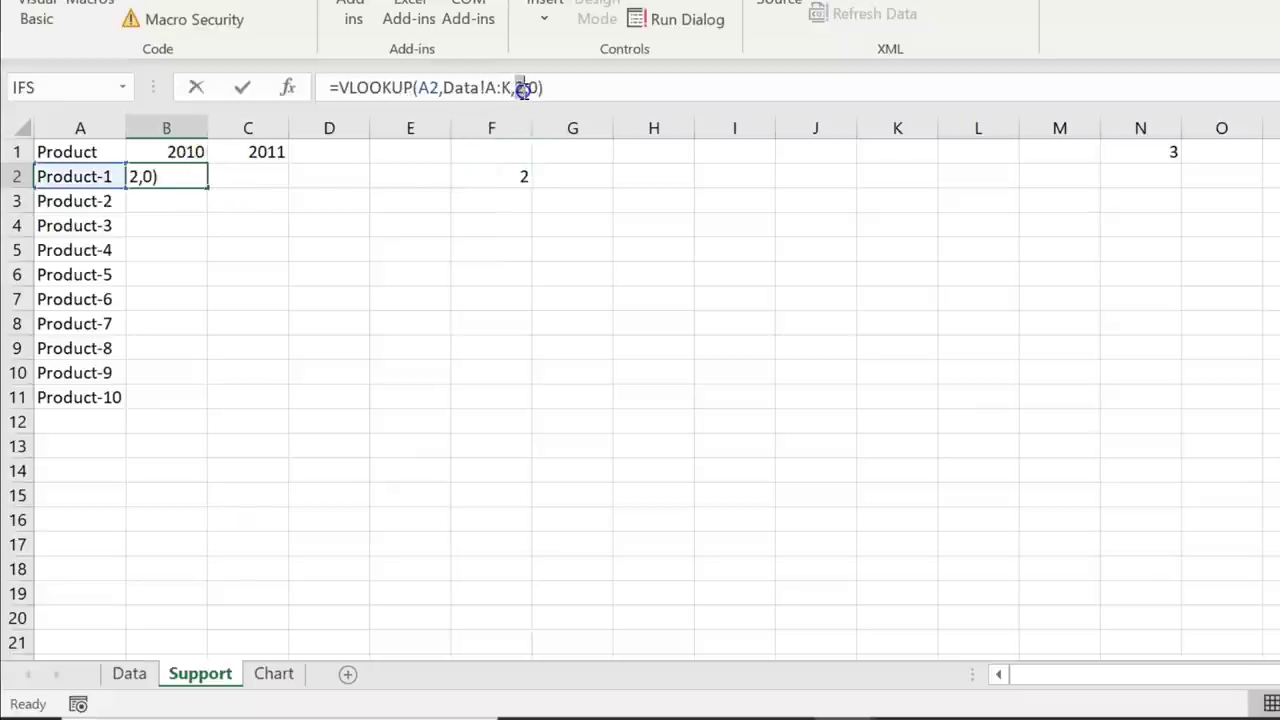
key(ctrl+v)
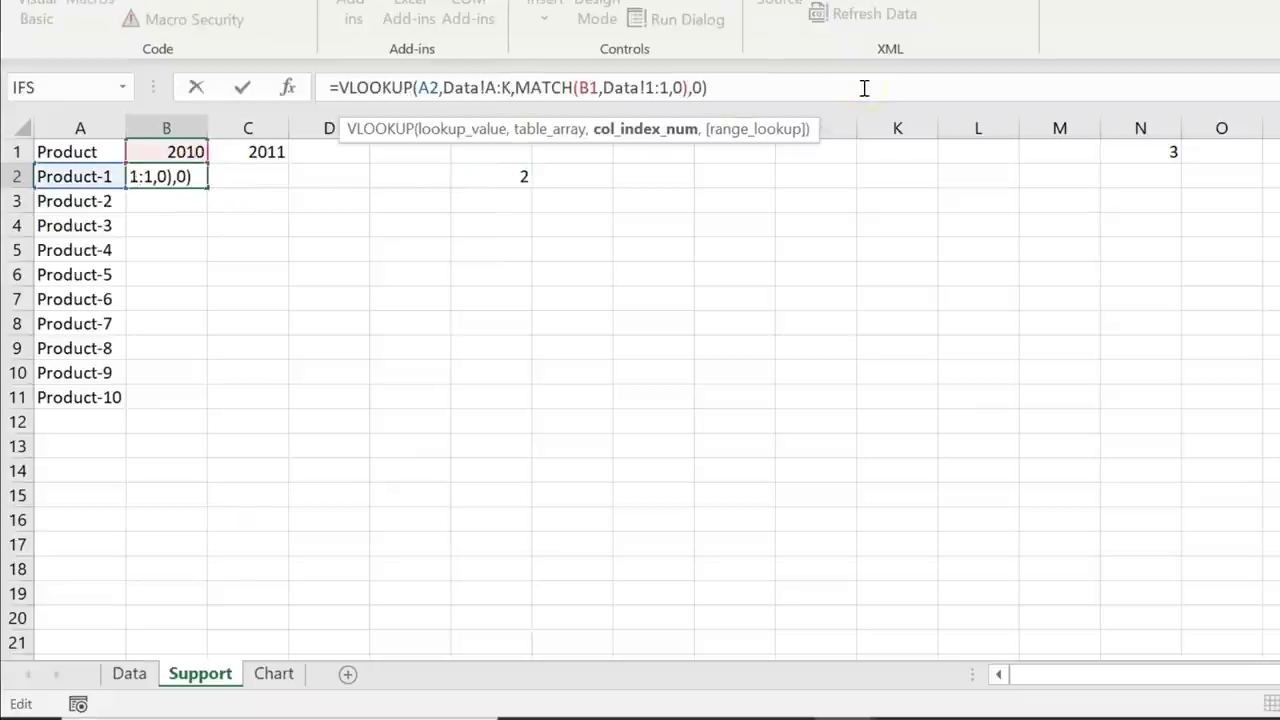
- Make the MATCH references in B2 absolute as $B$1 and Data!$1:$1, and commit the formula
click(590, 88)
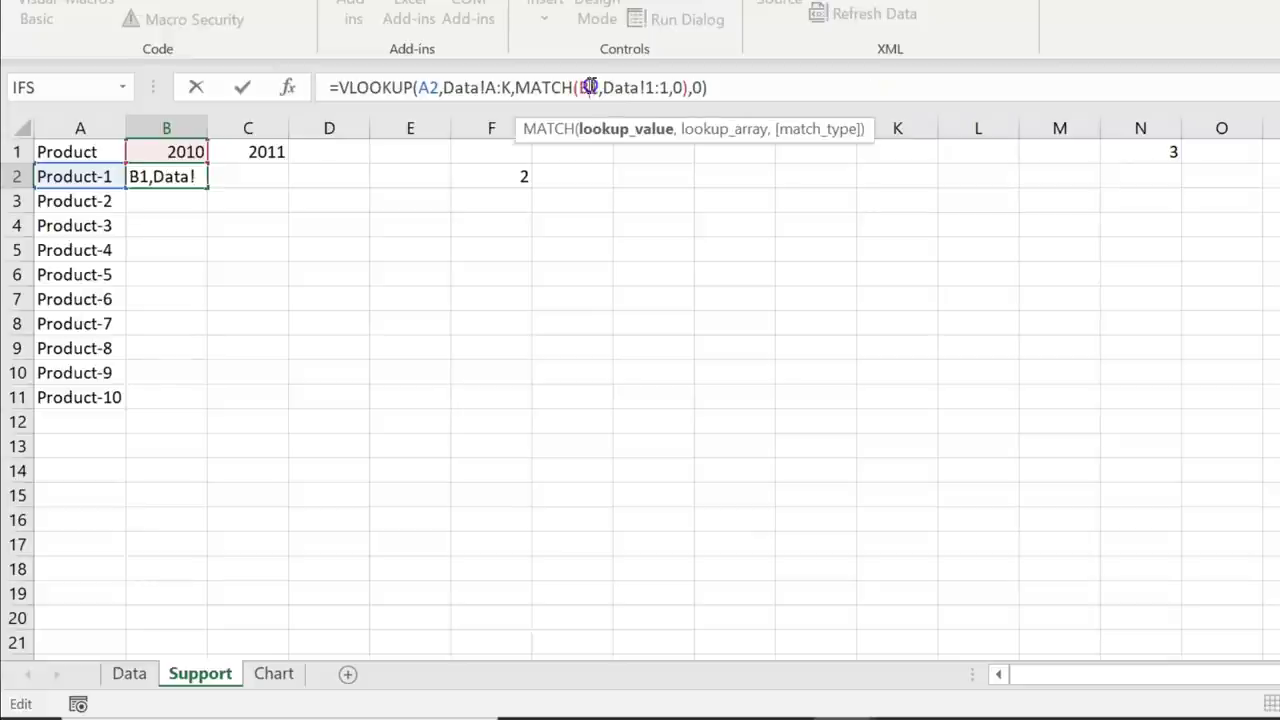
key(F4)
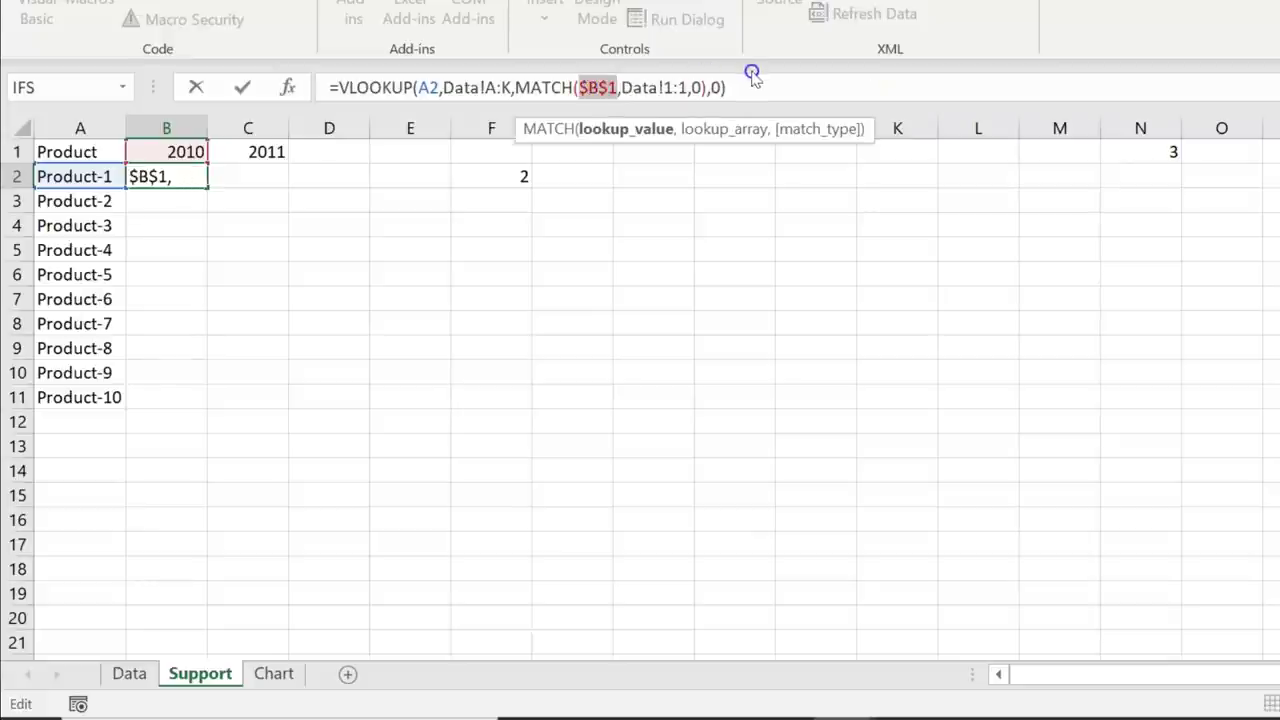
double_click(685, 88)
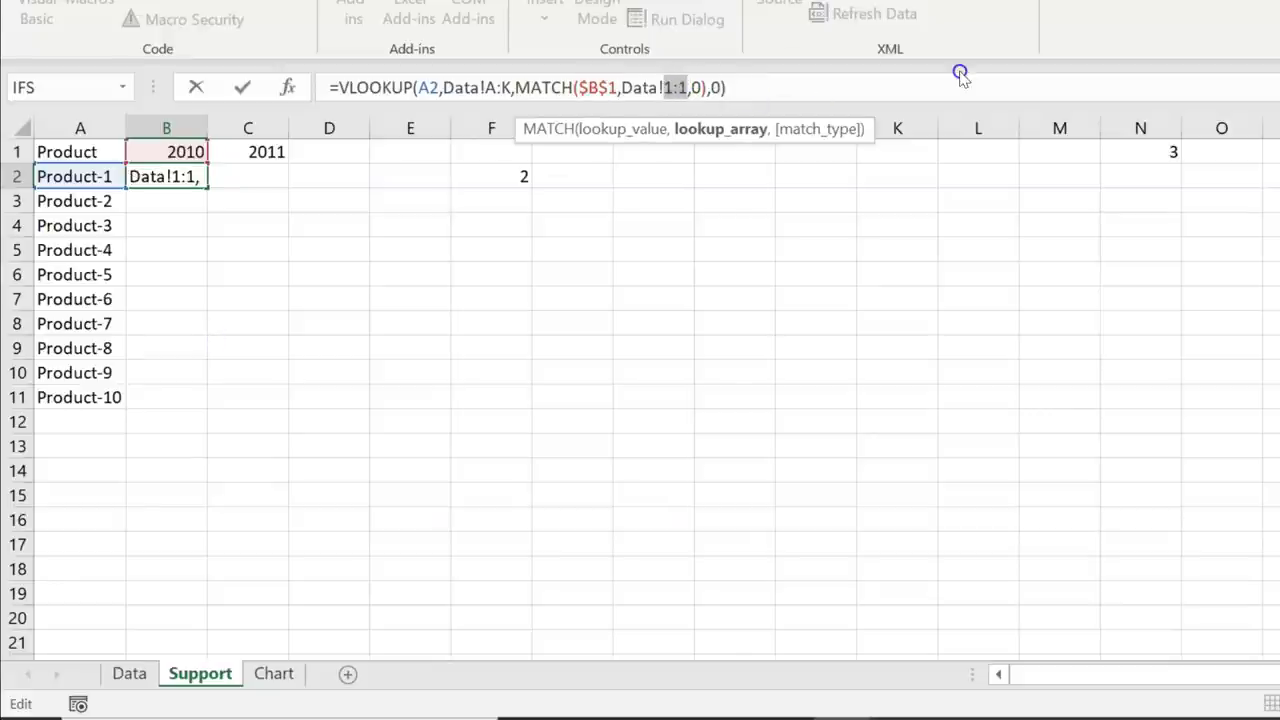
key(F4)
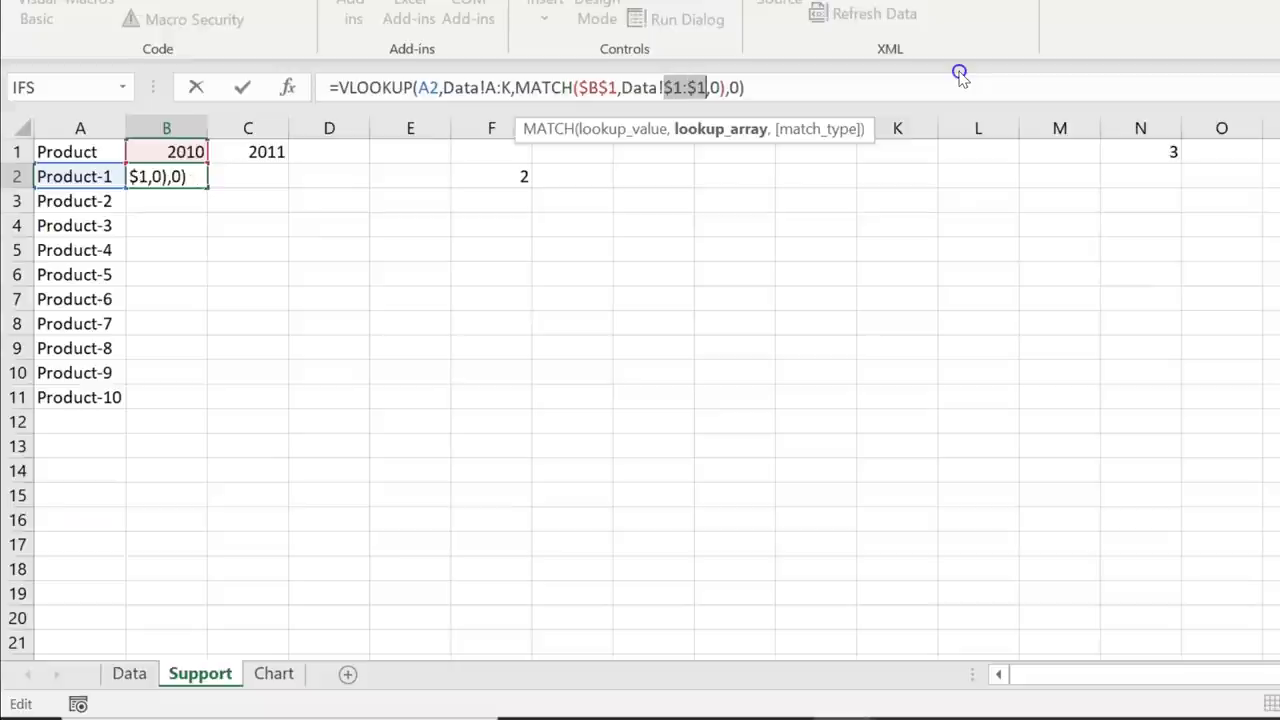
key(Return)
key(Up)
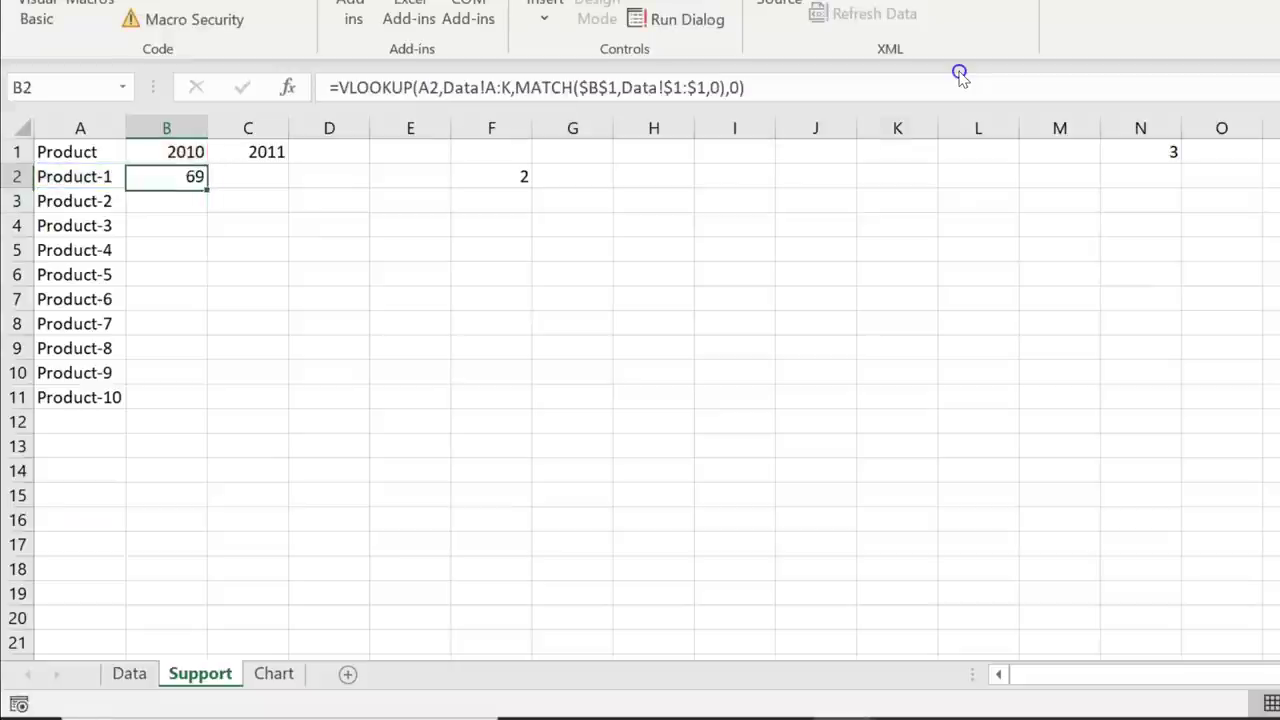
- Fill the B2 lookup formula down through B11 for all ten products
double_click(209, 189)
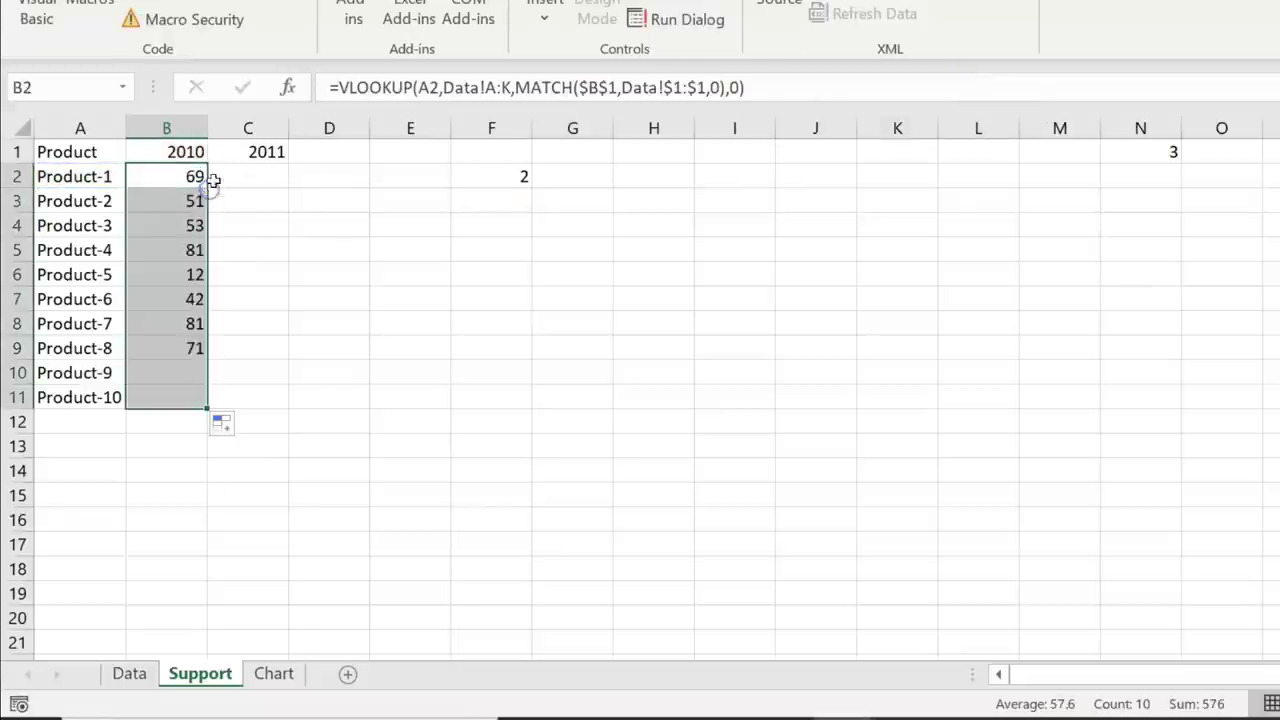
drag(190, 176, 180, 407)
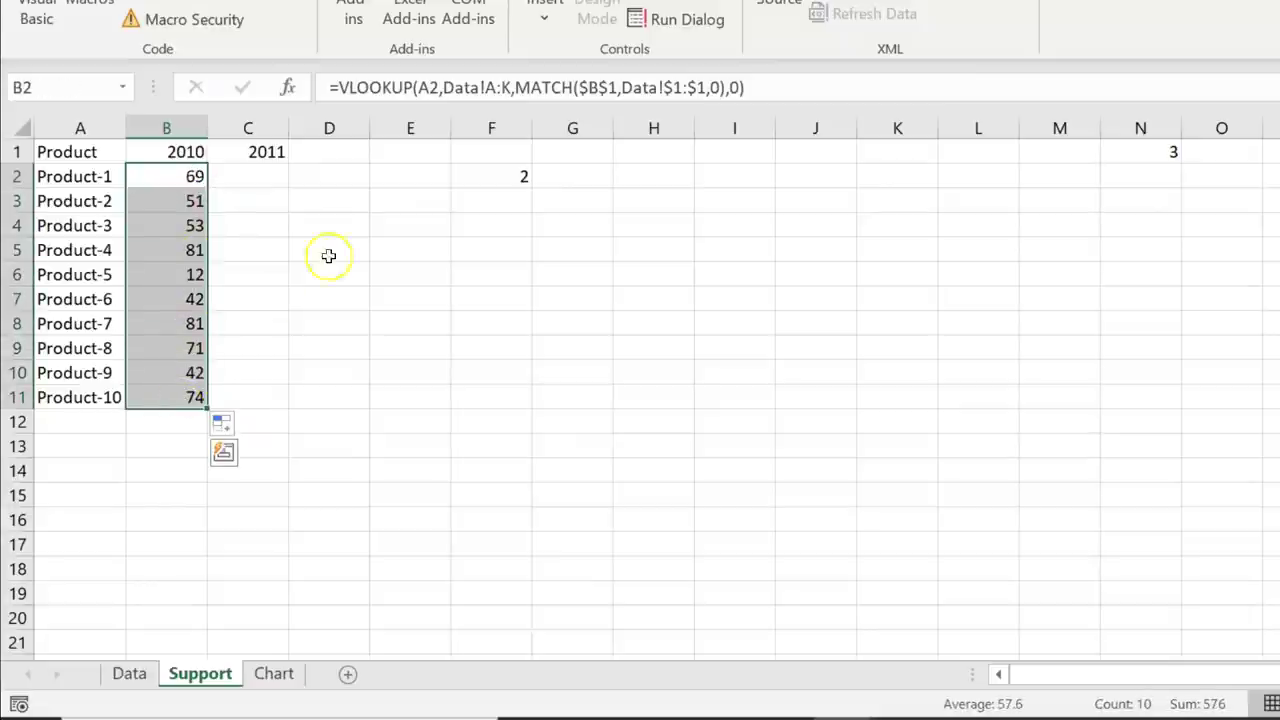
click(300, 226)
- Choose 2011 in the first year selector on the Chart sheet and check the looked-up product values in column B of Support
click(204, 176)
click(274, 674)
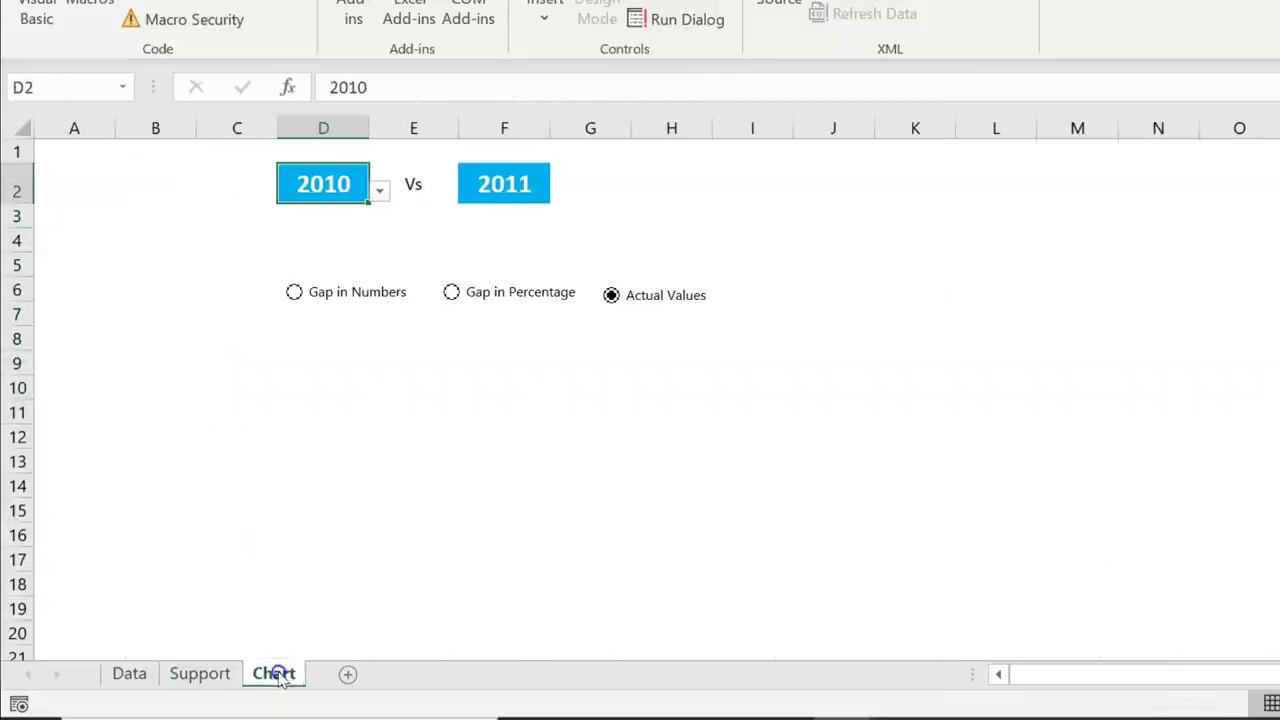
click(379, 189)
click(360, 232)
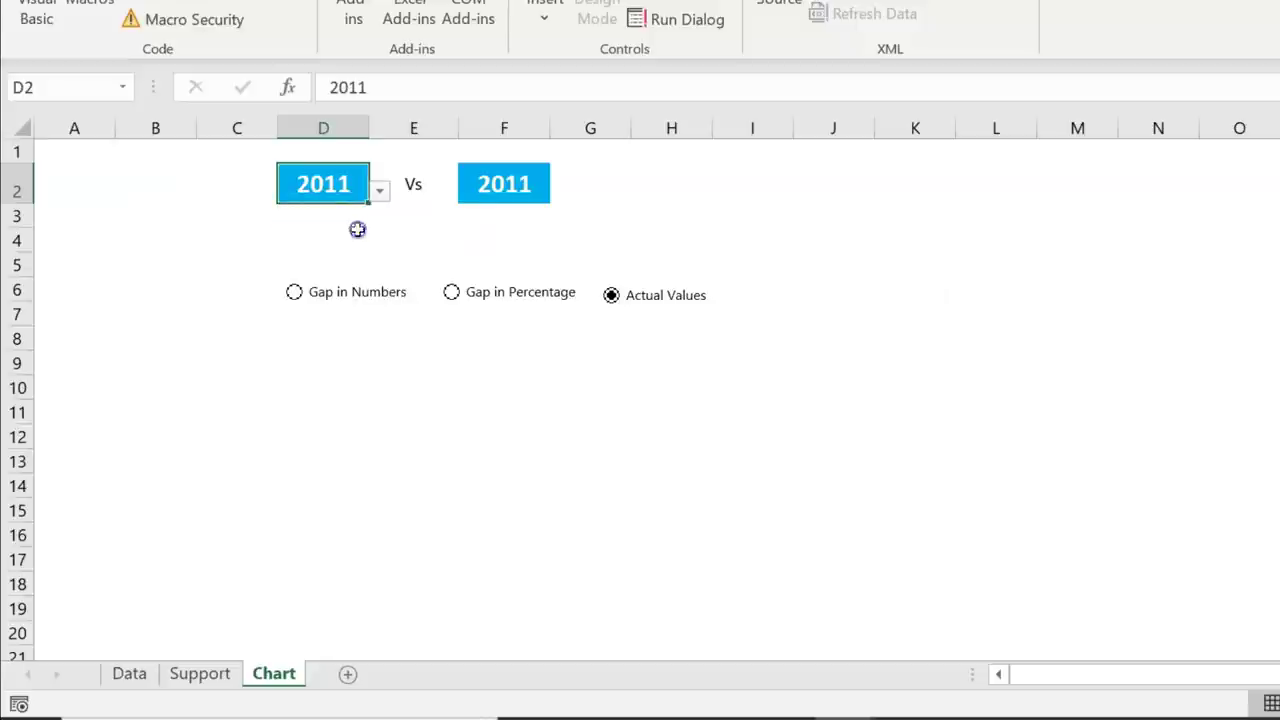
click(205, 674)
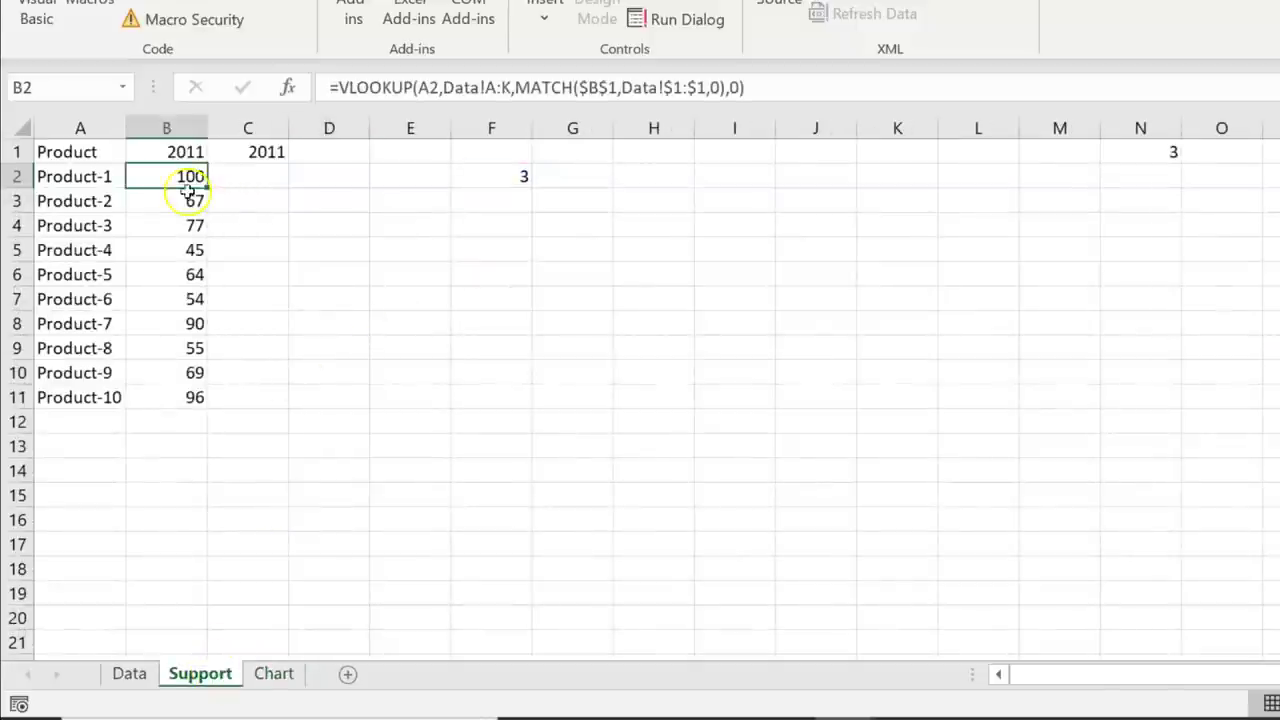
drag(189, 174, 182, 395)
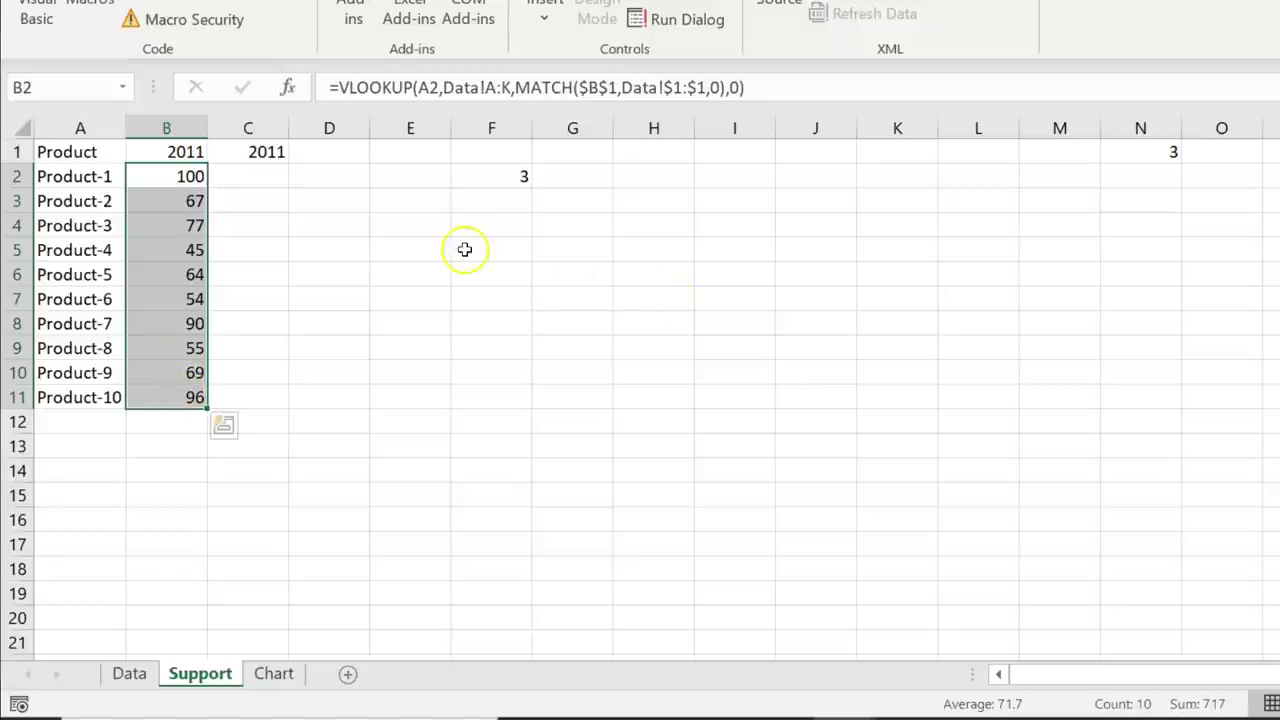
- Copy the lookup formula from B2 into C2, under the second year on the Support sheet
key(Up)
key(Right)
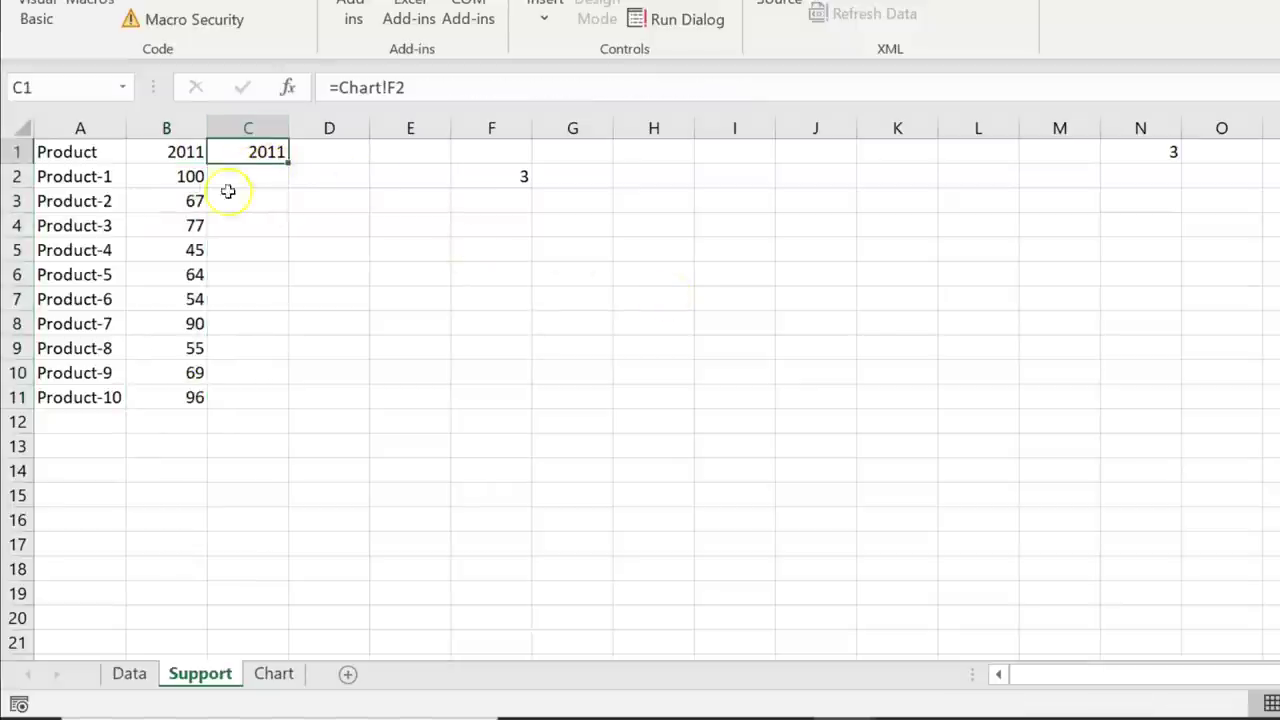
click(170, 176)
drag(814, 92, 290, 86)
key(ctrl+c)
click(262, 182)
key(ctrl+v)
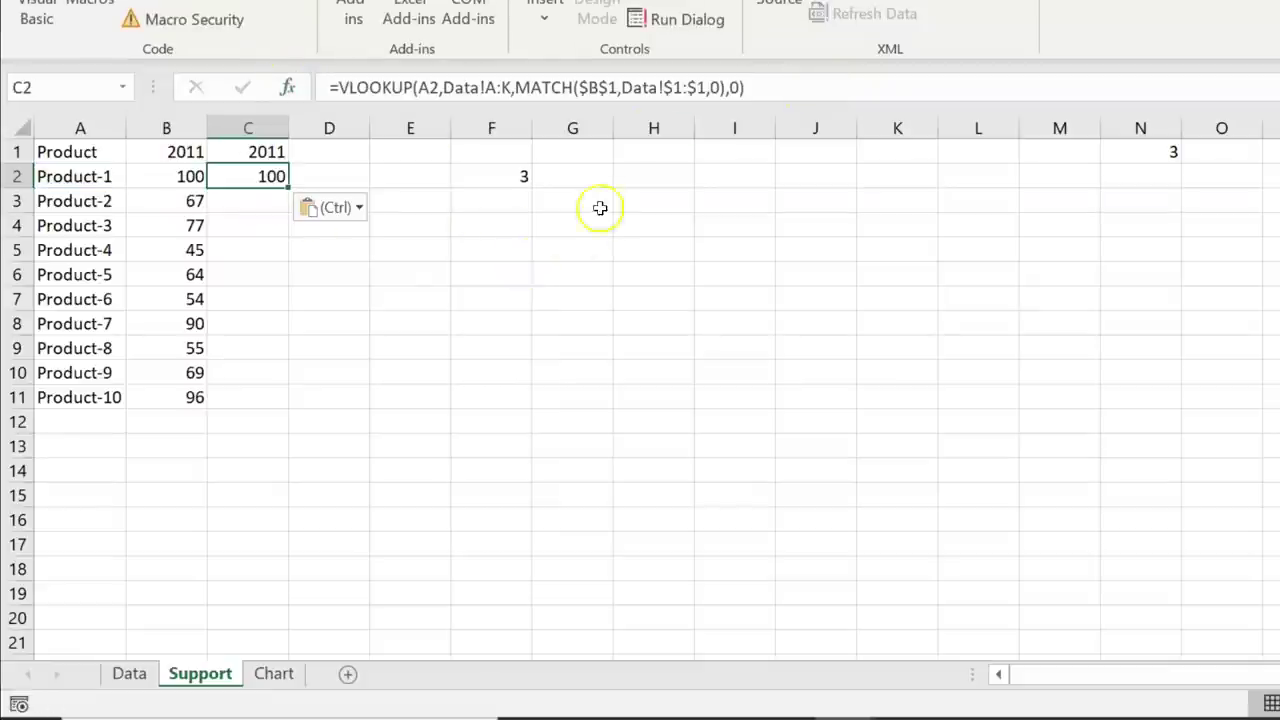
- Point the MATCH lookup value in C2's formula to $C$1 instead of $B$1
click(834, 87)
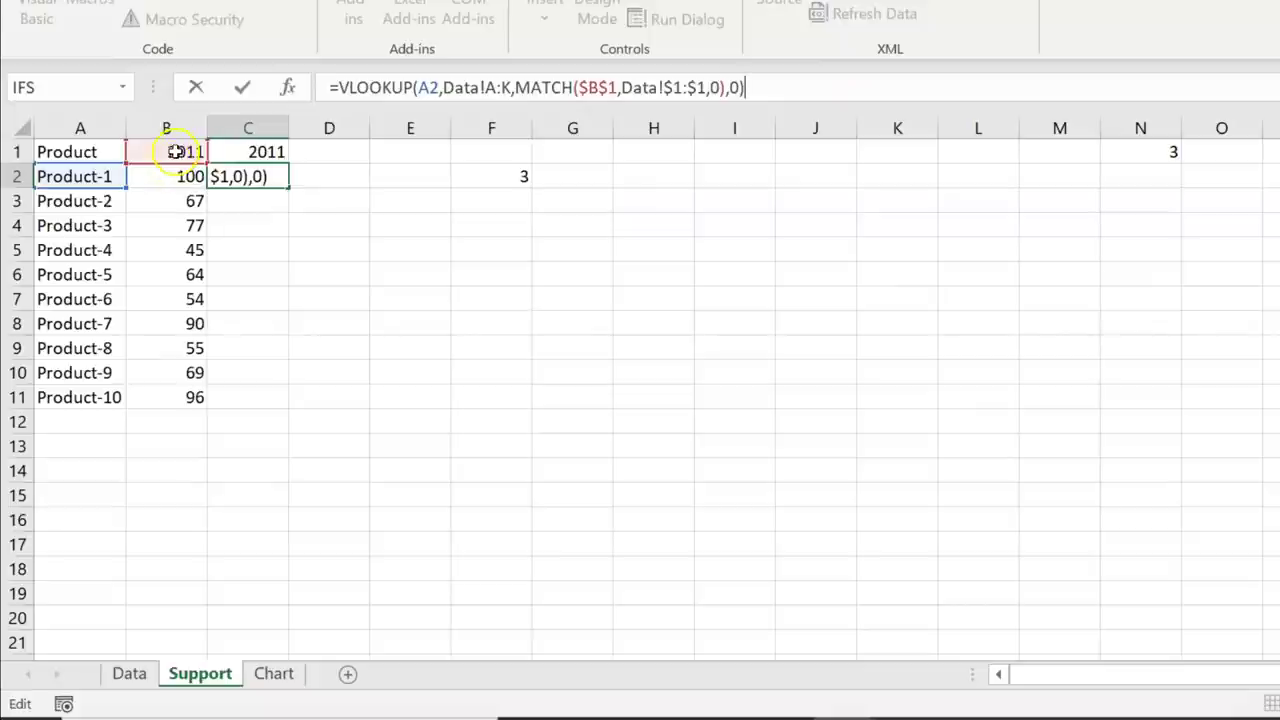
drag(176, 170, 227, 160)
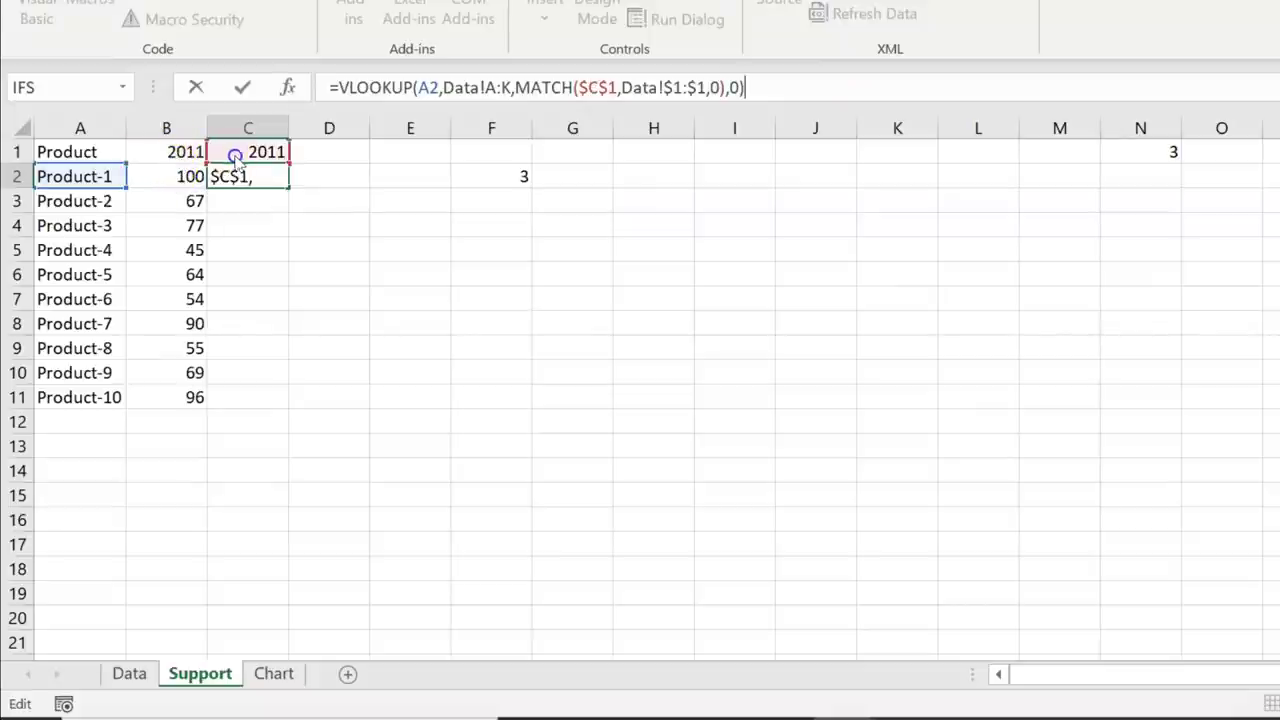
key(Return)
- Fill the C2 lookup formula down through C11 for all ten products
click(258, 176)
double_click(292, 186)
click(280, 178)
click(190, 185)
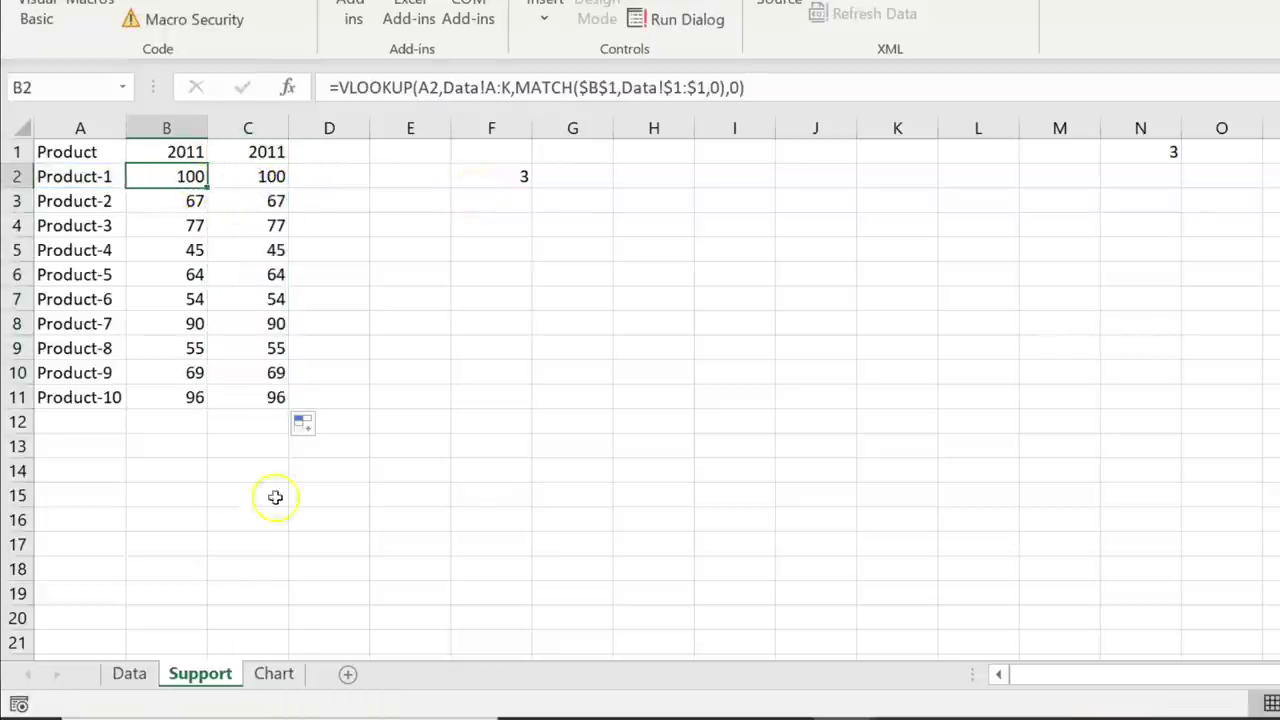
- Choose 2010 in the first year selector on the Chart sheet and compare both years' product values on Support
click(273, 673)
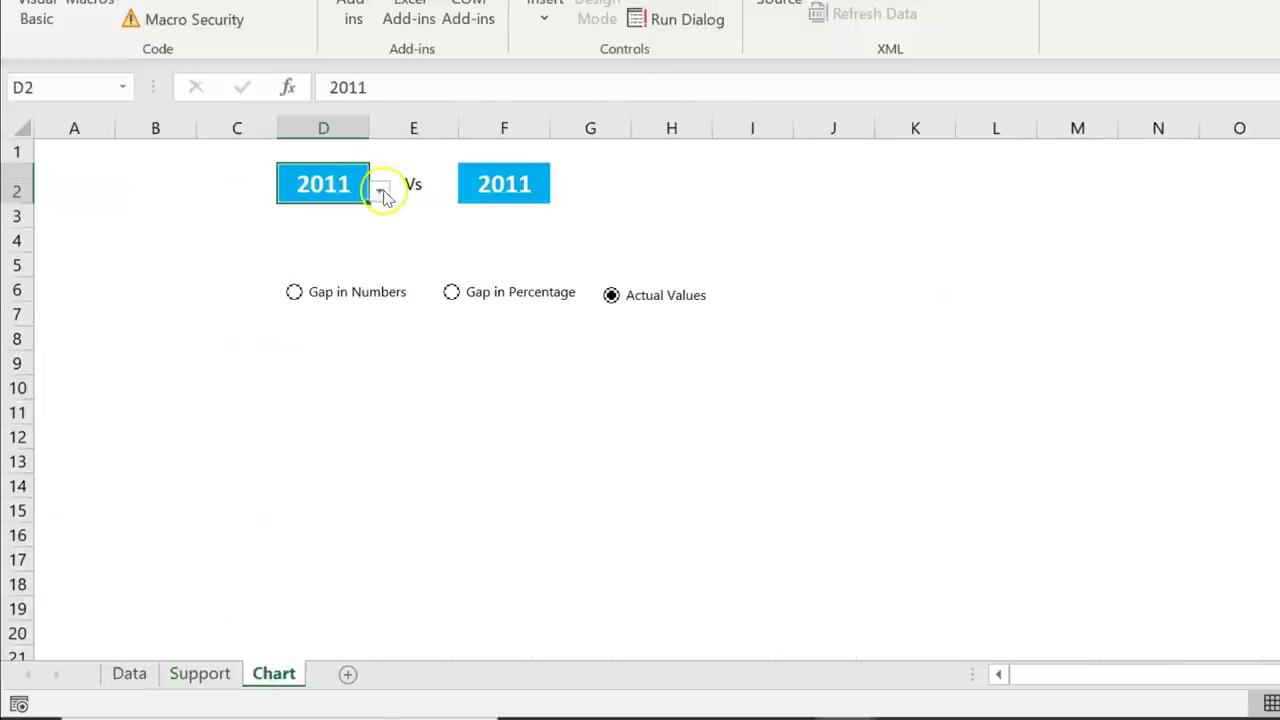
click(384, 196)
scroll(360, 250, up, 1)
click(340, 212)
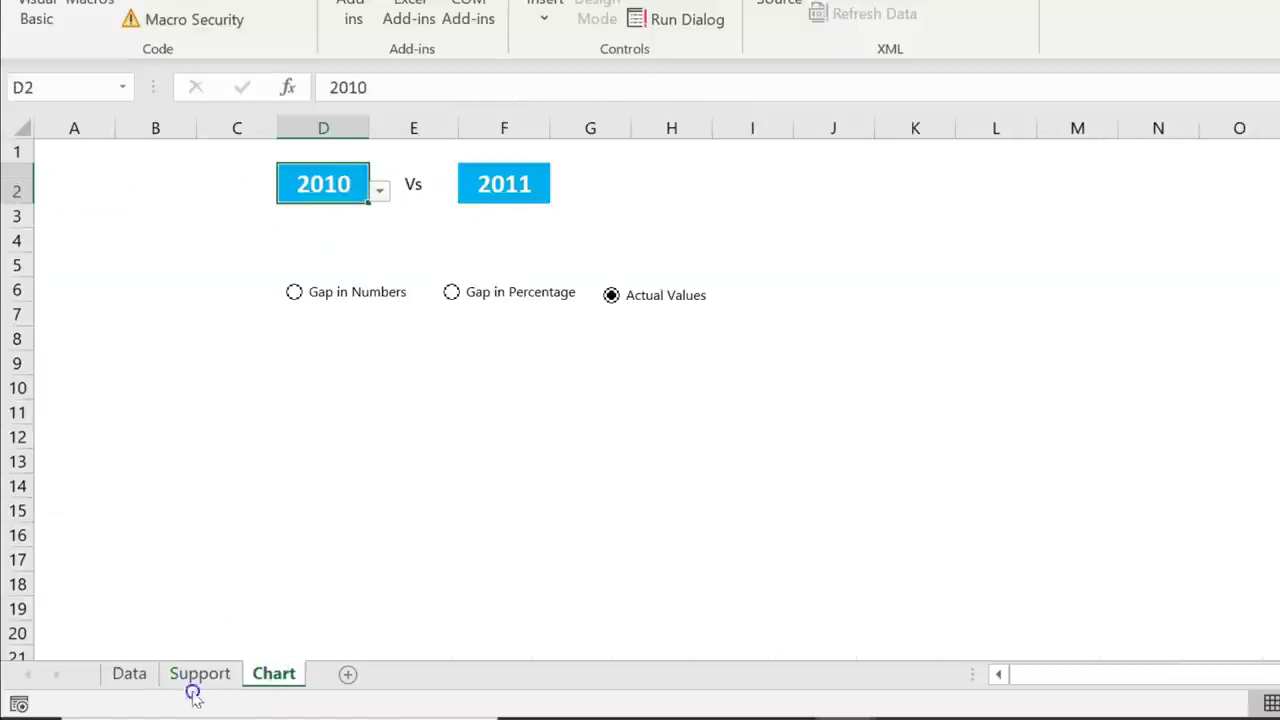
click(198, 674)
click(572, 371)
click(195, 175)
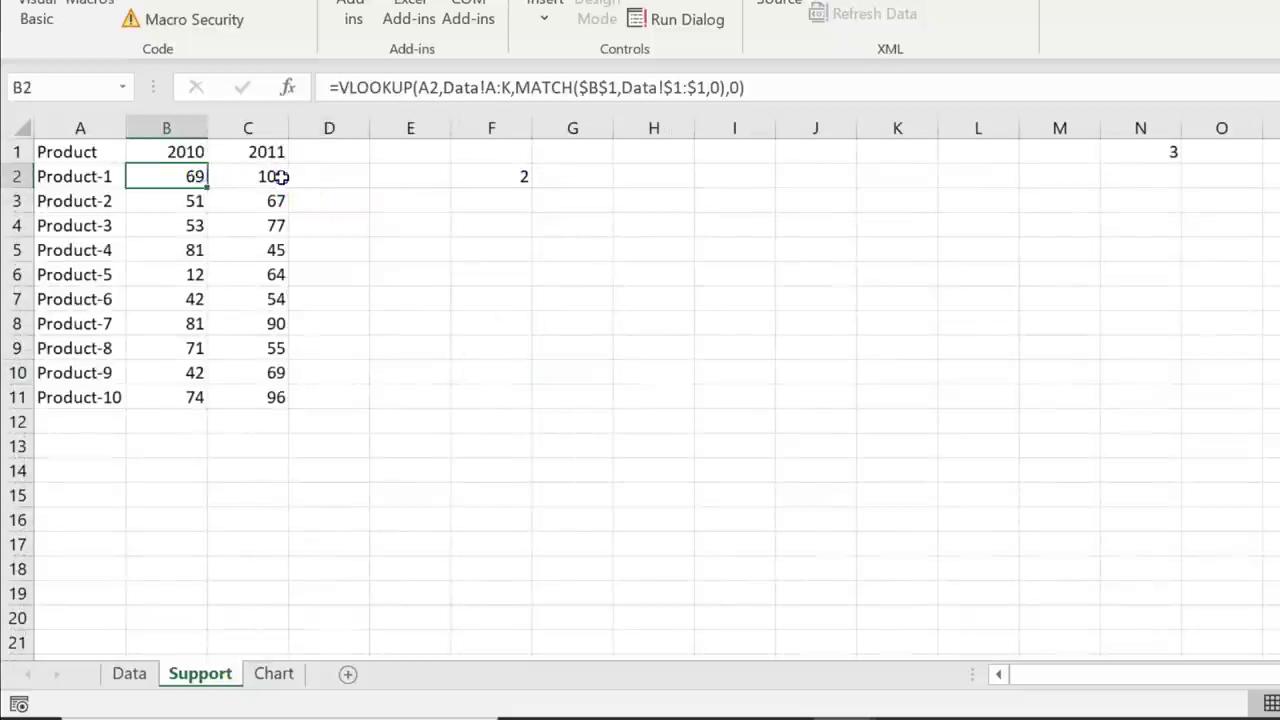
click(231, 209)
drag(190, 252, 265, 250)
click(304, 280)
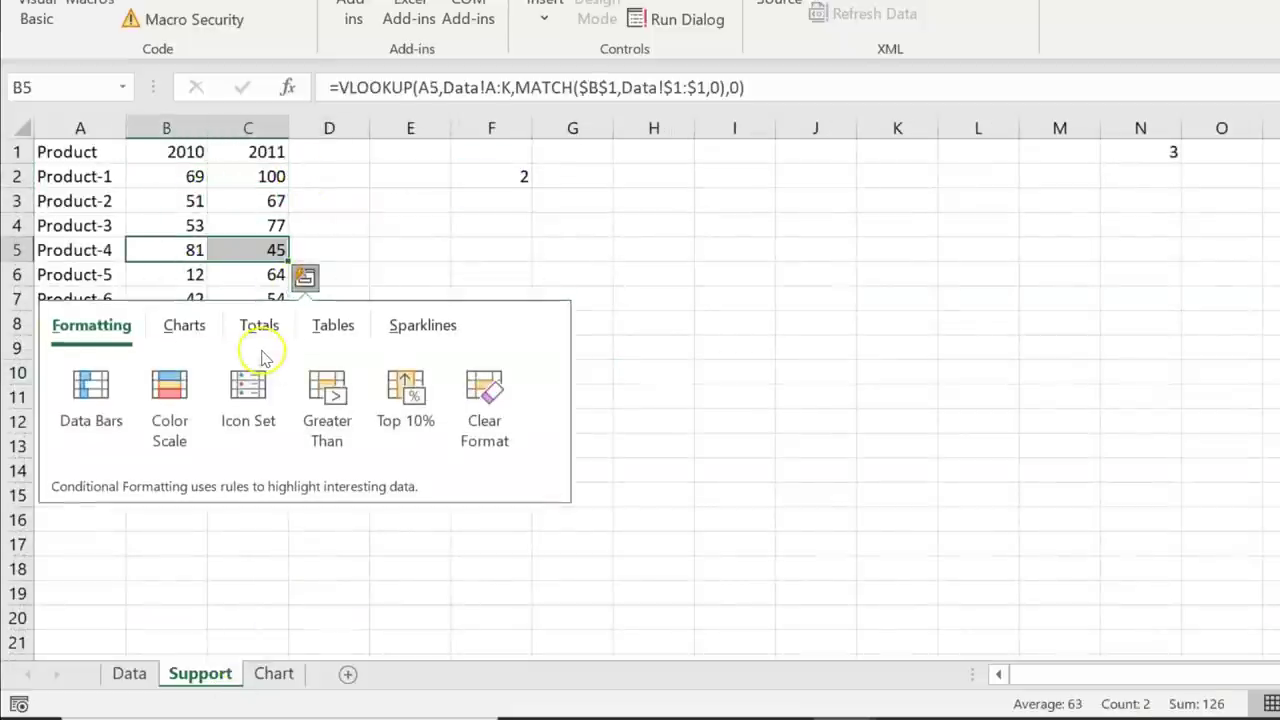
click(428, 202)
drag(183, 174, 274, 397)
- Clear the helper MATCH formula in F2 and enter the header Starting Point in D1
drag(491, 176, 572, 176)
key(Delete)
drag(326, 151, 540, 146)
click(327, 148)
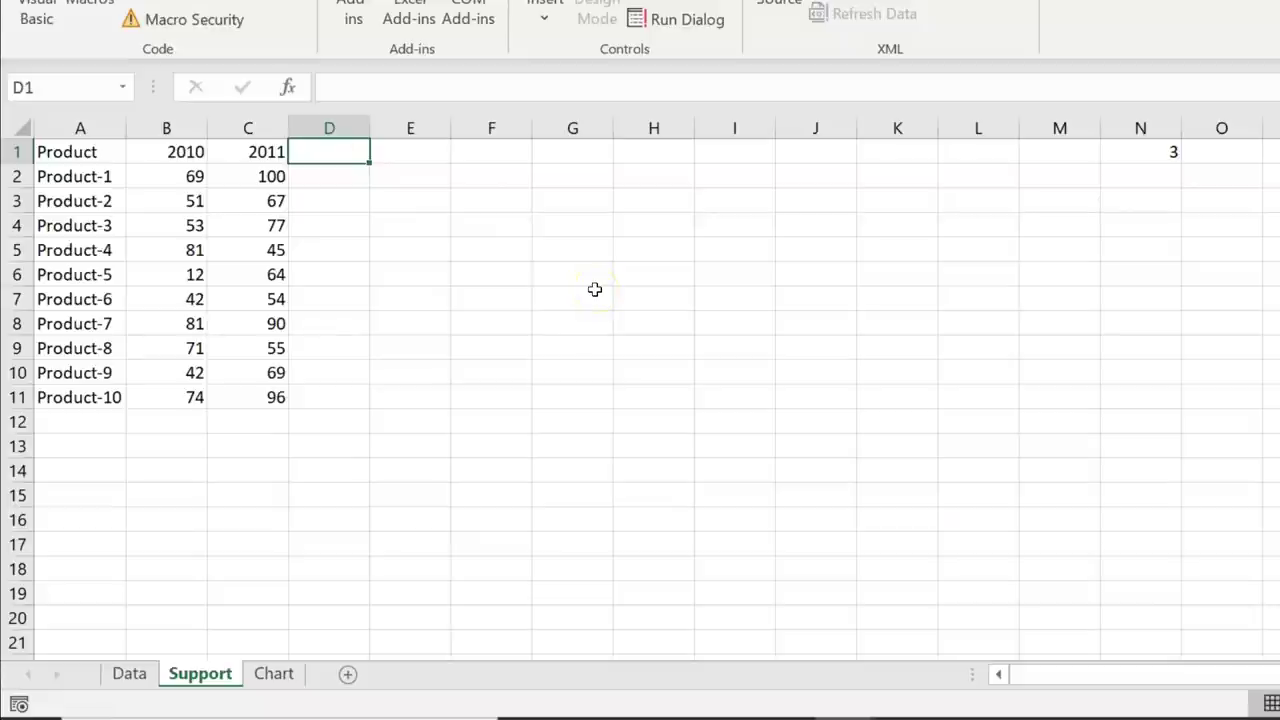
text(Starting Point)
key(Return)
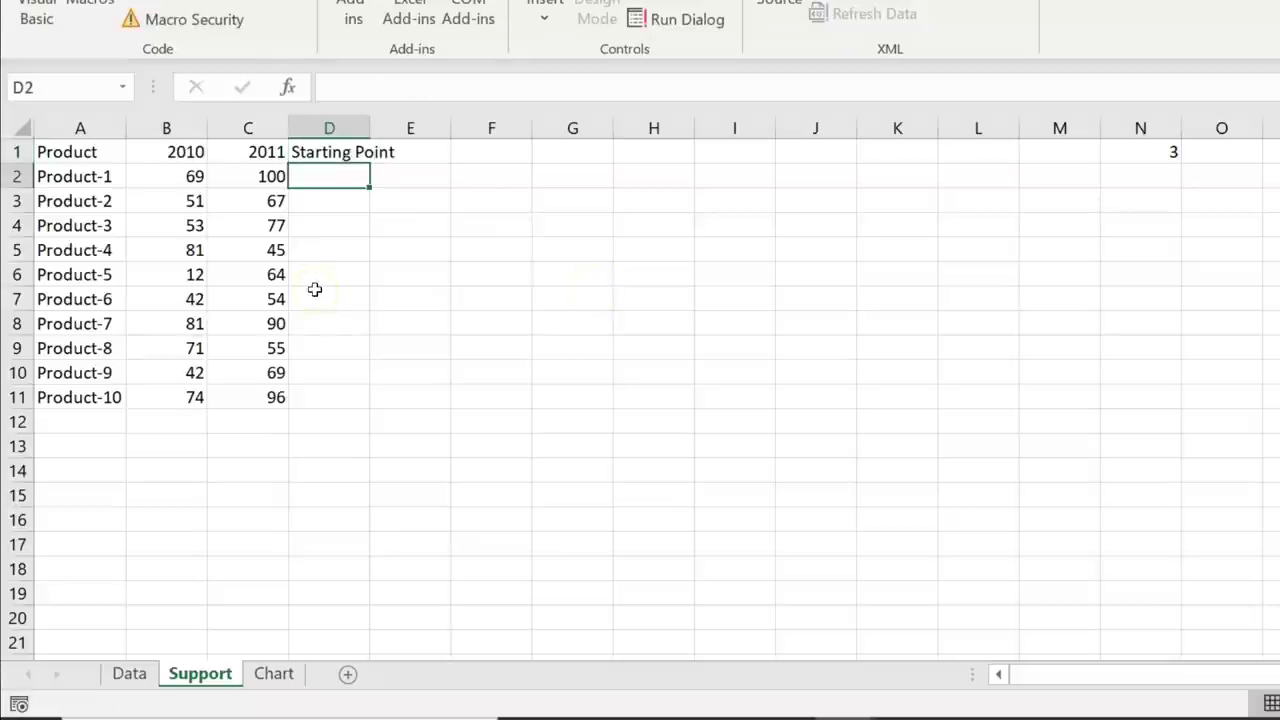
- Enter =MIN(B2:C2) in D2 to get Product-1's lower value of the two years
key(Left)
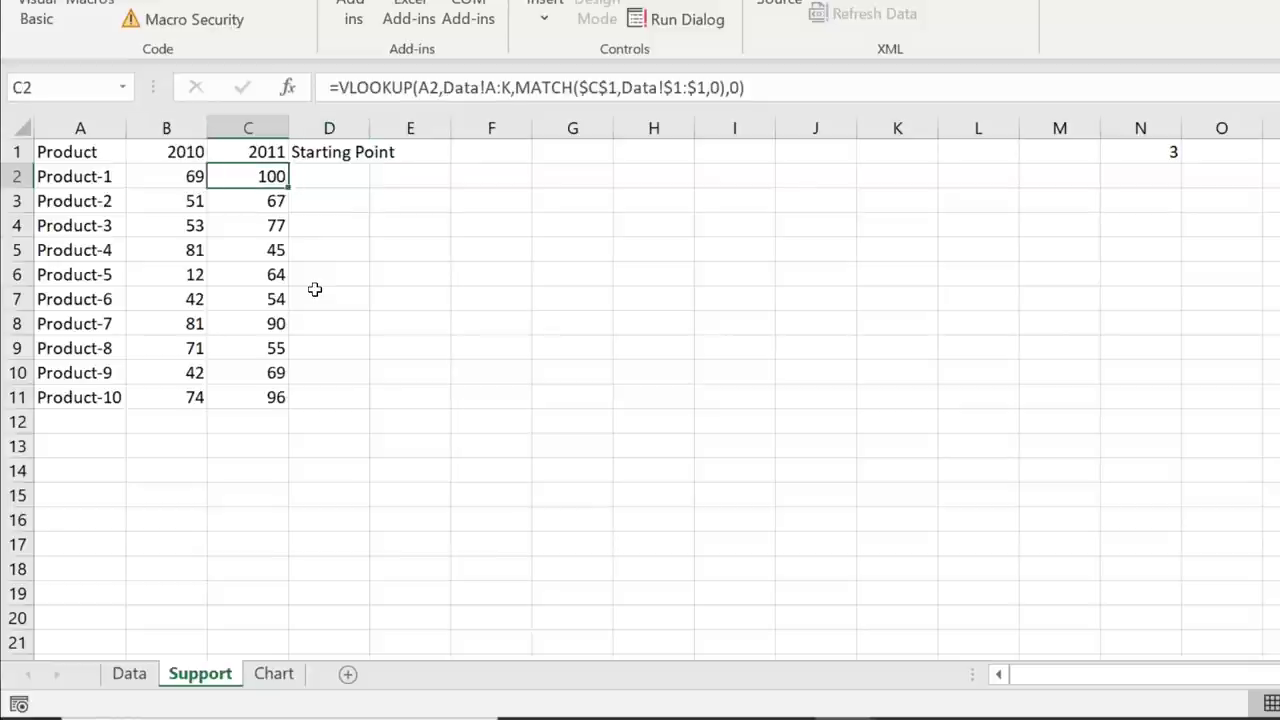
key(Left)
key(shift+Right)
key(Right)
key(Right)
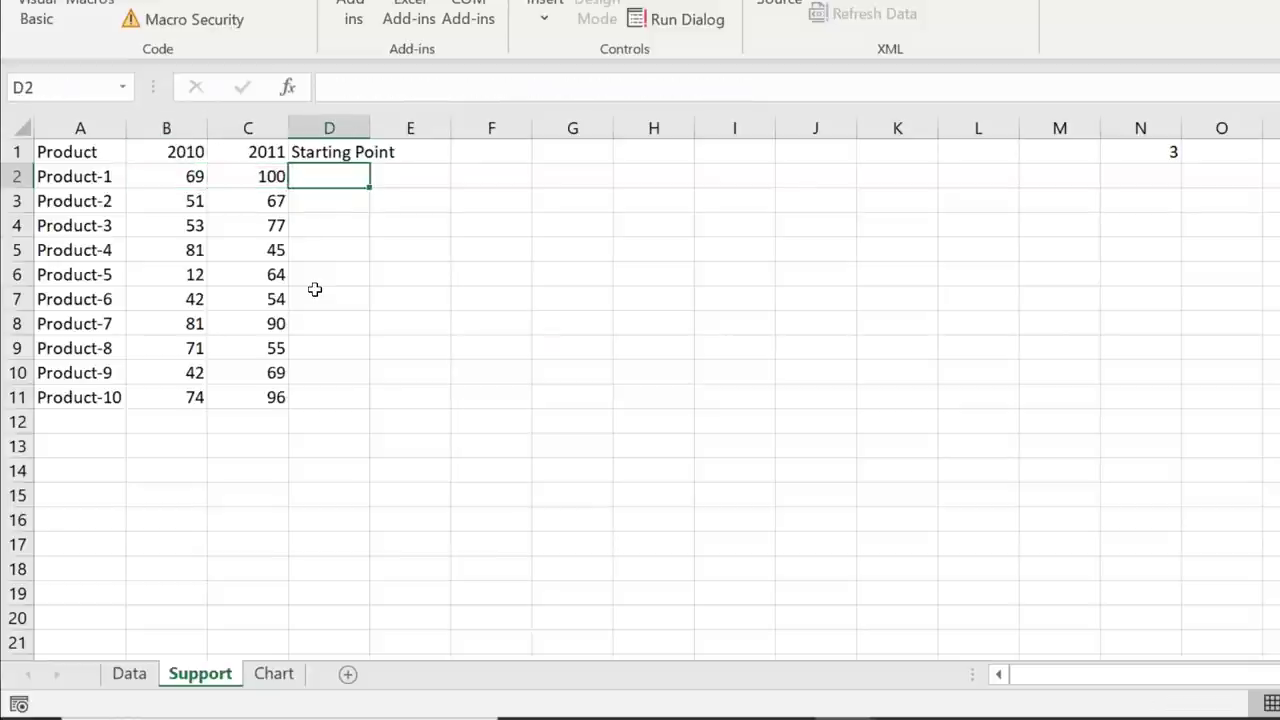
text(=min)
key(Tab)
key(Left)
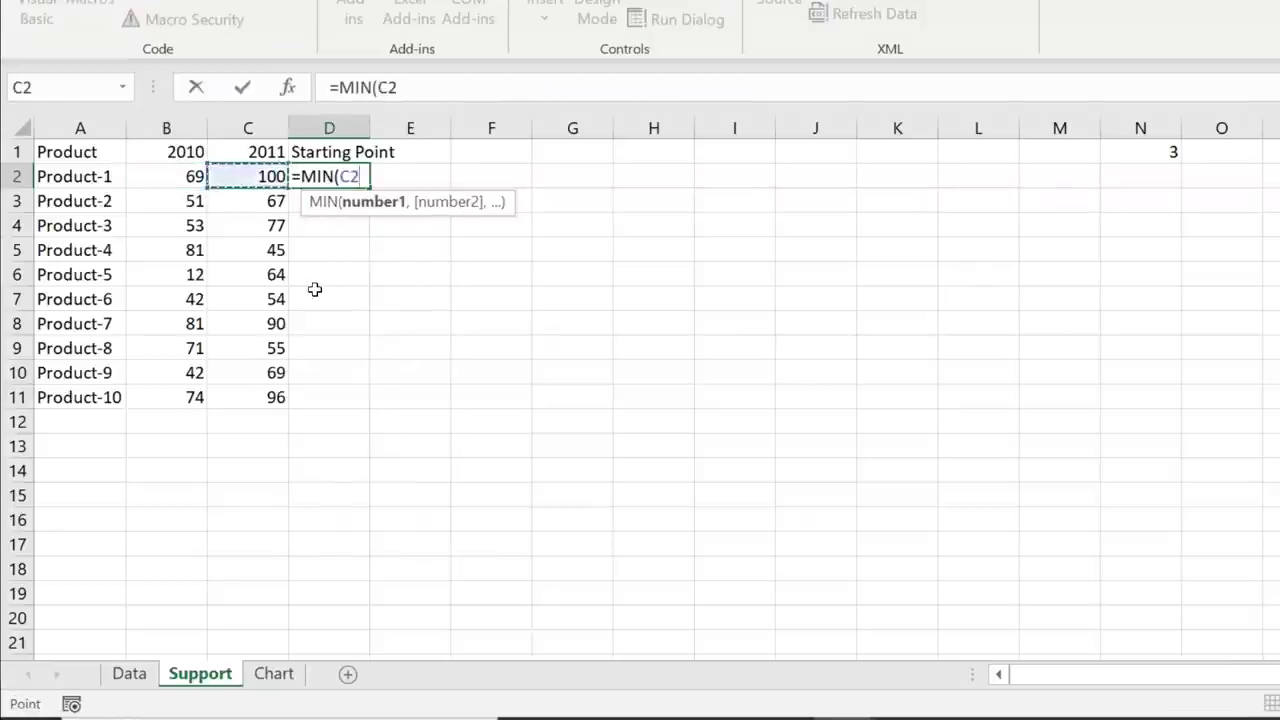
key(shift+Left)
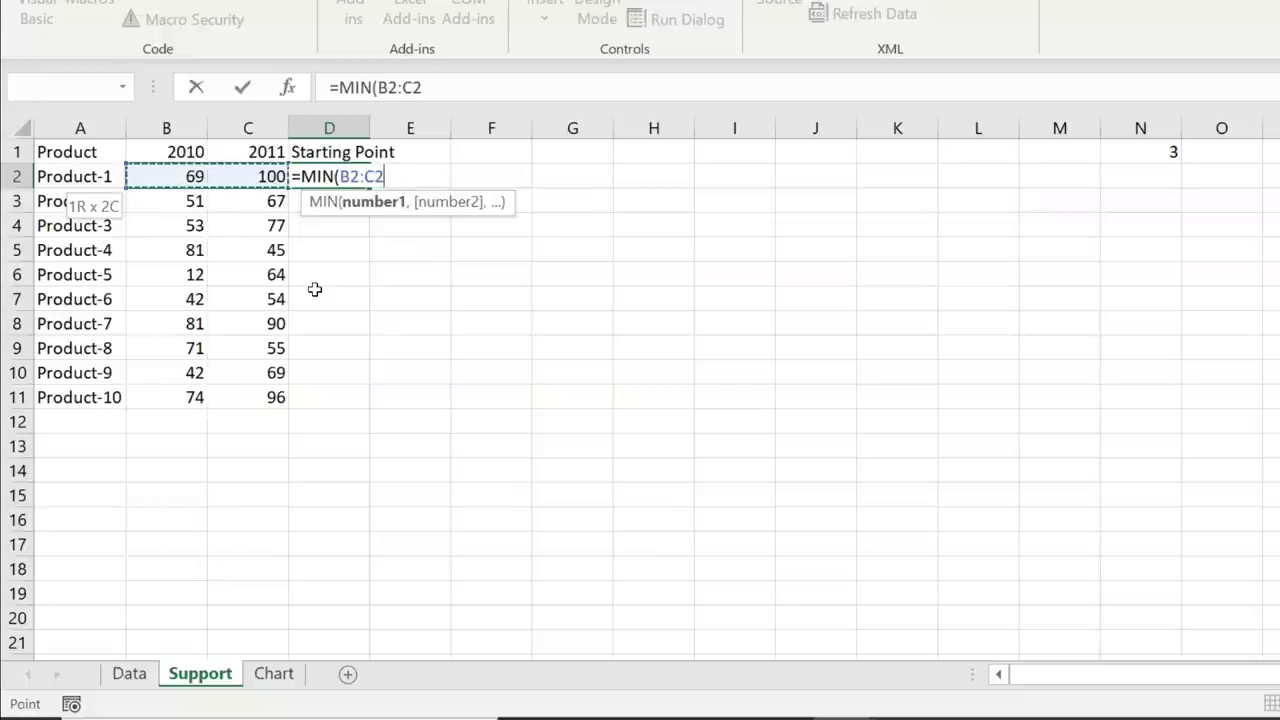
text())
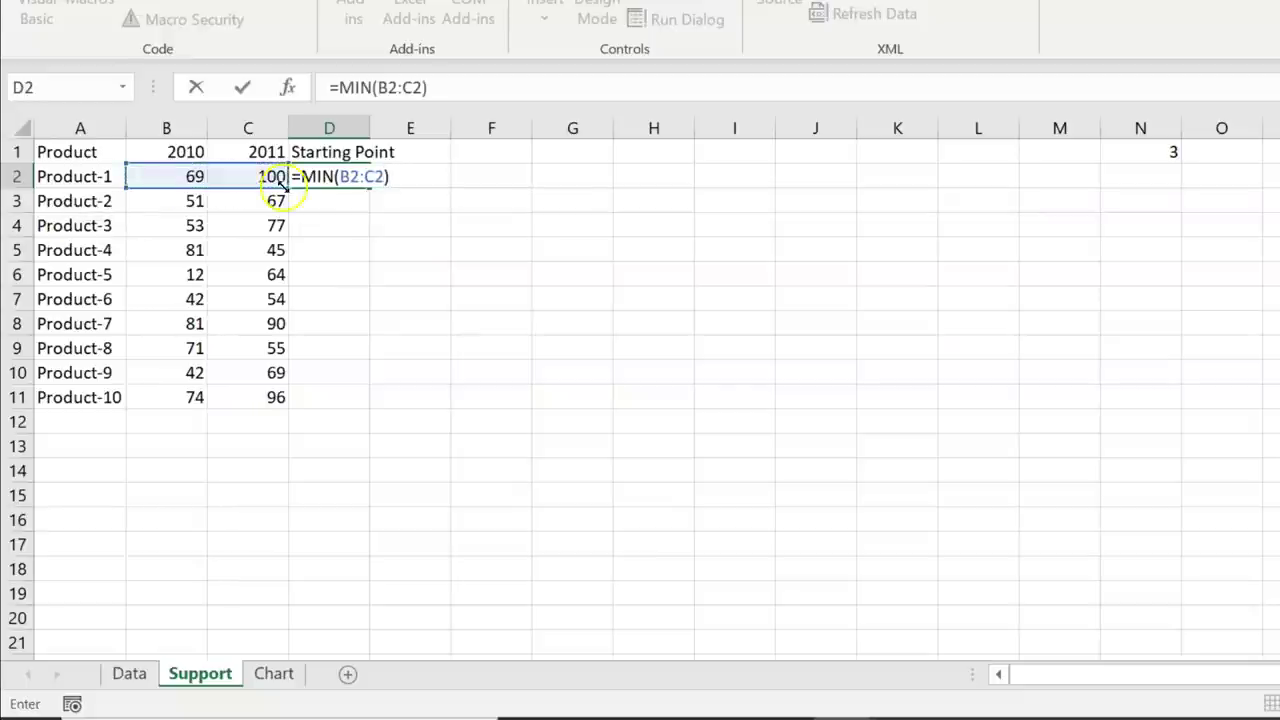
key(Return)
- Fill the D2 MIN formula down through D11 for all ten products
key(Up)
key(Left)
key(Left)
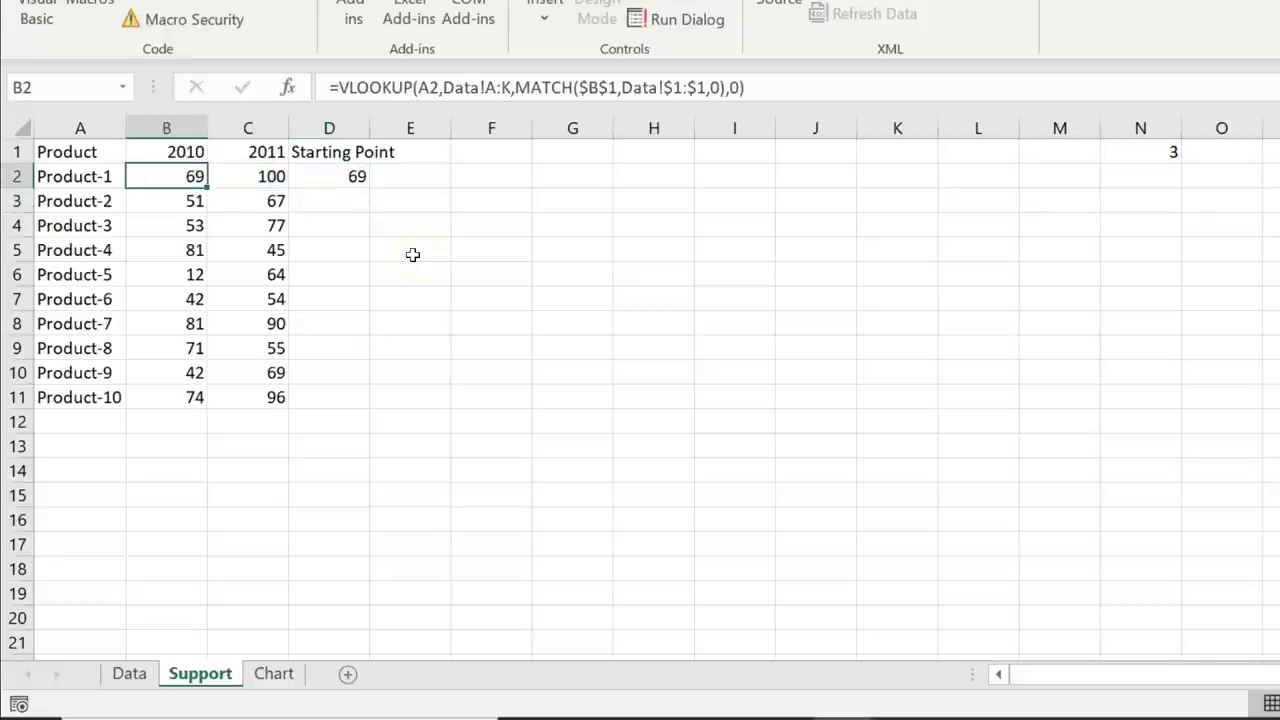
key(Right)
key(ctrl+Down)
key(Right)
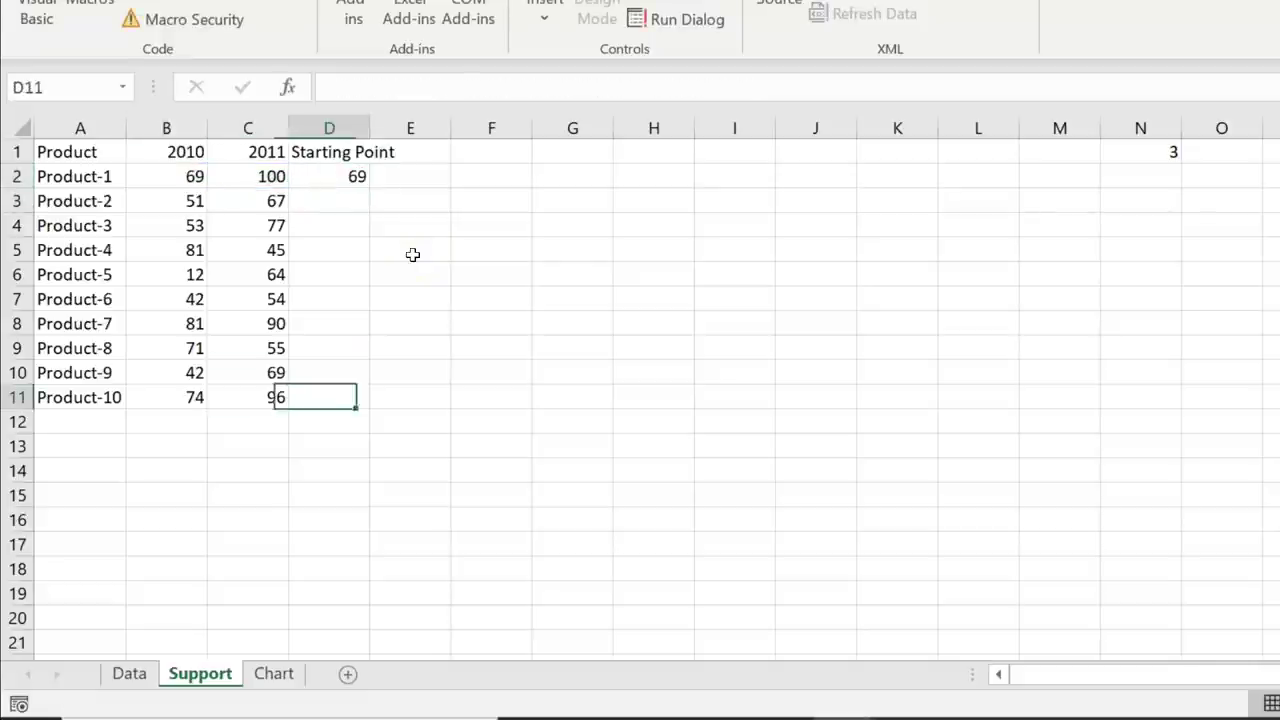
key(ctrl+shift+Up)
key(ctrl+d)
- Check Product-4's starting point in column D against its values for the two years
key(ctrl+Up)
key(Down)
key(Down)
key(Down)
key(Down)
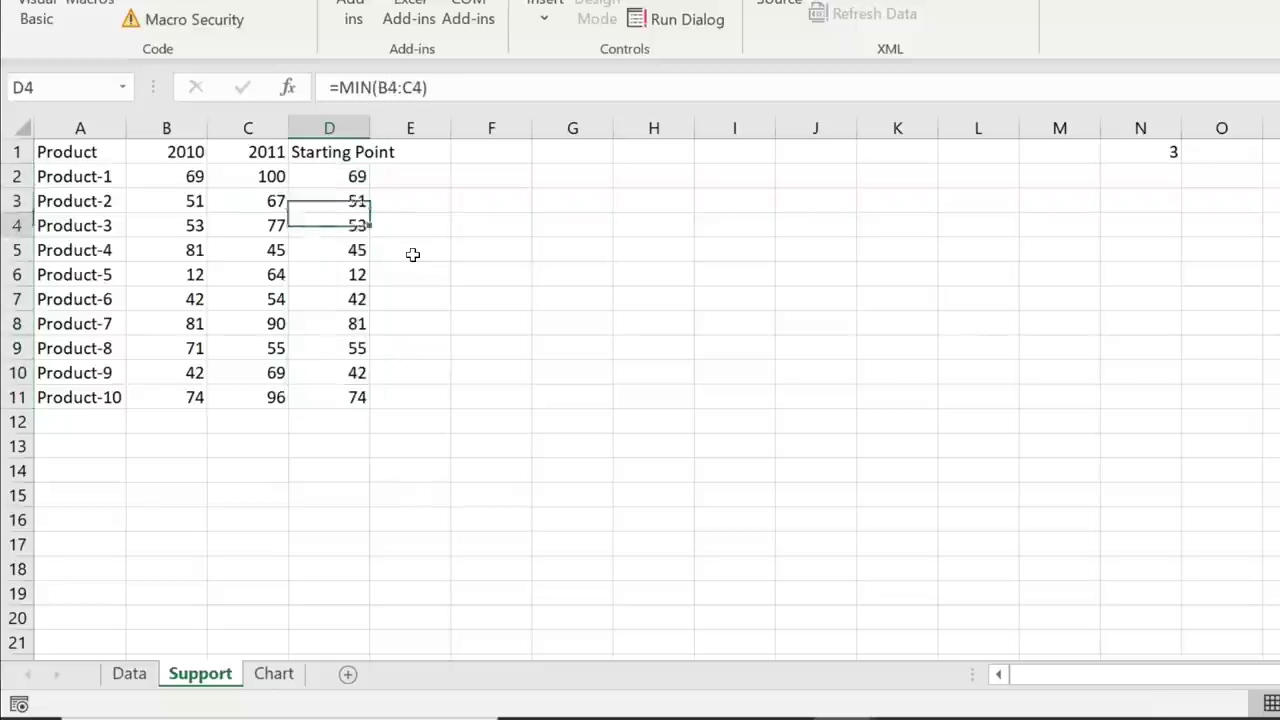
key(Left)
key(shift+Left)
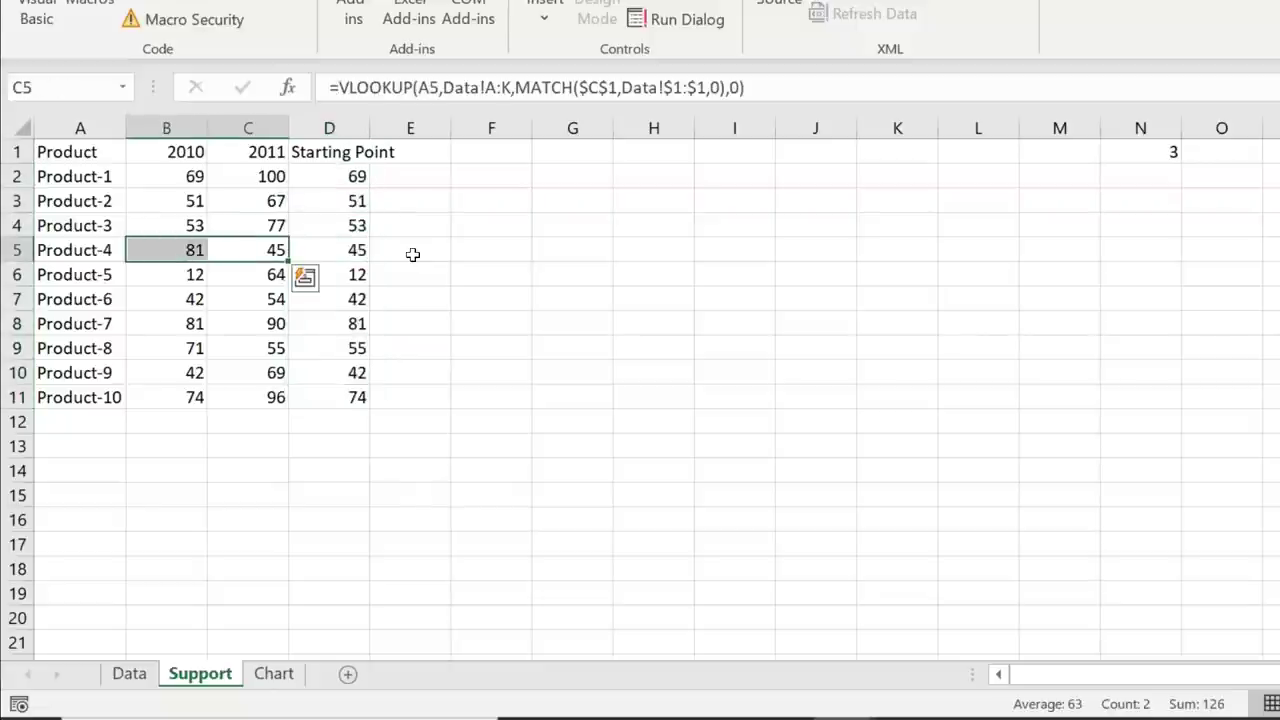
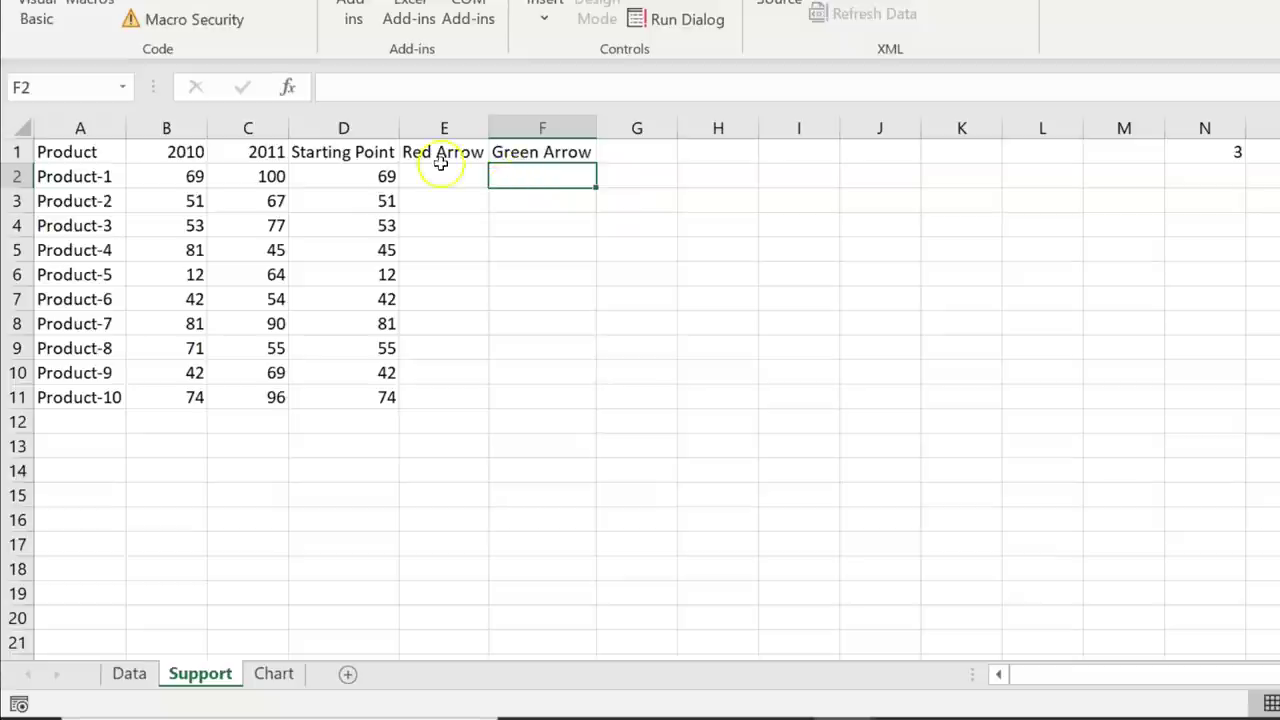
- Start an IF formula in E2 under Red Arrow that tests whether B2>C2
drag(257, 172, 249, 260)
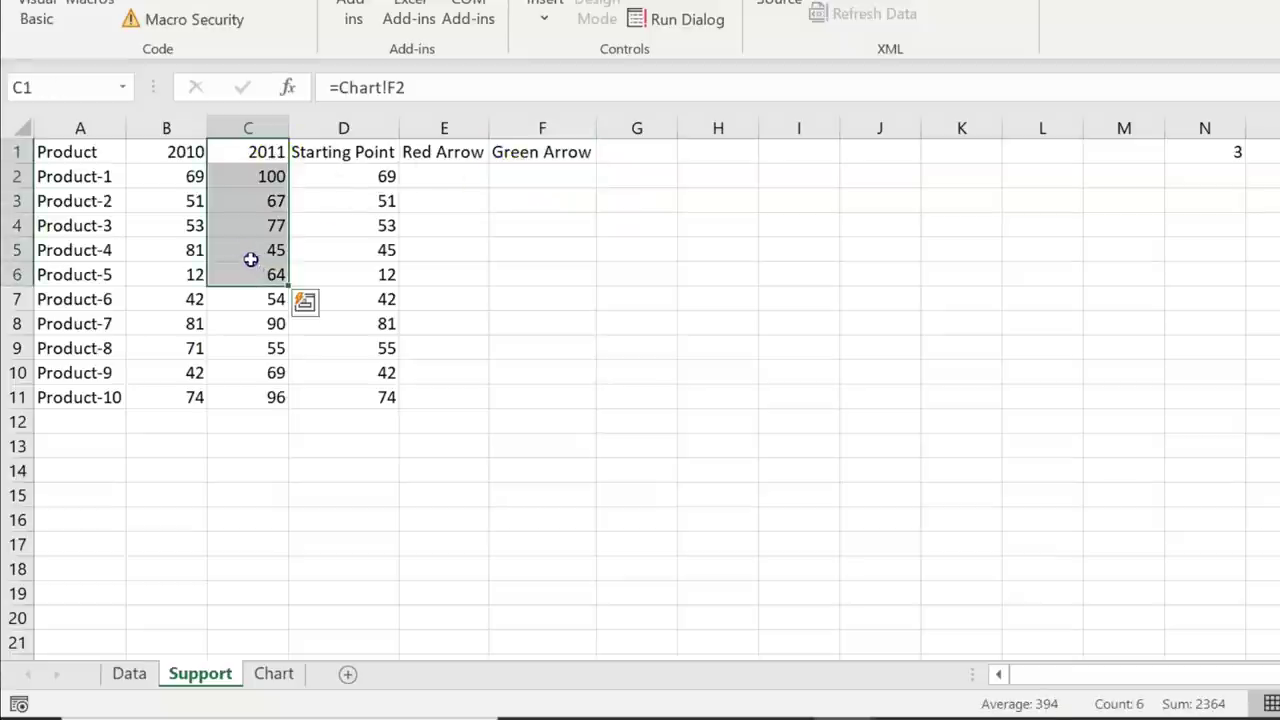
drag(180, 151, 214, 280)
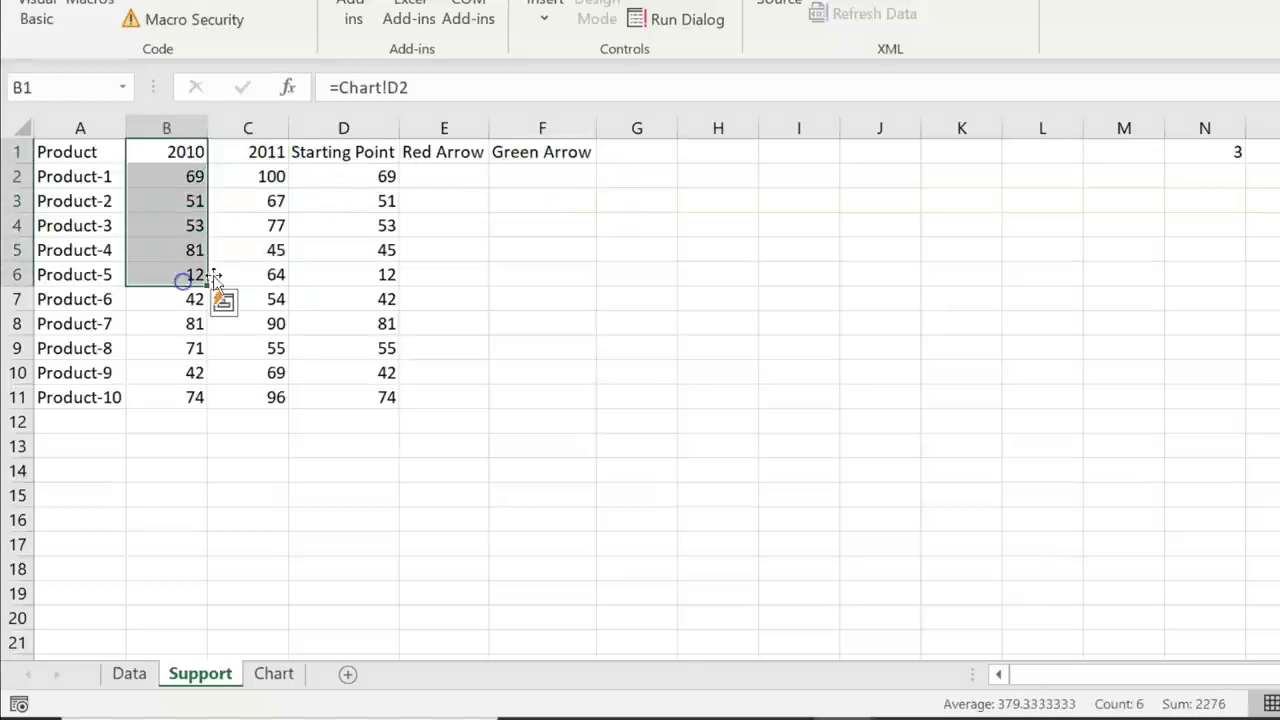
click(470, 172)
text(=if)
key(Tab)
key(Left)
key(Left)
key(Left)
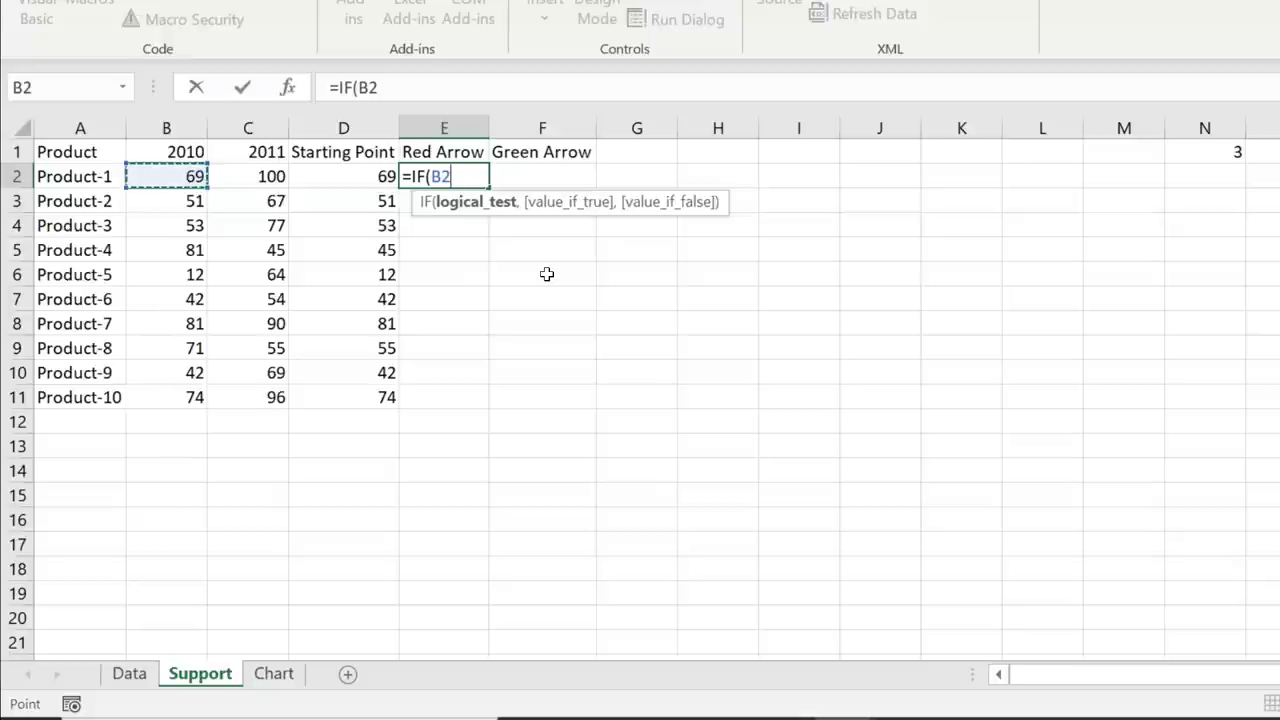
text(>)
key(Left)
key(Left)
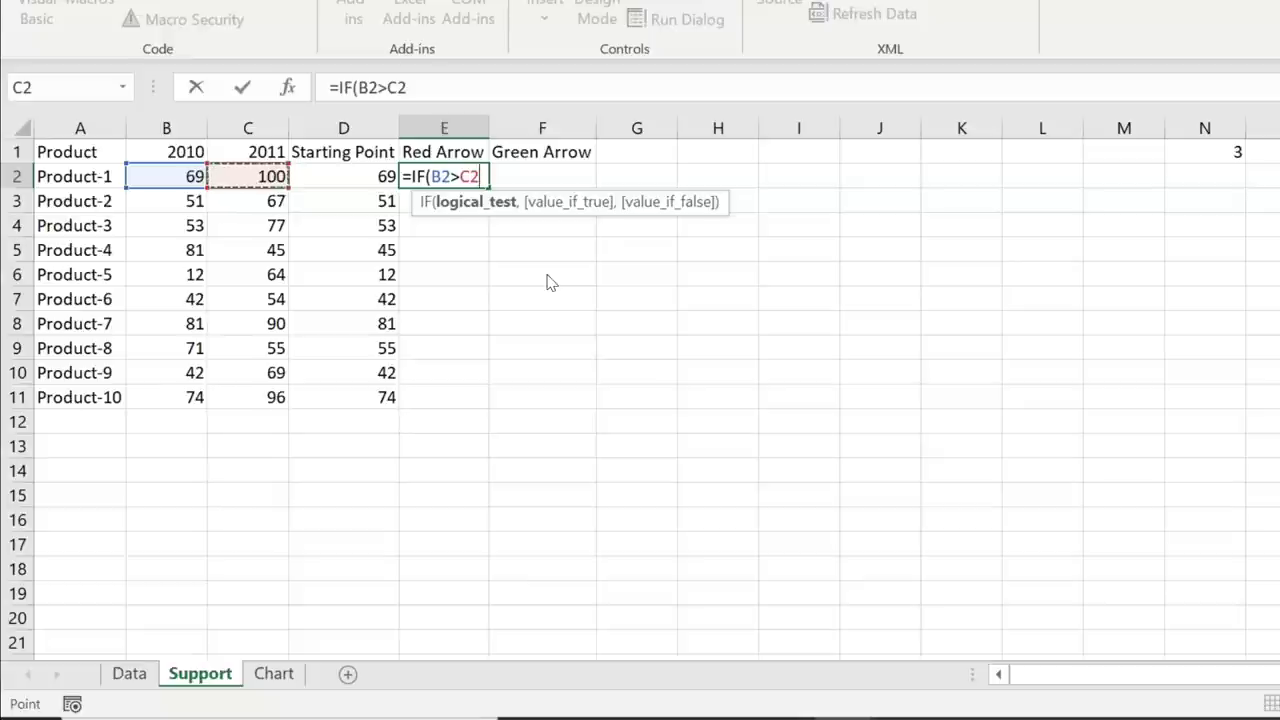
- Complete E2's IF formula with B2-C2 as the true result and NA() as the false result, and commit it
text(,)
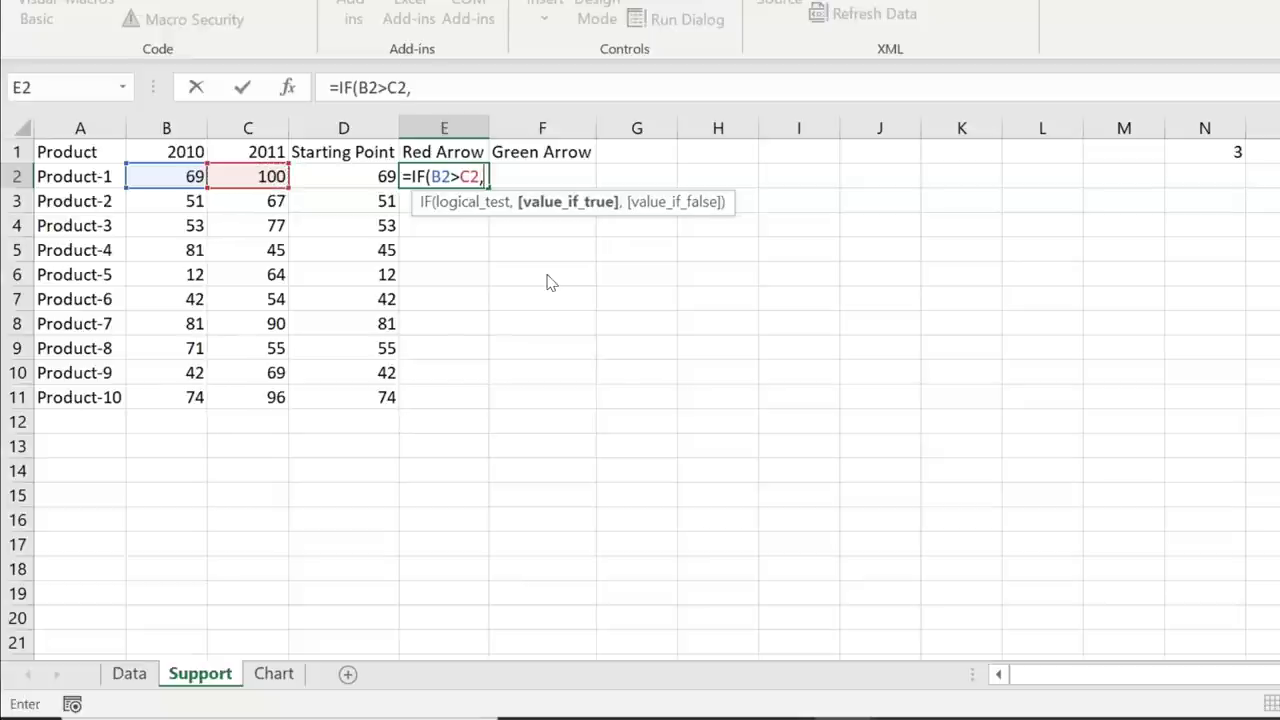
key(Left)
key(Left)
key(Left)
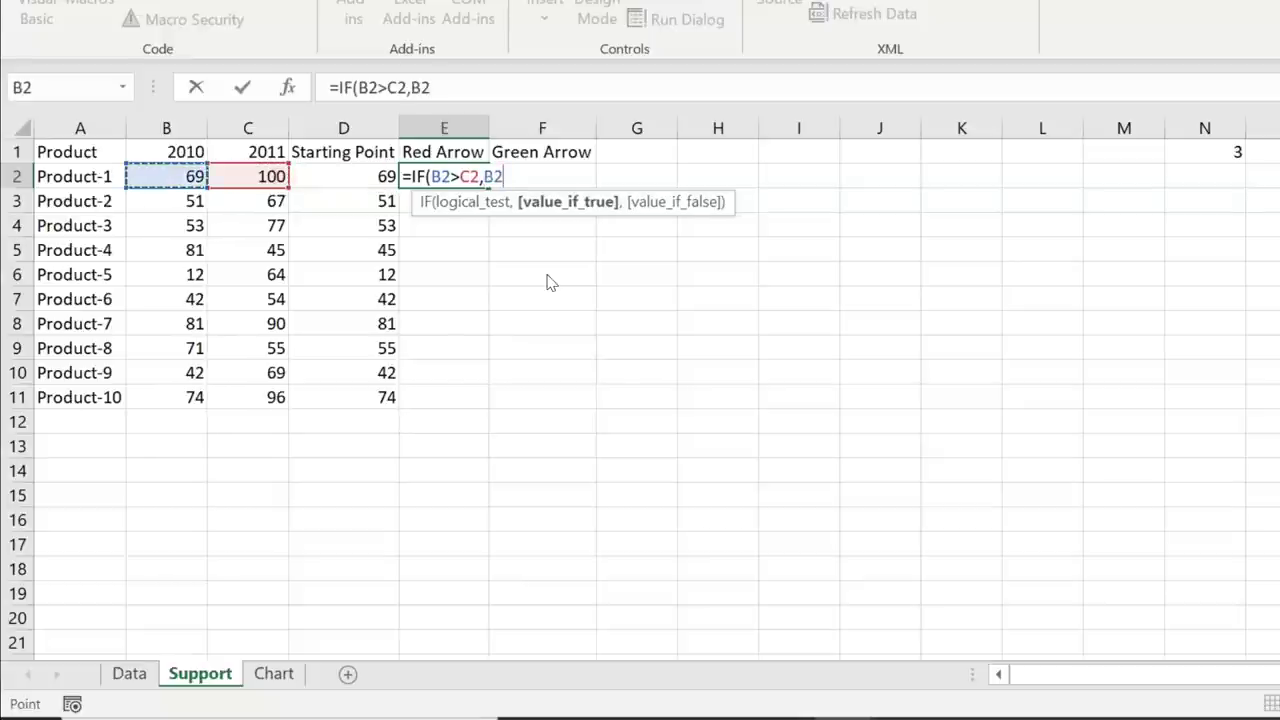
text(-)
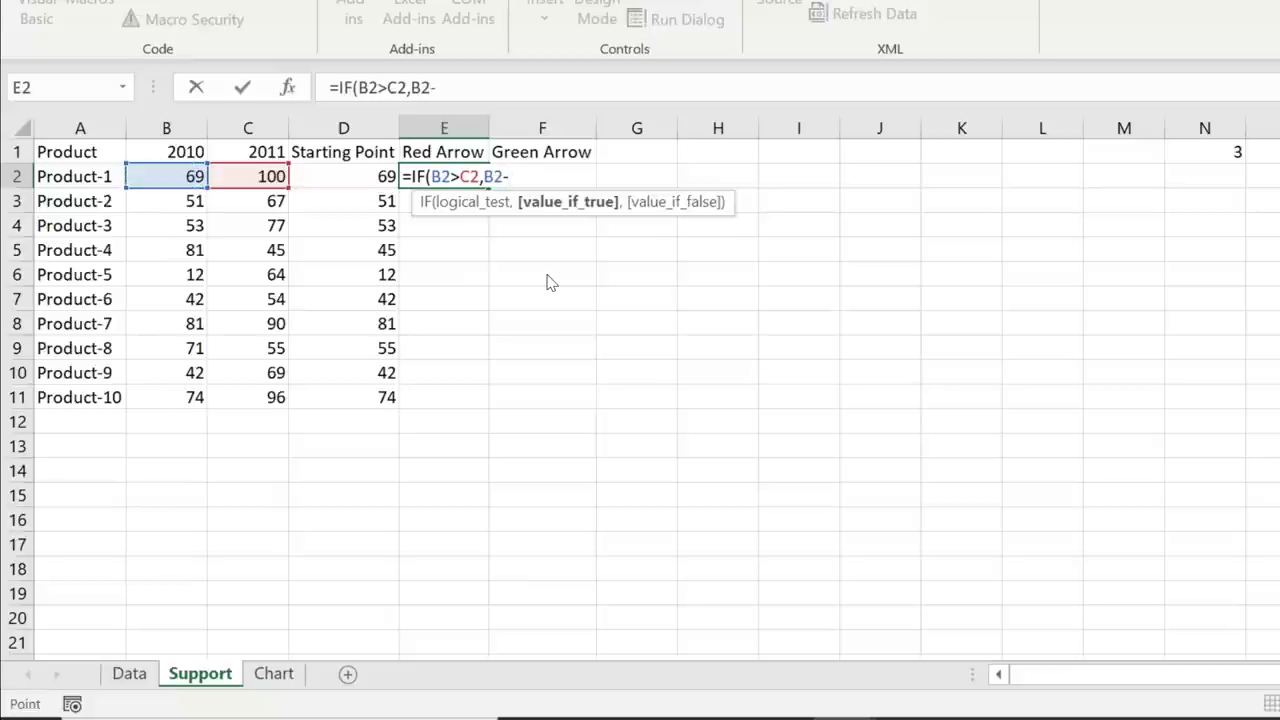
key(Left)
key(Left)
text(,na)
key(Tab)
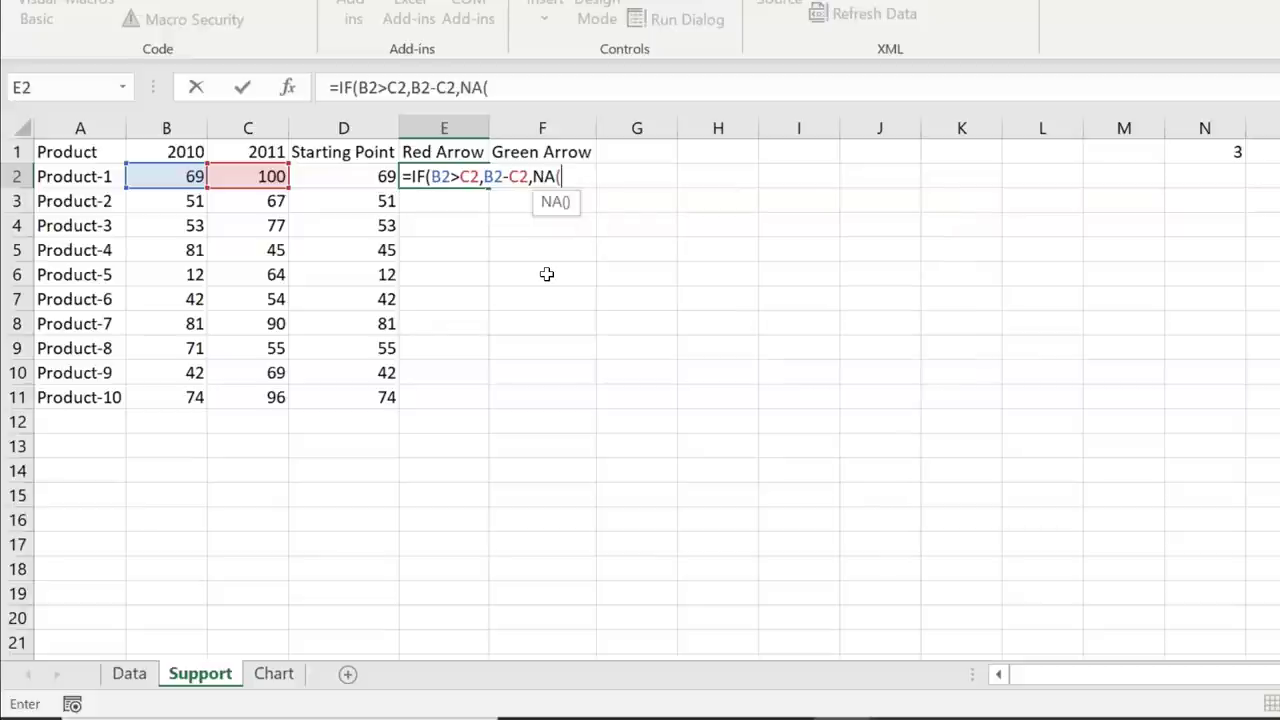
text())
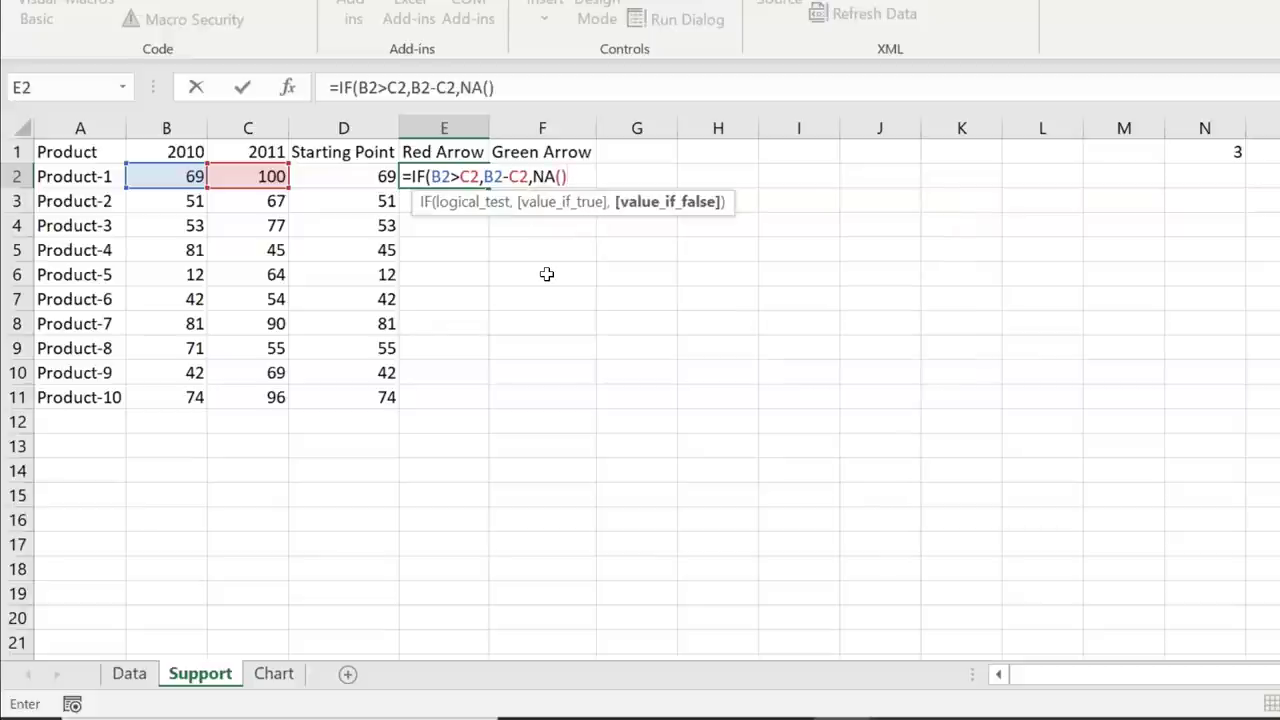
text())
key(Return)
key(Up)
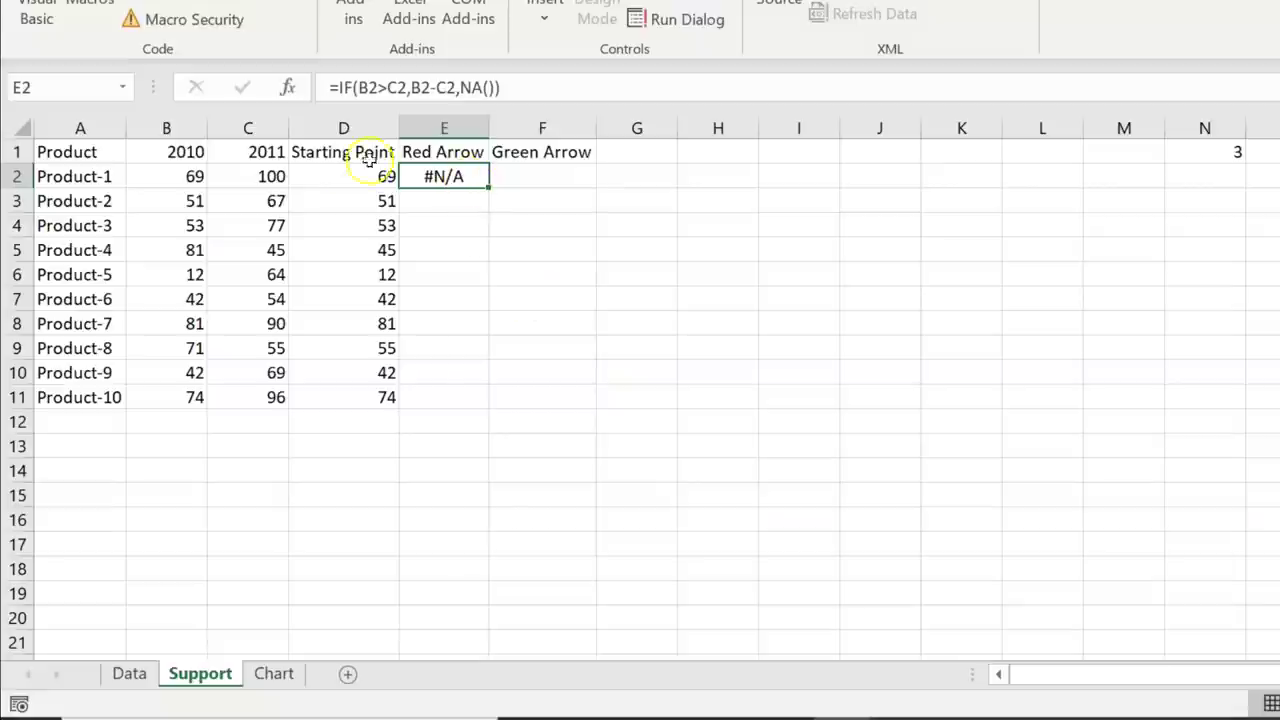
- Fill the E2 Red Arrow formula down through E11 for all ten products
click(197, 177)
key(shift+Right)
click(197, 177)
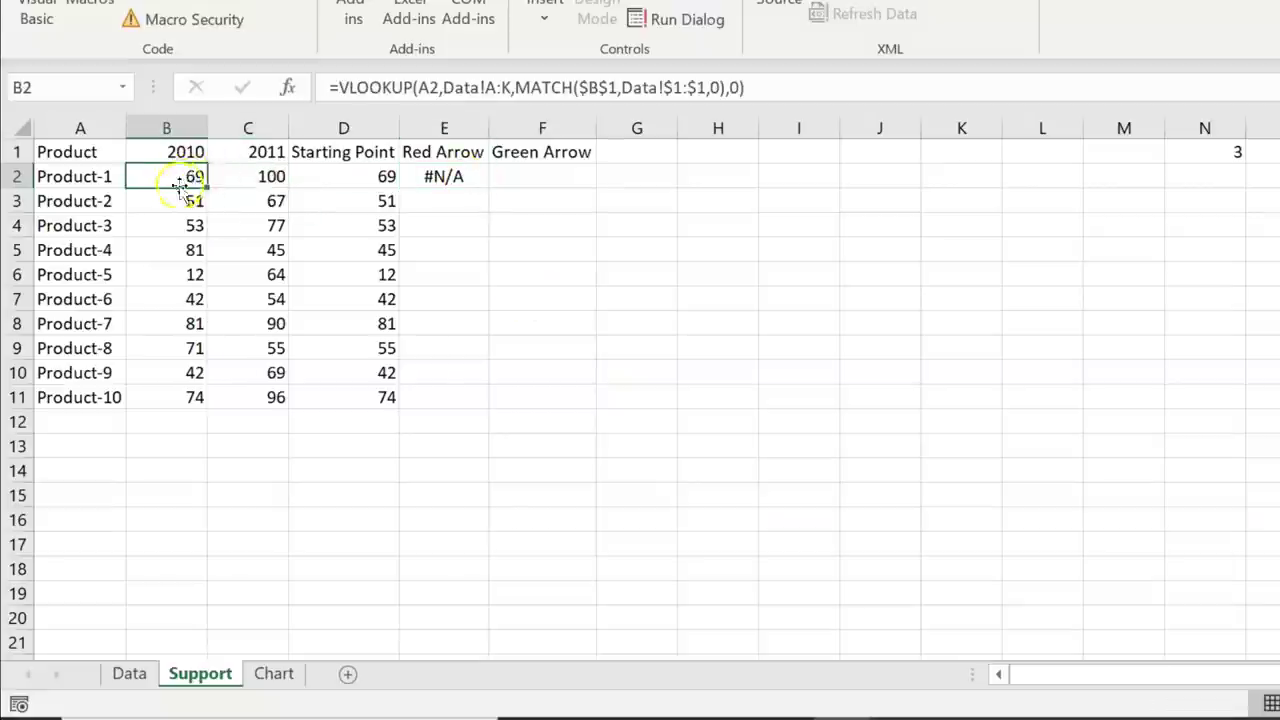
click(462, 176)
double_click(490, 190)
click(523, 208)
- Check Product-4's Red Arrow gap against its 2010 and 2011 values
drag(470, 248, 166, 249)
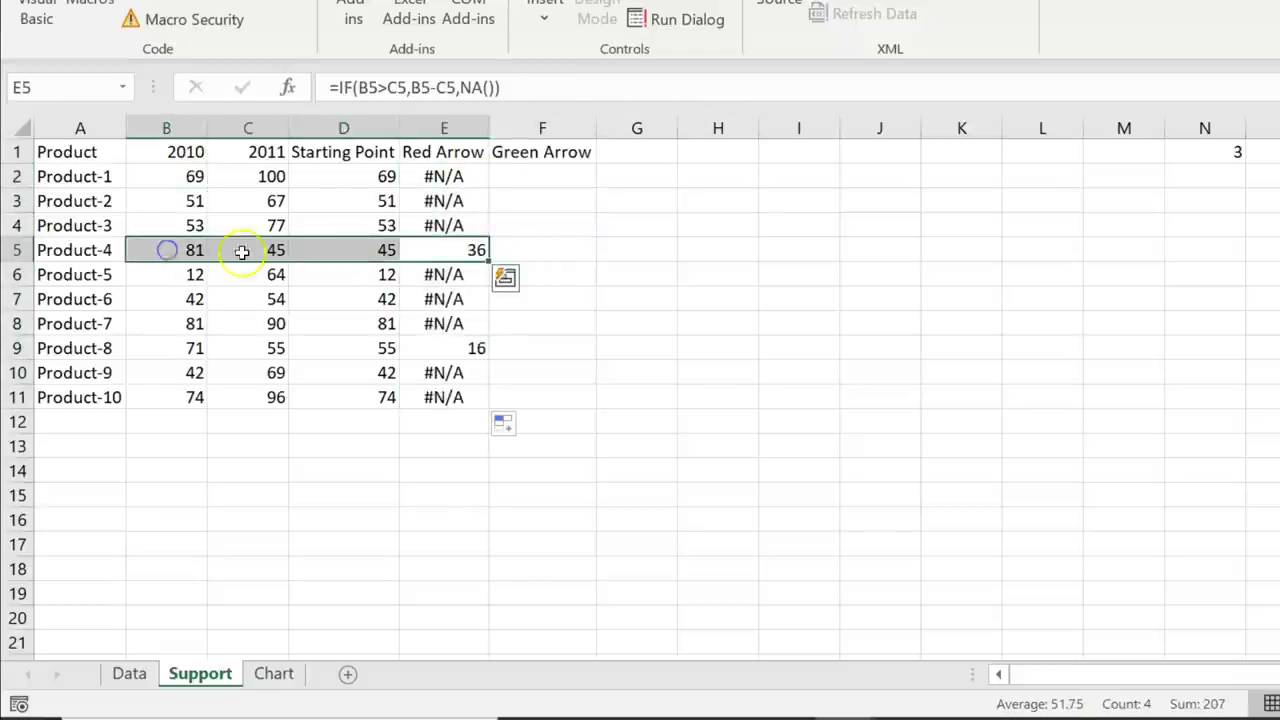
click(478, 250)
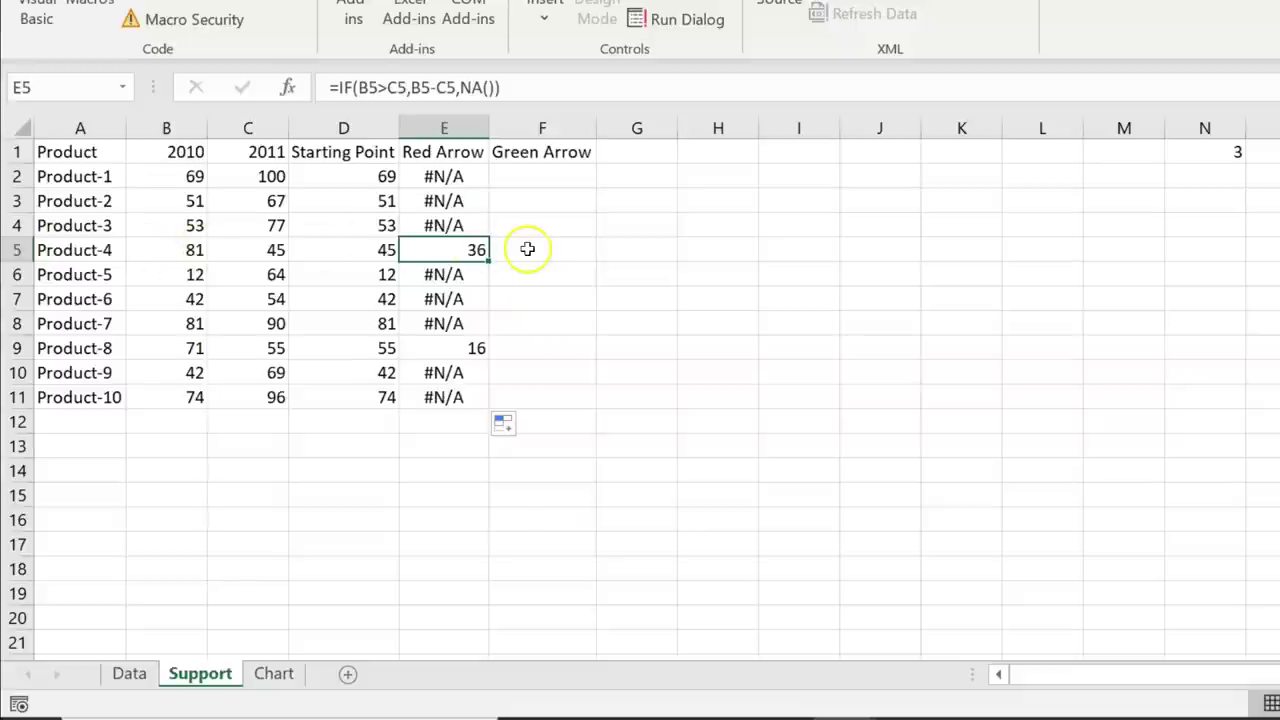
click(185, 250)
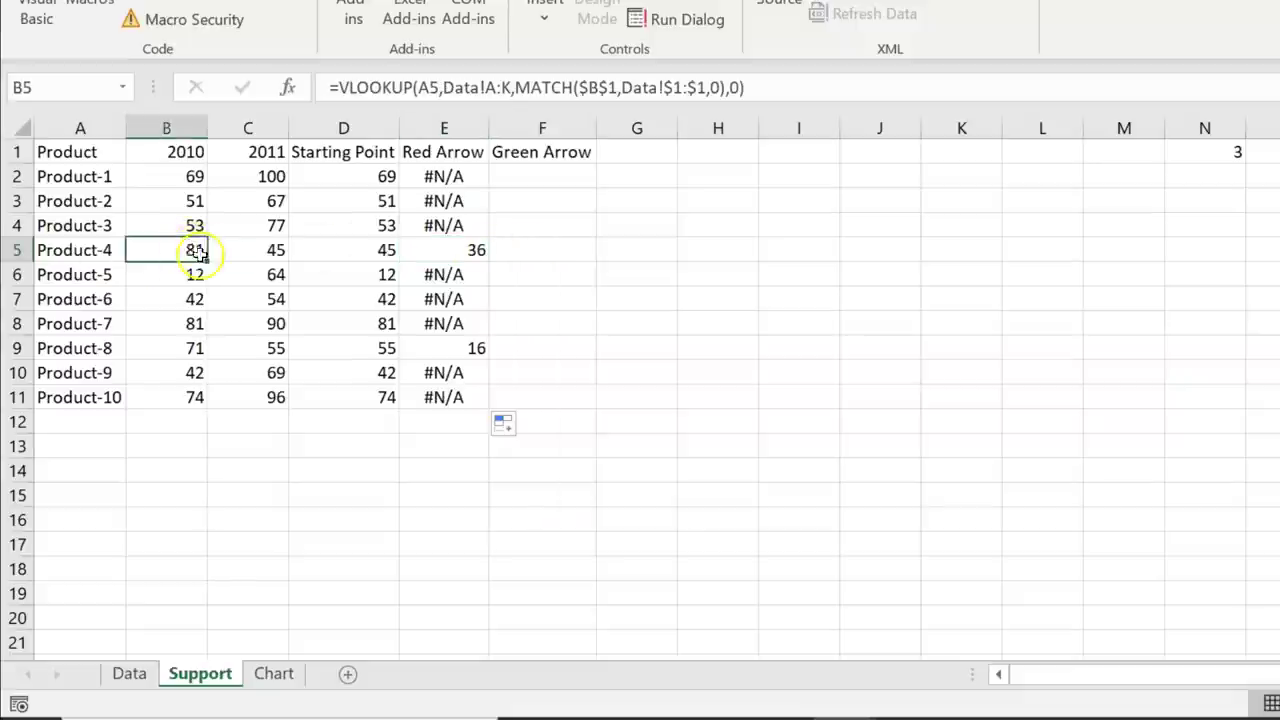
click(277, 249)
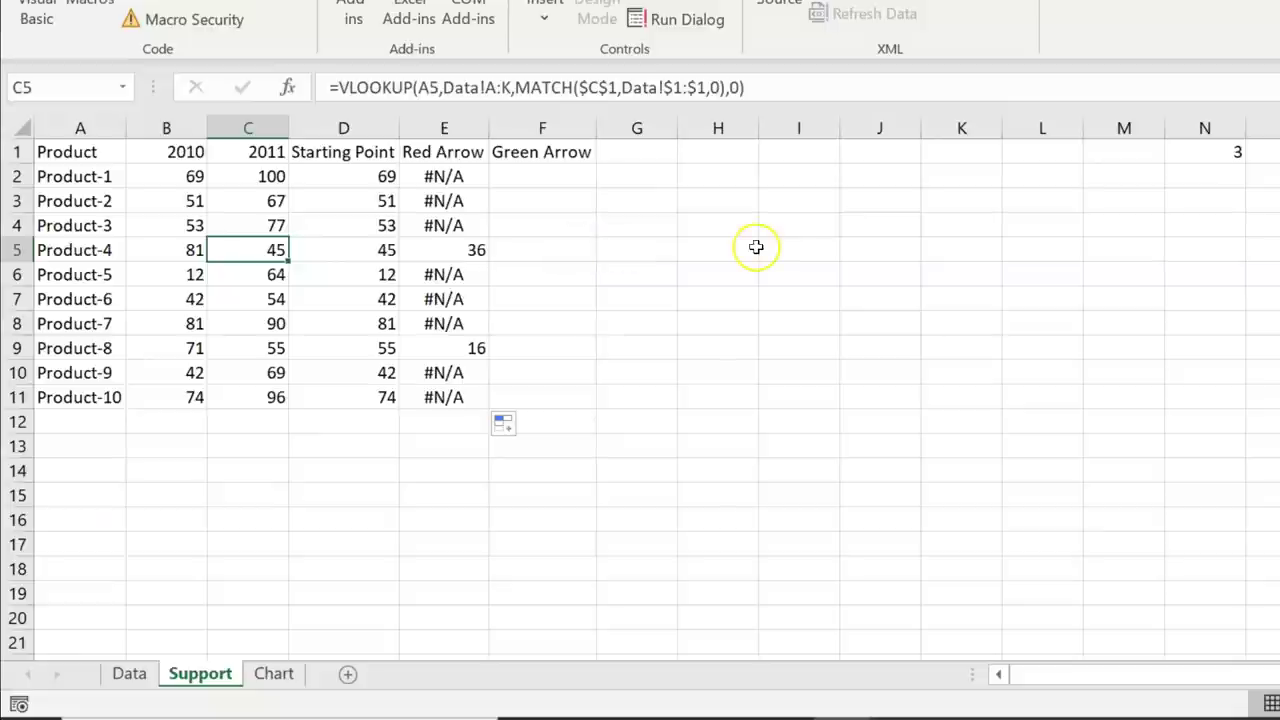
click(436, 249)
click(460, 180)
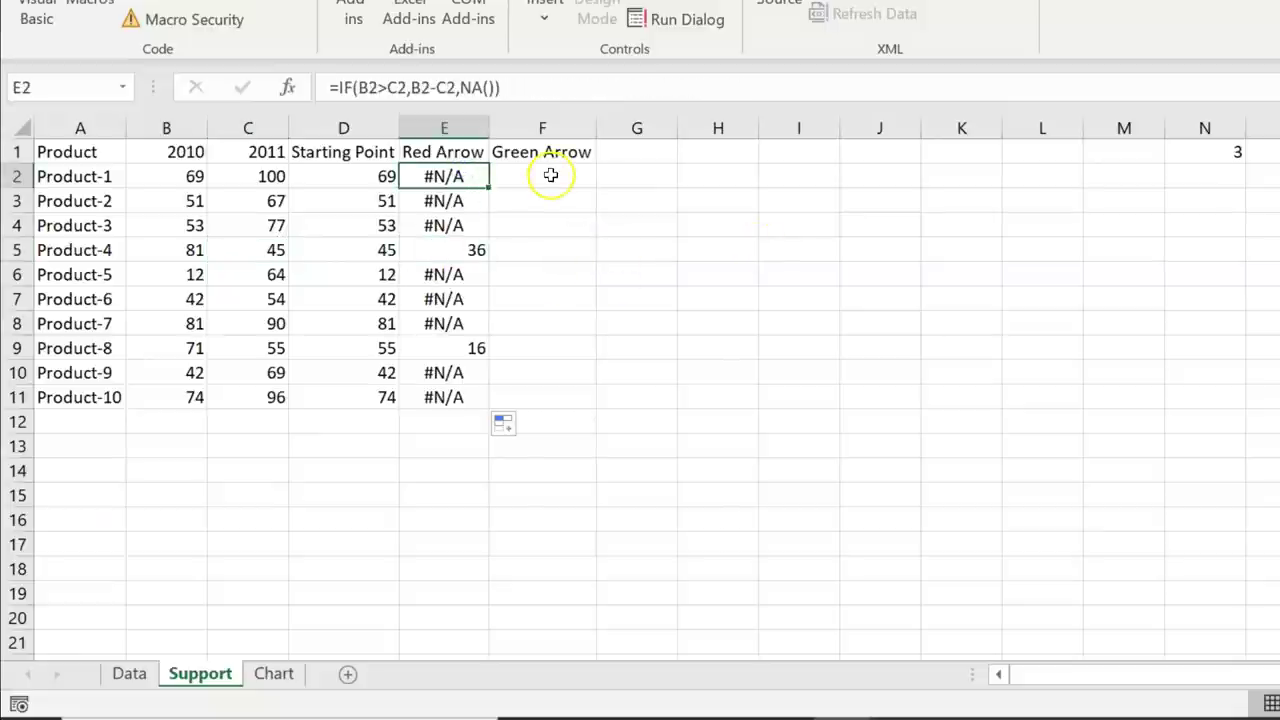
- Start an IF formula in F2 under Green Arrow that tests whether C2>=B2
click(551, 175)
text(=IF()
key(Left)
key(Left)
key(Left)
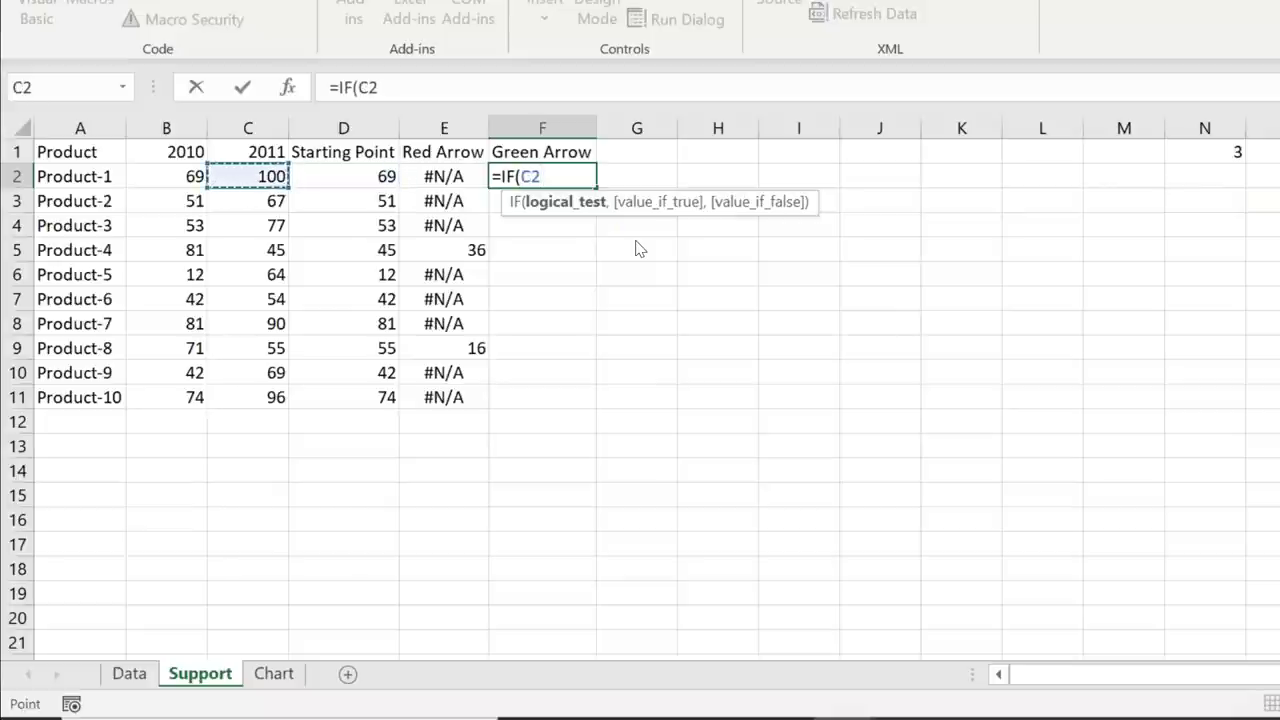
text(>=)
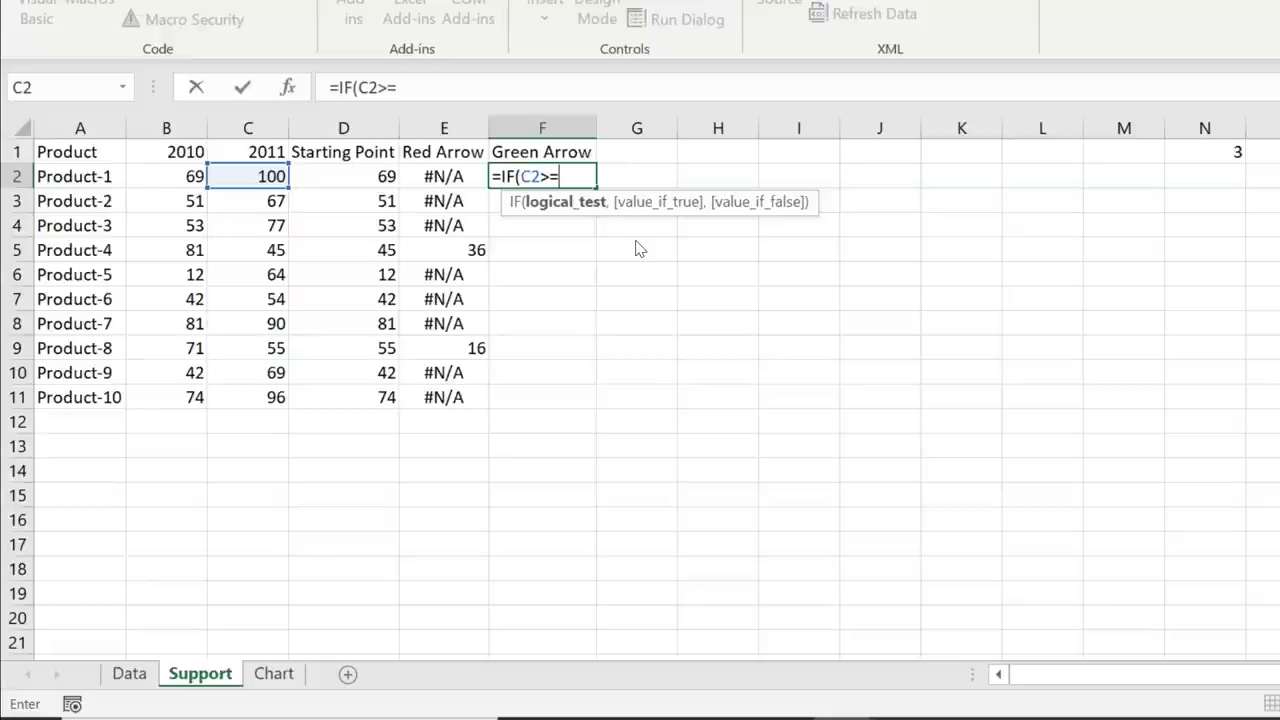
key(Left)
key(Left)
key(Left)
key(Left)
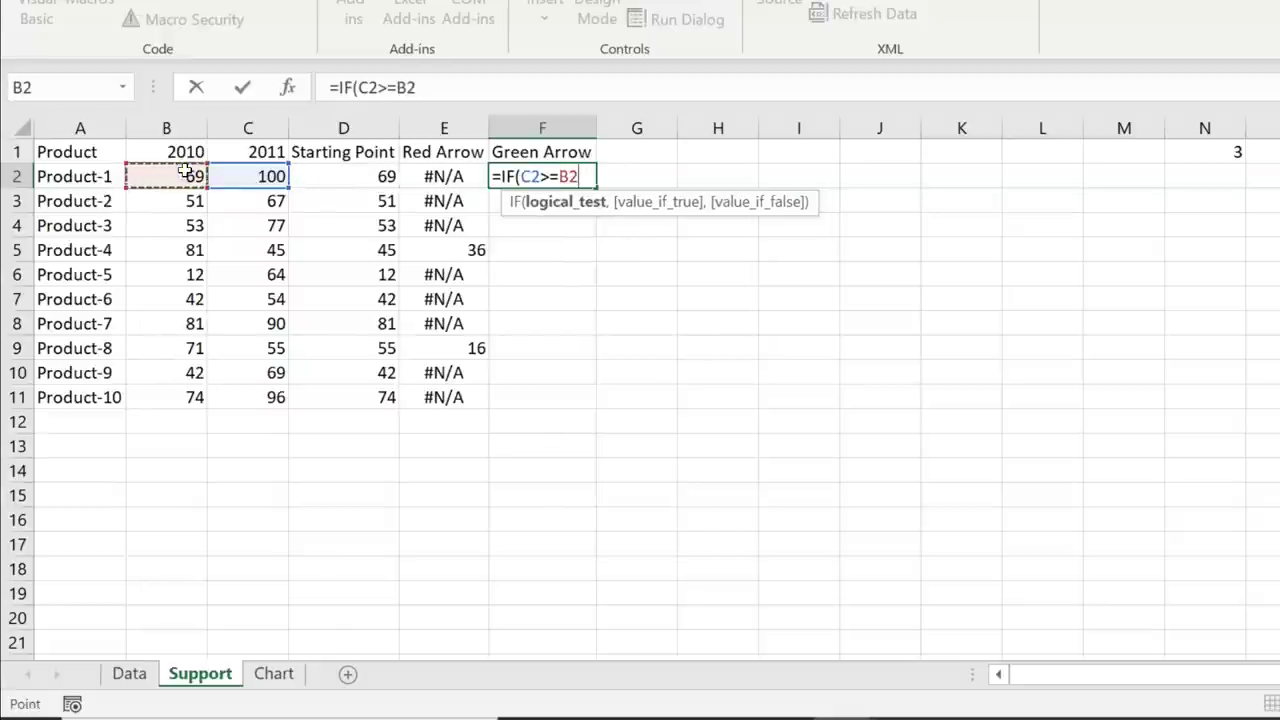
text(,)
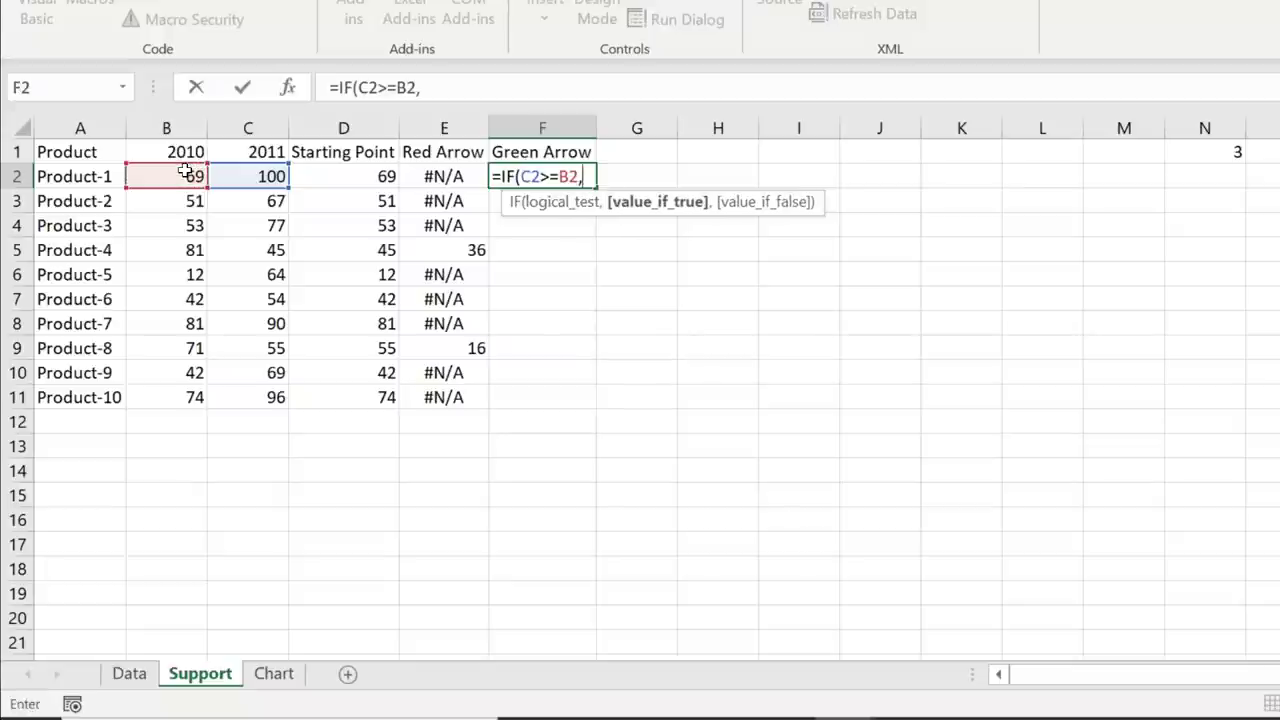
- Complete F2's IF formula with C2-B2 as the true result and NA() as the false result, and commit it
click(229, 171)
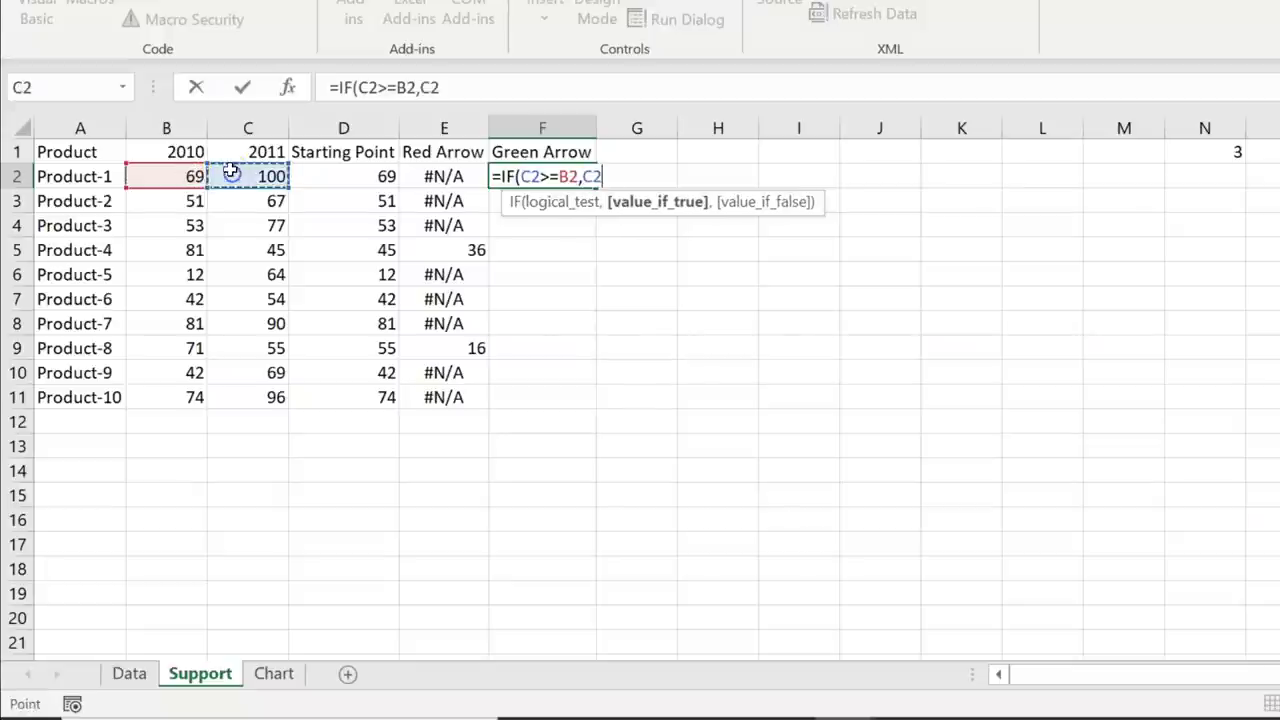
text(-)
click(157, 174)
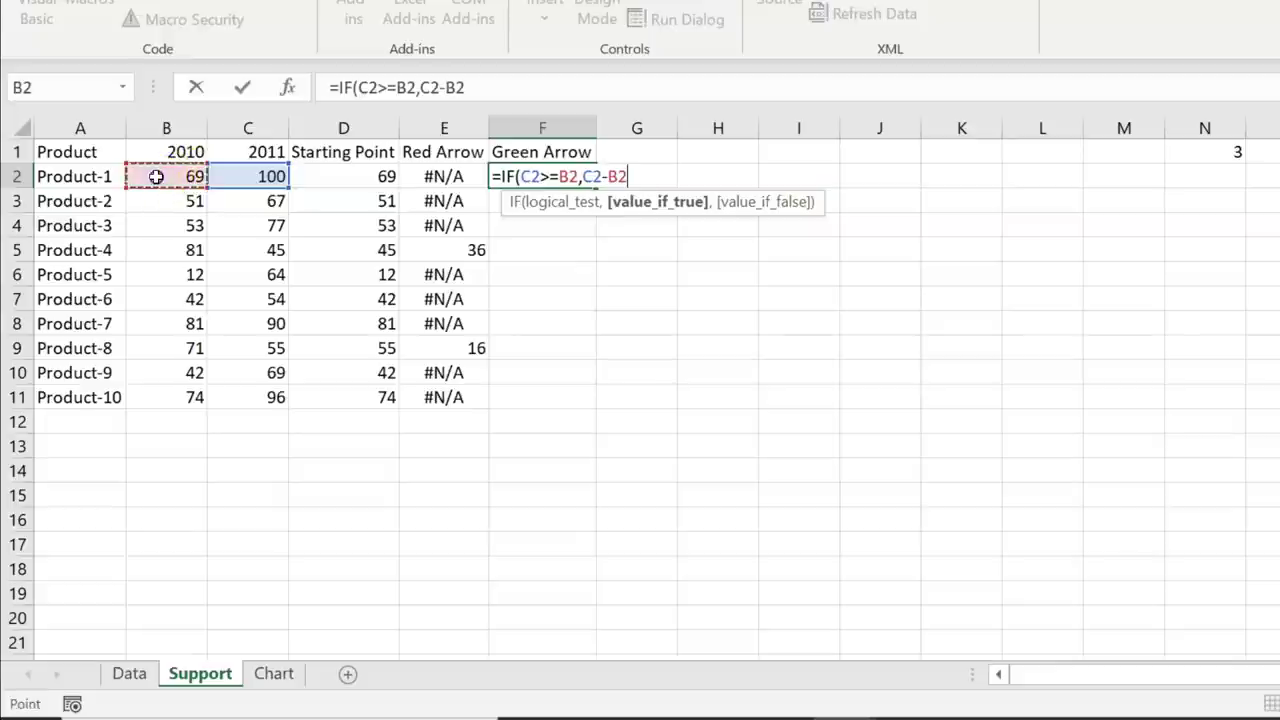
text(,na)
key(Tab)
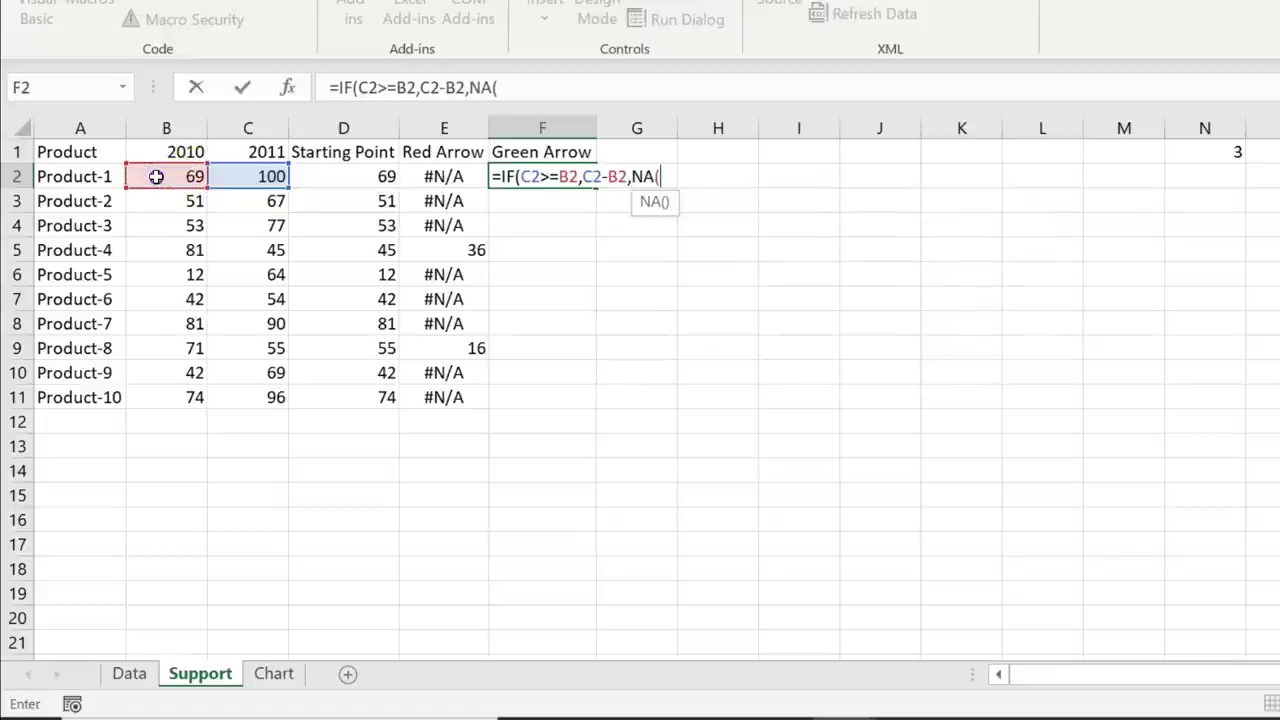
text()))
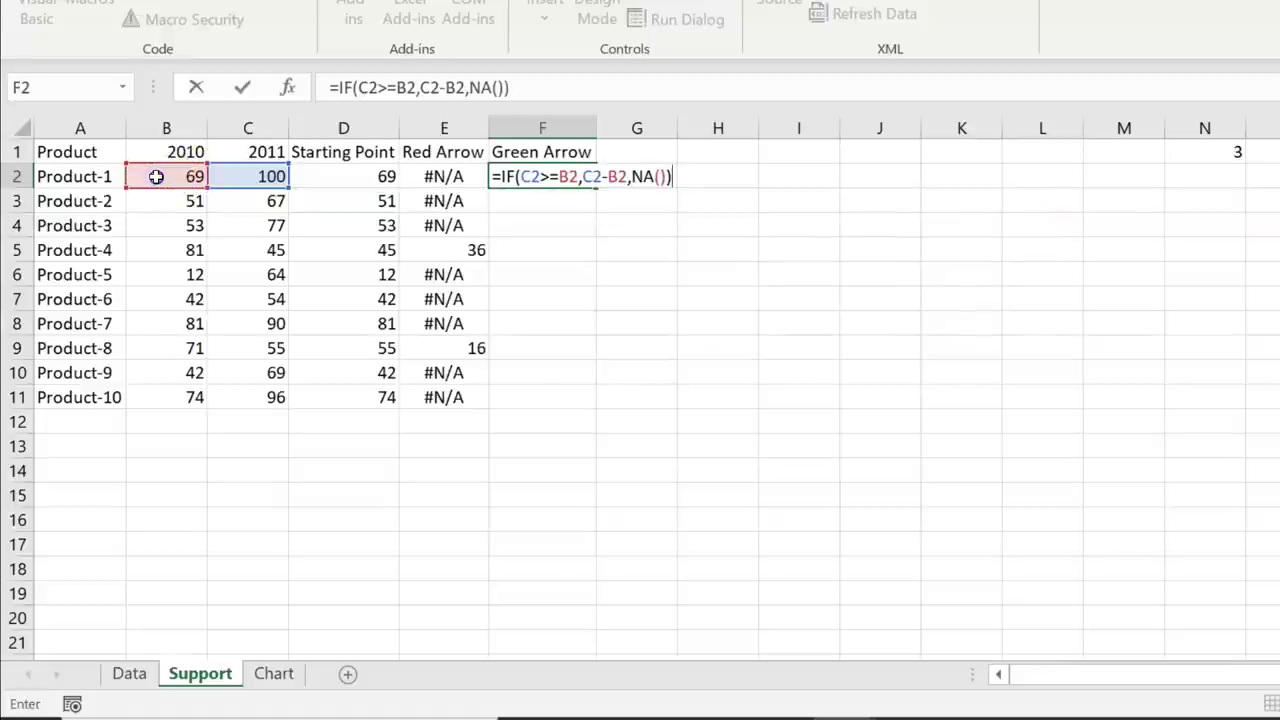
key(Return)
- Fill the F2 Green Arrow formula down through F11 for all ten products
key(Up)
key(Left)
key(ctrl+Down)
key(Right)
key(ctrl+shift+Up)
key(ctrl+d)
key(ctrl+Up)
key(Down)
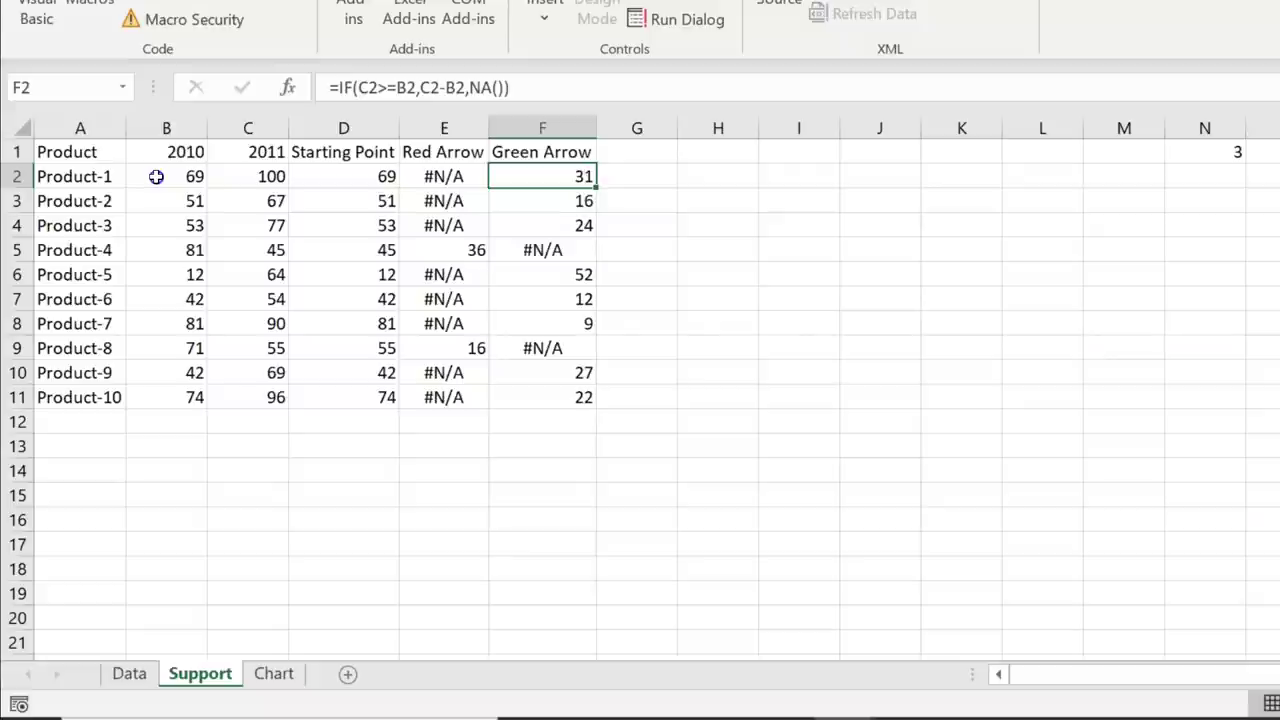
drag(571, 174, 583, 397)
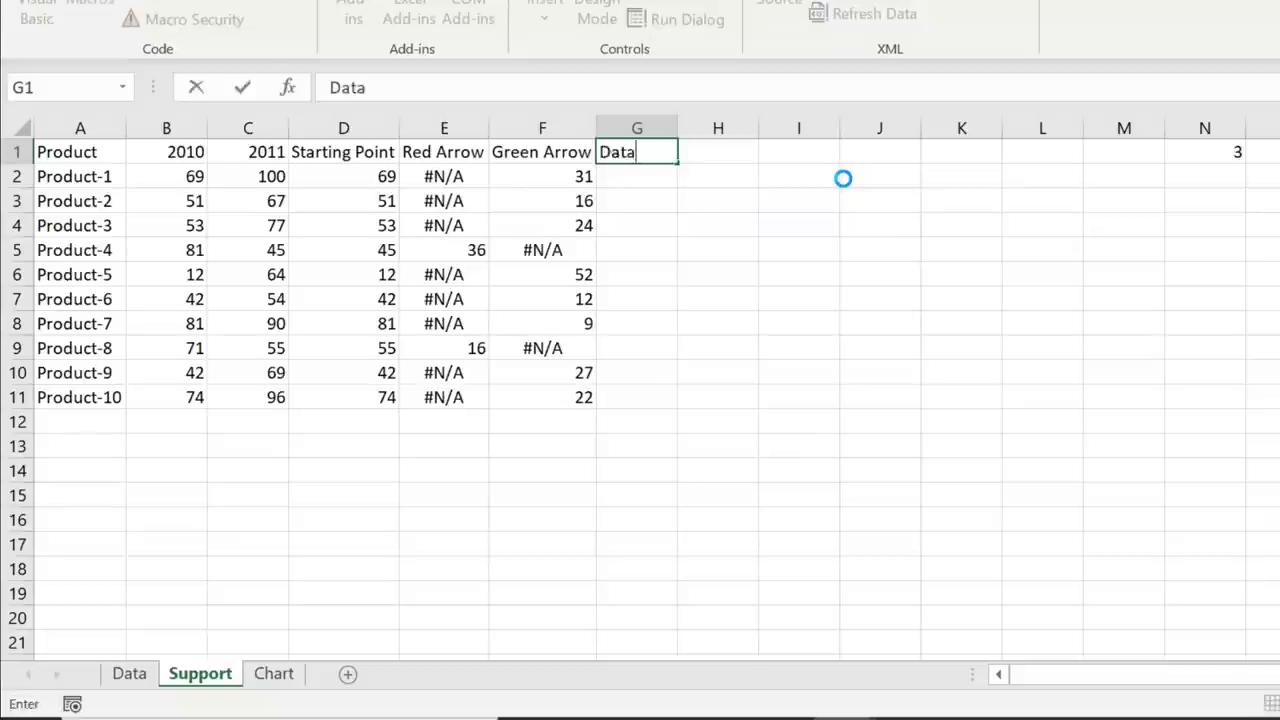
- Enter the header Data Labels in G1 and autofit the width of column G
text(Data Labels)
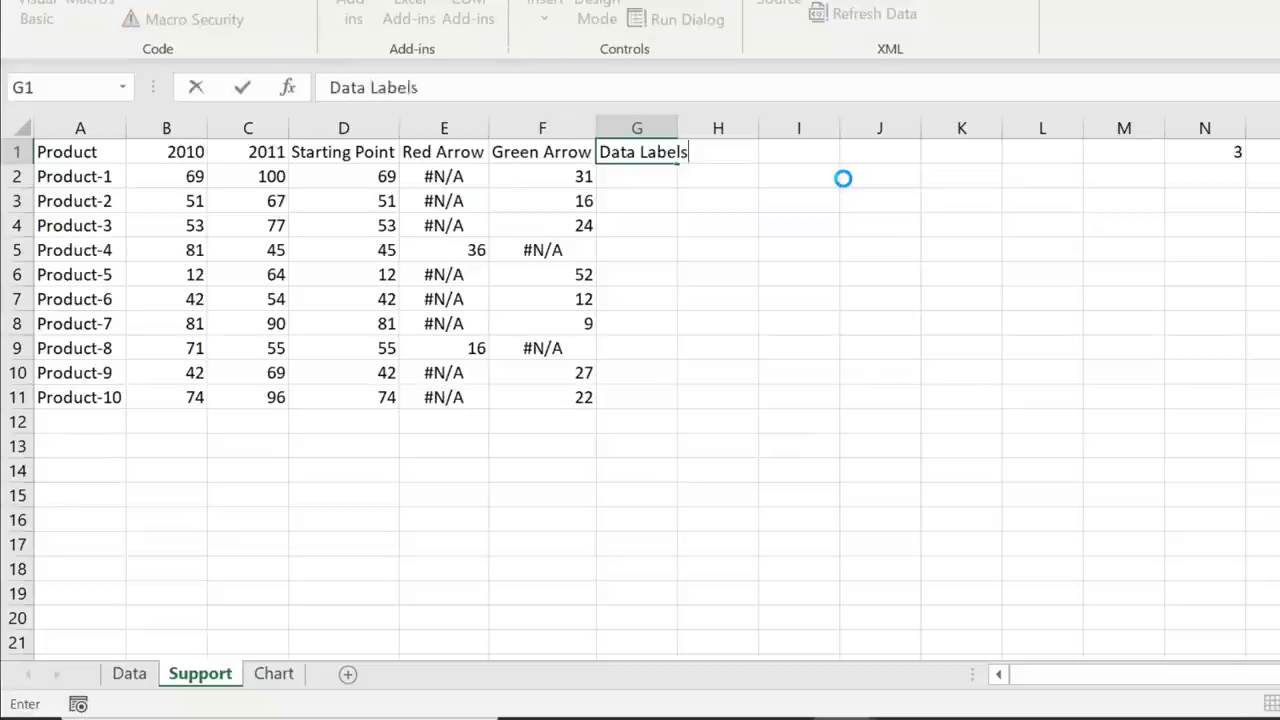
key(Return)
key(alt+h)
key(o)
key(i)
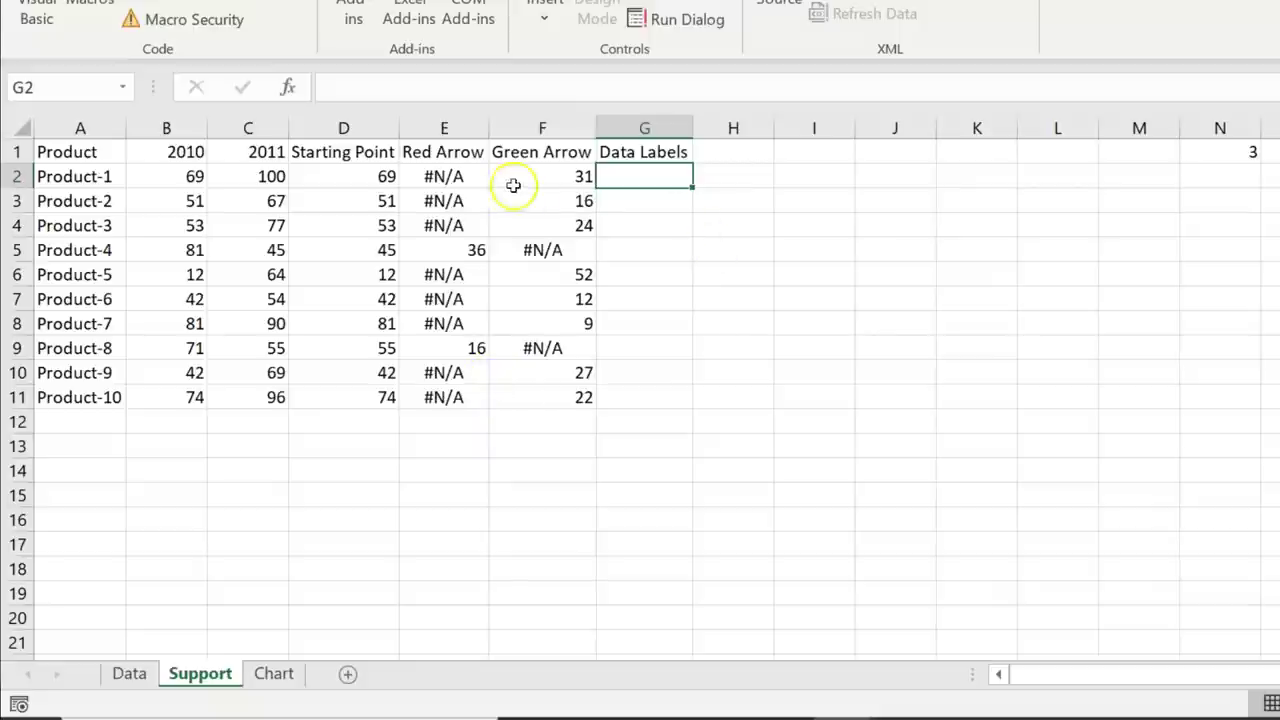
- Try the gap options on the Chart sheet and leave Gap in Numbers selected
click(274, 673)
click(320, 300)
click(514, 294)
click(374, 300)
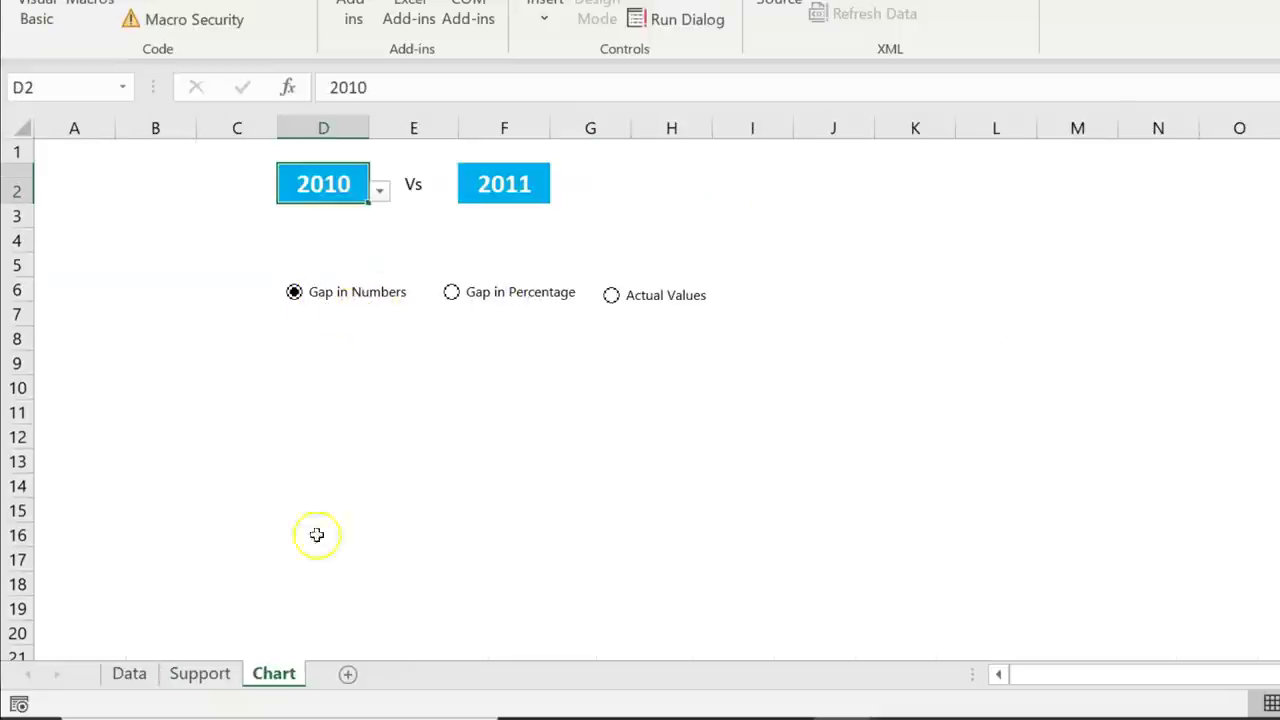
- Start an IF formula in G2 of the Support sheet, under Data Labels, that tests whether C2>=B2
click(201, 673)
text(=if)
key(Tab)
key(Left)
key(Left)
key(Left)
key(Left)
text(>=)
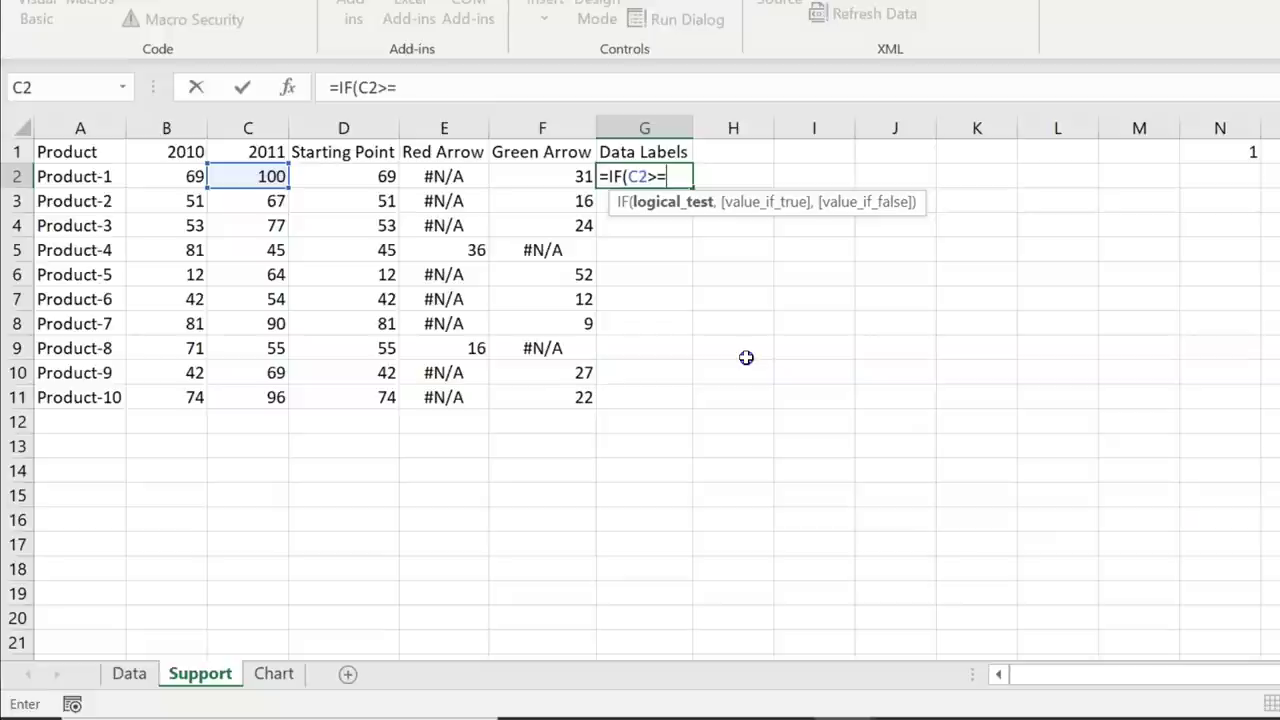
key(Left)
key(Left)
key(Left)
key(Left)
key(Left)
text(,)
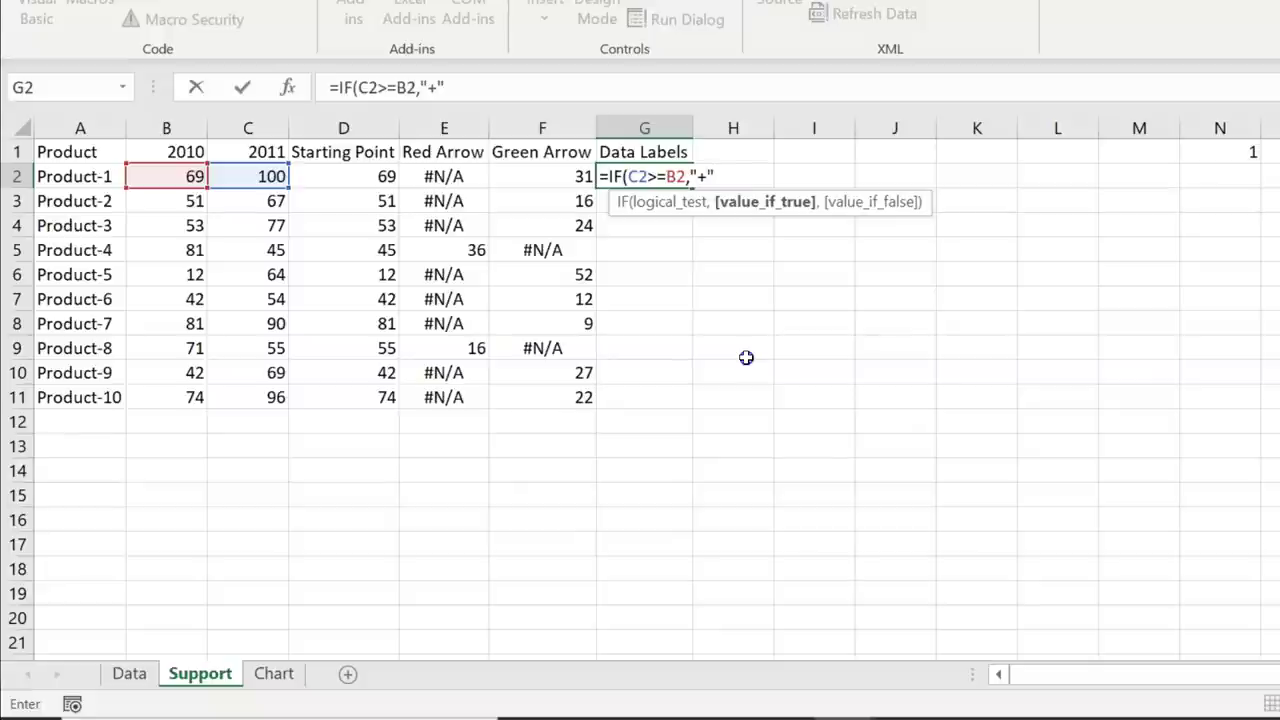
- Complete G2's IF formula with "+" as the true result and "-" as the false result, and commit it
text("+",)
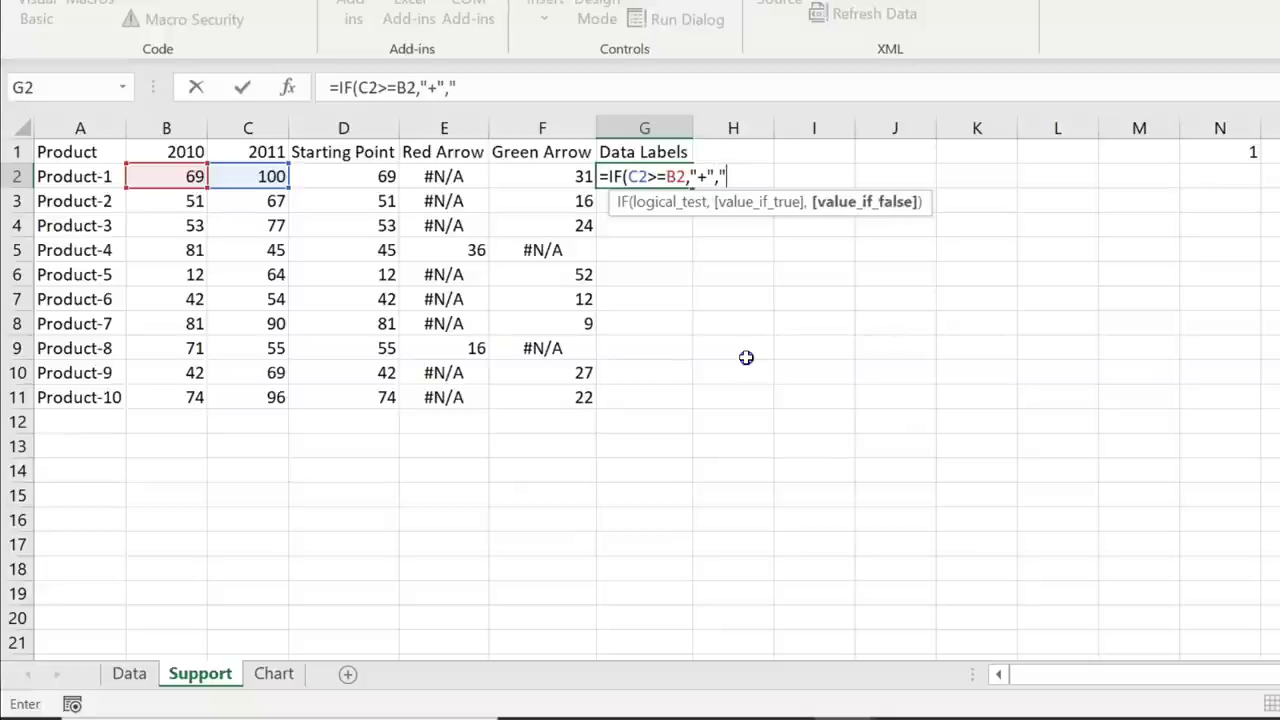
text("_")
key(BackSpace)
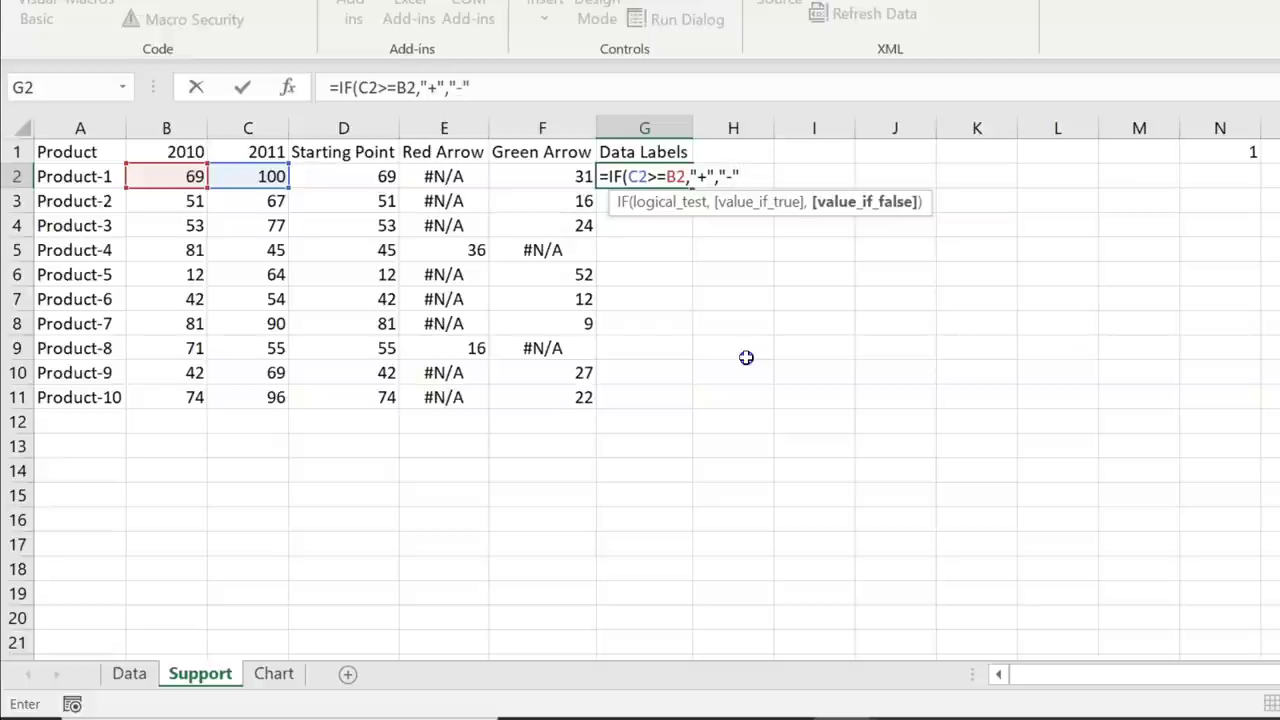
text("))
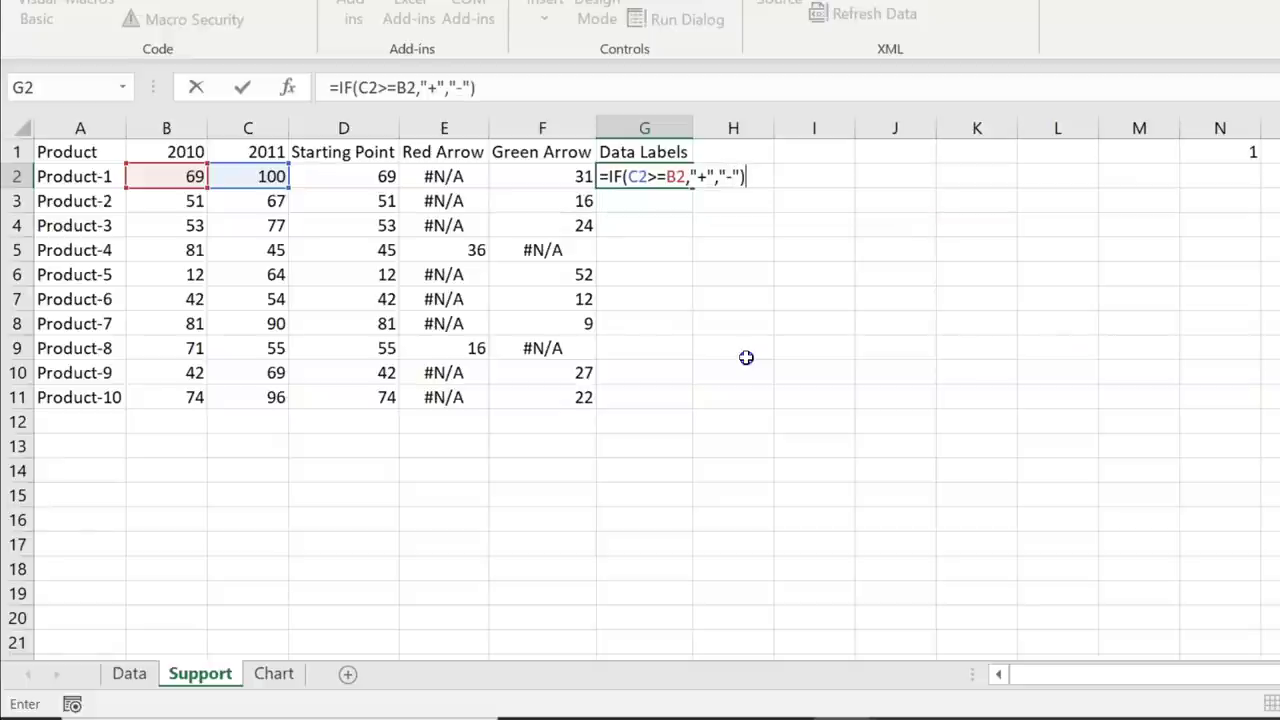
key(Return)
key(Up)
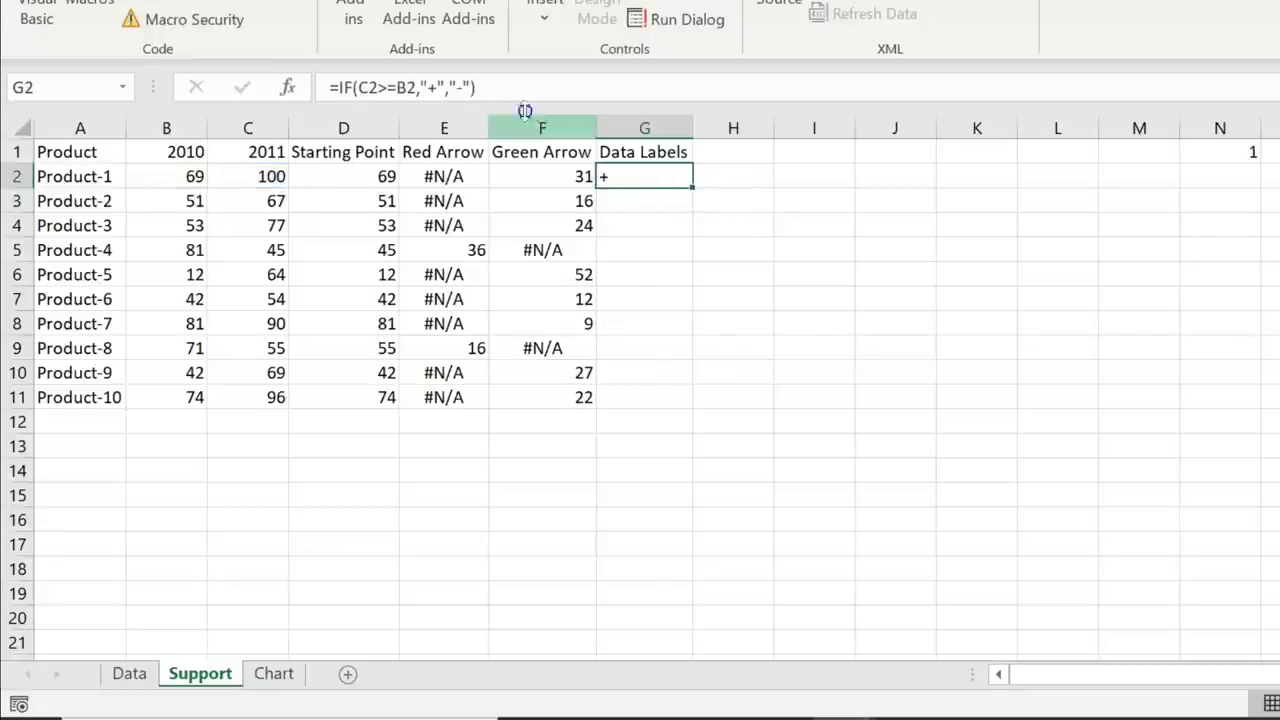
- Append to G2's formula, joined with &, a second IF that tests whether $N$1=1
click(511, 84)
text(&)
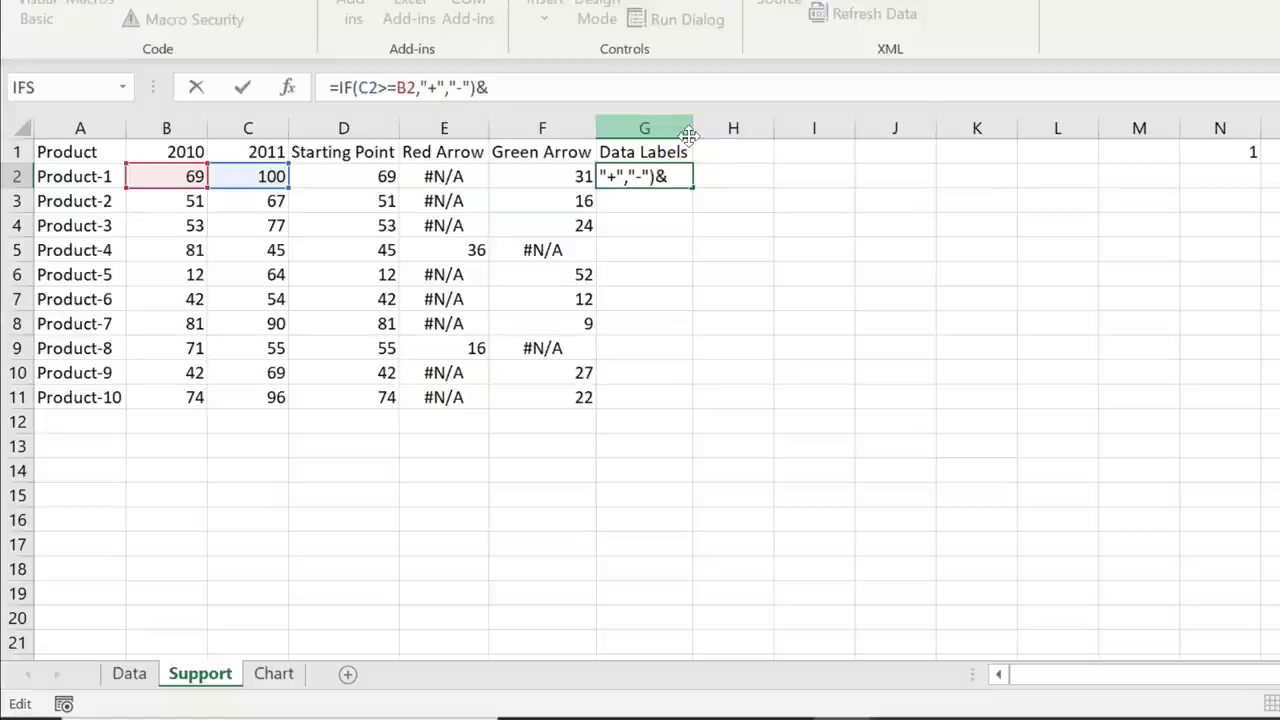
text(if)
key(Tab)
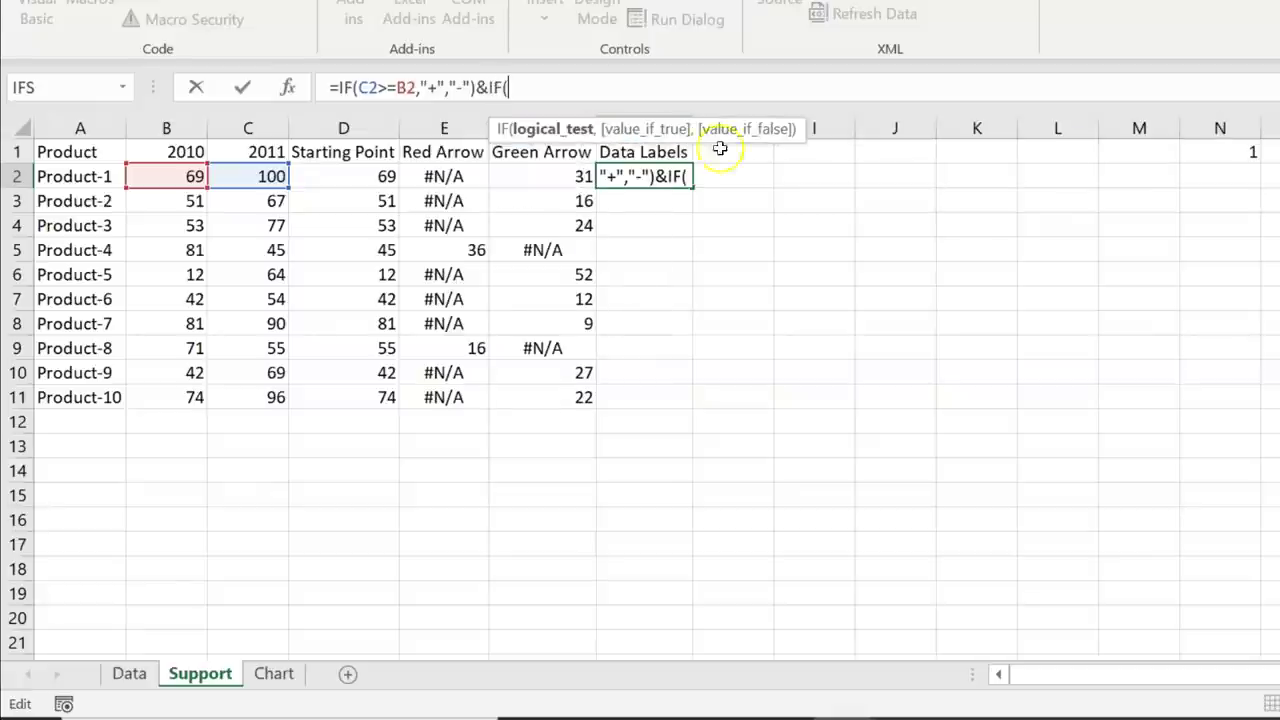
click(1240, 155)
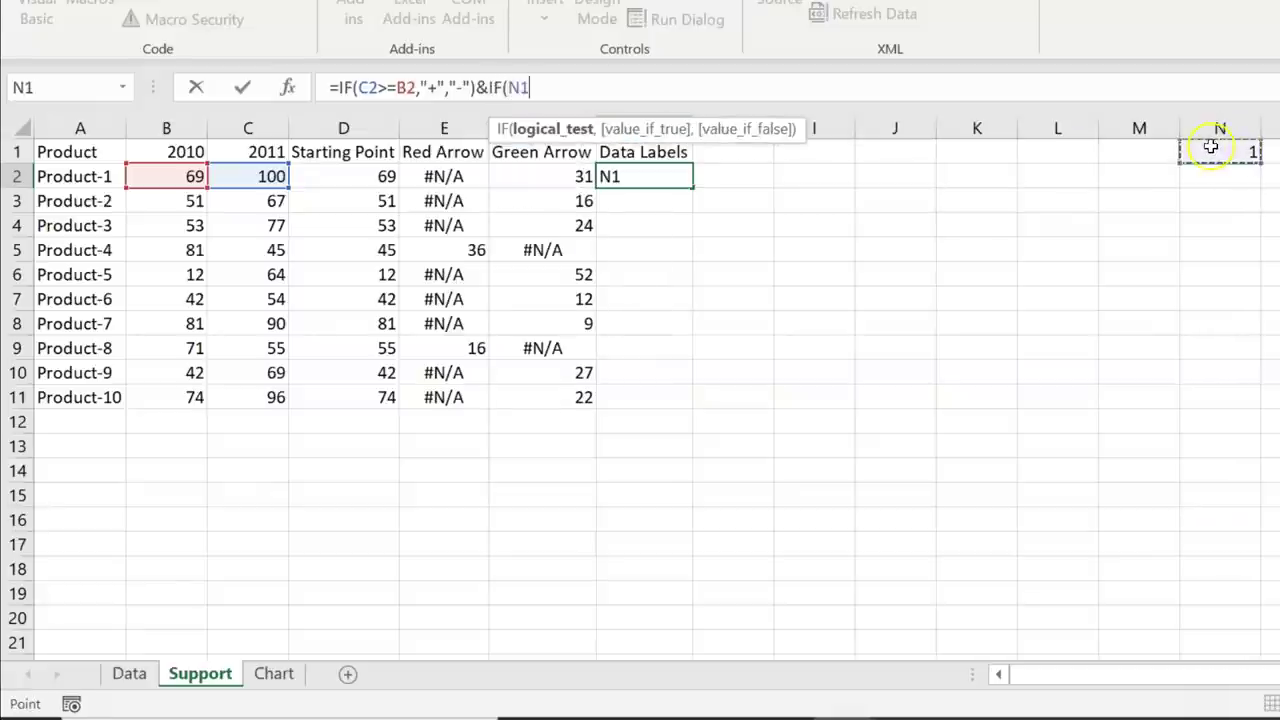
key(F4)
text(=)
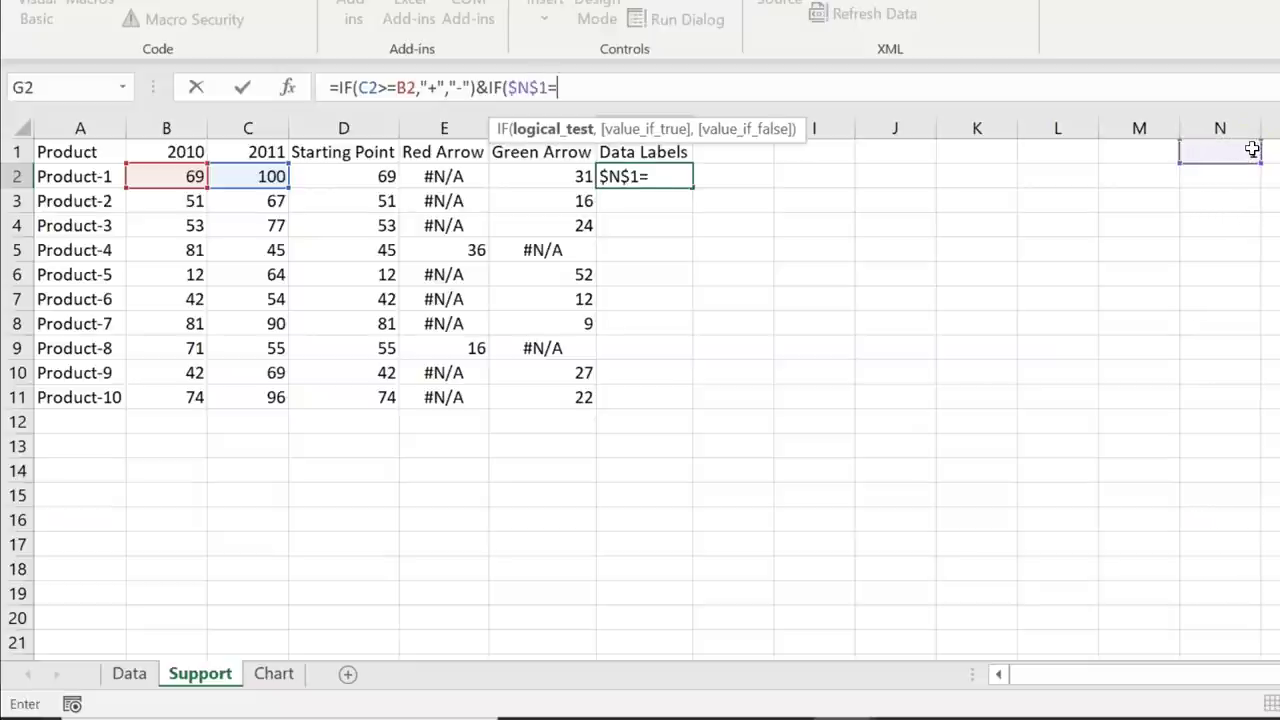
text(1,)
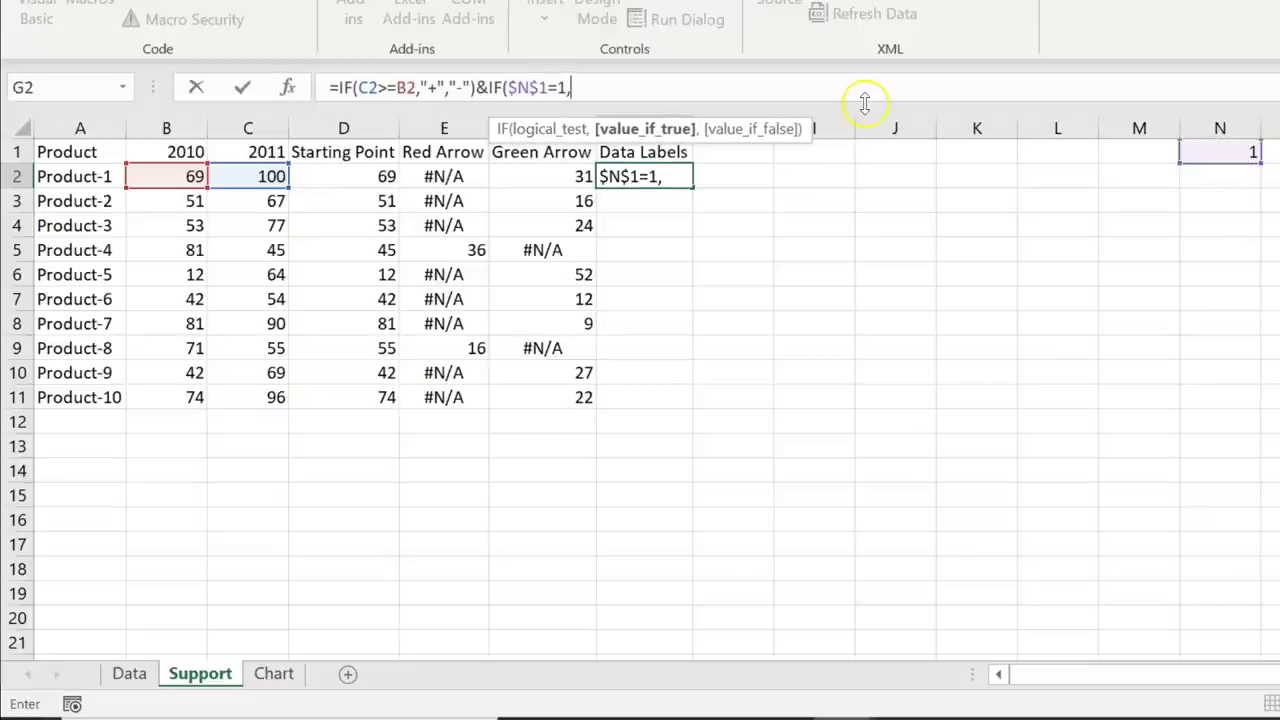
- Enter ABS(C2-B2) as the true result of G2's second IF and review the ABS expression
text(ab)
key(Tab)
click(240, 172)
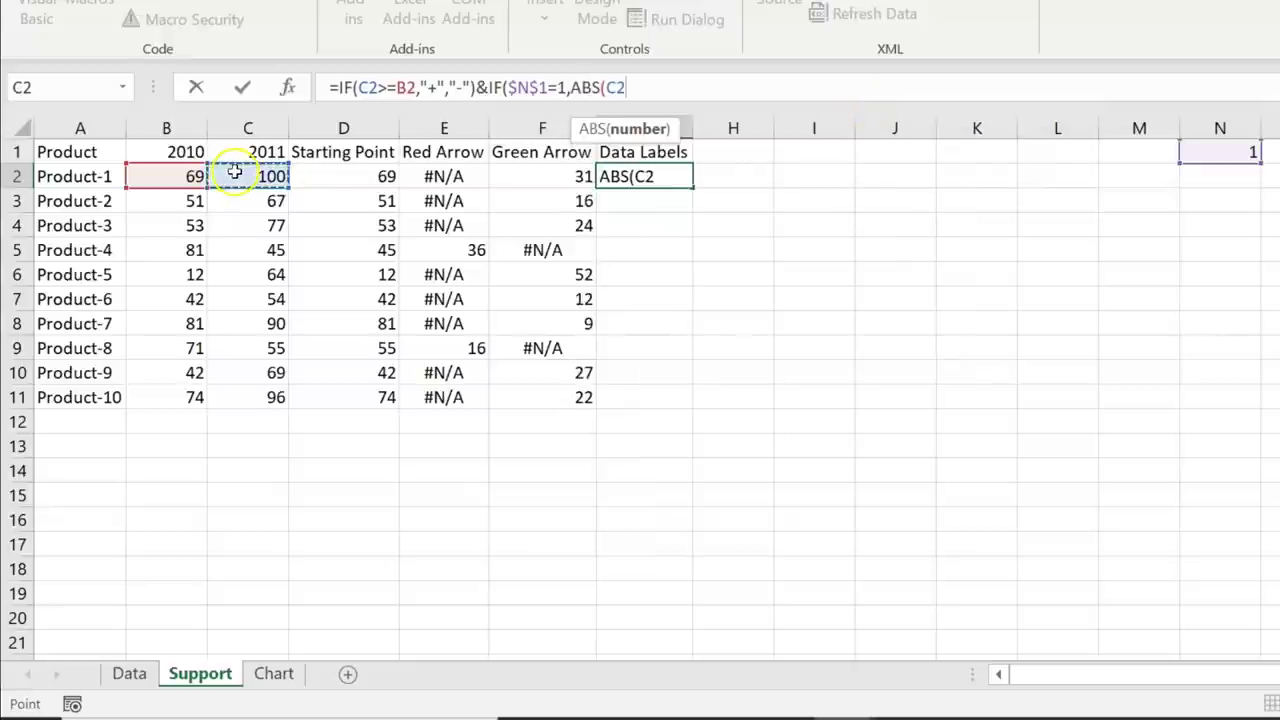
text(-)
click(166, 172)
text())
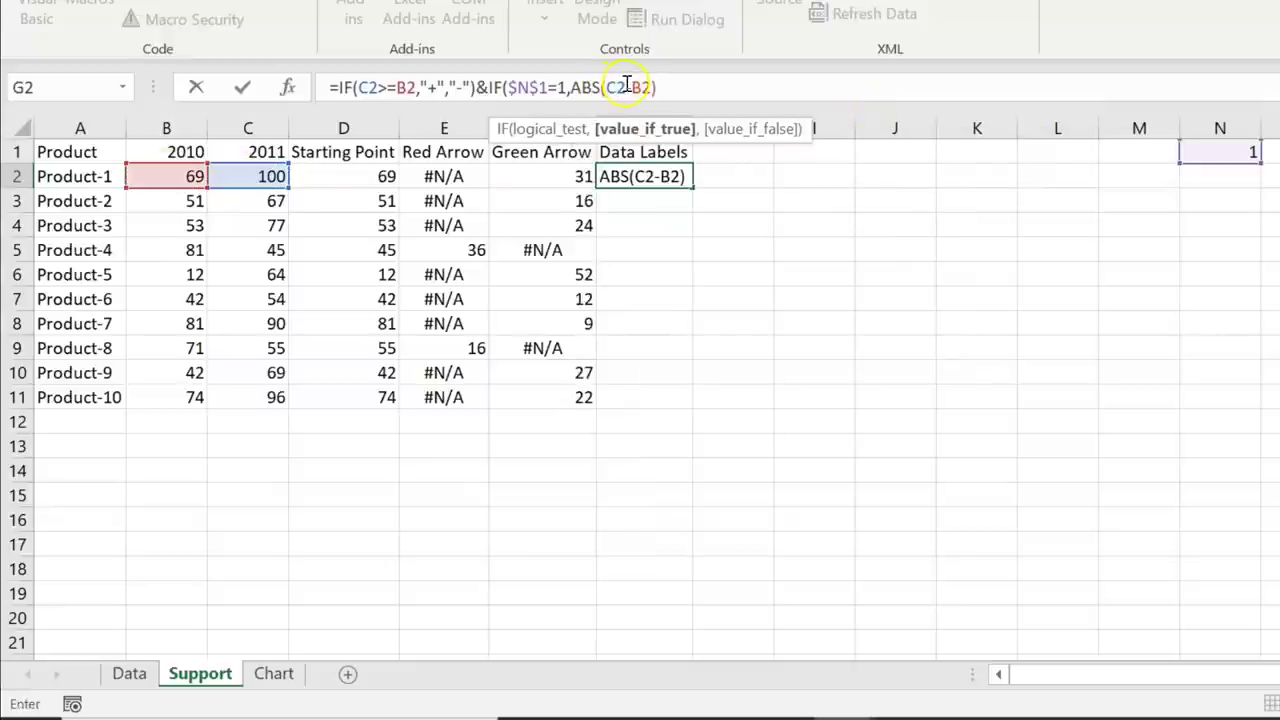
click(636, 87)
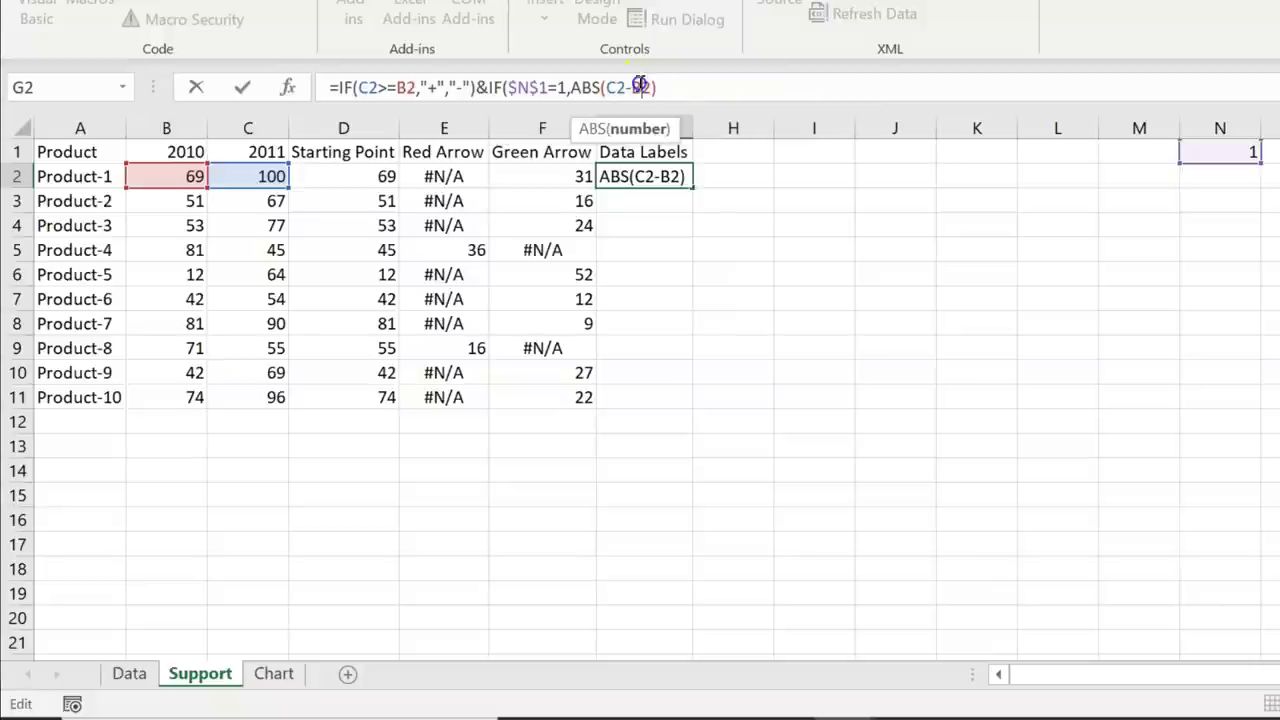
drag(607, 87, 652, 87)
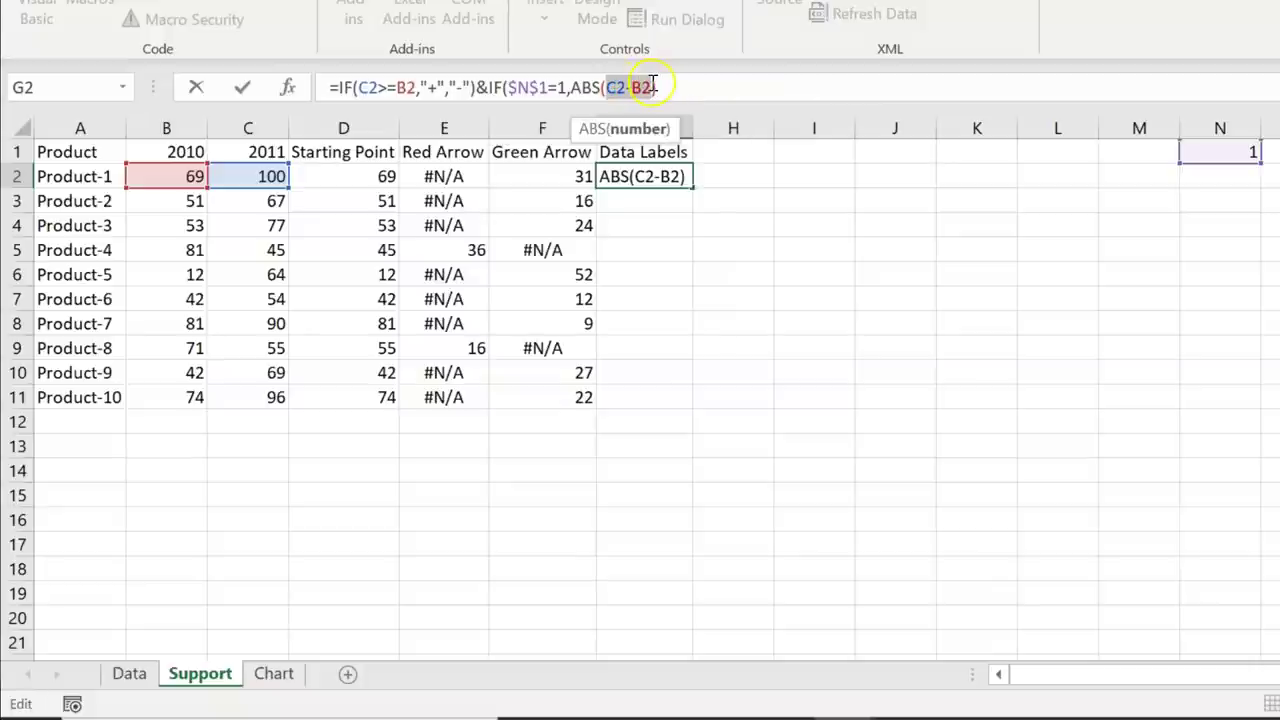
double_click(585, 87)
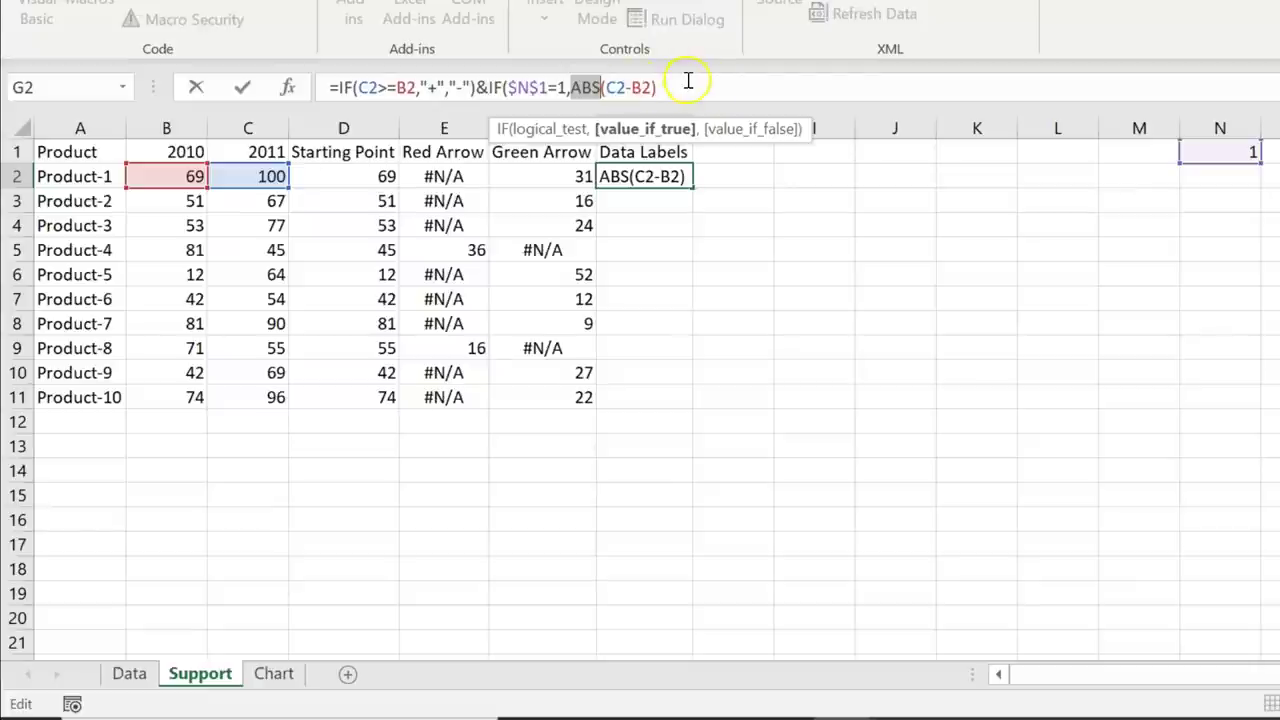
- Enter ABS(C2-B2)/B2 as the false result of G2's second IF
shift+click(657, 87)
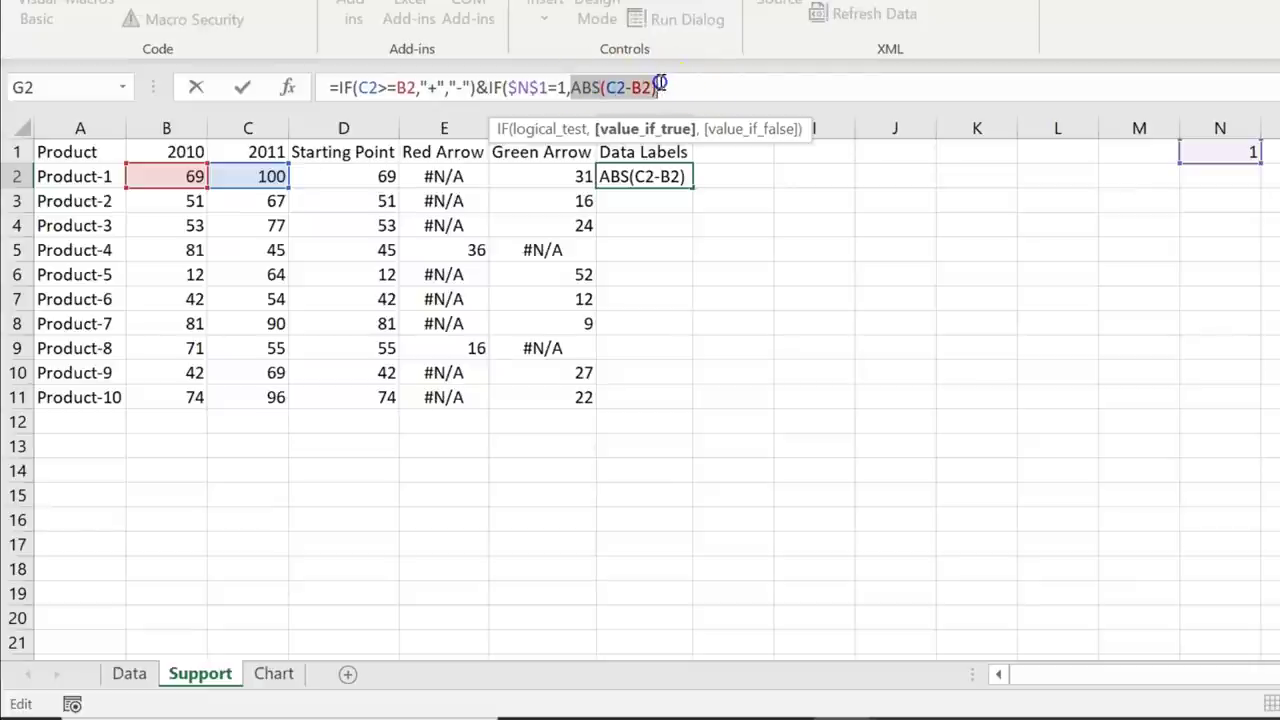
click(660, 87)
click(743, 89)
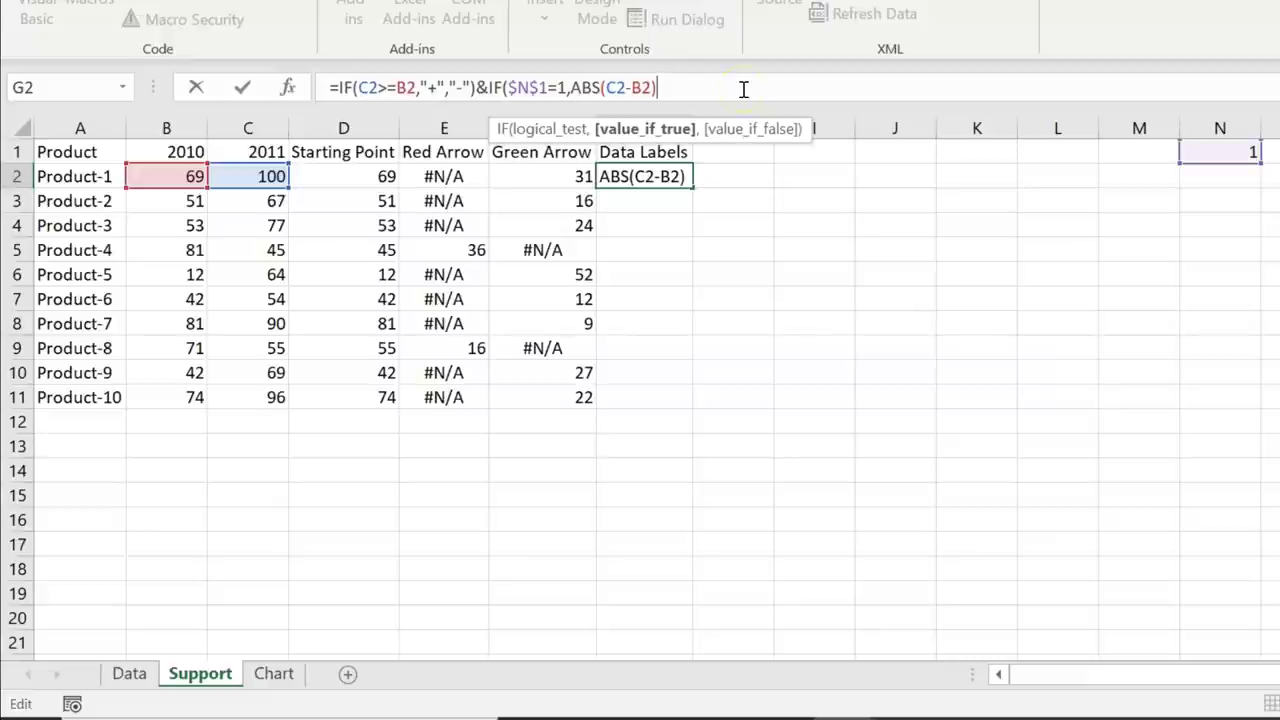
text(,)
click(726, 89)
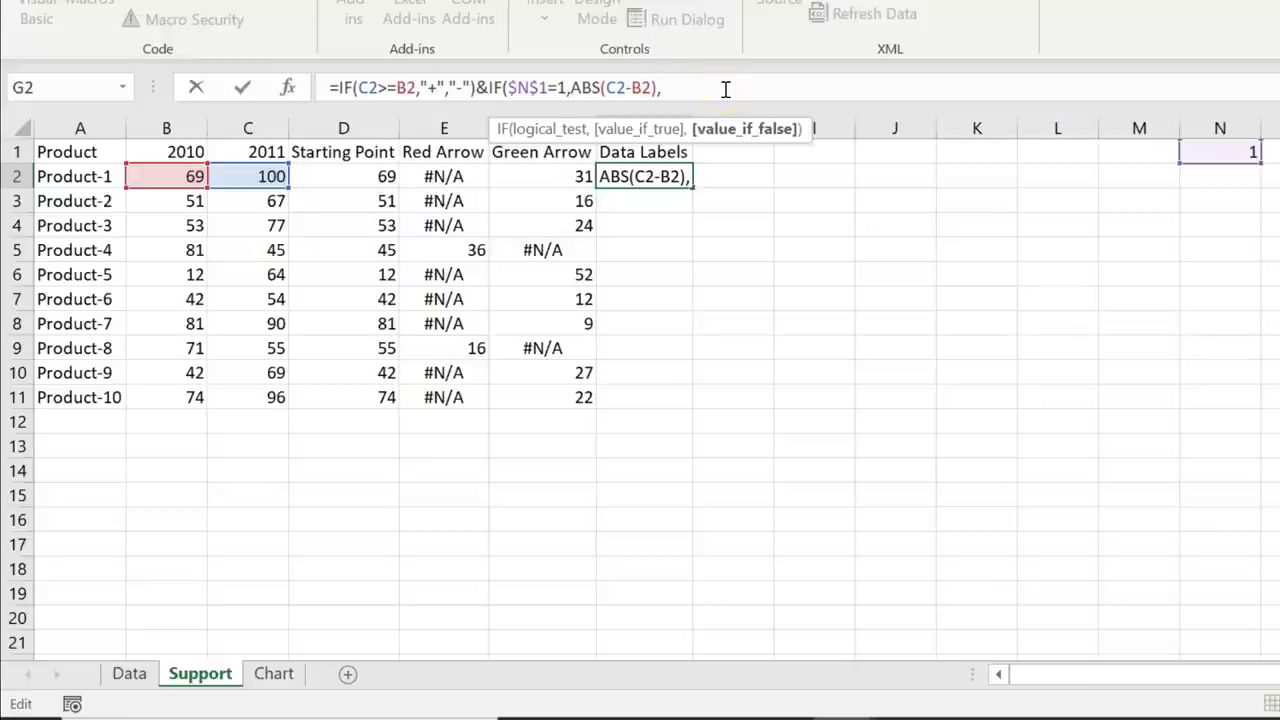
click(658, 87)
drag(658, 87, 571, 87)
click(692, 88)
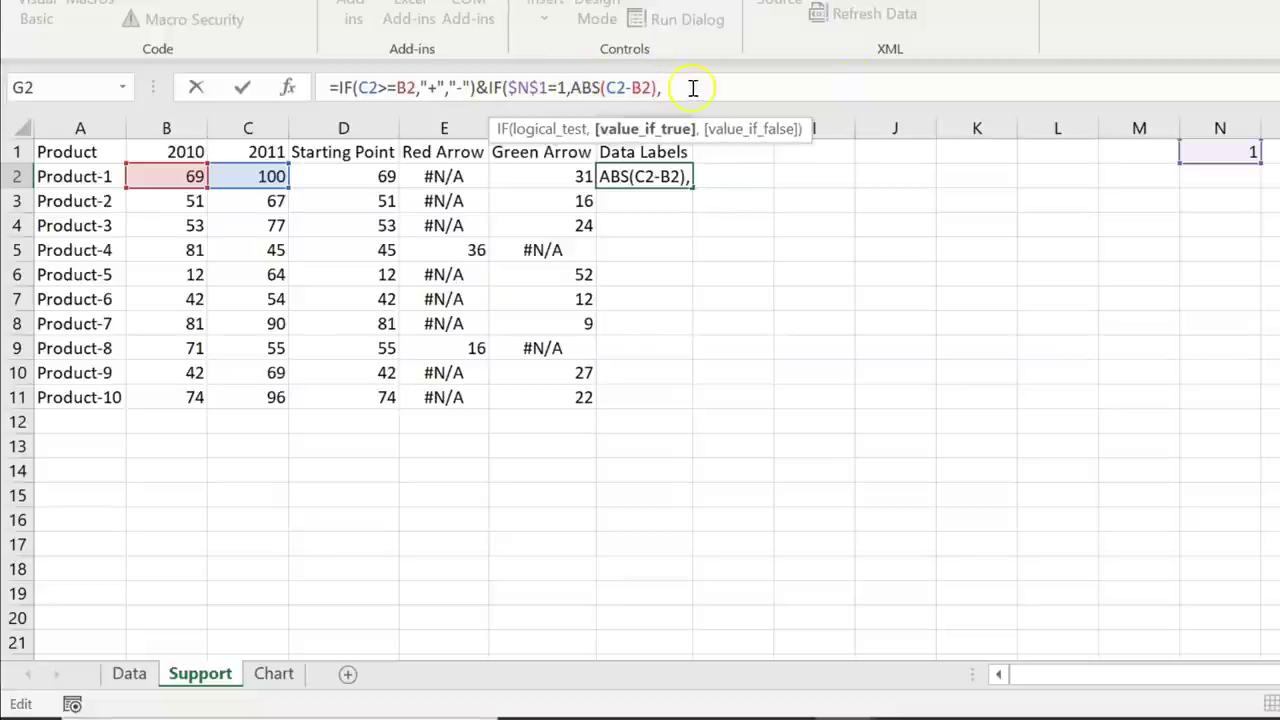
key(ctrl+v)
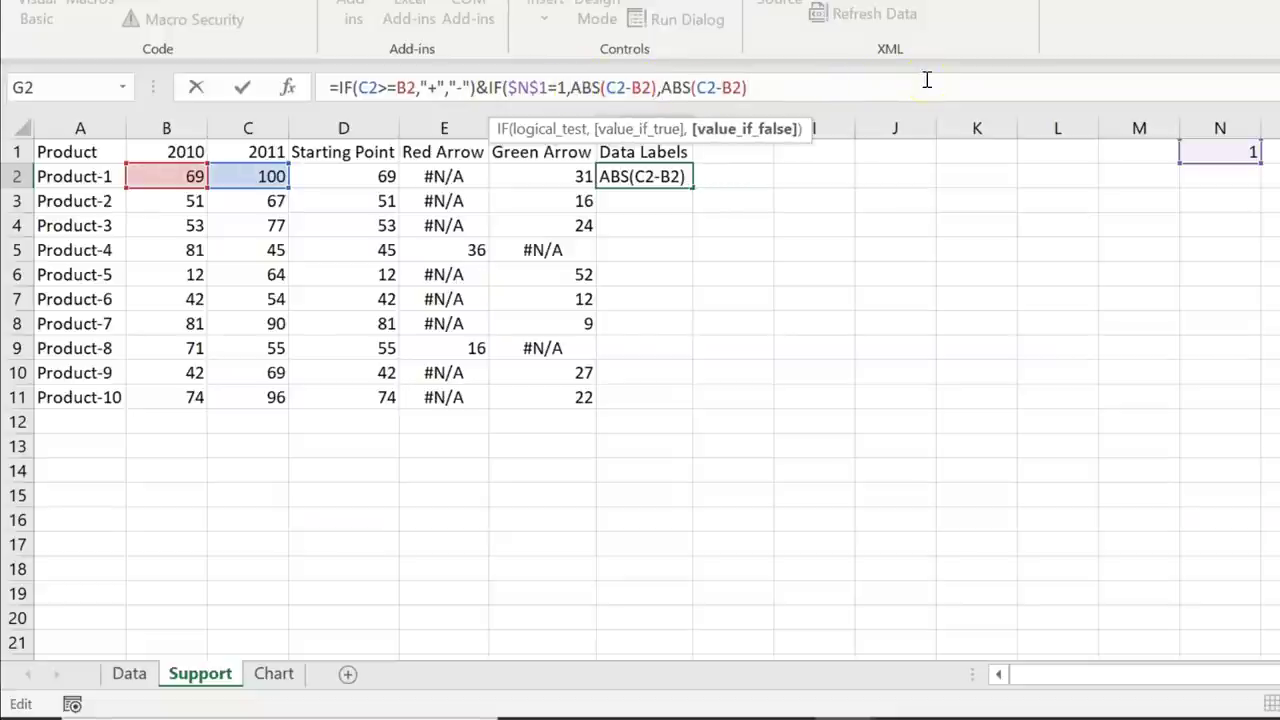
text(/)
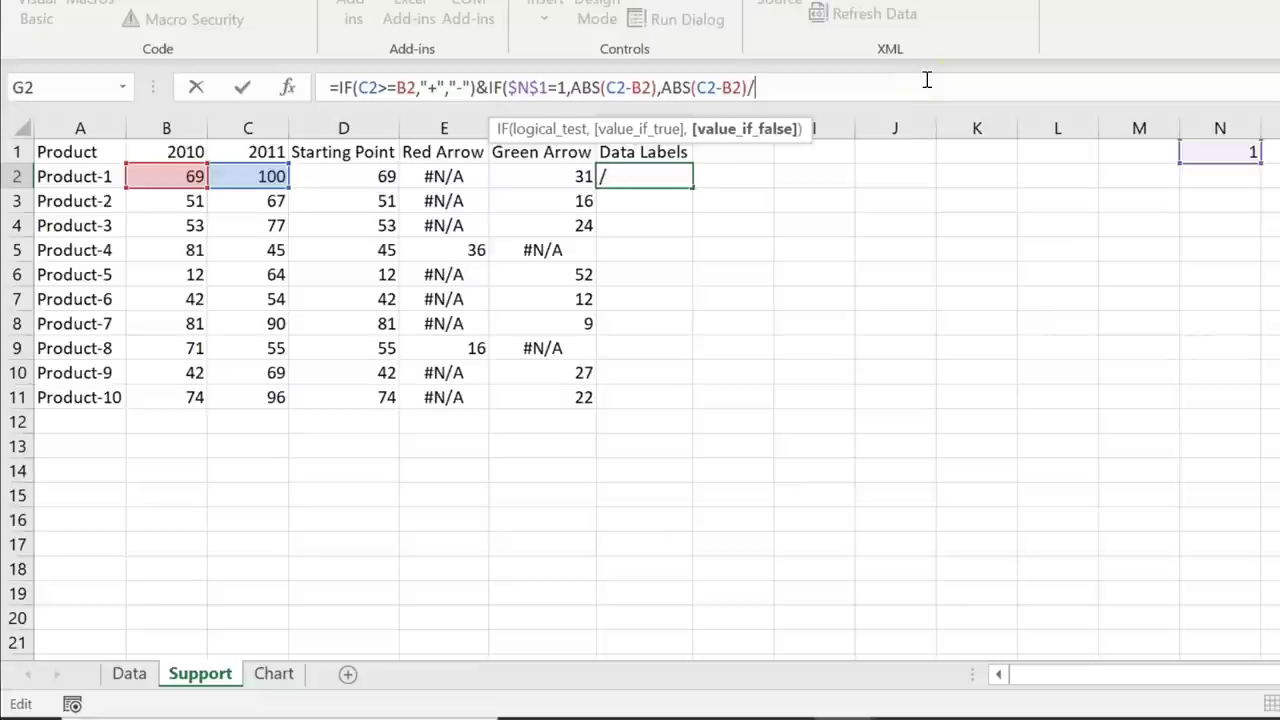
text(B)
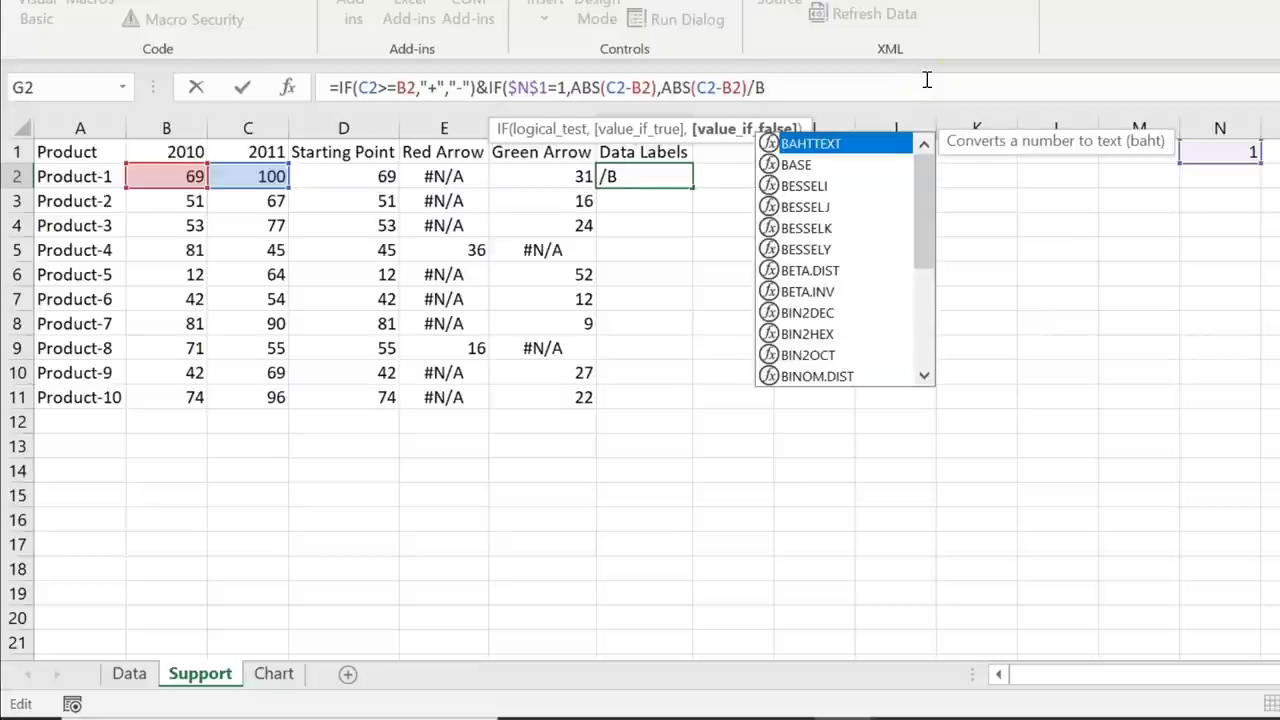
text(2)
- Wrap the false result ABS(C2-B2)/B2 of G2's second IF in a TEXT function
drag(662, 87, 855, 87)
key(ctrl+c)
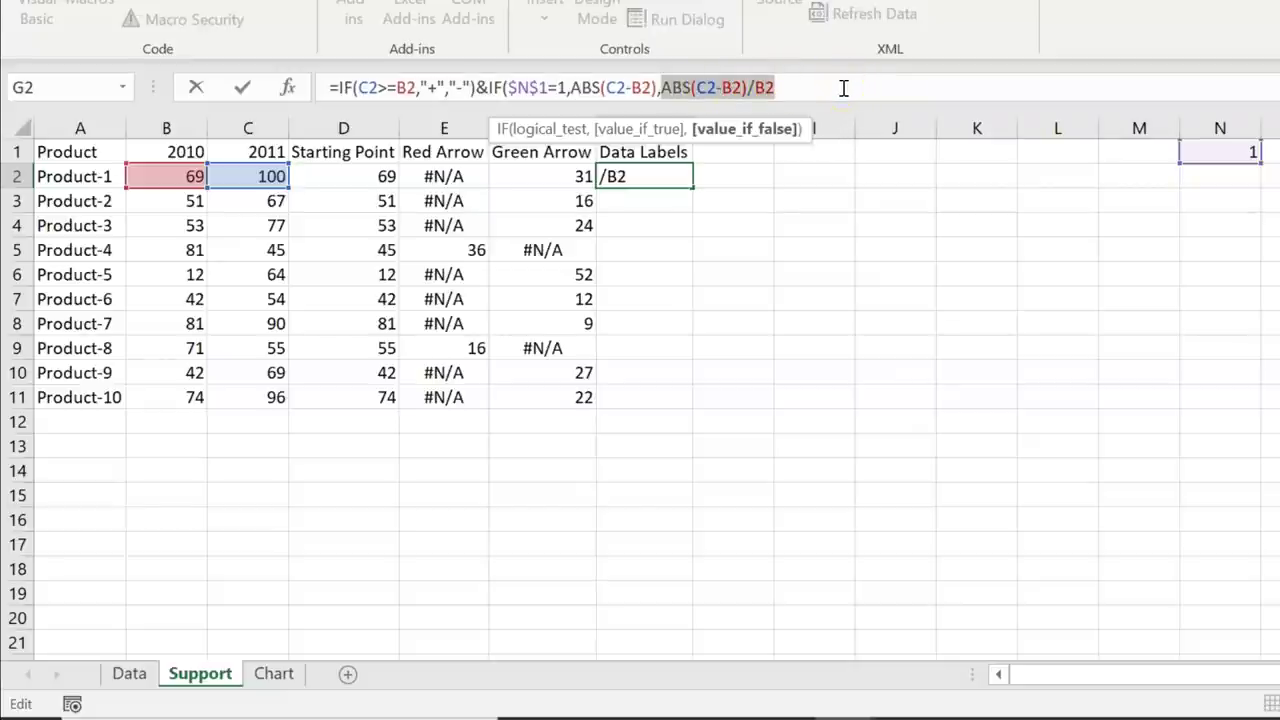
key(BackSpace)
text(te)
key(Tab)
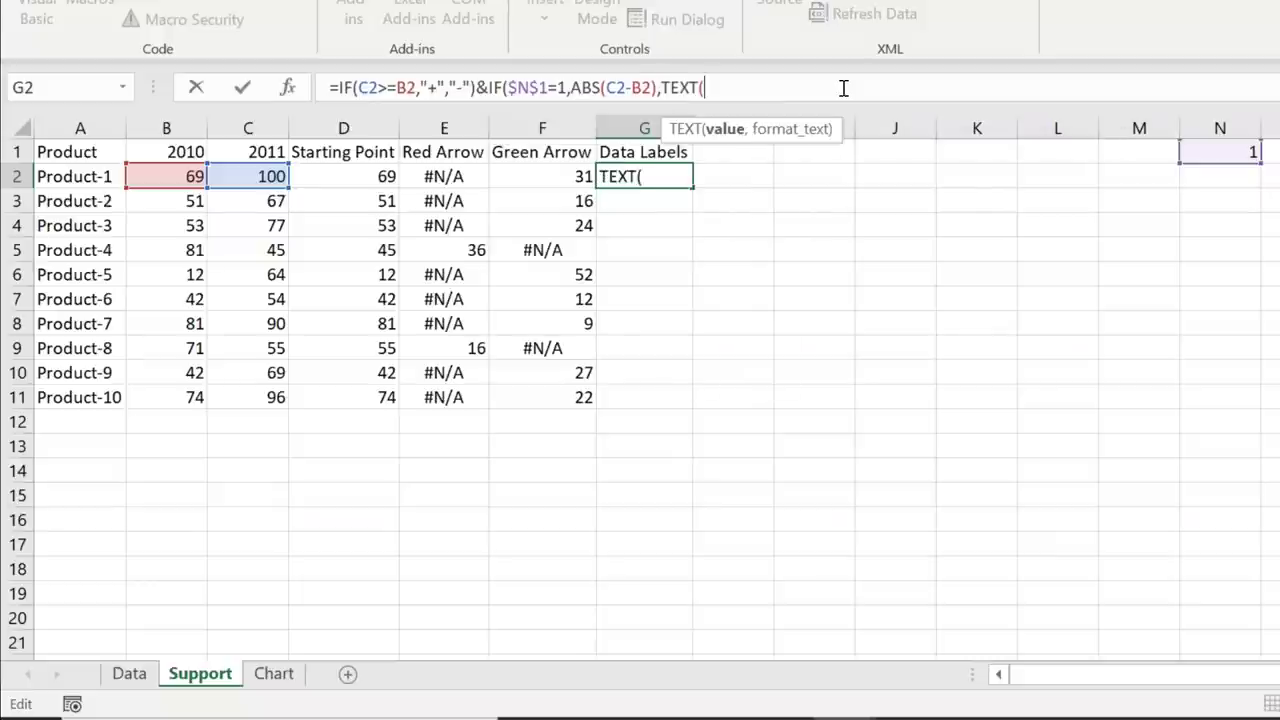
key(ctrl+v)
text(,)
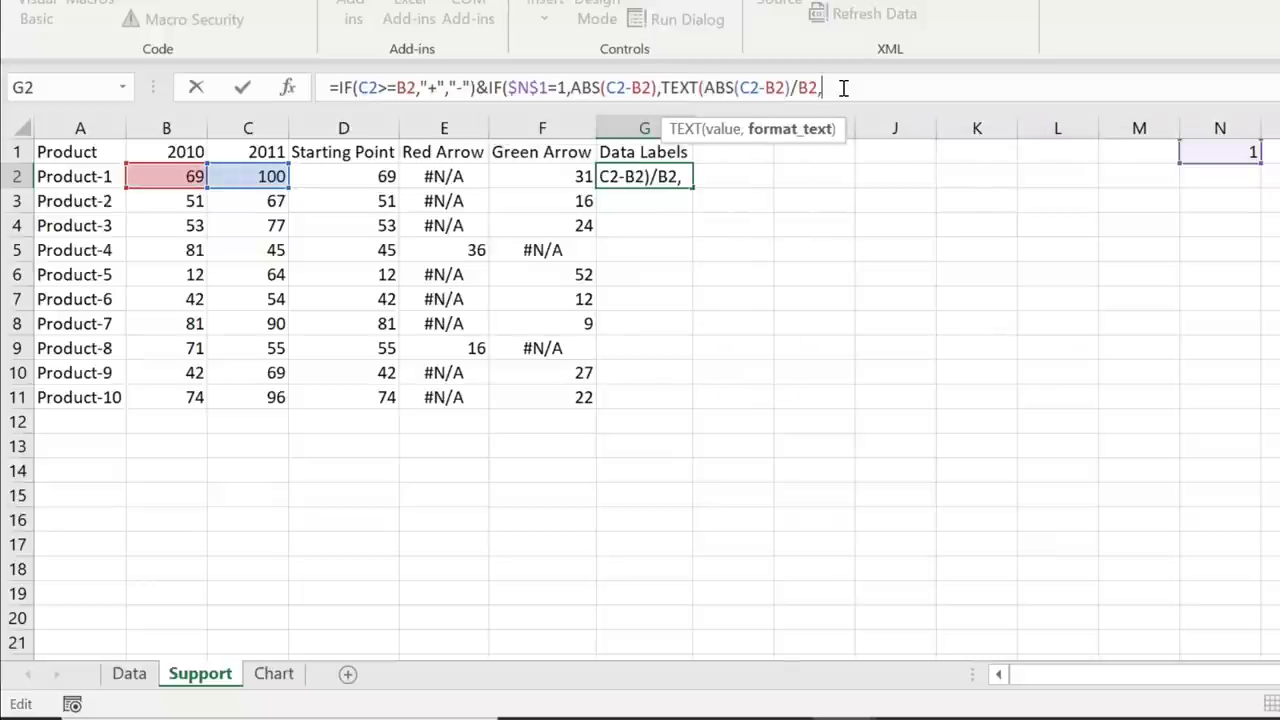
- Give the TEXT function in G2 the format "0%" and commit the formula, accepting the proposed closing-bracket correction
text("0")
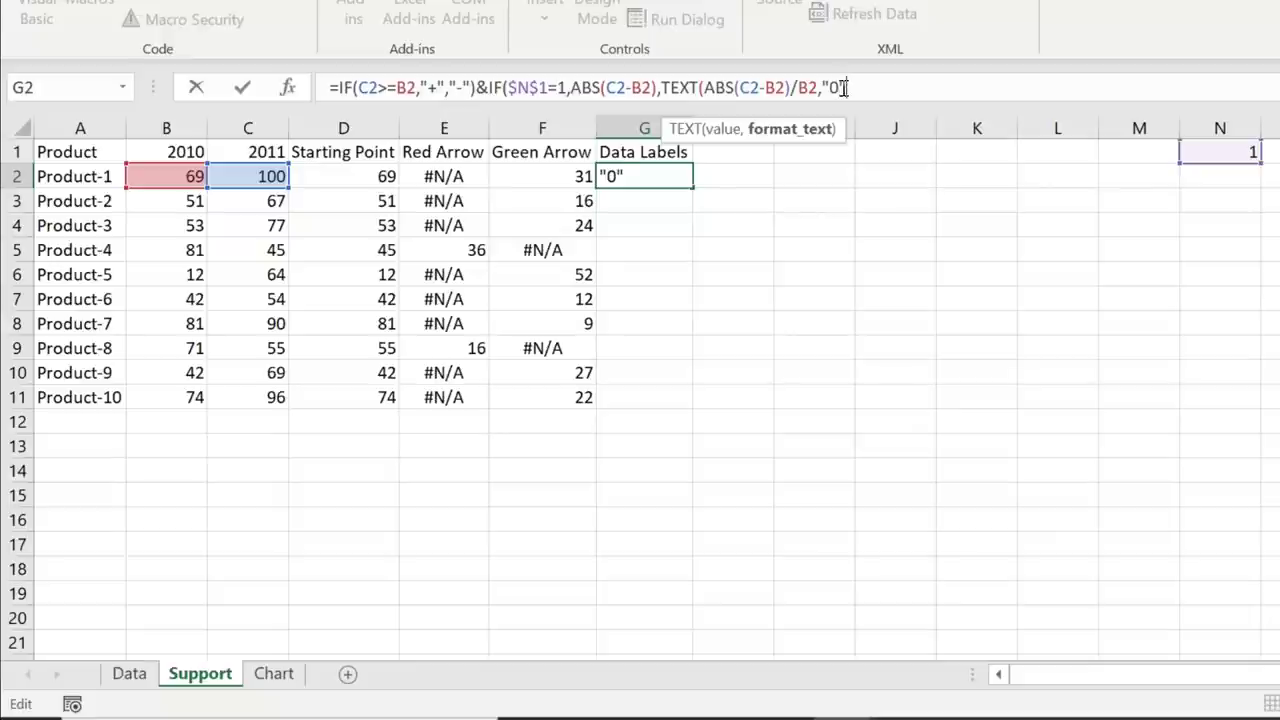
key(Left)
text(%)
key(Right)
text())
key(Return)
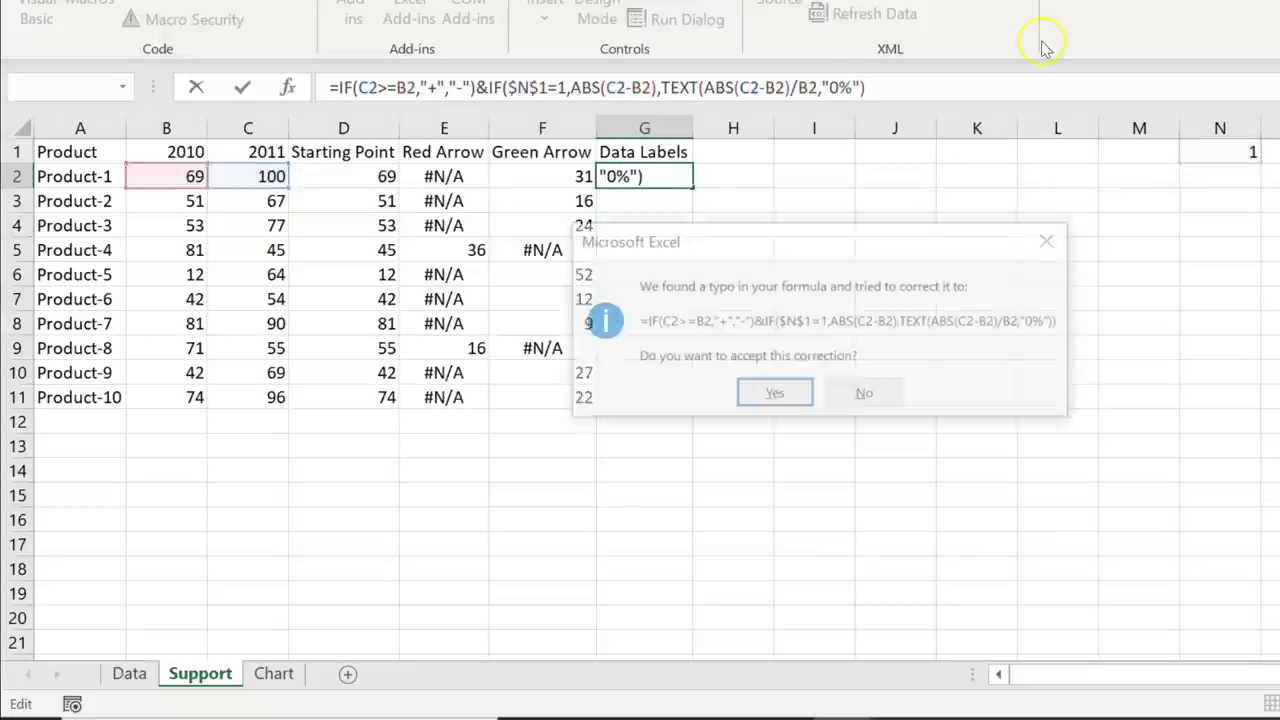
key(Return)
key(Up)
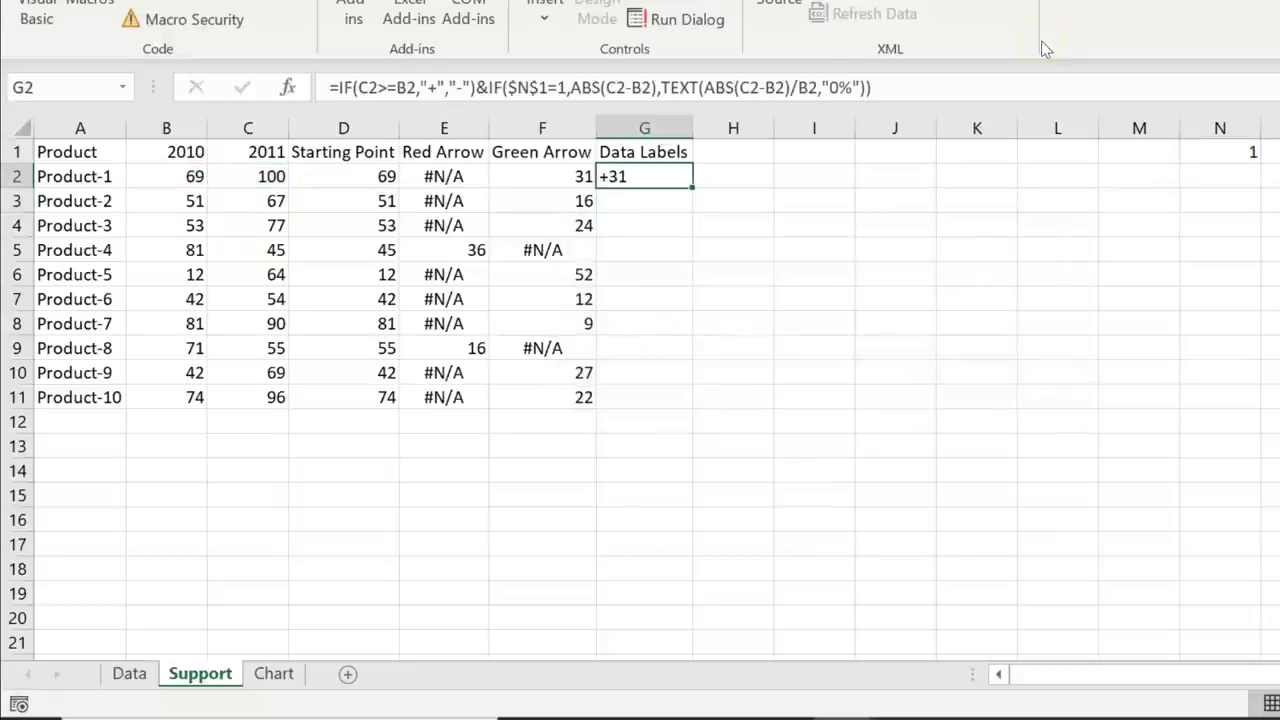
- Fill G2's Data Labels formula down to G11 and review the labels of several products
double_click(692, 185)
click(794, 174)
click(660, 177)
click(656, 203)
click(658, 226)
click(657, 299)
click(648, 344)
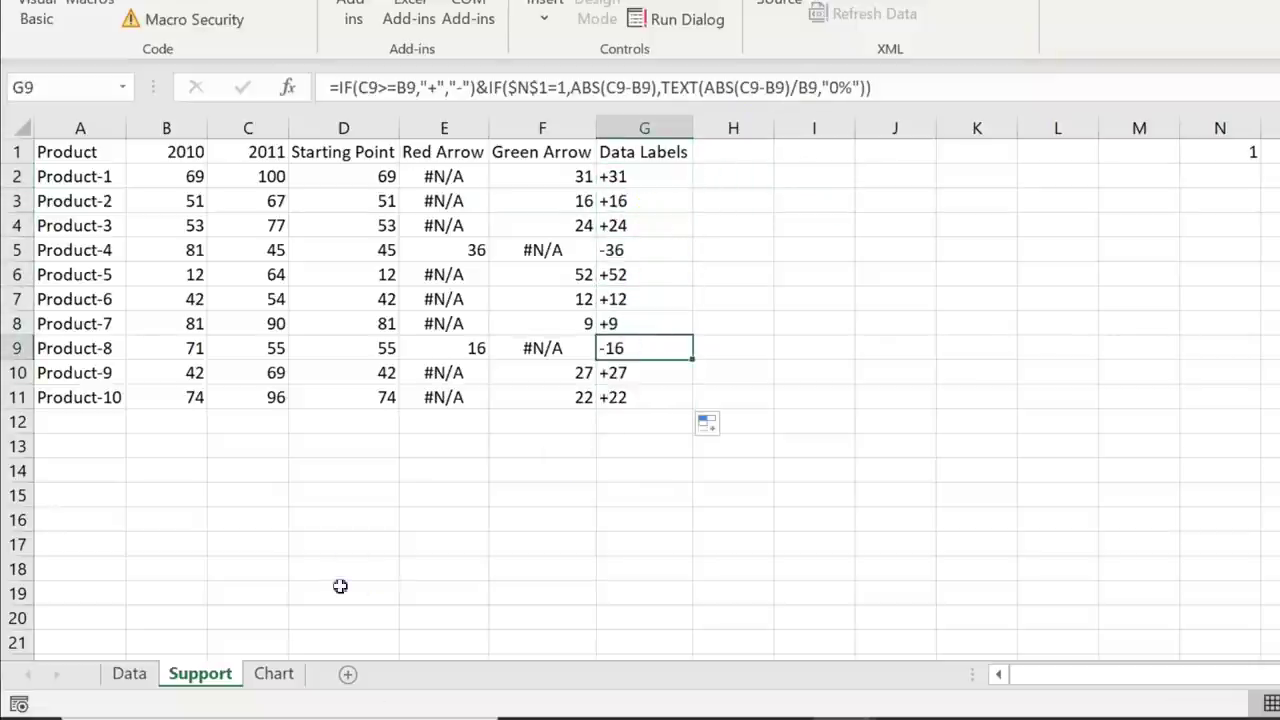
- Choose Gap in Percentage on the Chart sheet and check the Support sheet's Data Labels against the 2010 and 2011 values
click(130, 674)
click(195, 674)
click(273, 674)
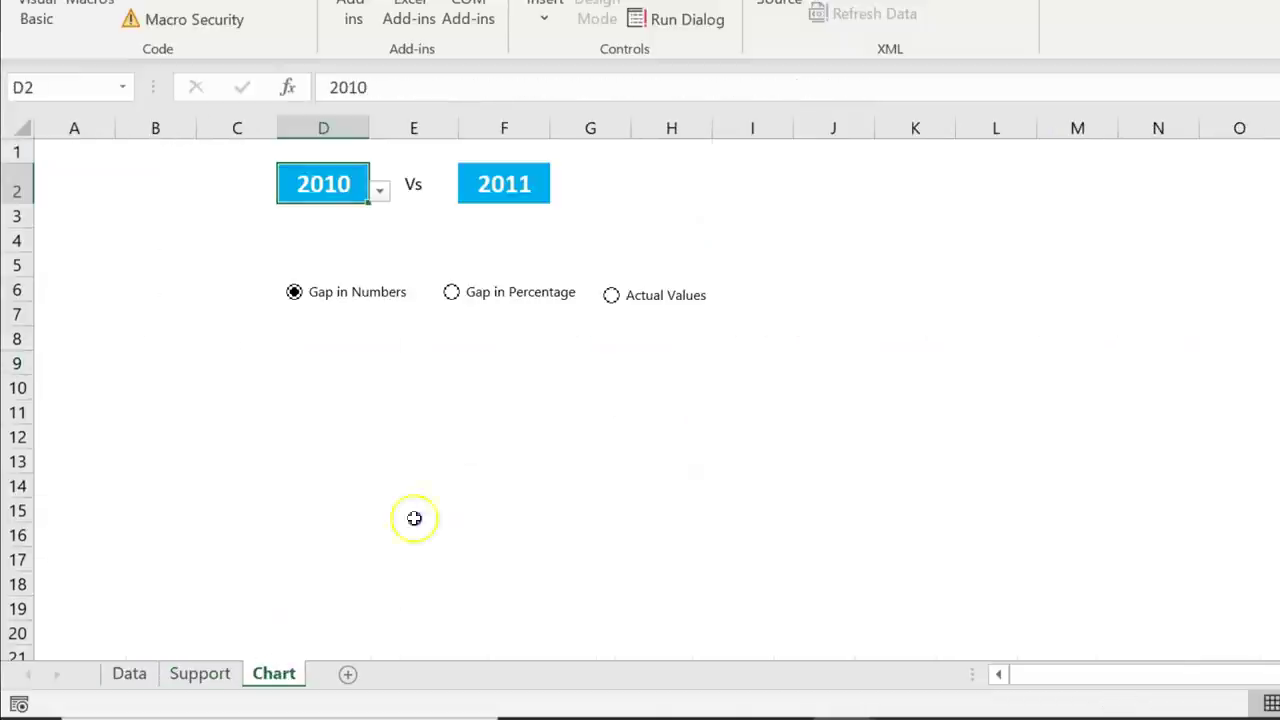
click(504, 296)
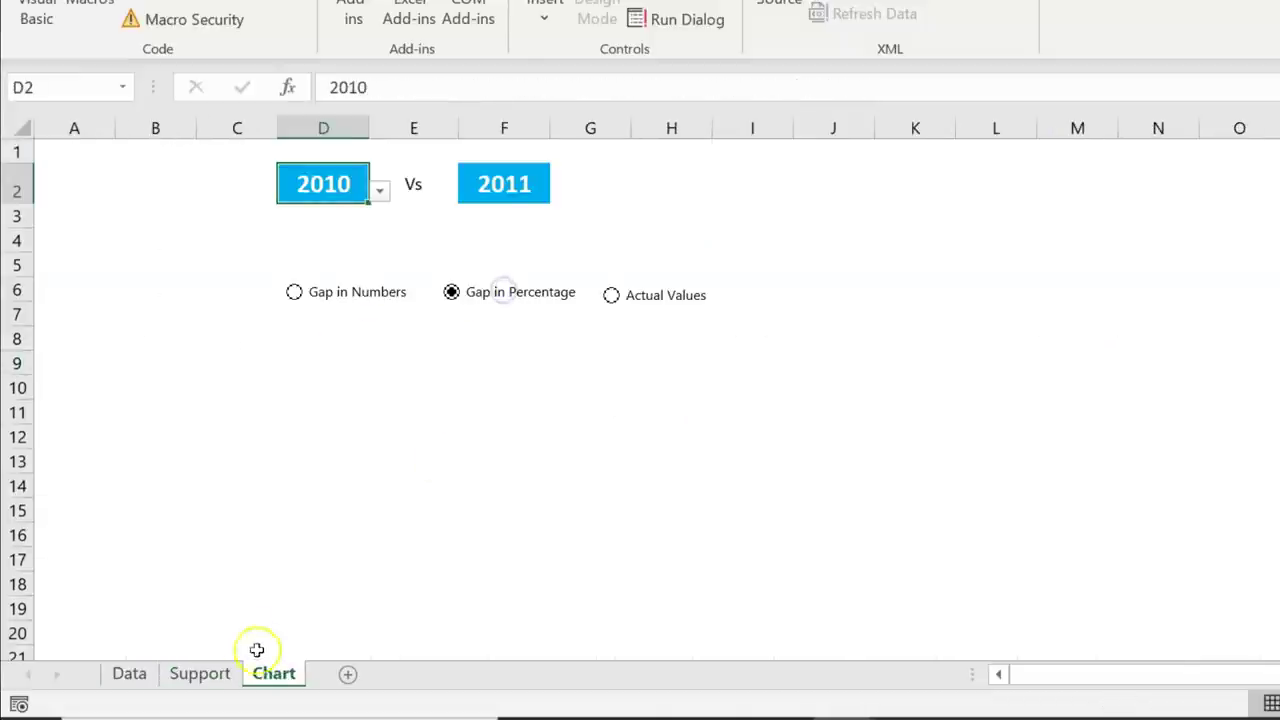
click(199, 674)
click(655, 274)
drag(648, 178, 651, 400)
click(658, 282)
drag(175, 177, 273, 395)
- Wrap the true result ABS(C2-B2) of G2's second IF in a TEXT function
click(661, 178)
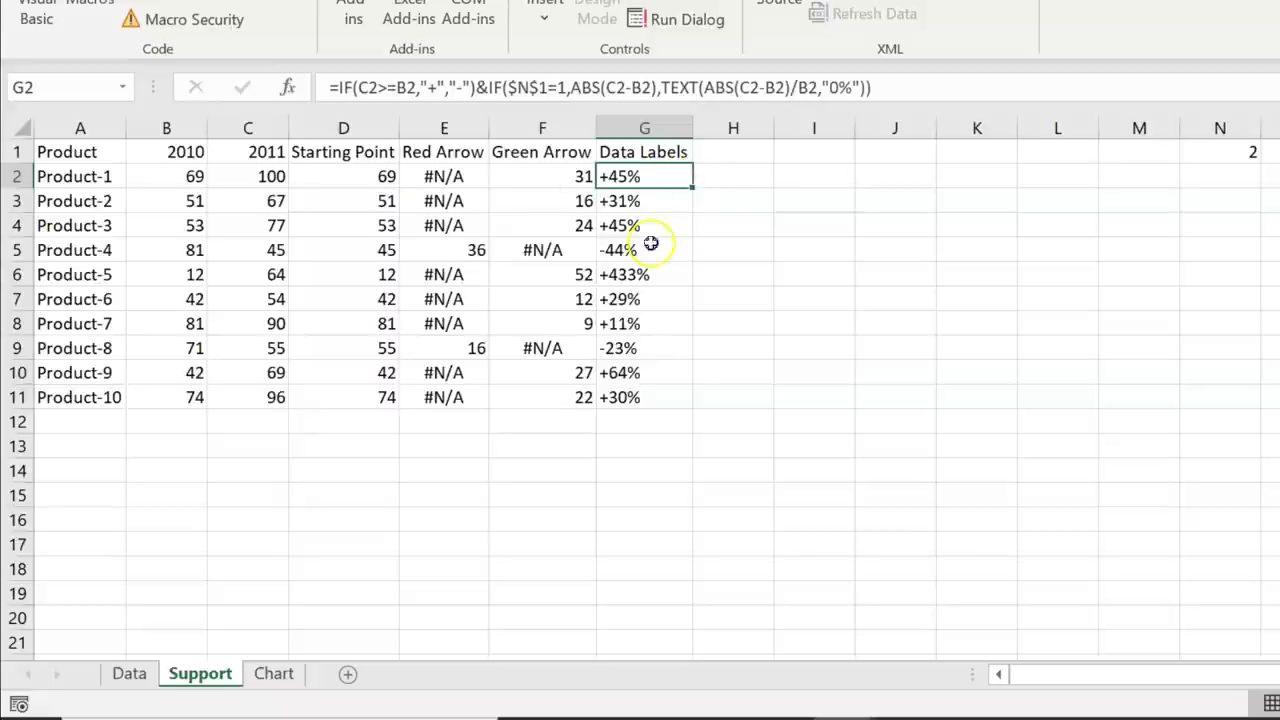
drag(571, 88, 659, 88)
key(ctrl+c)
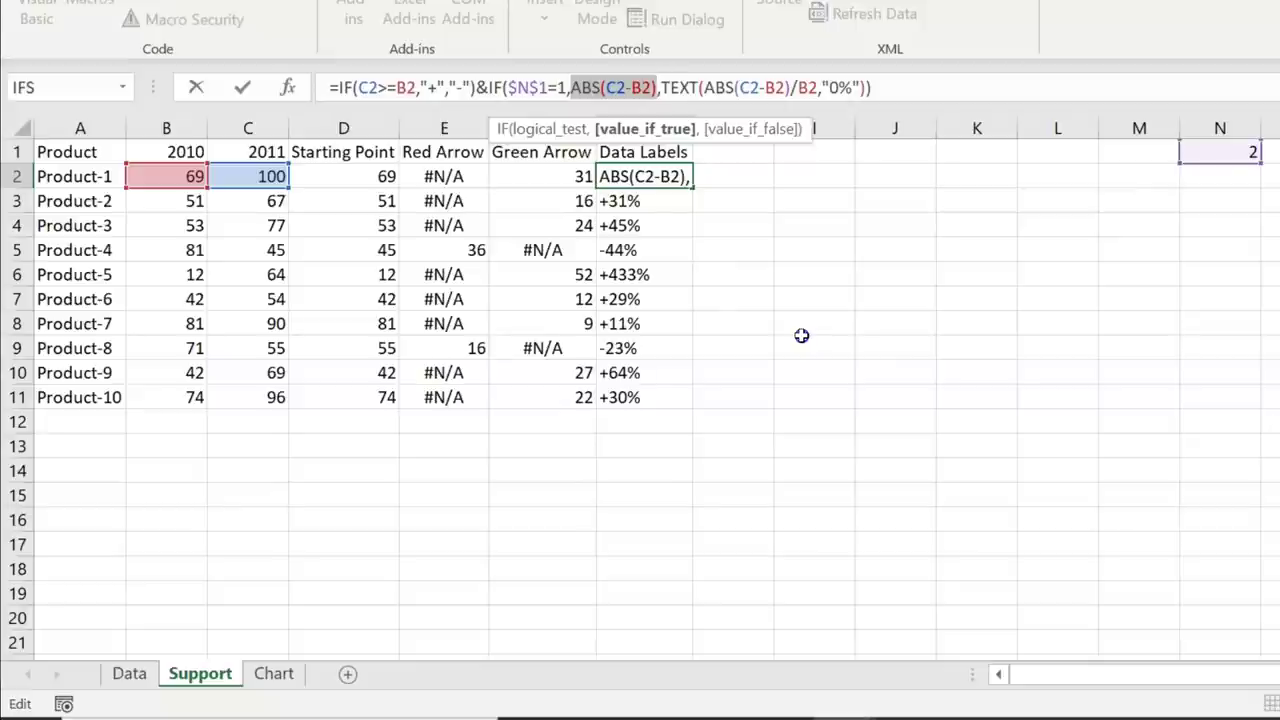
key(Delete)
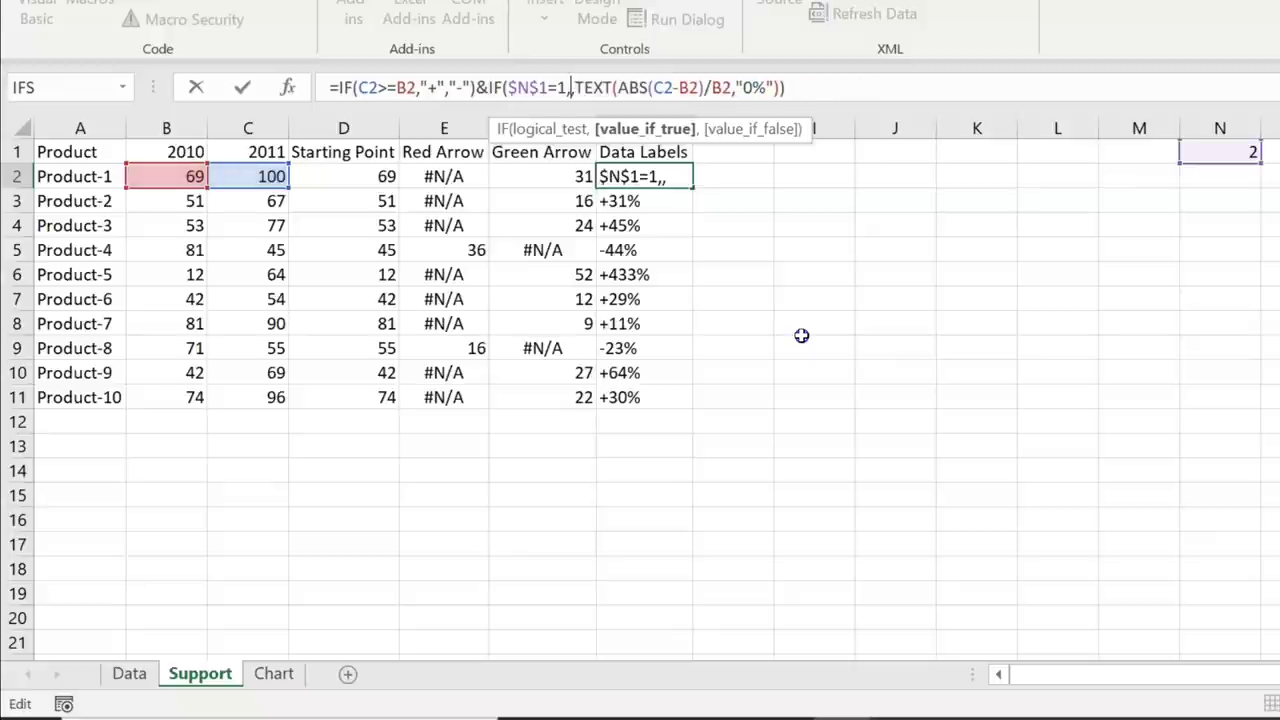
text(TEXT()
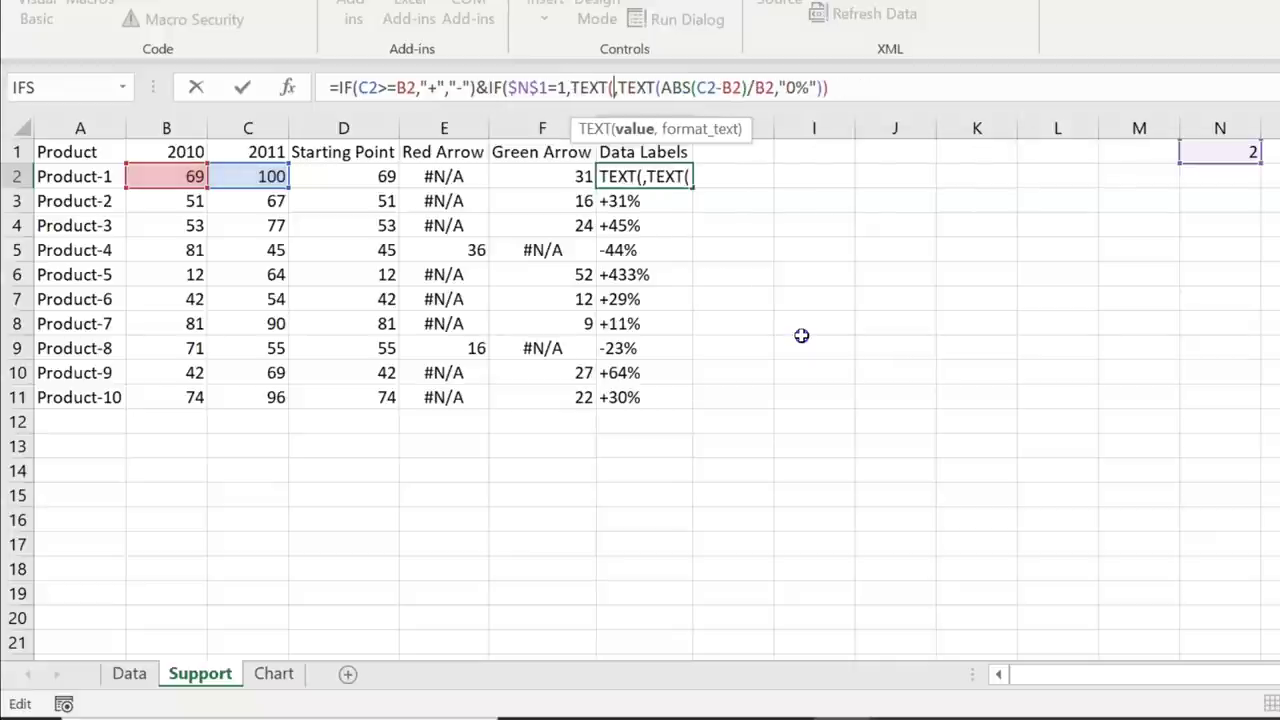
key(ctrl+v)
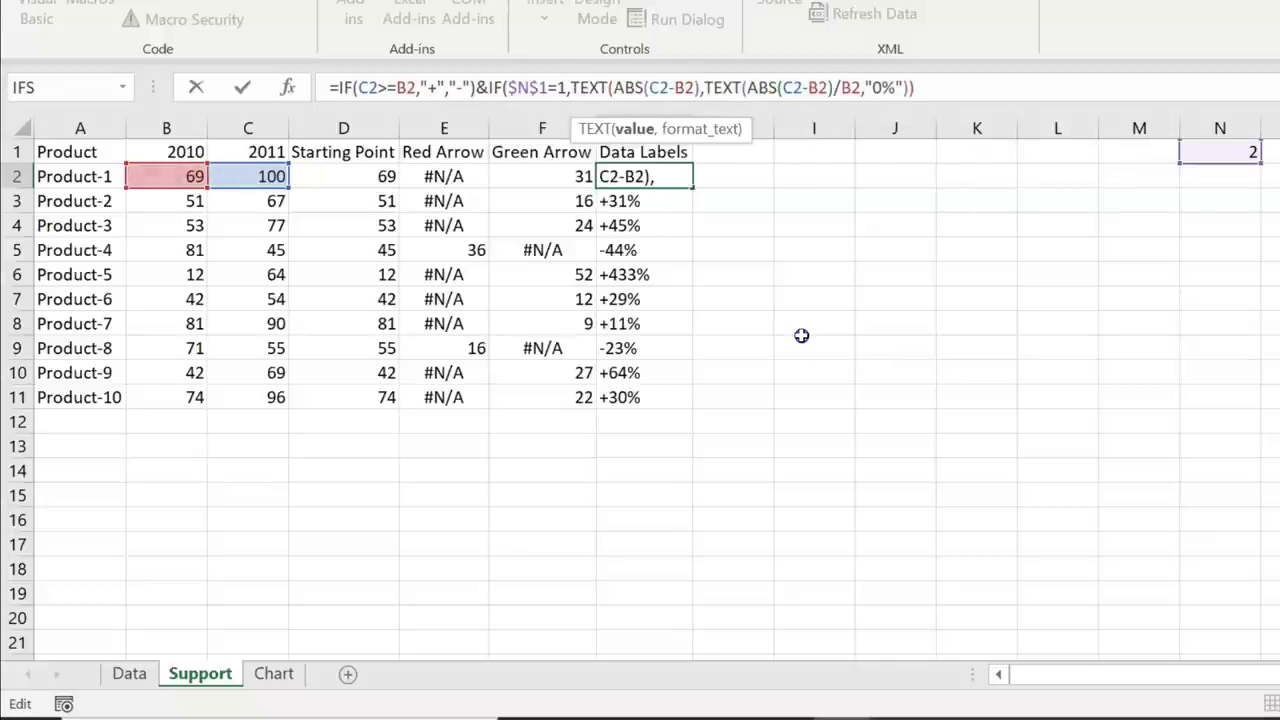
- Give the TEXT function around ABS(C2-B2) in G2 the format "0", close it and commit the formula
text(,)
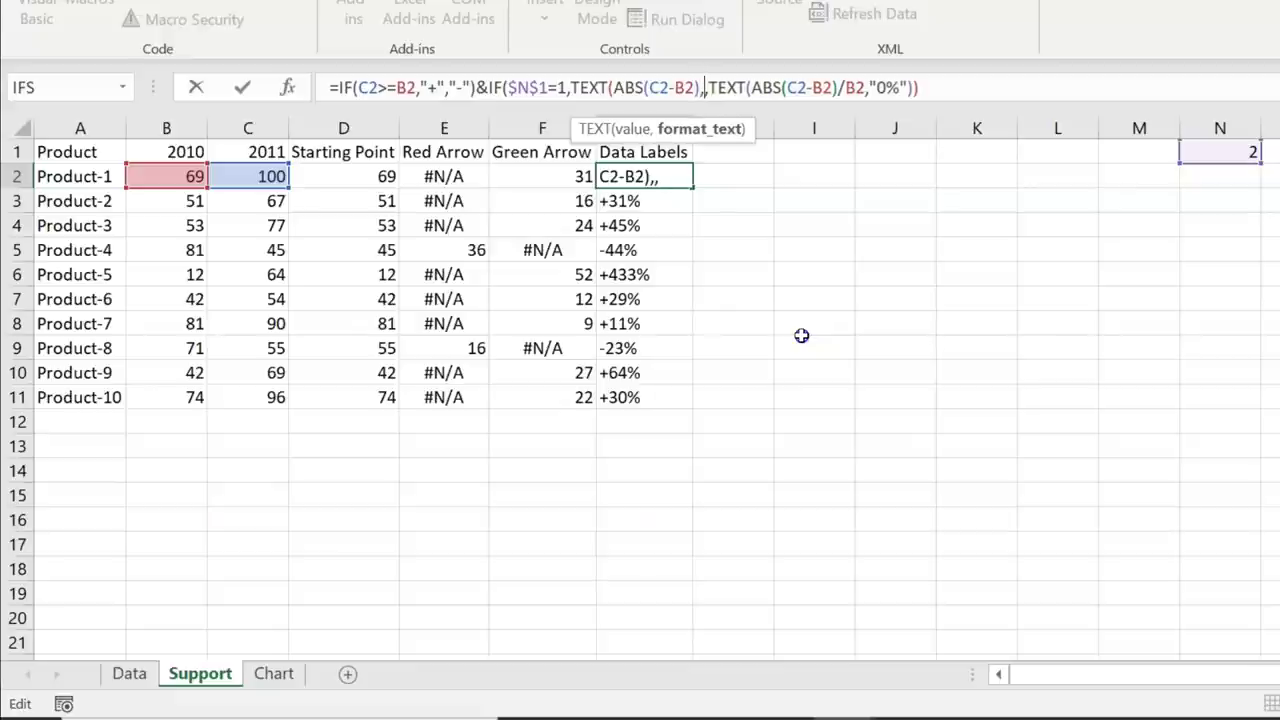
text("0%")
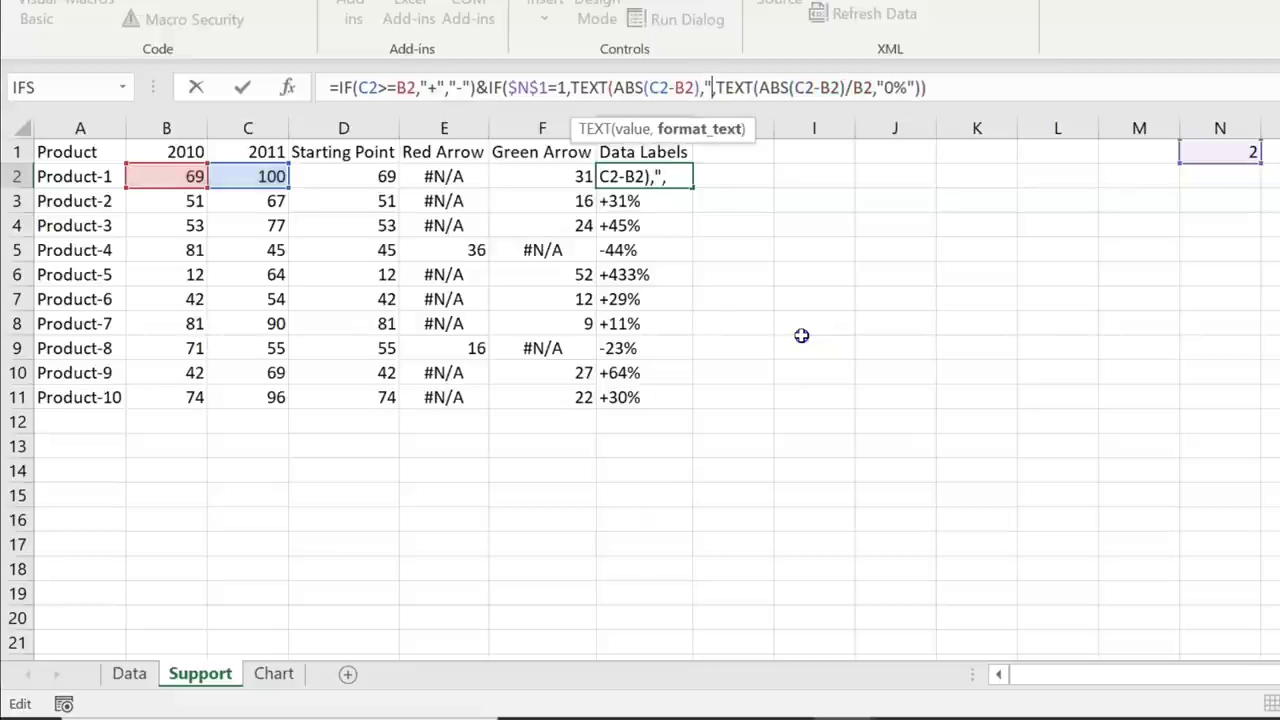
text())
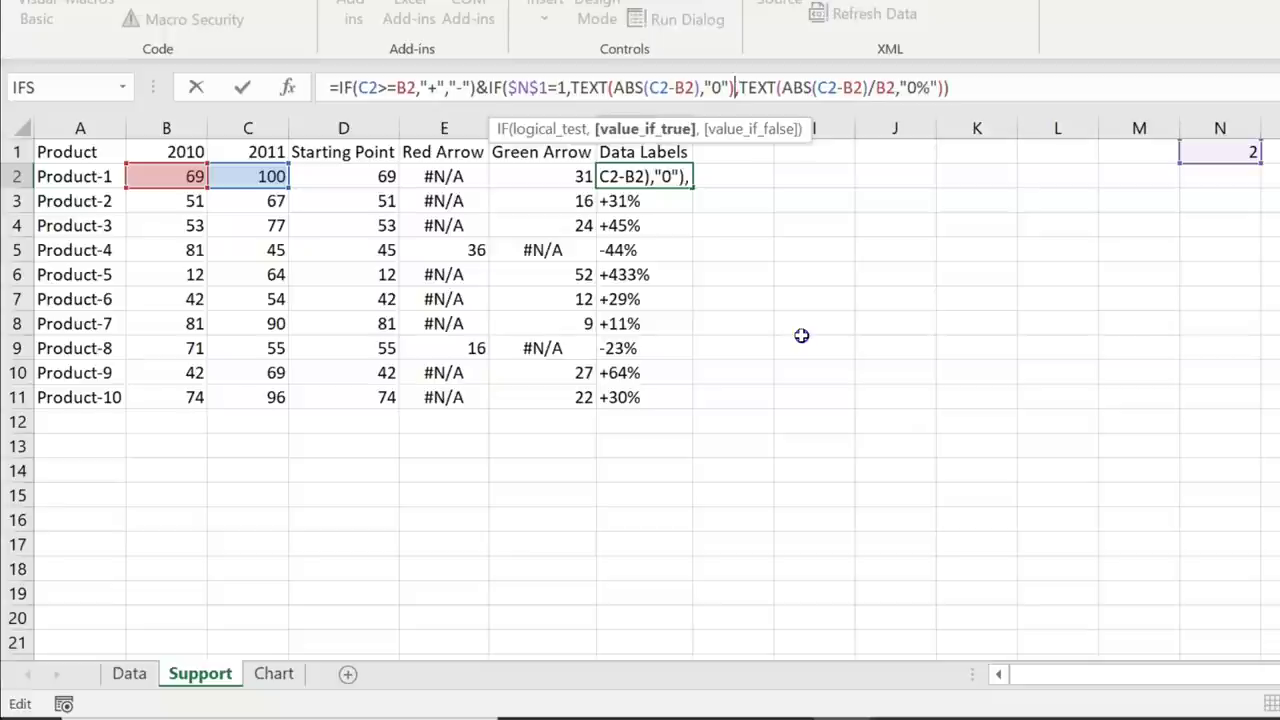
key(Return)
key(Up)
key(ctrl+shift+Down)
key(Up)
key(Down)
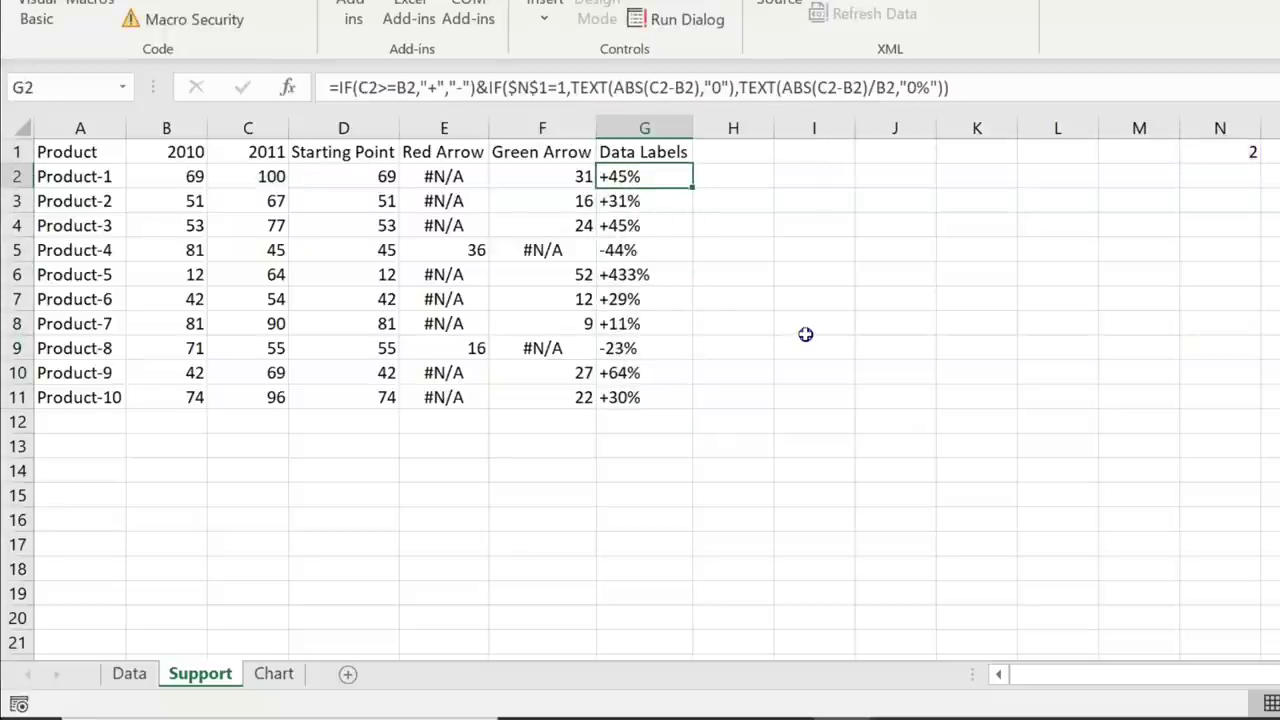
- Choose the Actual Values option on the Chart sheet and return to the Support sheet
key(ctrl+Page_Down)
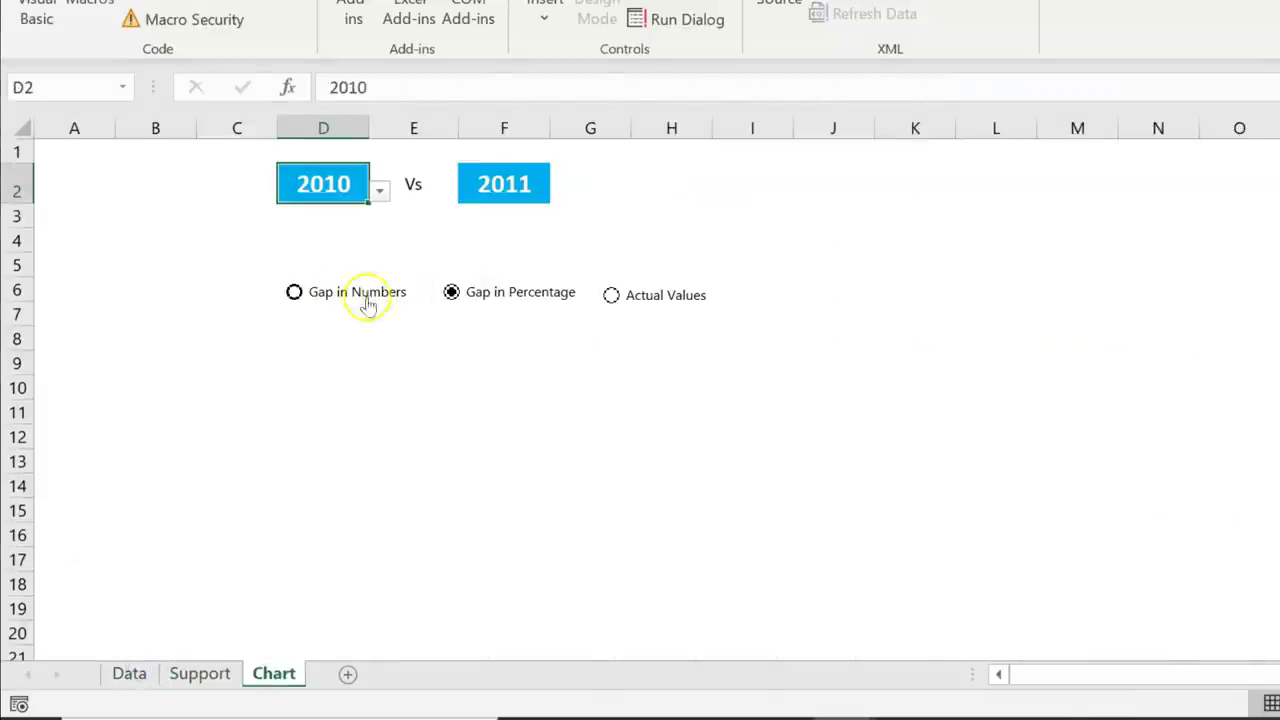
click(355, 292)
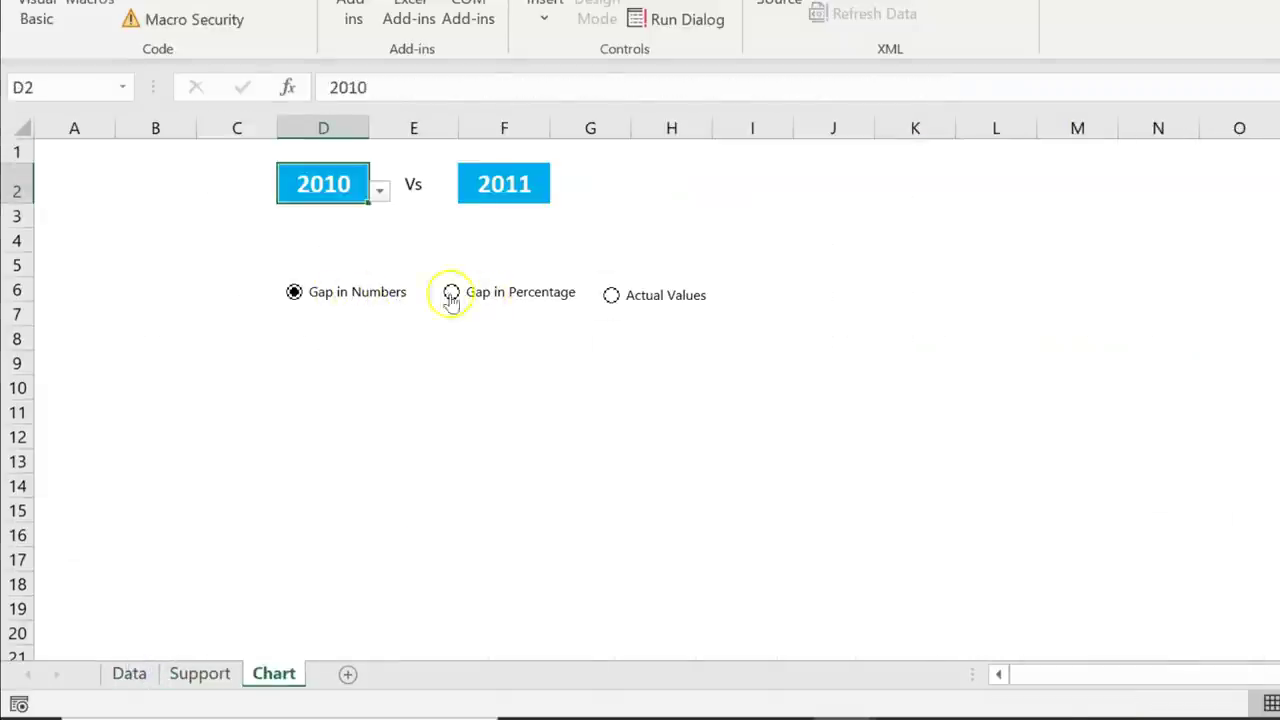
click(651, 305)
click(200, 674)
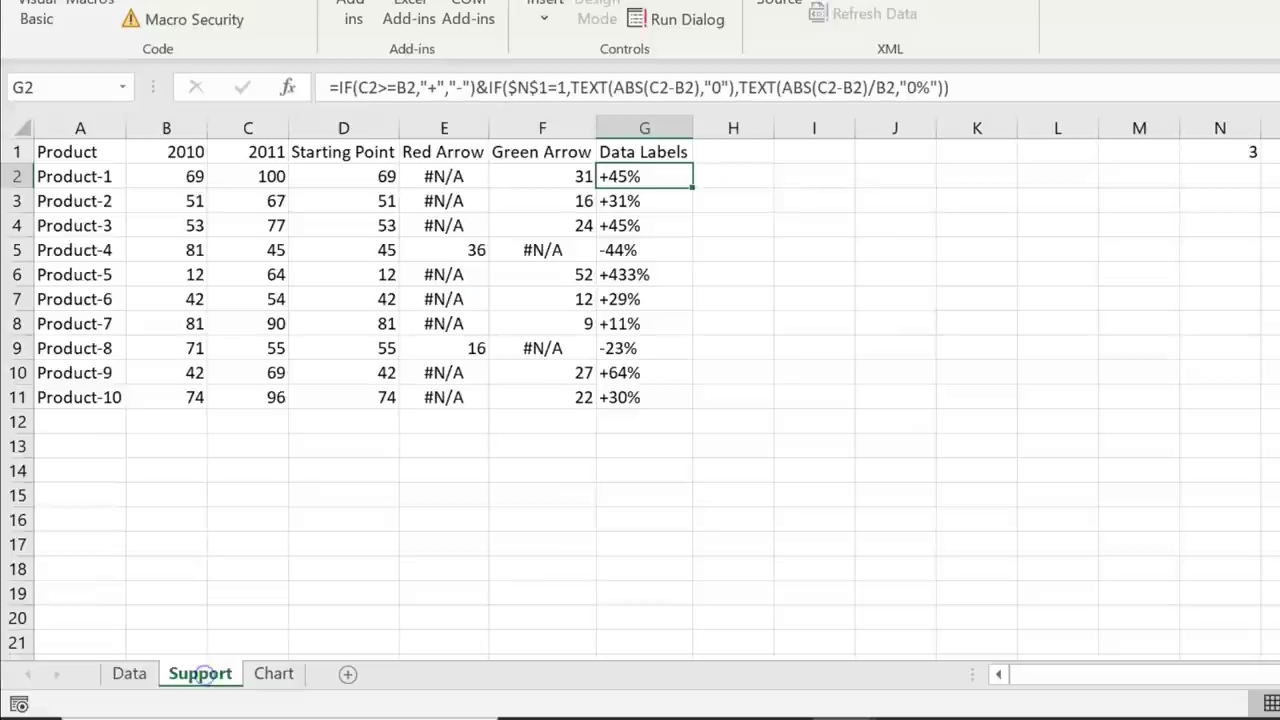
click(830, 220)
- Clear everything after the equals sign in G2's Data Labels formula
click(644, 176)
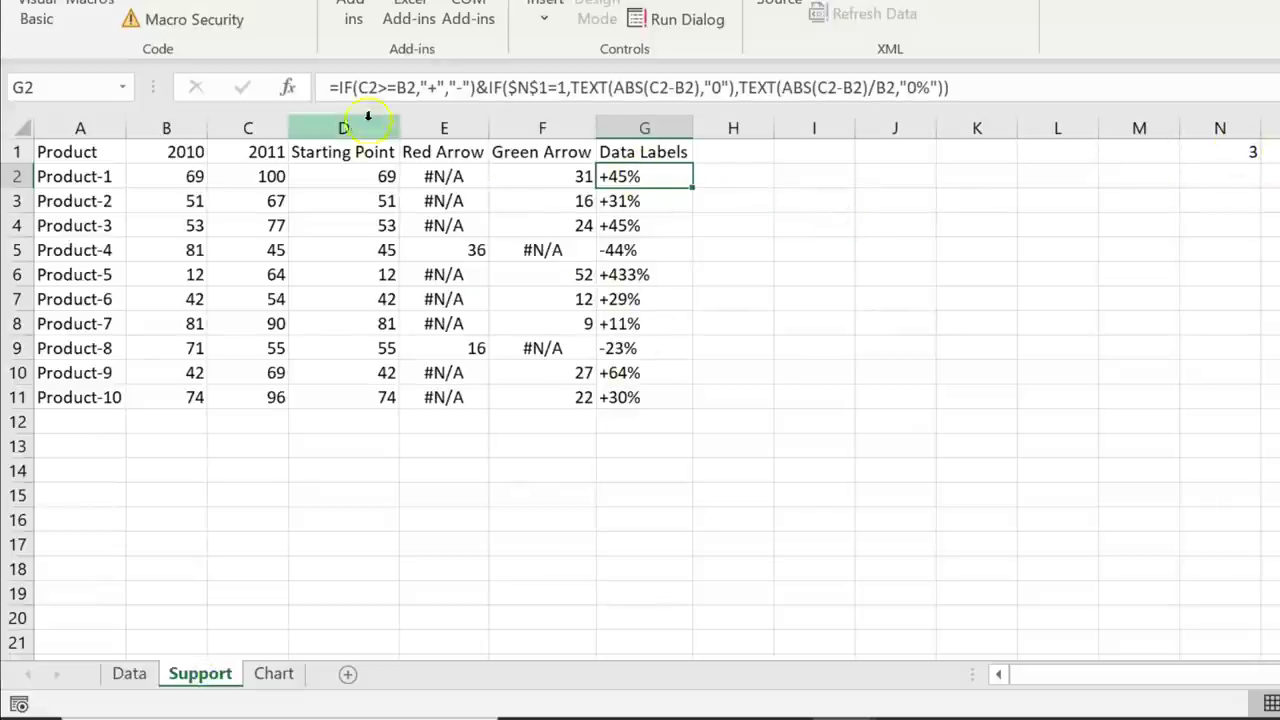
click(337, 87)
drag(337, 87, 473, 88)
drag(625, 87, 1013, 85)
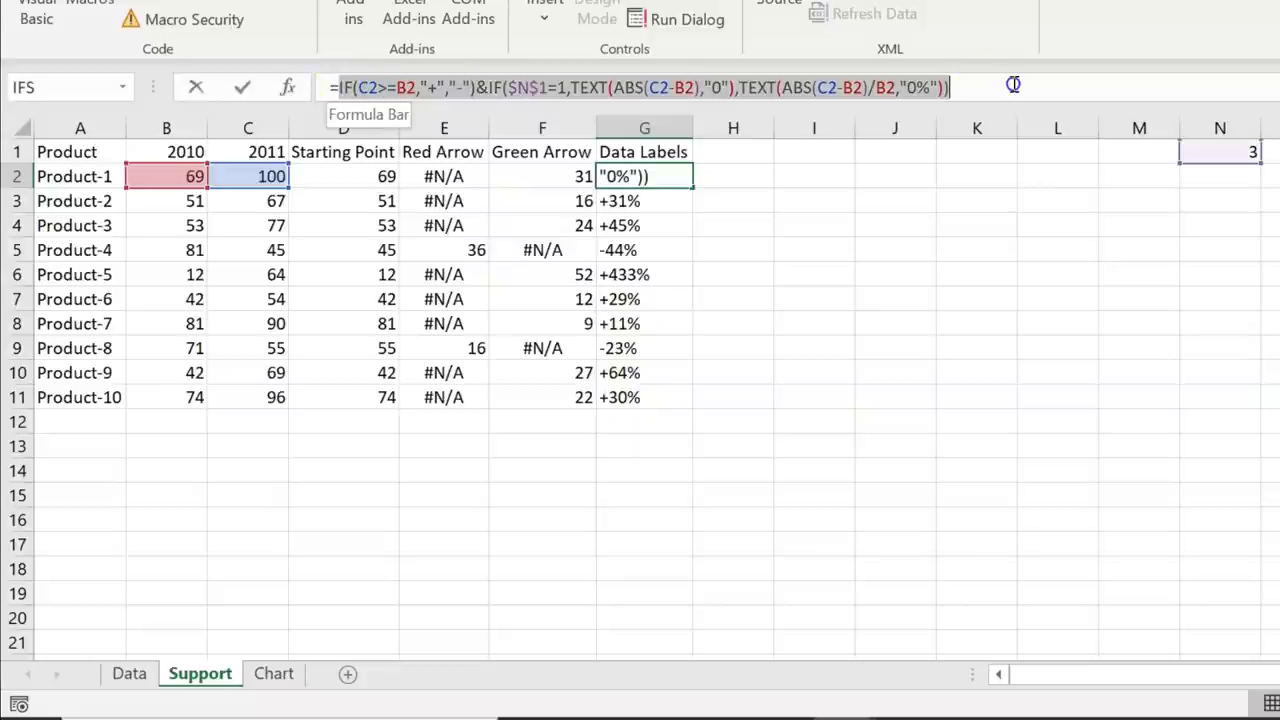
key(BackSpace)
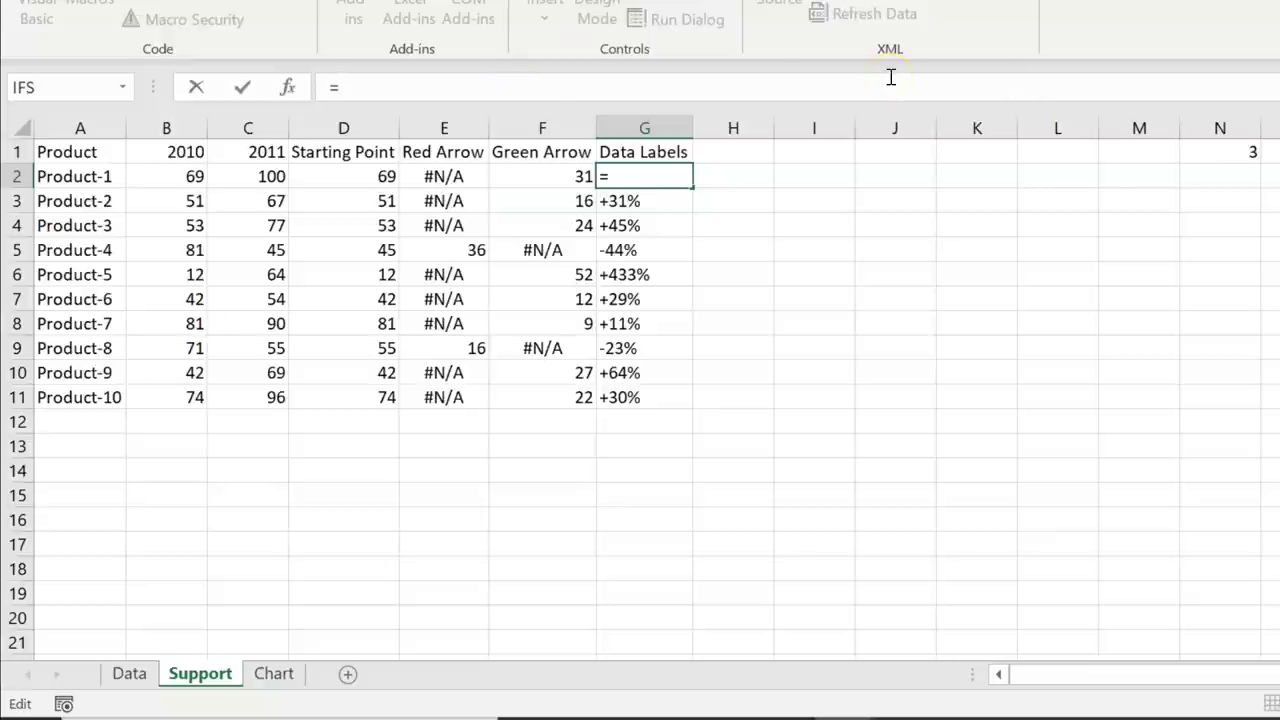
- Start a new IF in G2 that tests whether $N$1=3
text(if)
key(Tab)
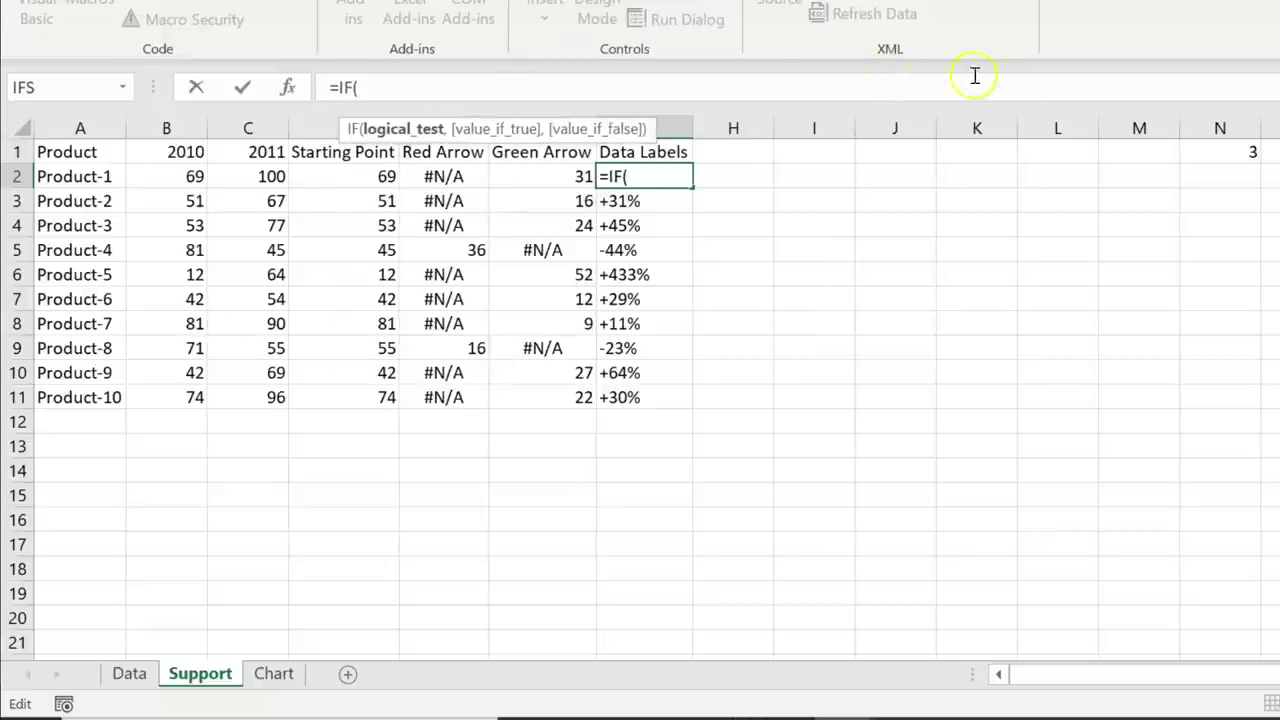
click(1252, 152)
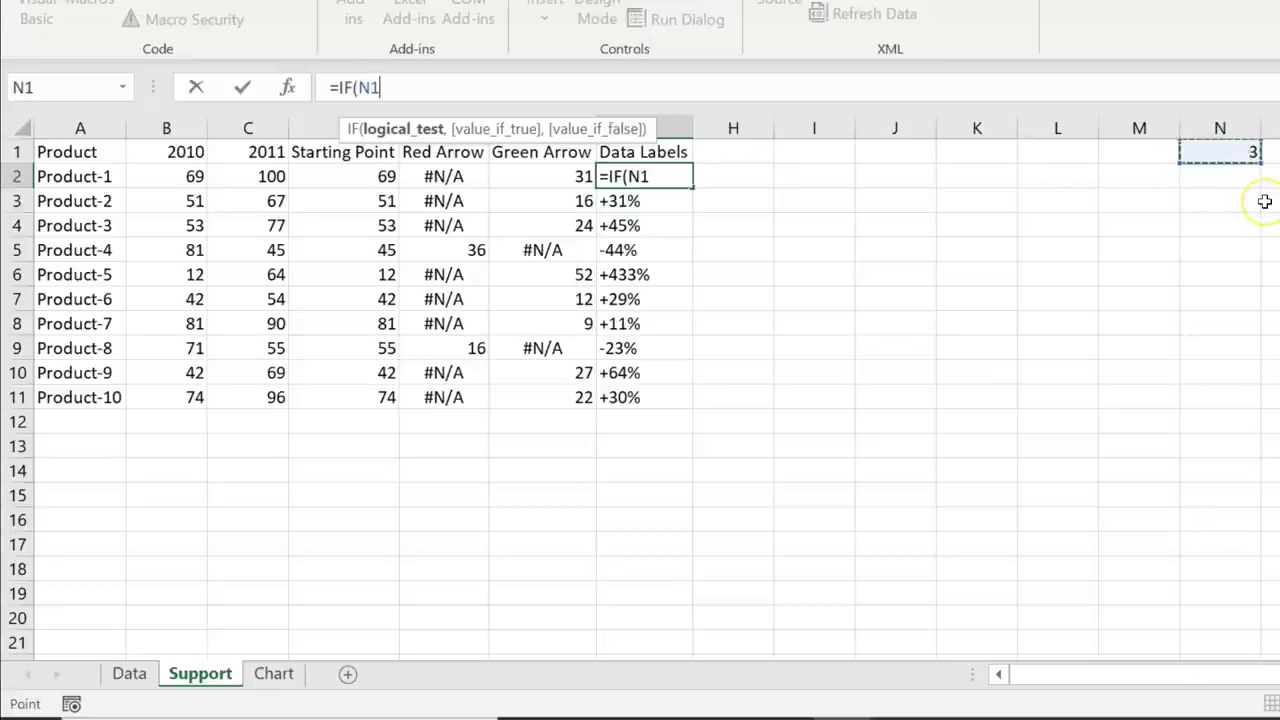
key(F4)
text(=)
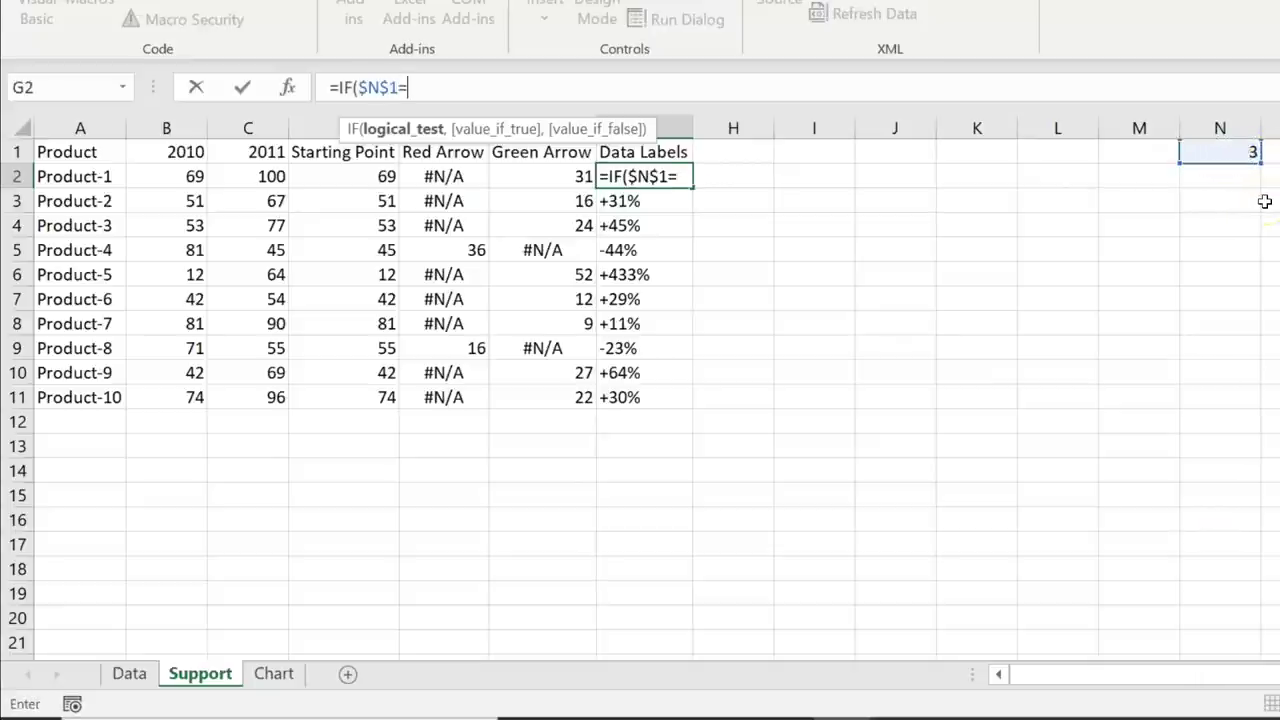
text(3,)
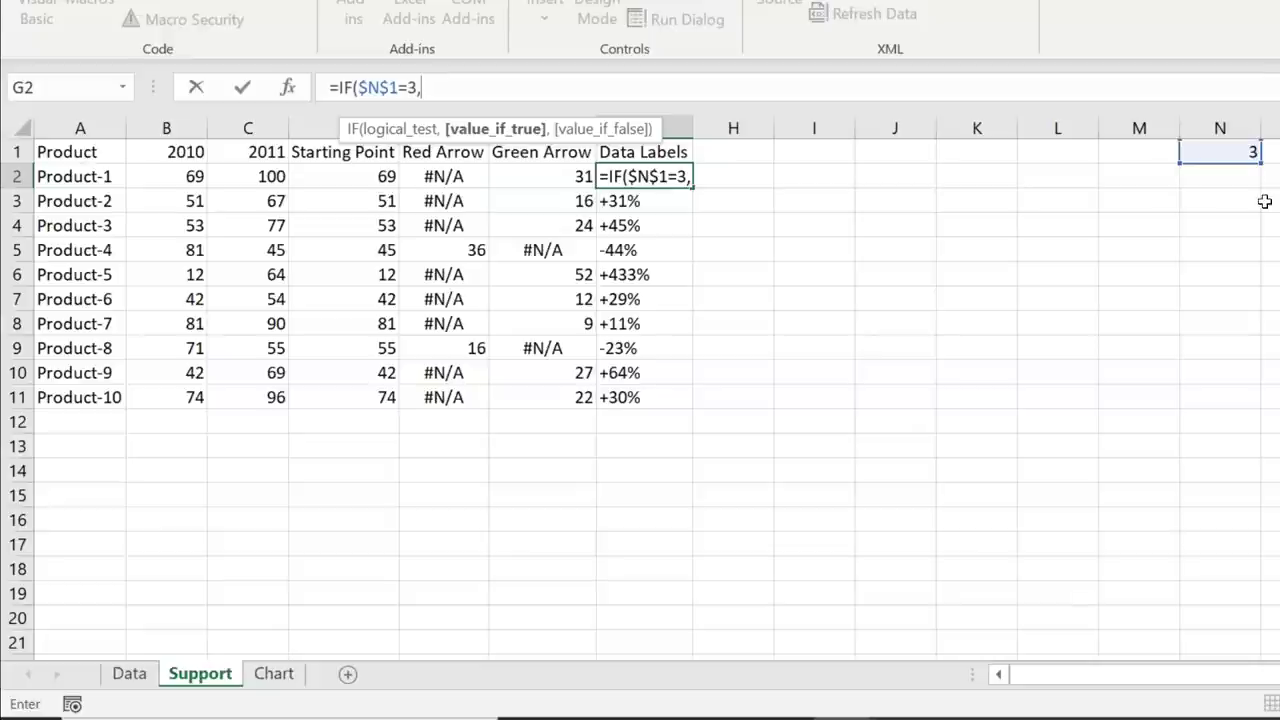
- Begin the value-if-true of G2's IF with TEXT(B2,"0") followed by the joined text " Vs "
text(te)
key(Tab)
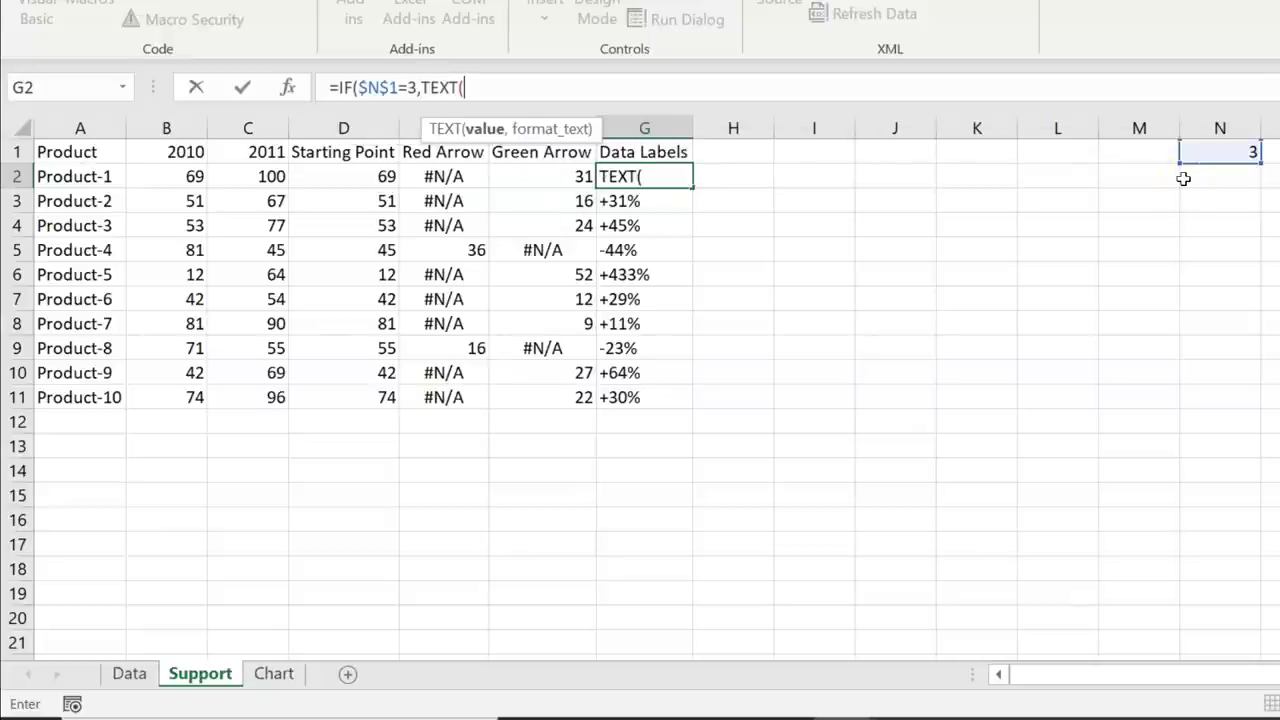
click(175, 176)
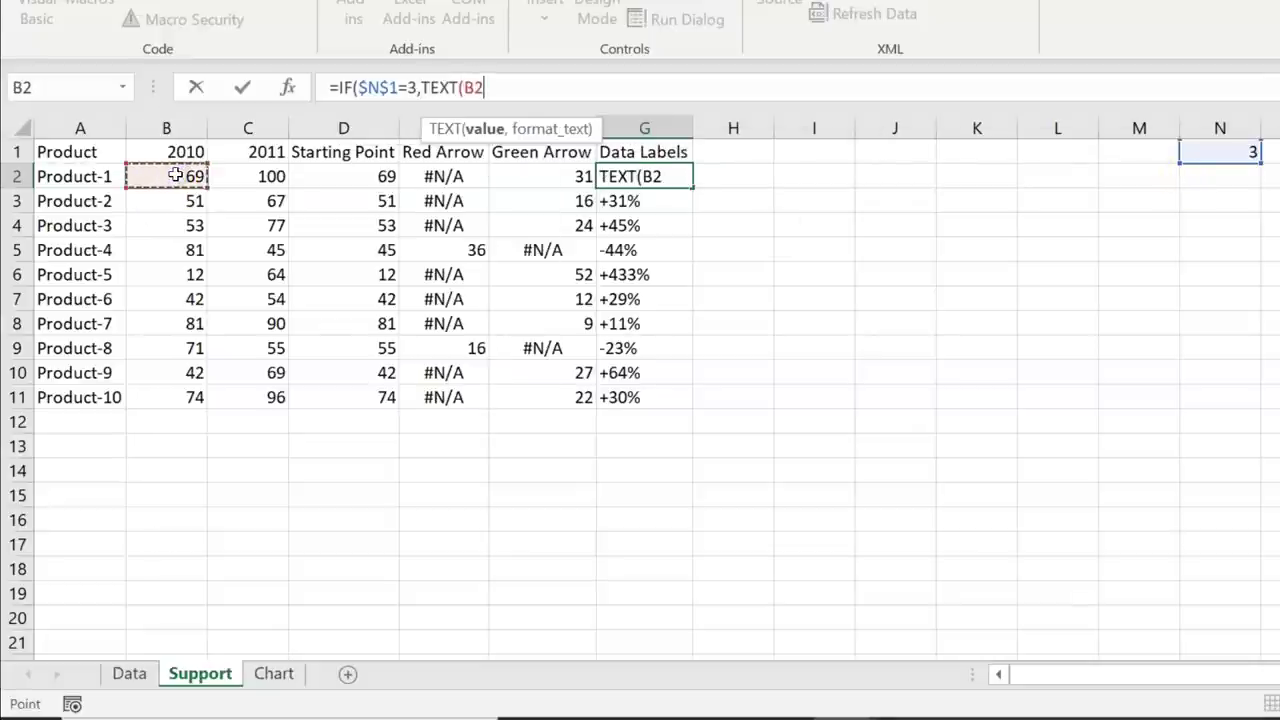
text(,"0)
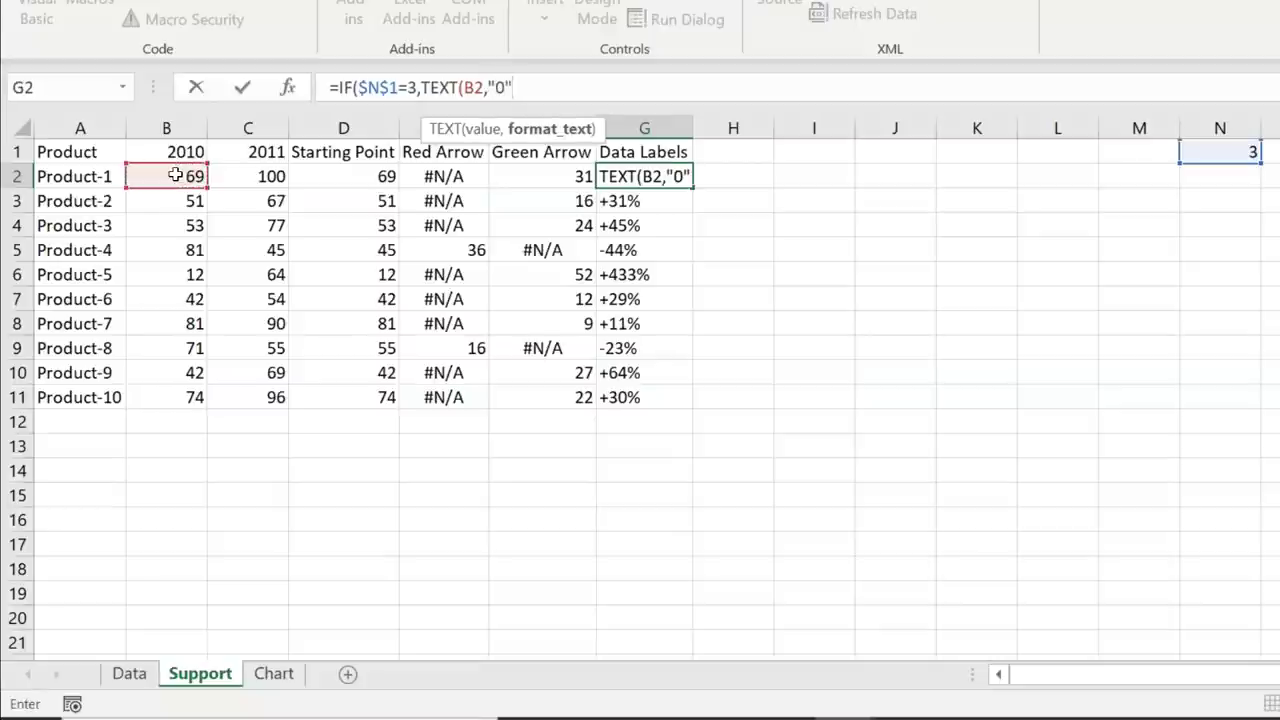
text(")&" Vs)
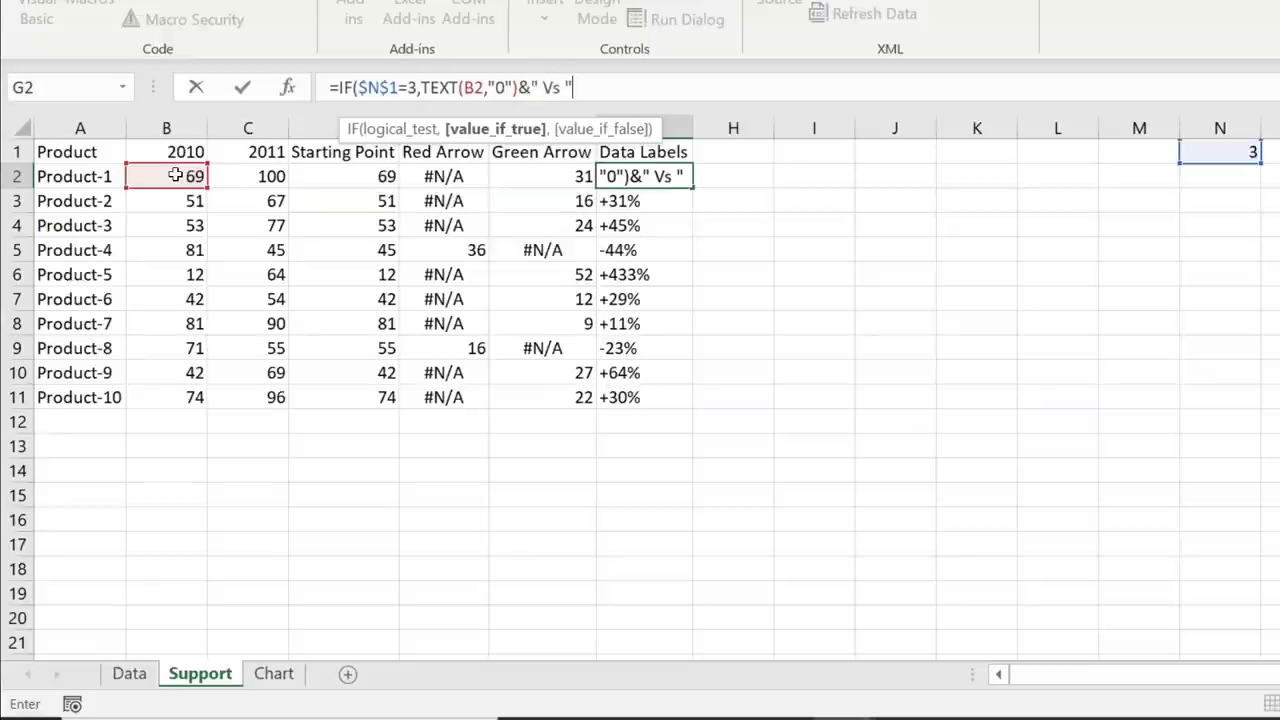
- Append a second TEXT function to G2's label formula that references B2 with the format "0"
text(&te)
key(Tab)
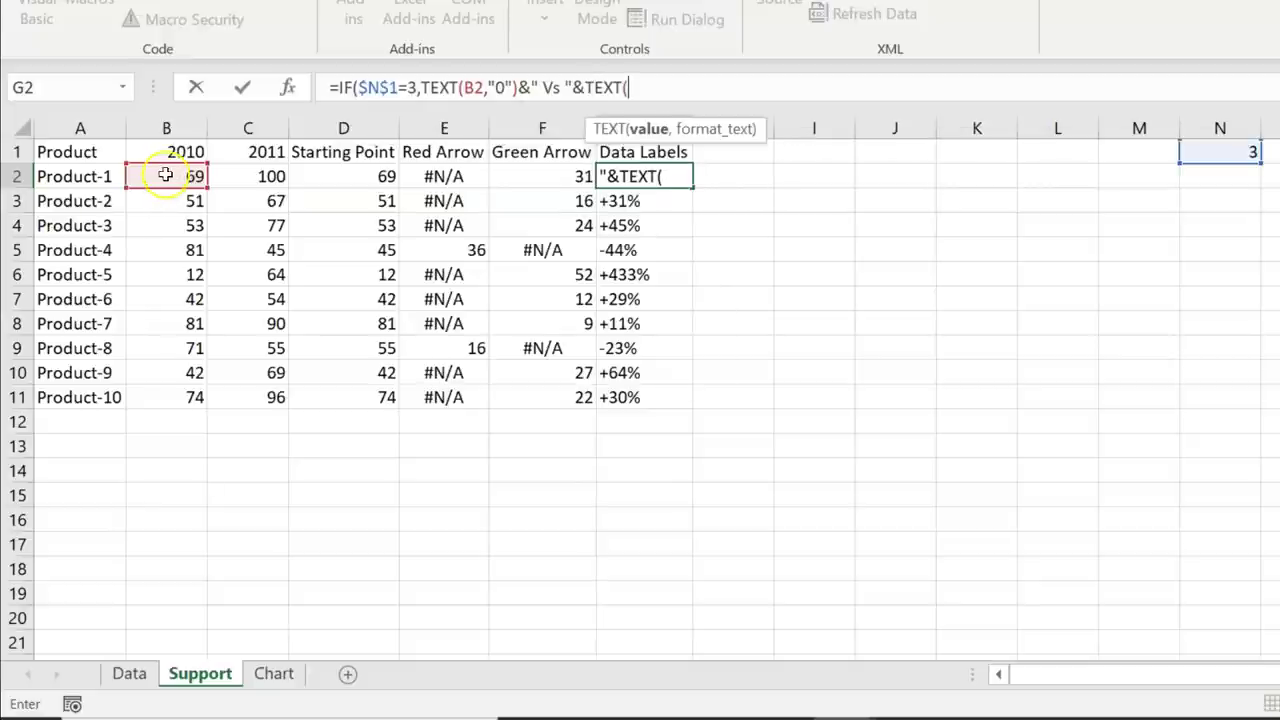
click(165, 175)
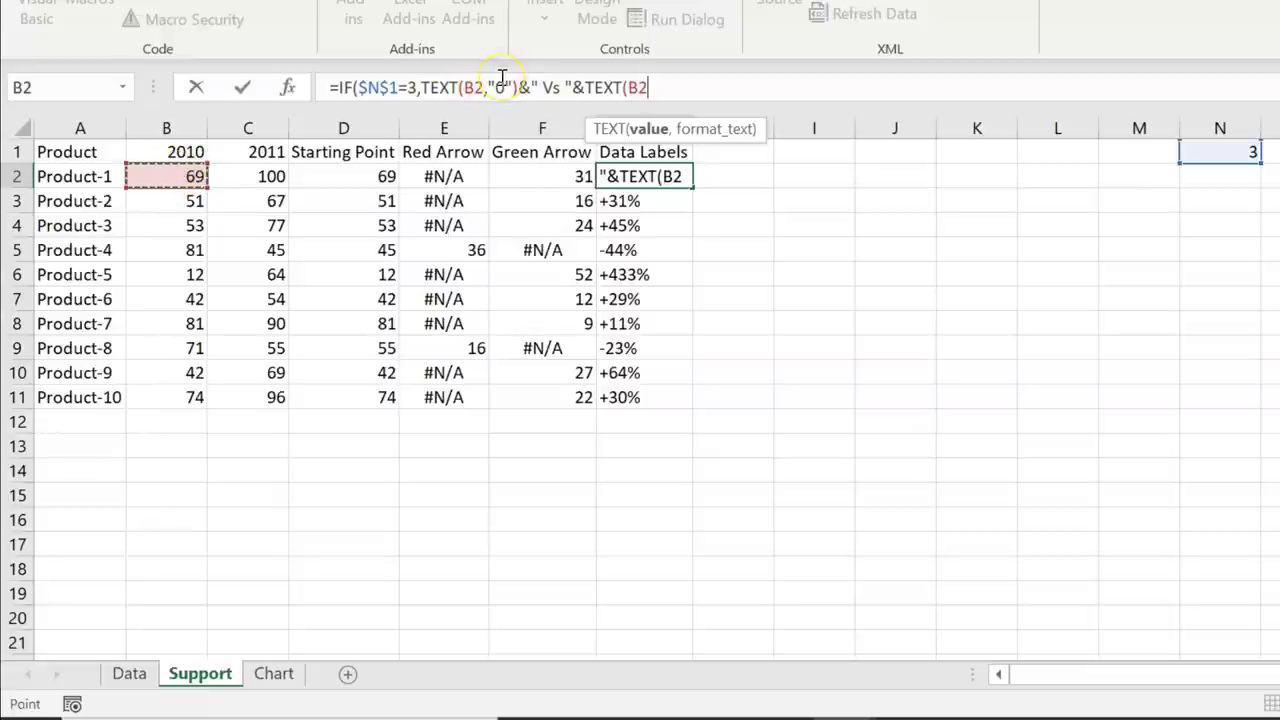
click(177, 176)
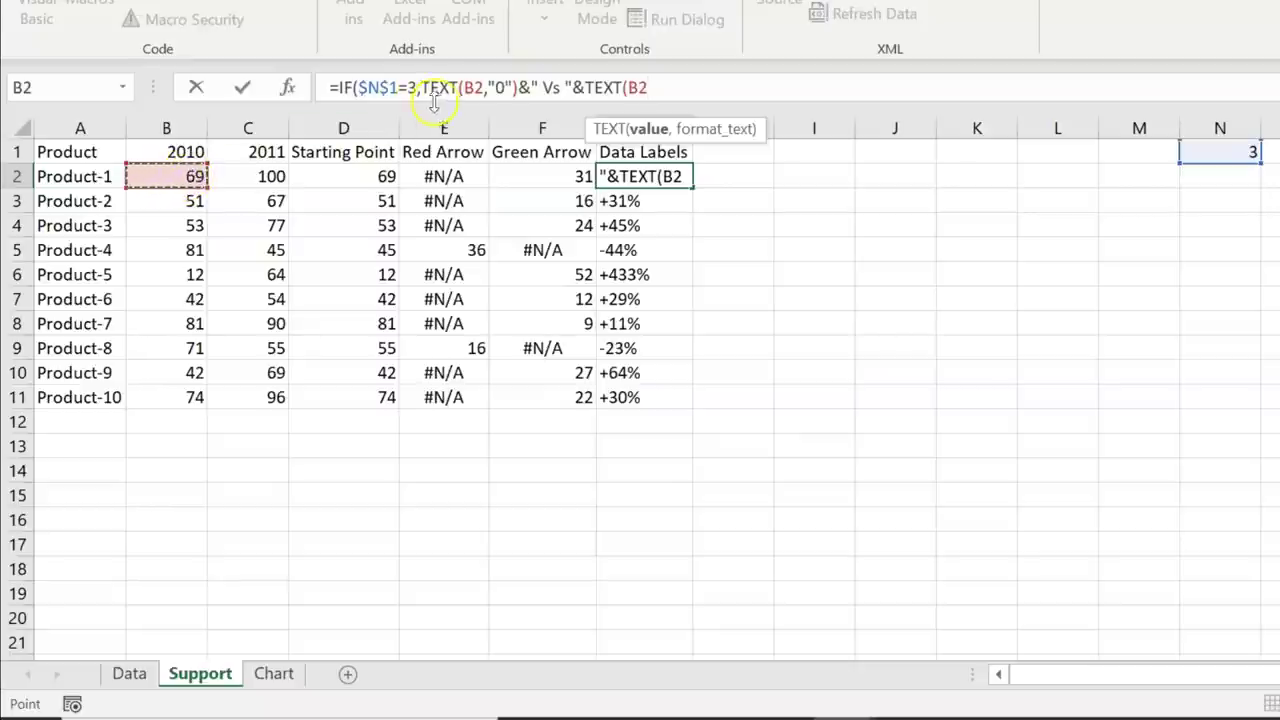
click(511, 89)
text())
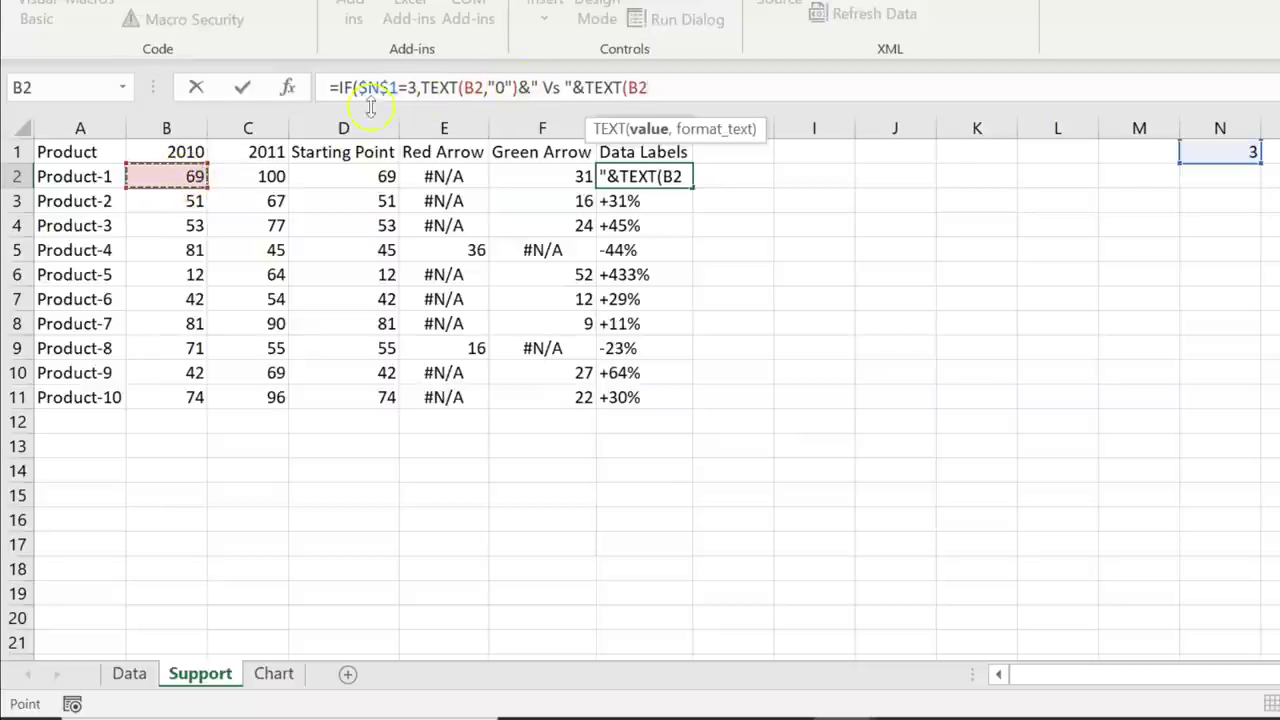
click(739, 87)
text(,)
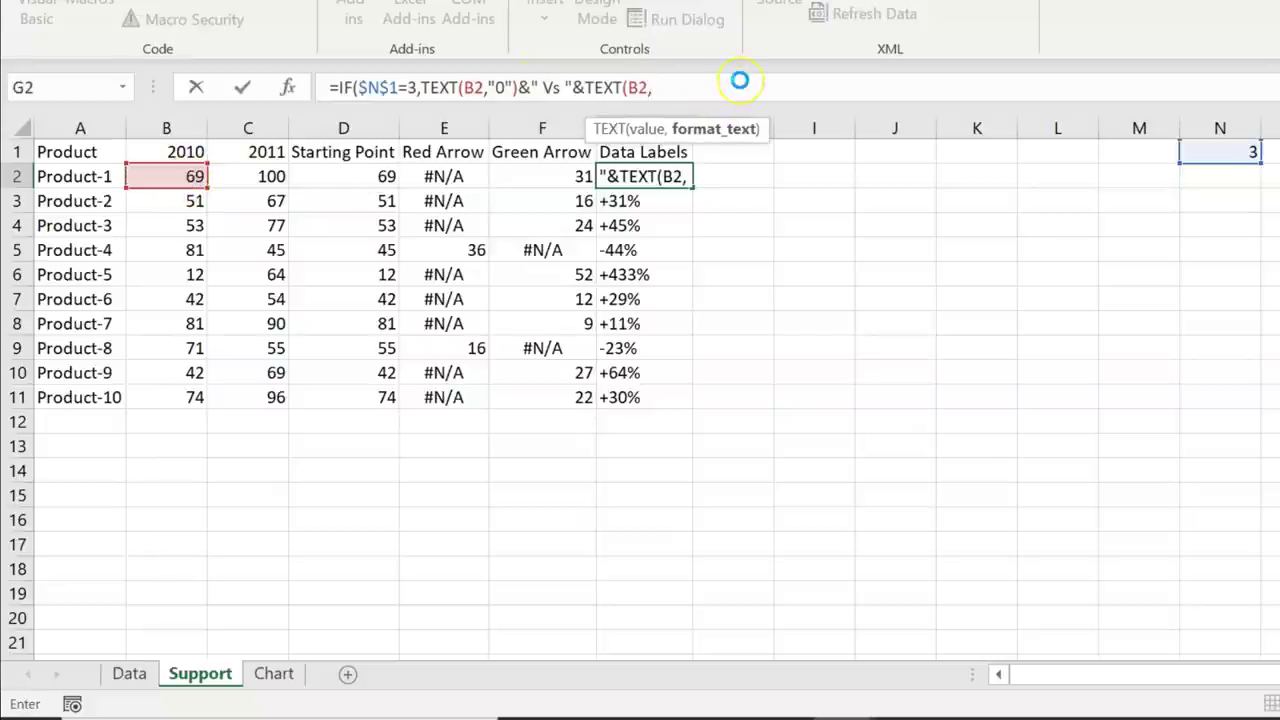
text("0")
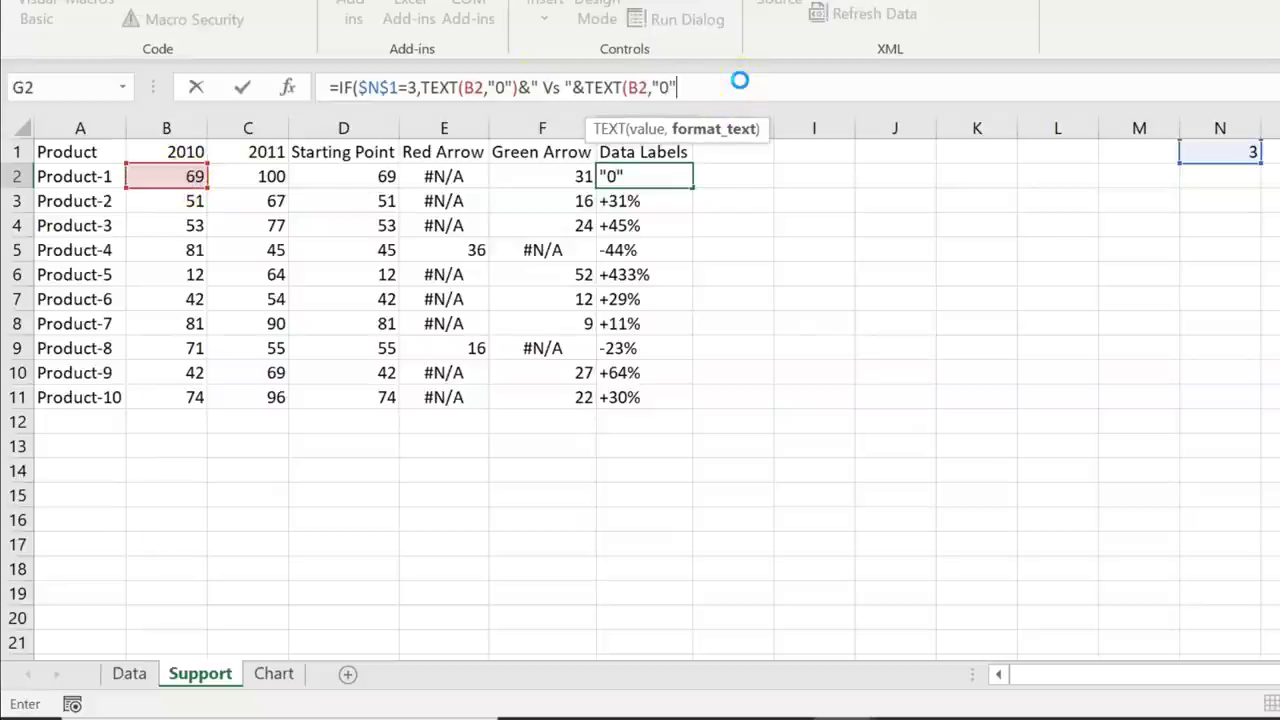
- Close the second TEXT, paste the copied plus/minus label formula as G2's value-if-false, close the IF and commit it
text(),)
key(ctrl+v)
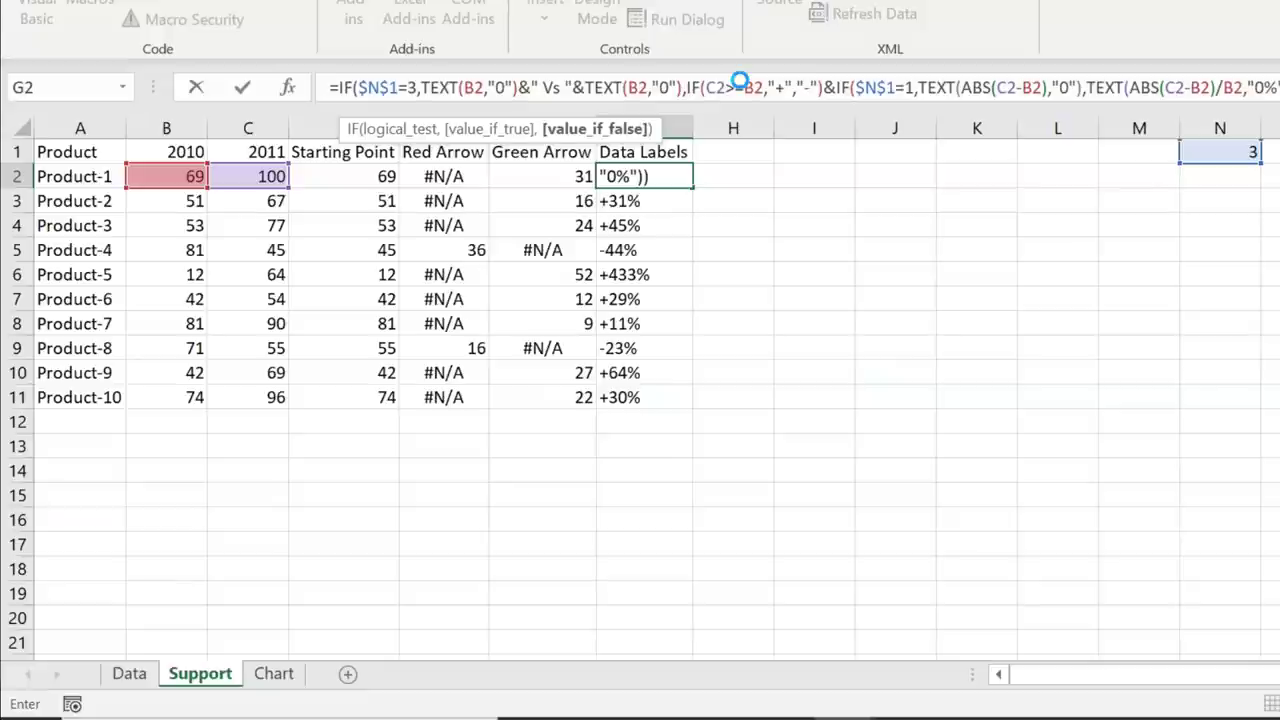
text())
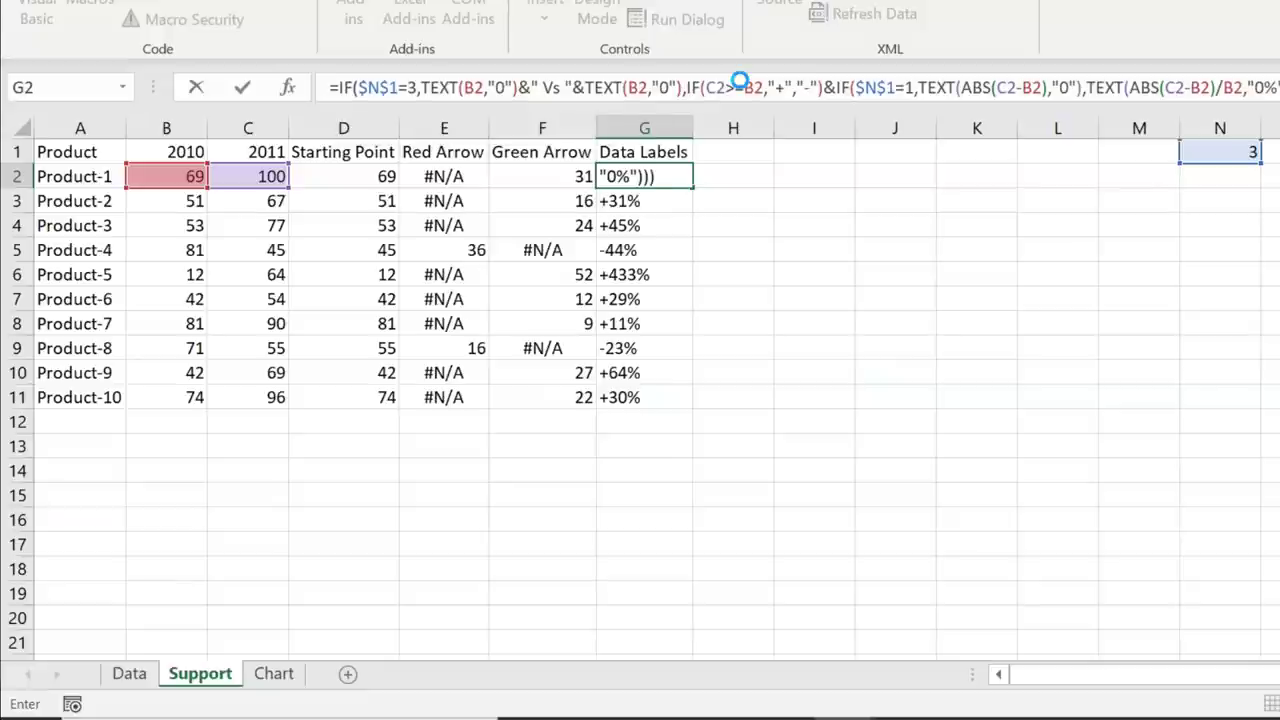
key(Return)
- Fill the G2 formula down the Data Labels column through G11
key(Up)
key(ctrl+shift+Down)
key(ctrl+d)
key(Down)
key(Down)
key(Down)
key(Down)
key(Down)
key(Down)
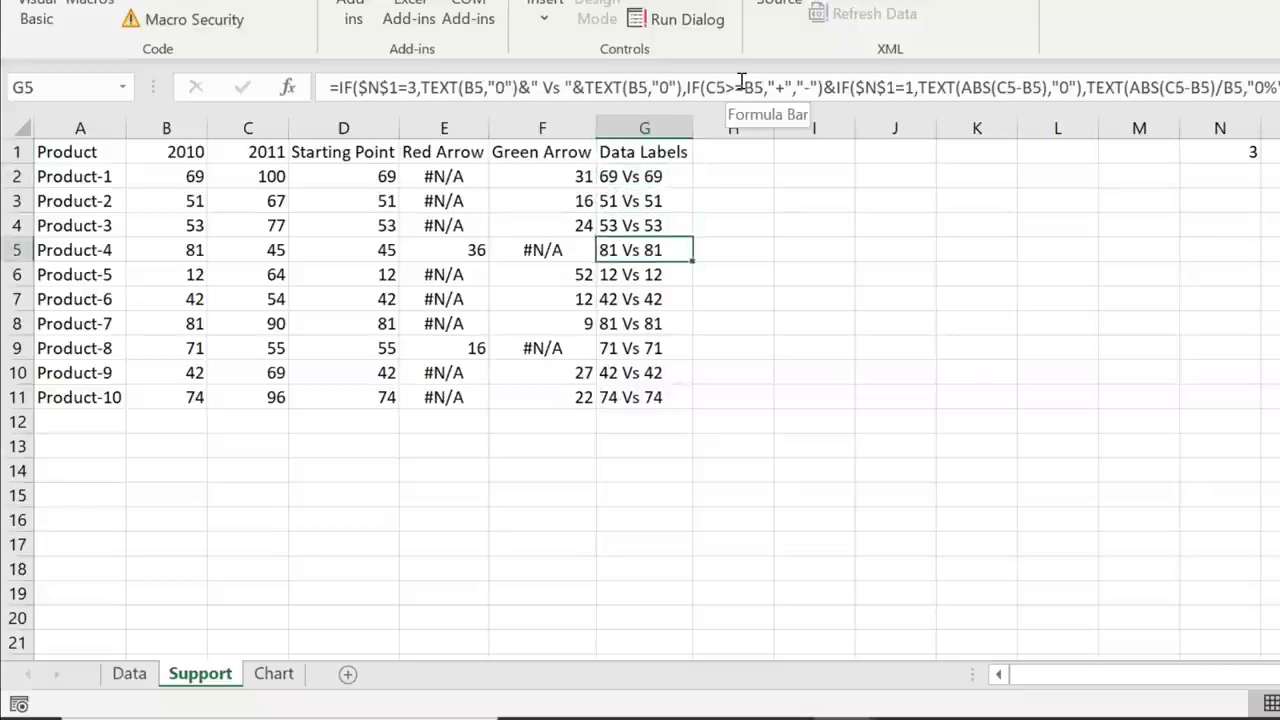
- Change the second TEXT reference after " Vs " in G2 to C2 and refill the Data Labels column down to G11
key(ctrl+Up)
key(Down)
key(Down)
key(Up)
key(Up)
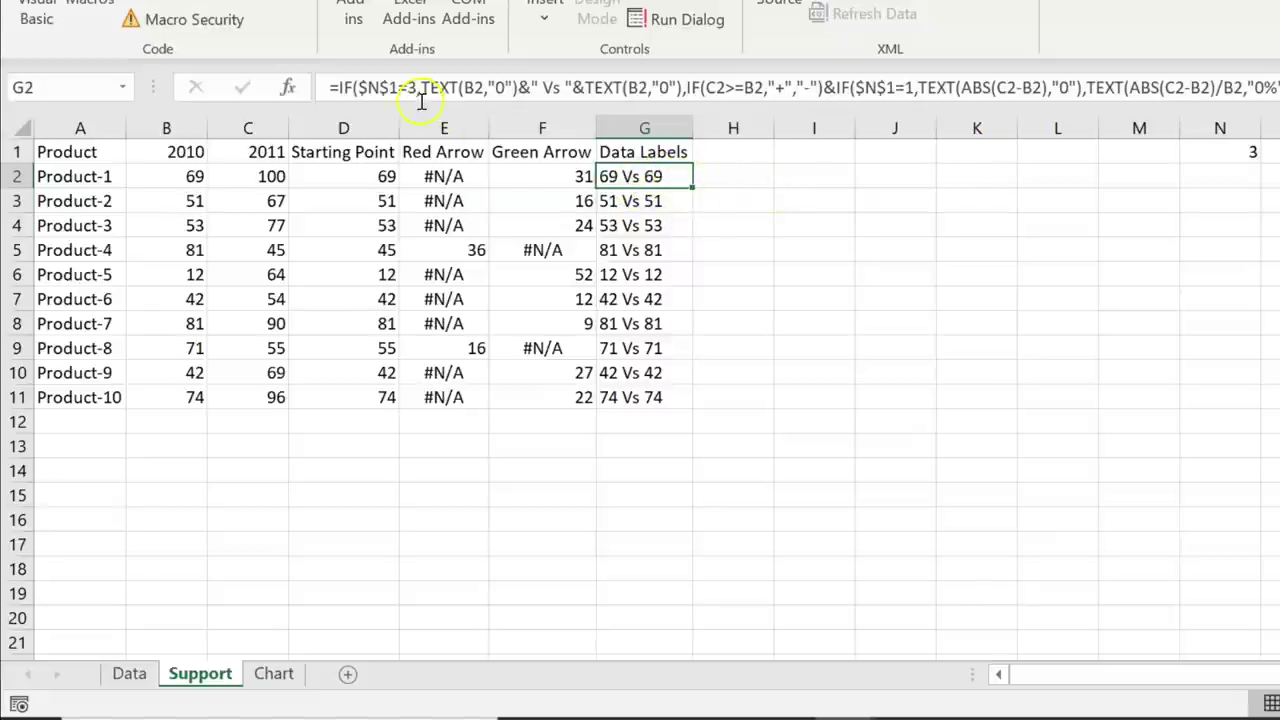
click(638, 88)
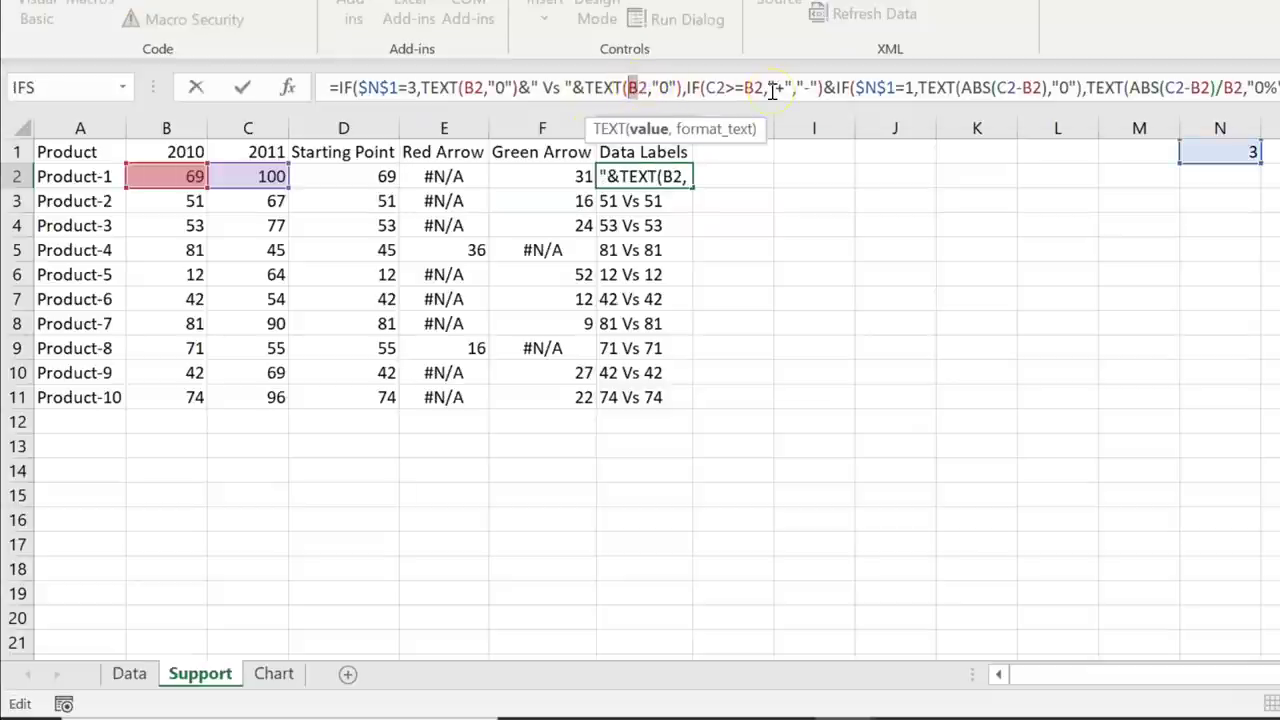
text(C)
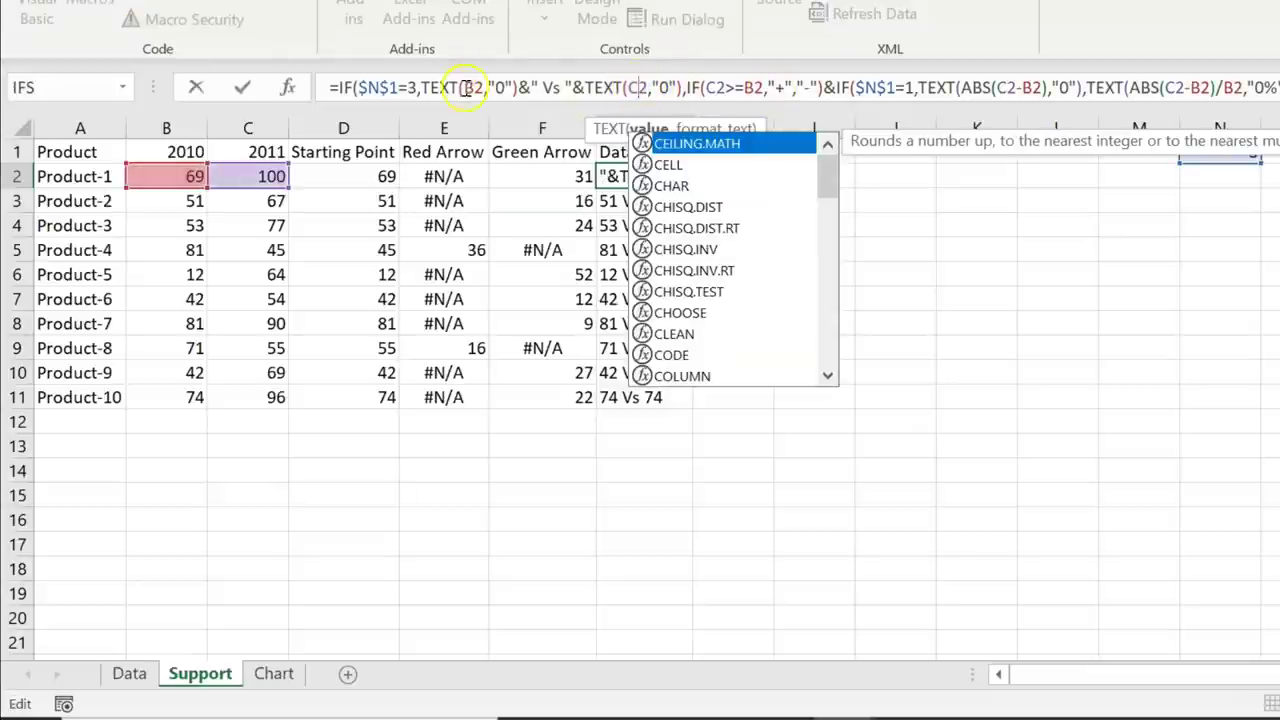
click(668, 88)
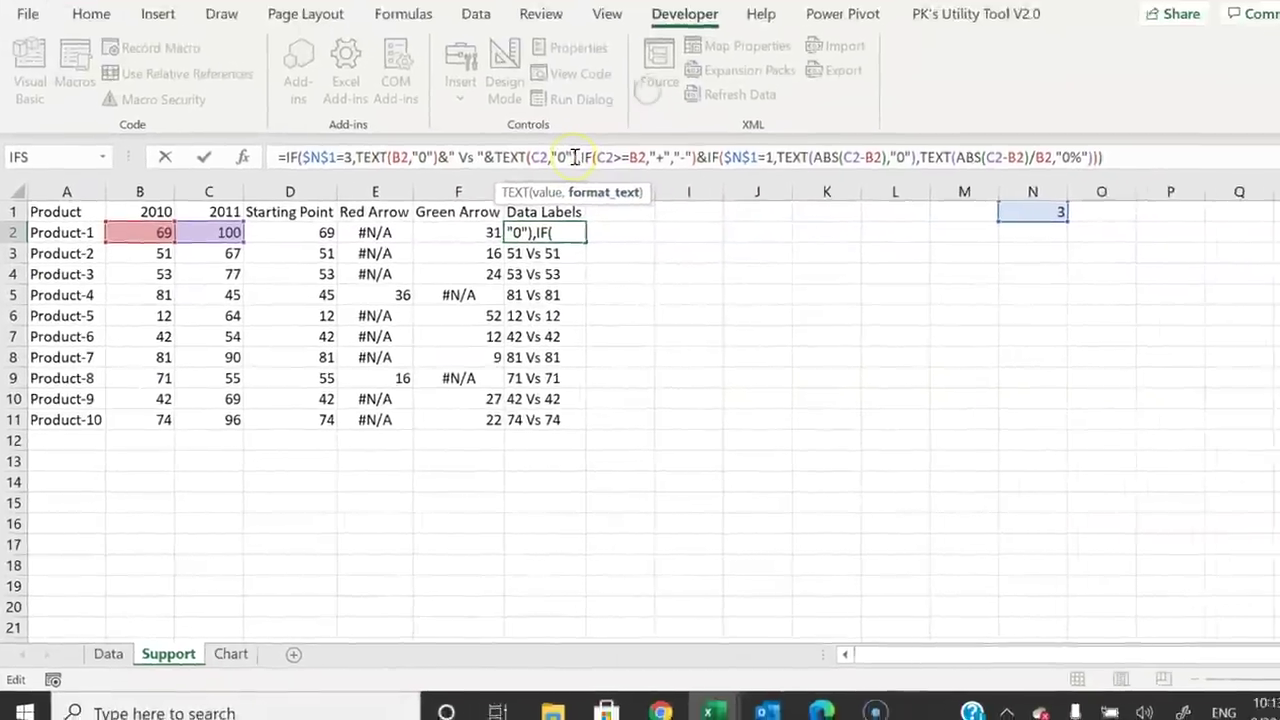
key(Return)
key(Up)
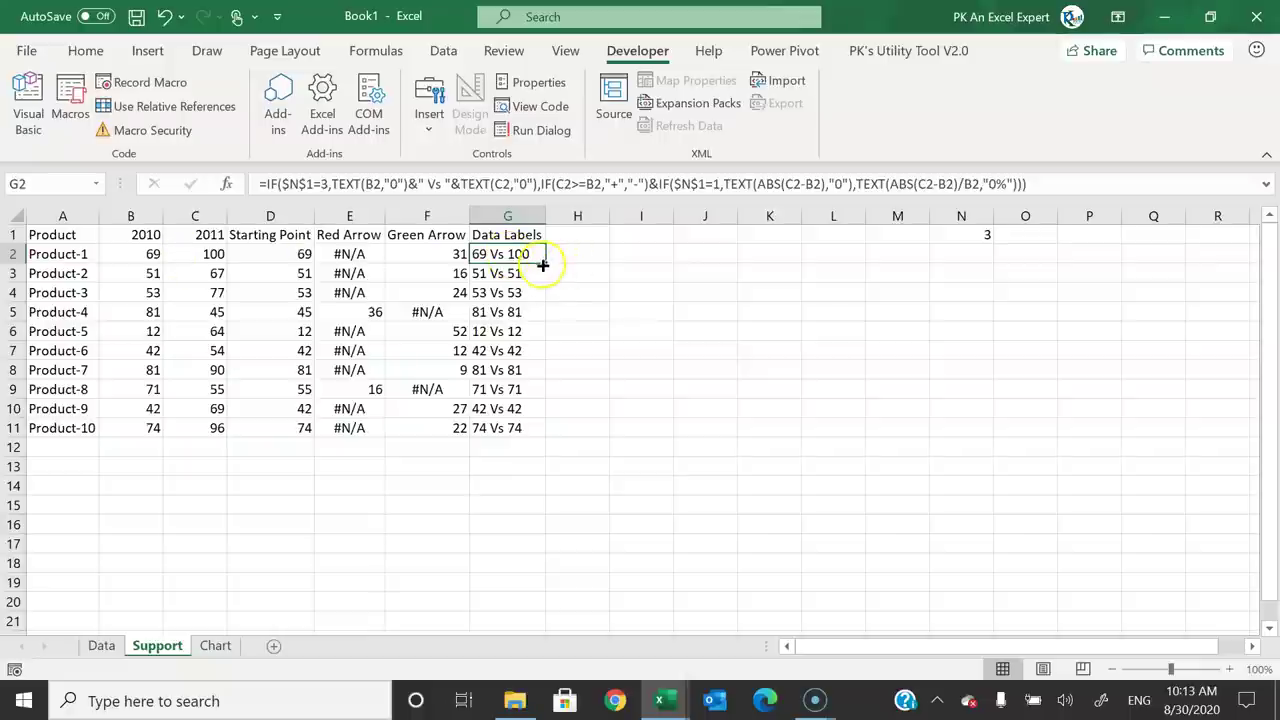
double_click(546, 263)
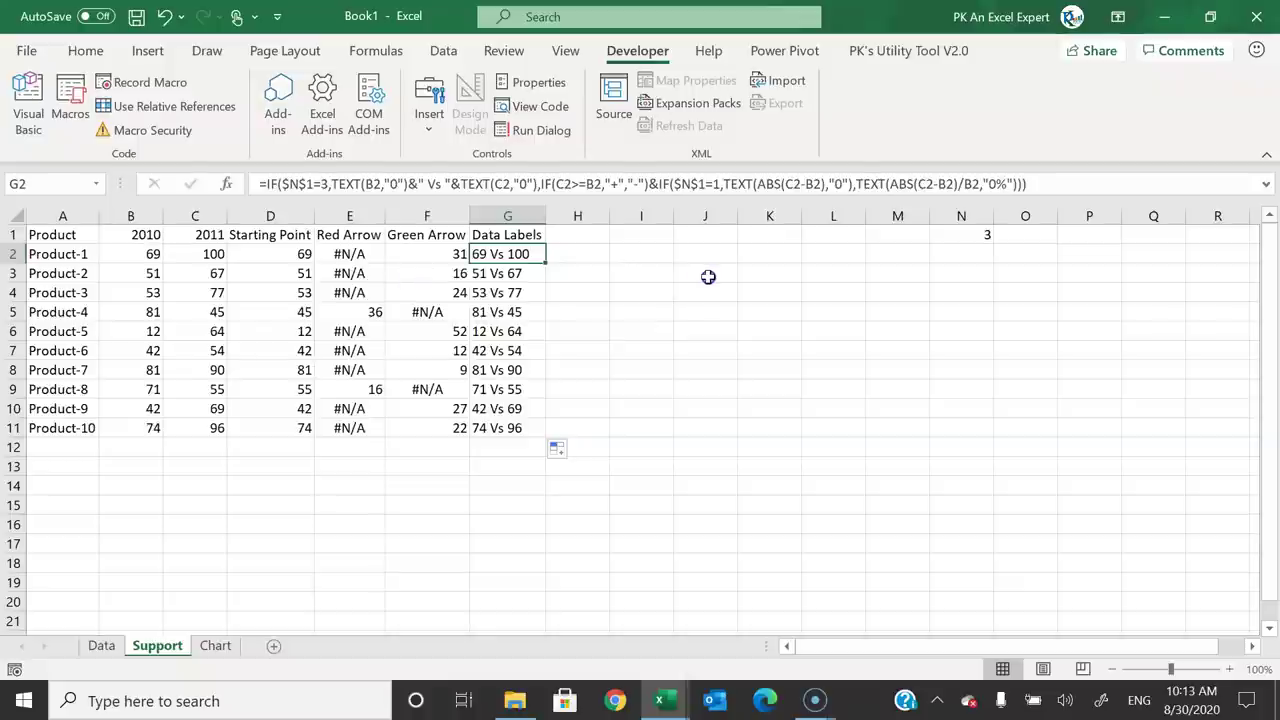
- Insert a 2-D stacked bar chart from A1:A11 and D1:F11, enlarge it and place it beside the data columns
drag(72, 234, 78, 432)
drag(270, 234, 430, 428)
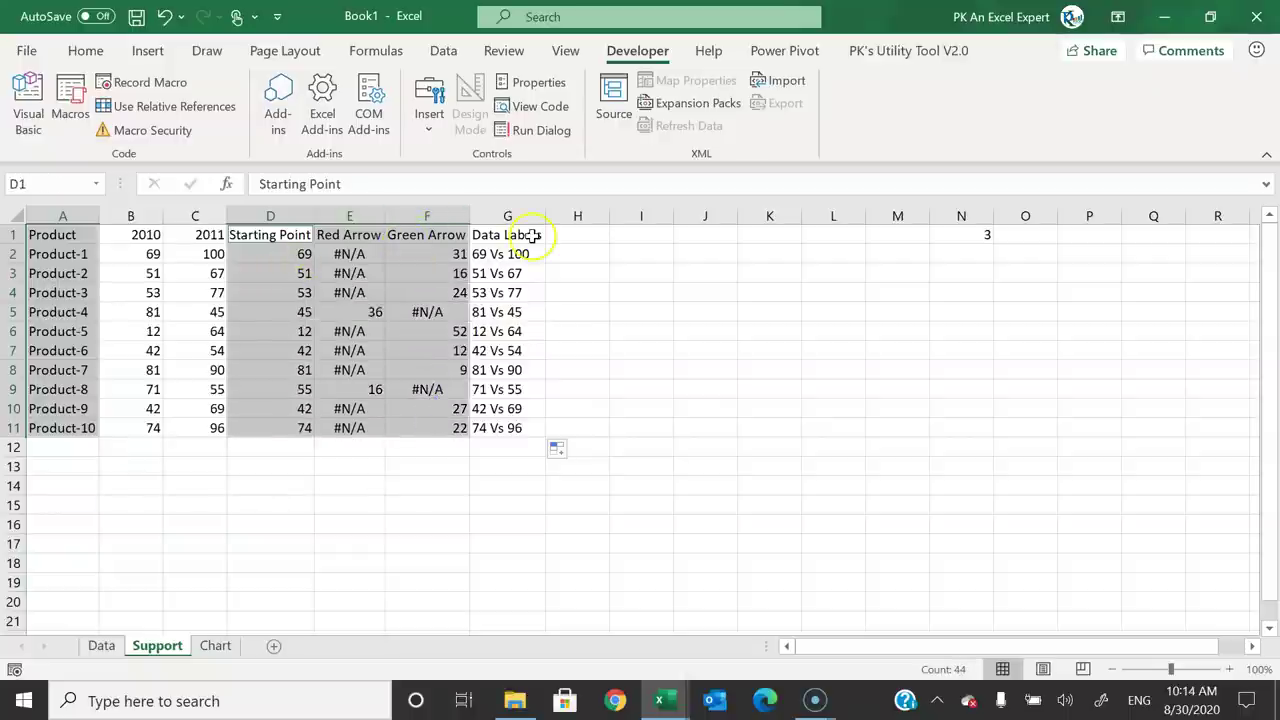
click(146, 50)
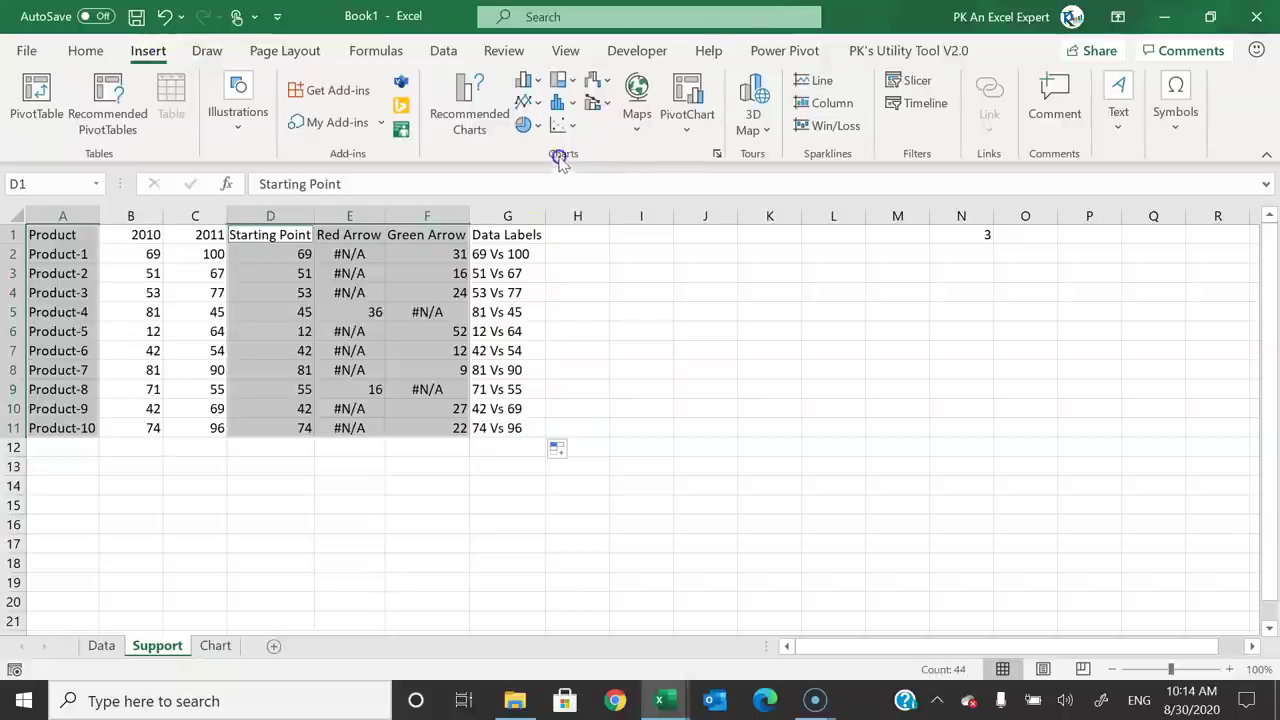
click(530, 82)
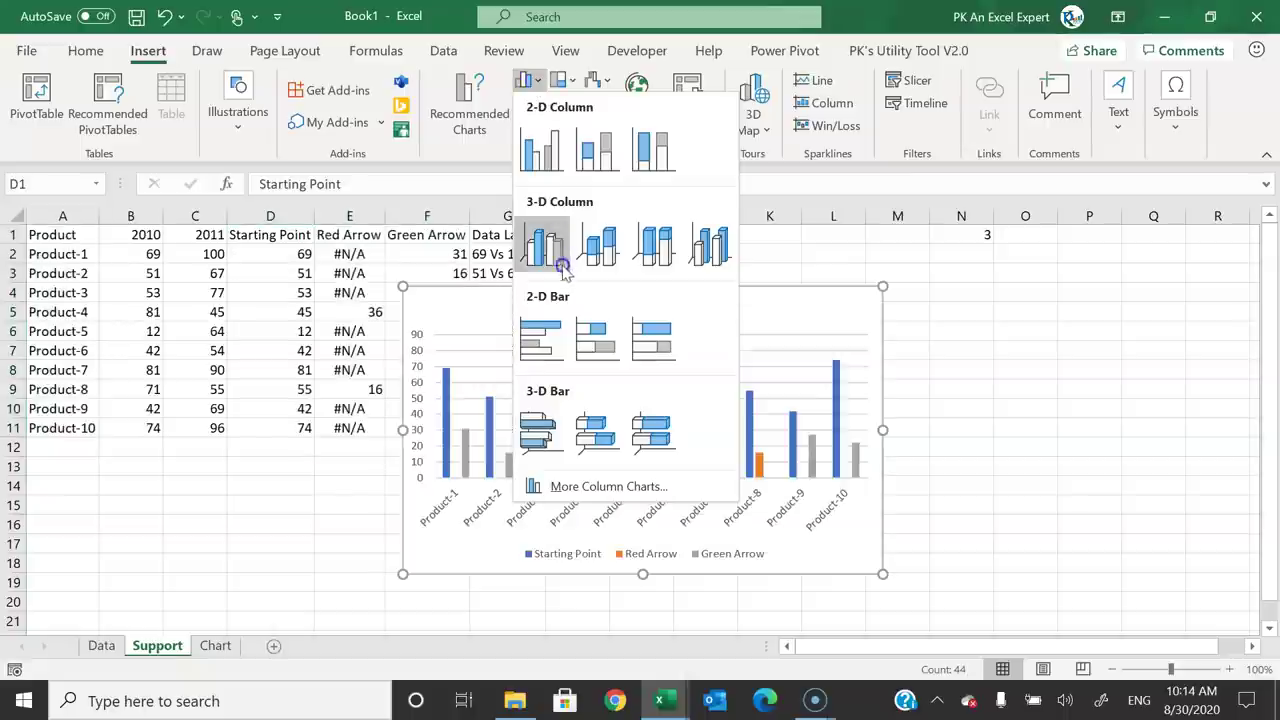
click(590, 348)
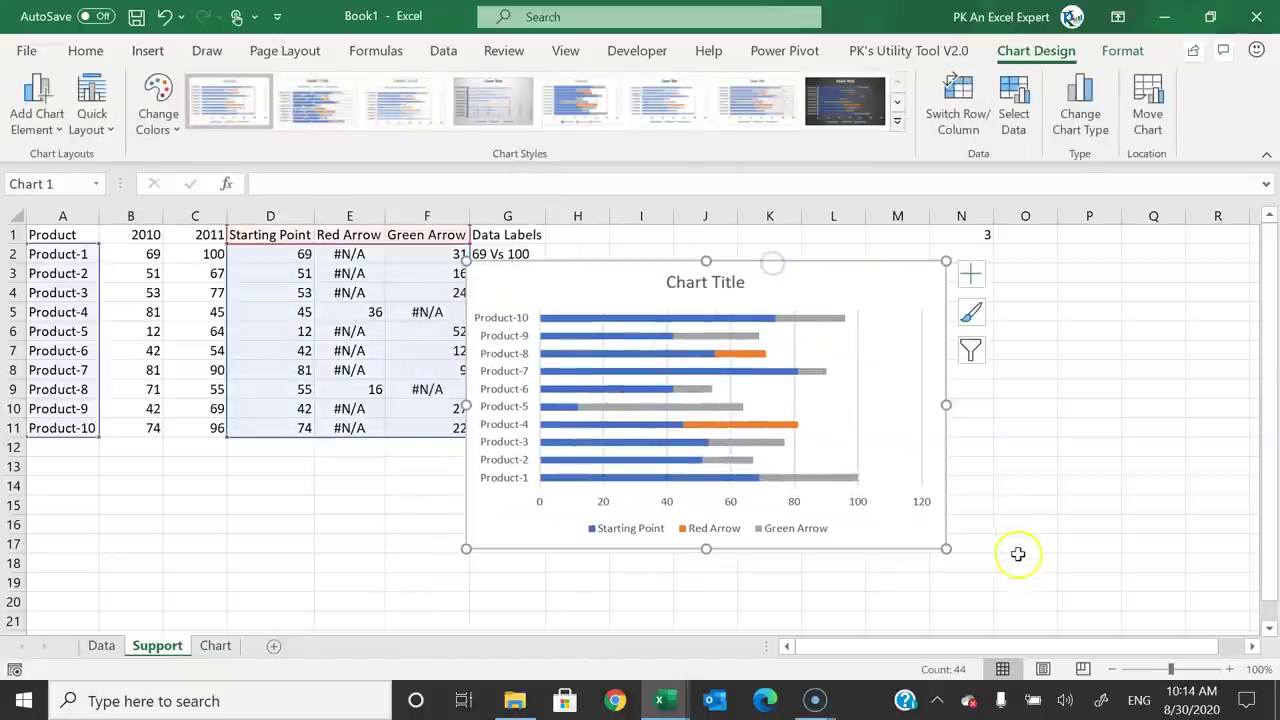
drag(947, 549, 1030, 585)
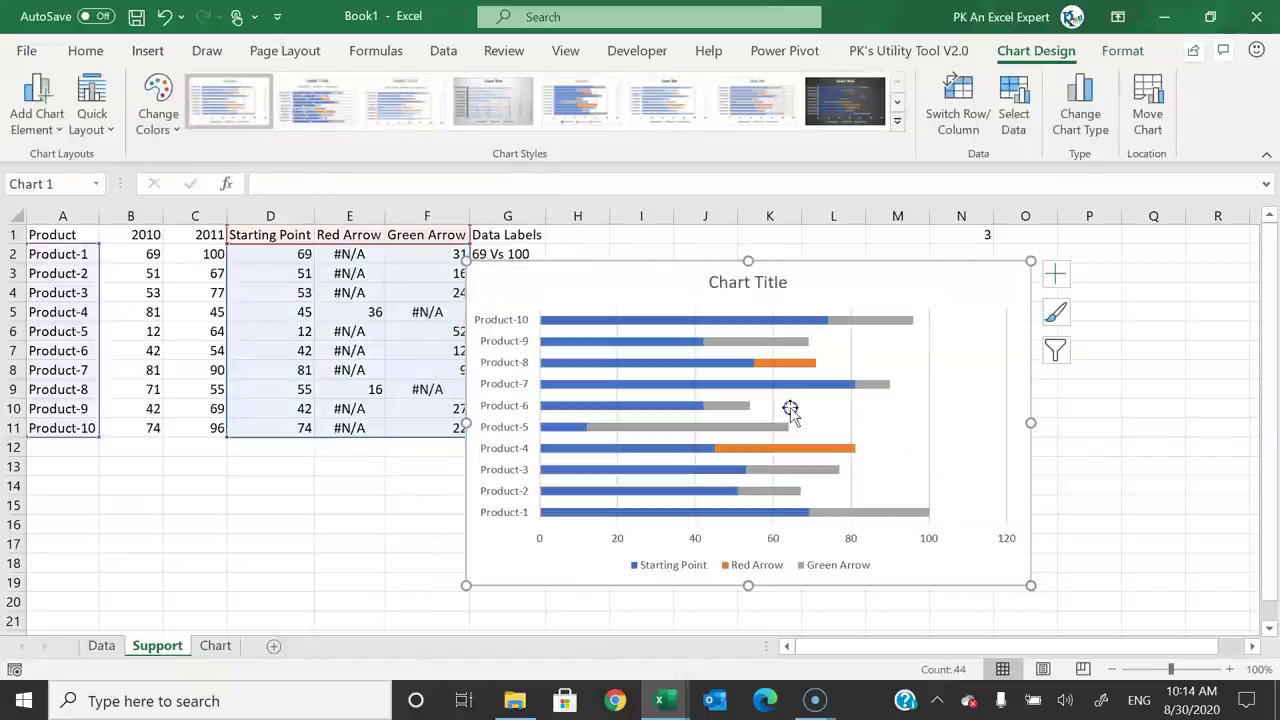
drag(513, 370, 586, 337)
- Set the chart's vertical product axis to show categories in reverse order and close the axis formatting
right_click(590, 336)
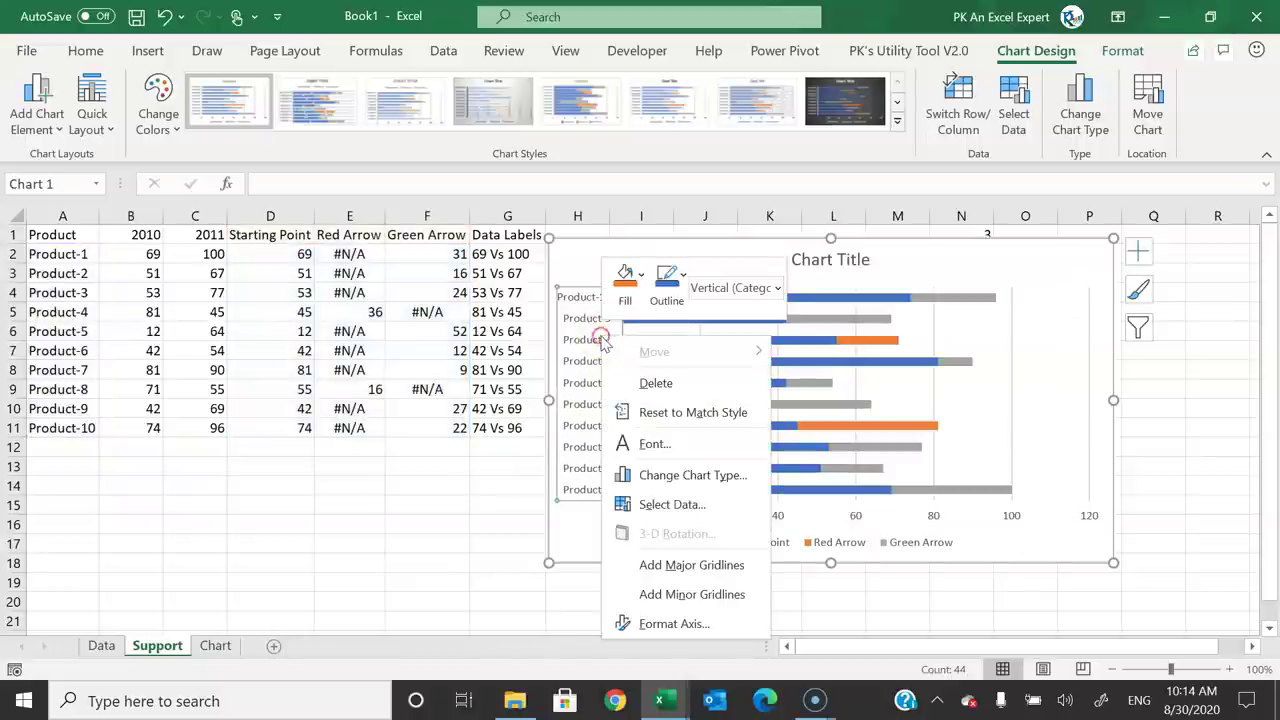
click(675, 622)
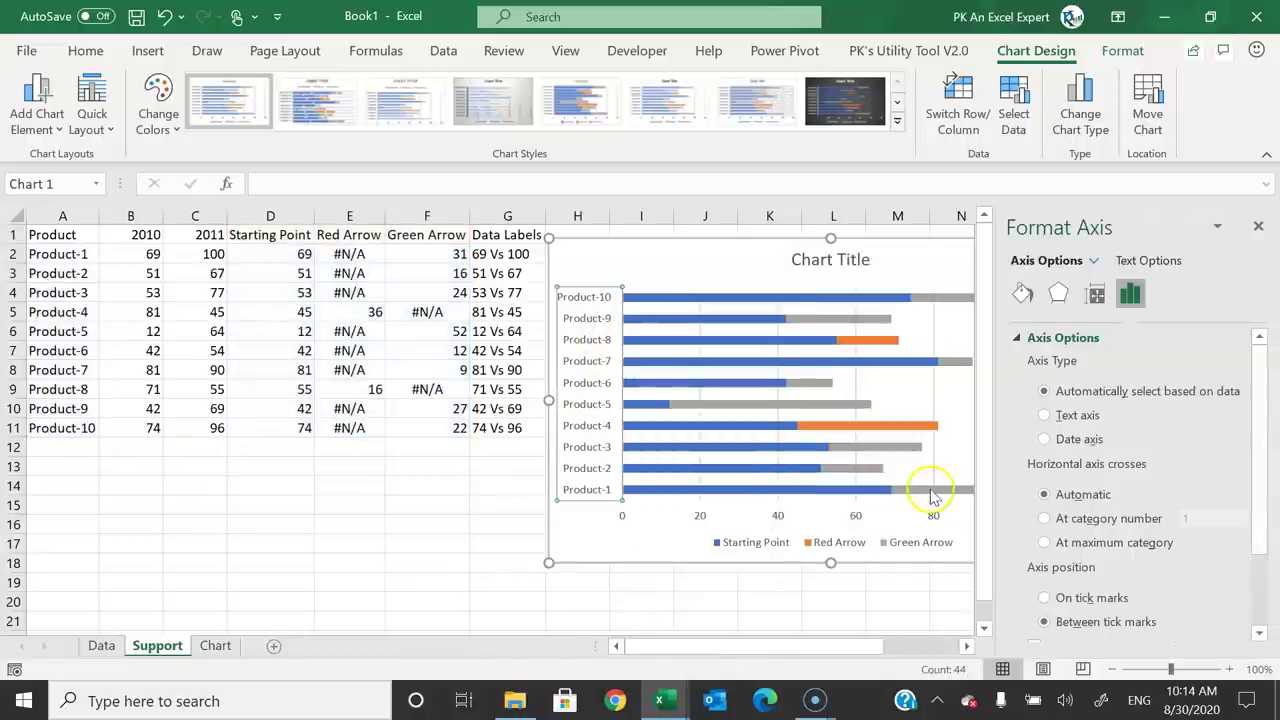
drag(1256, 412, 1260, 471)
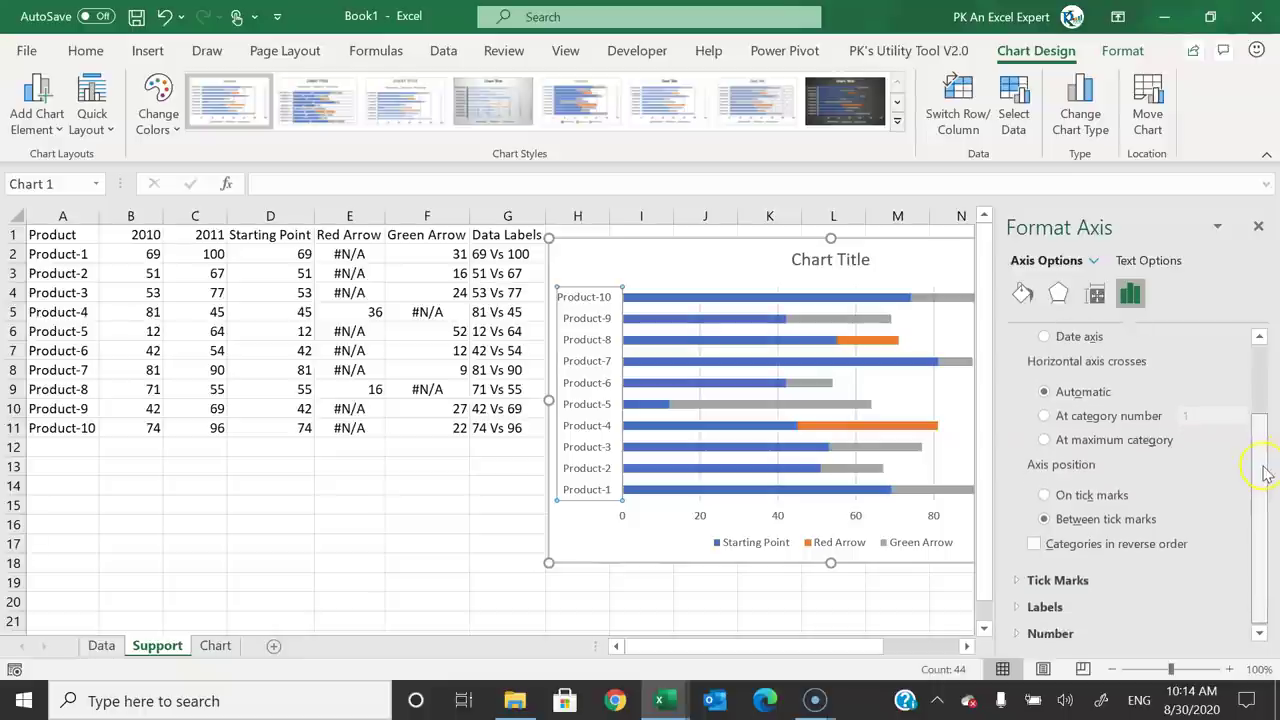
click(1141, 550)
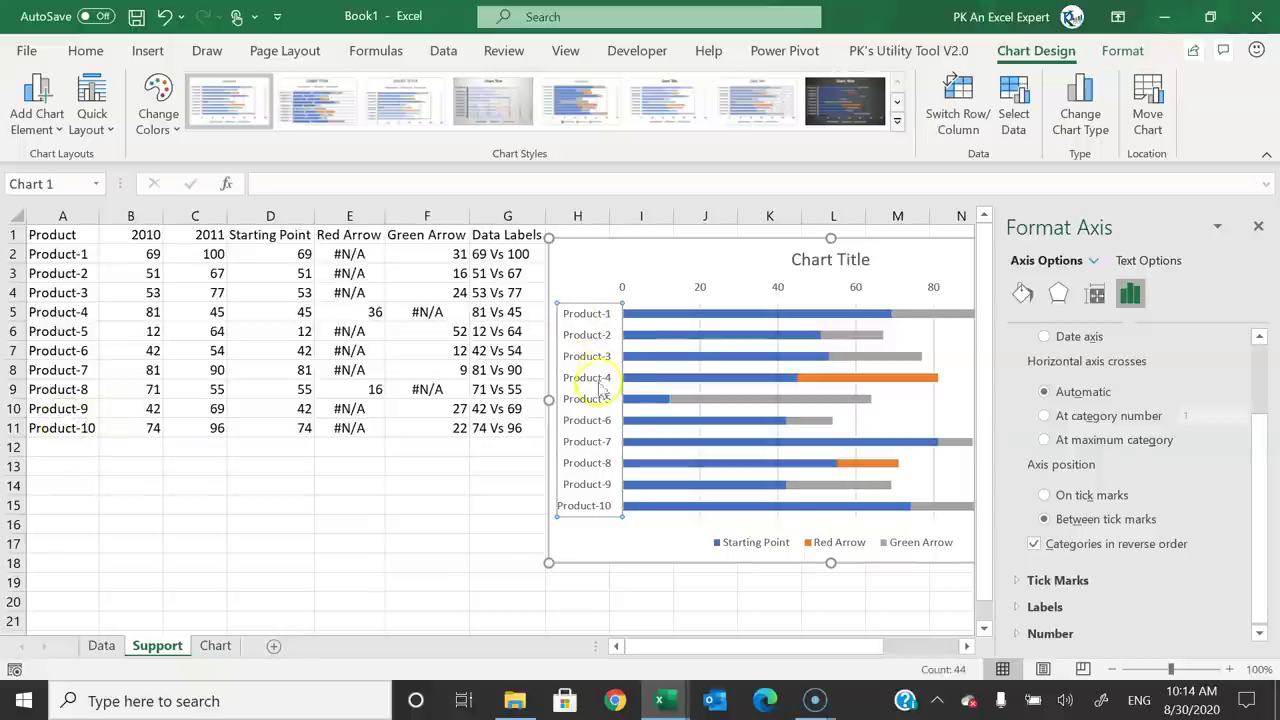
click(1258, 228)
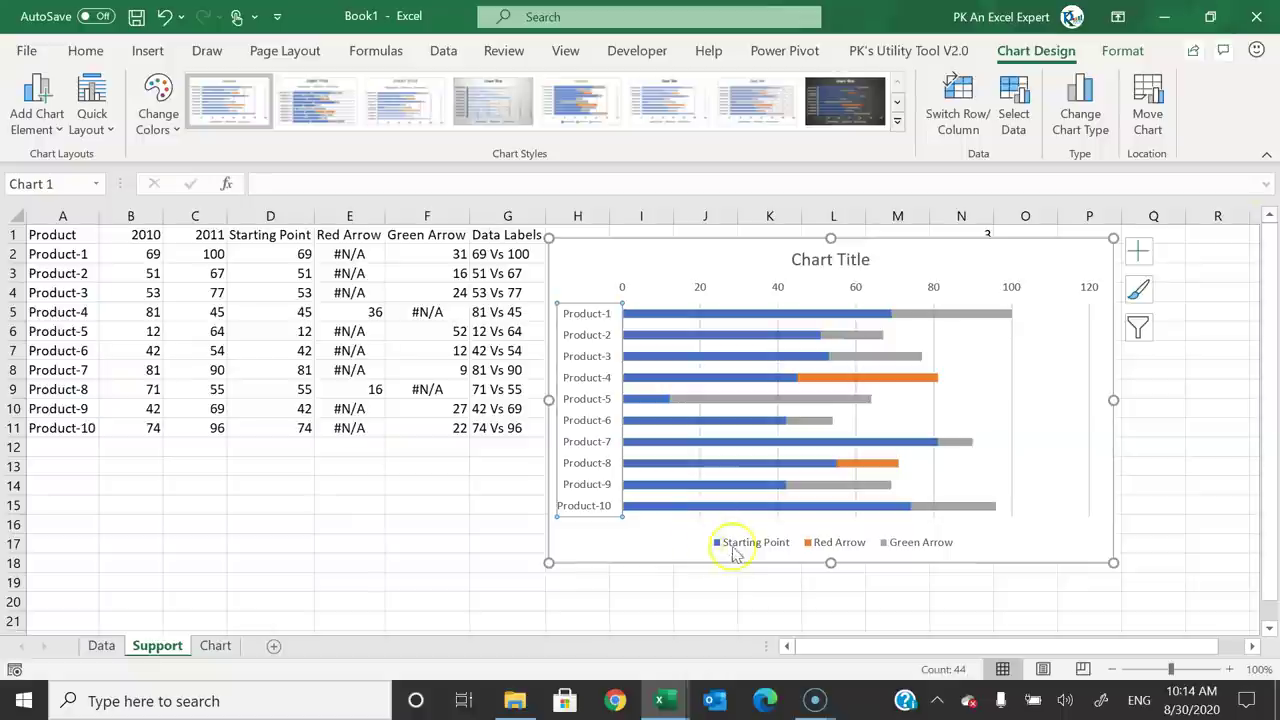
- Set the Starting Point series to No Fill and deselect it
click(725, 315)
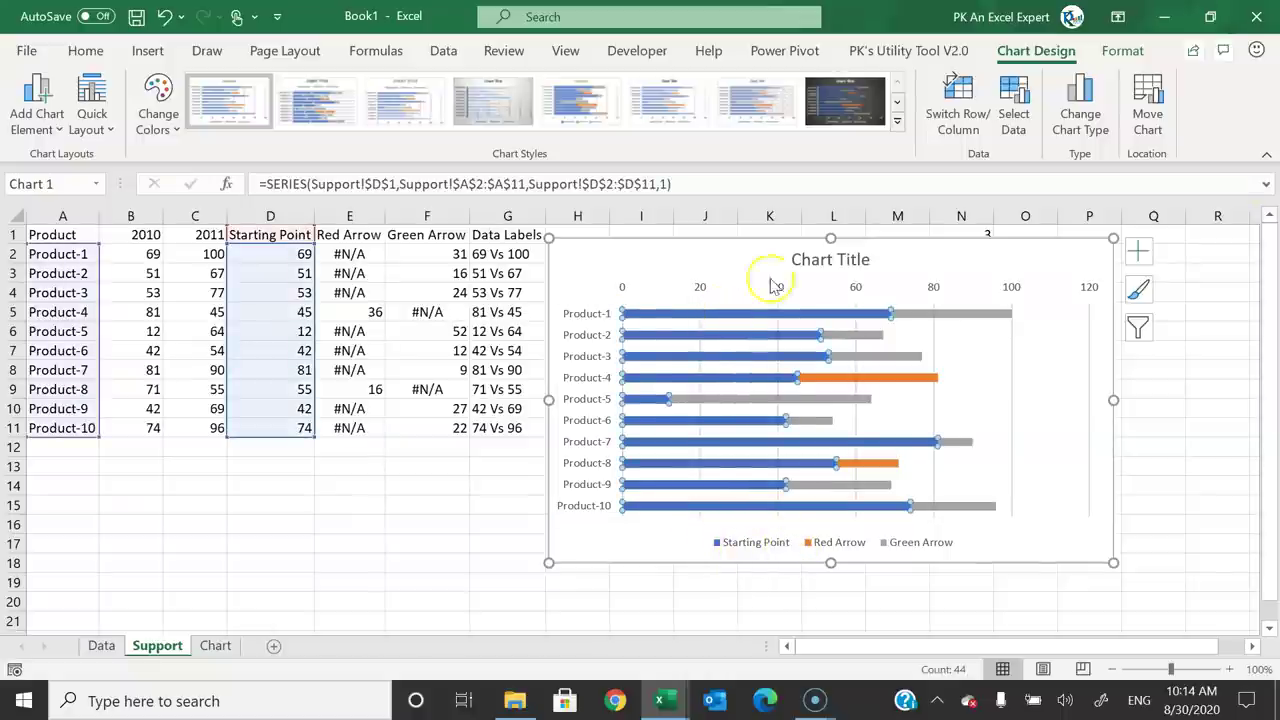
click(1124, 51)
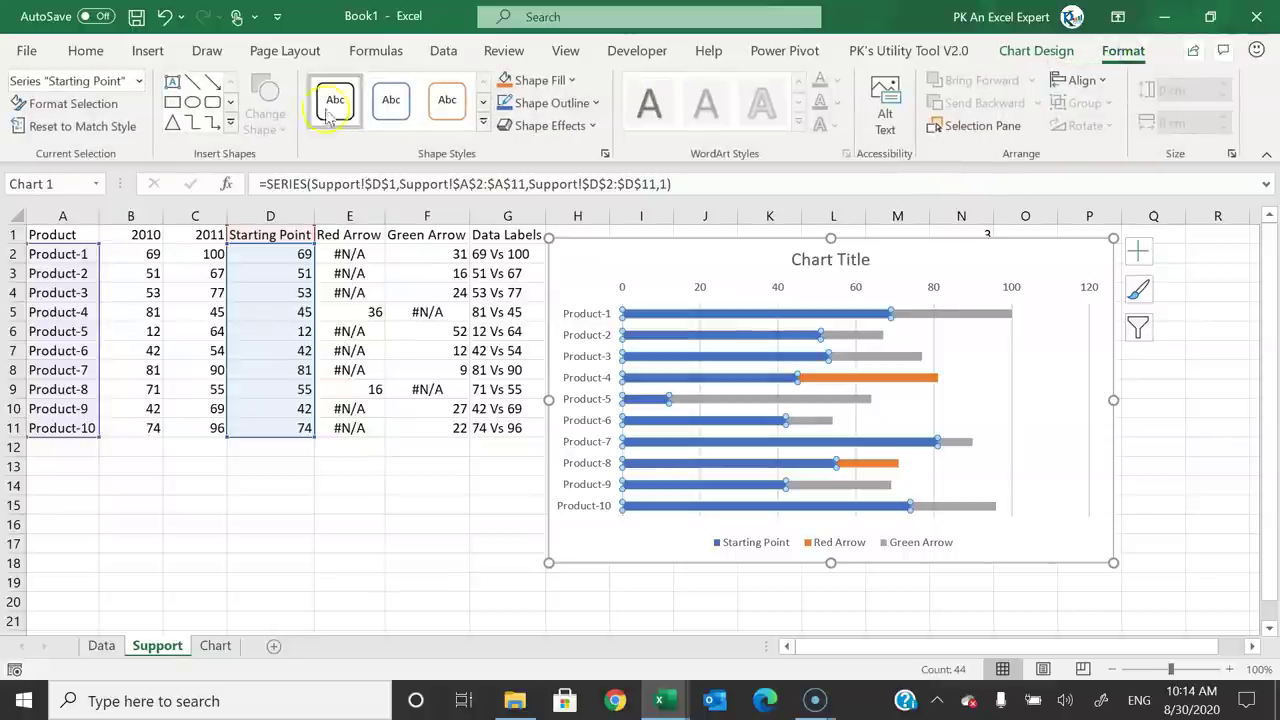
click(553, 86)
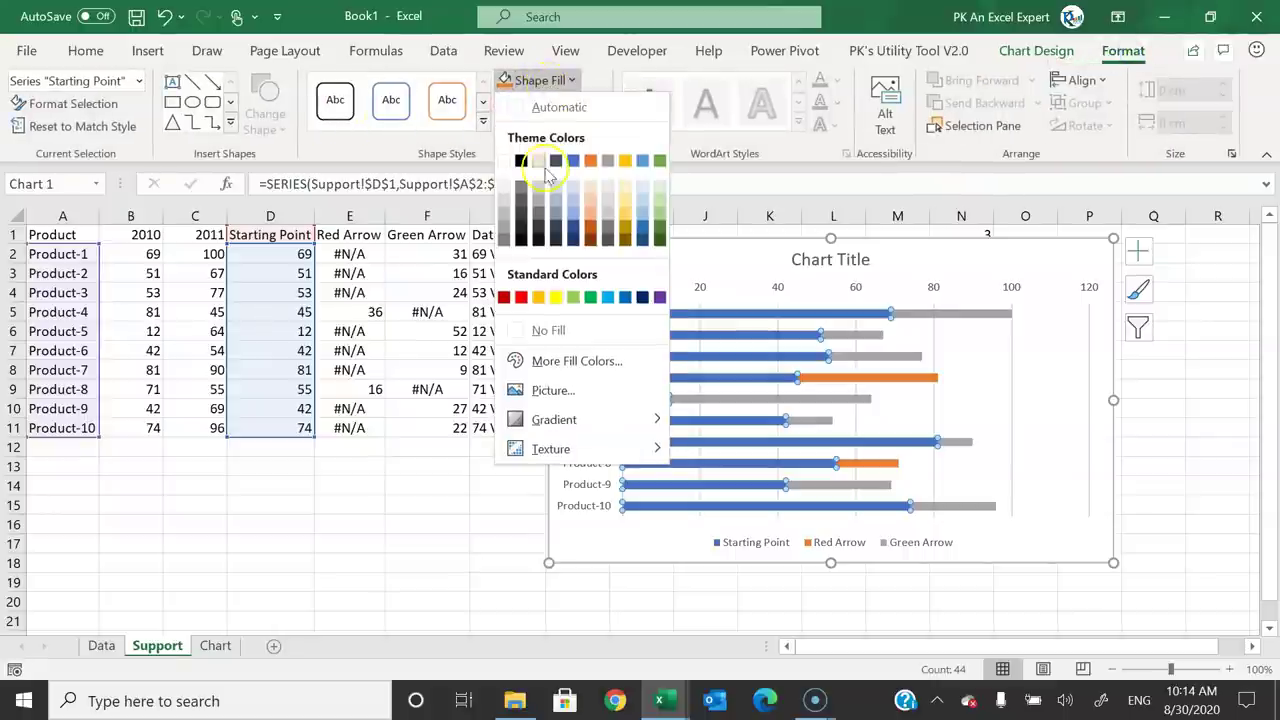
click(546, 327)
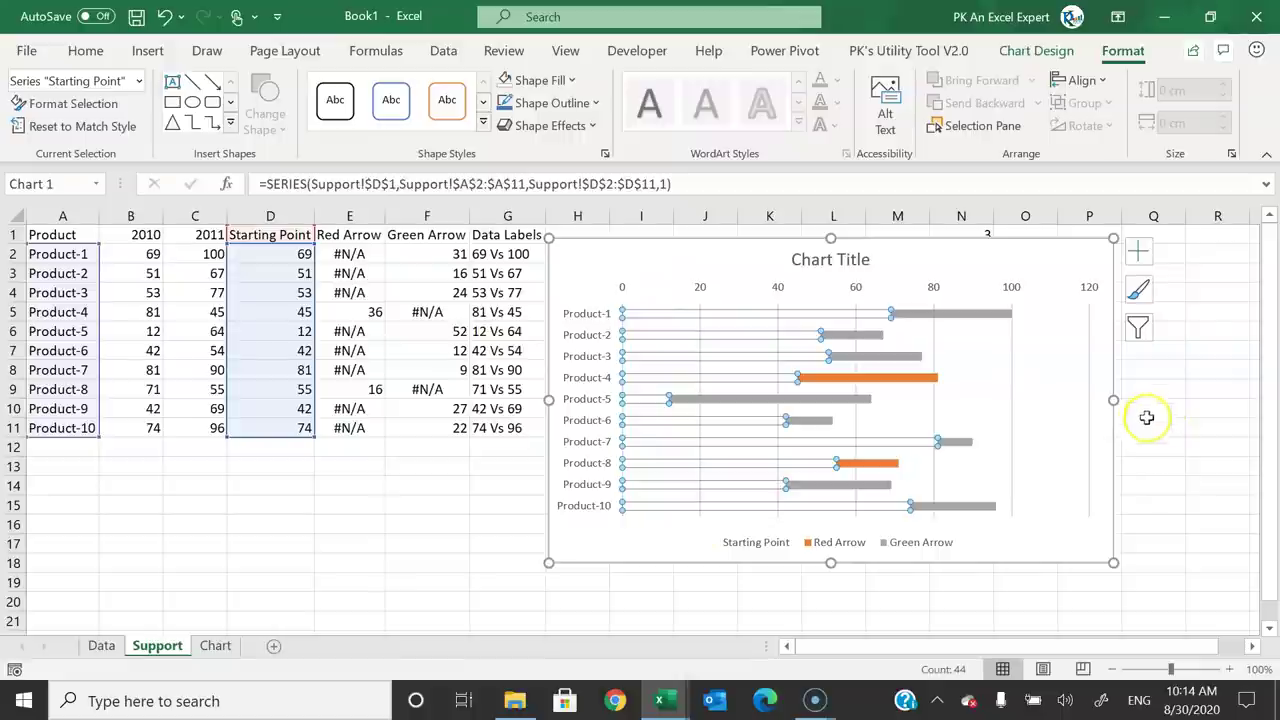
click(1105, 408)
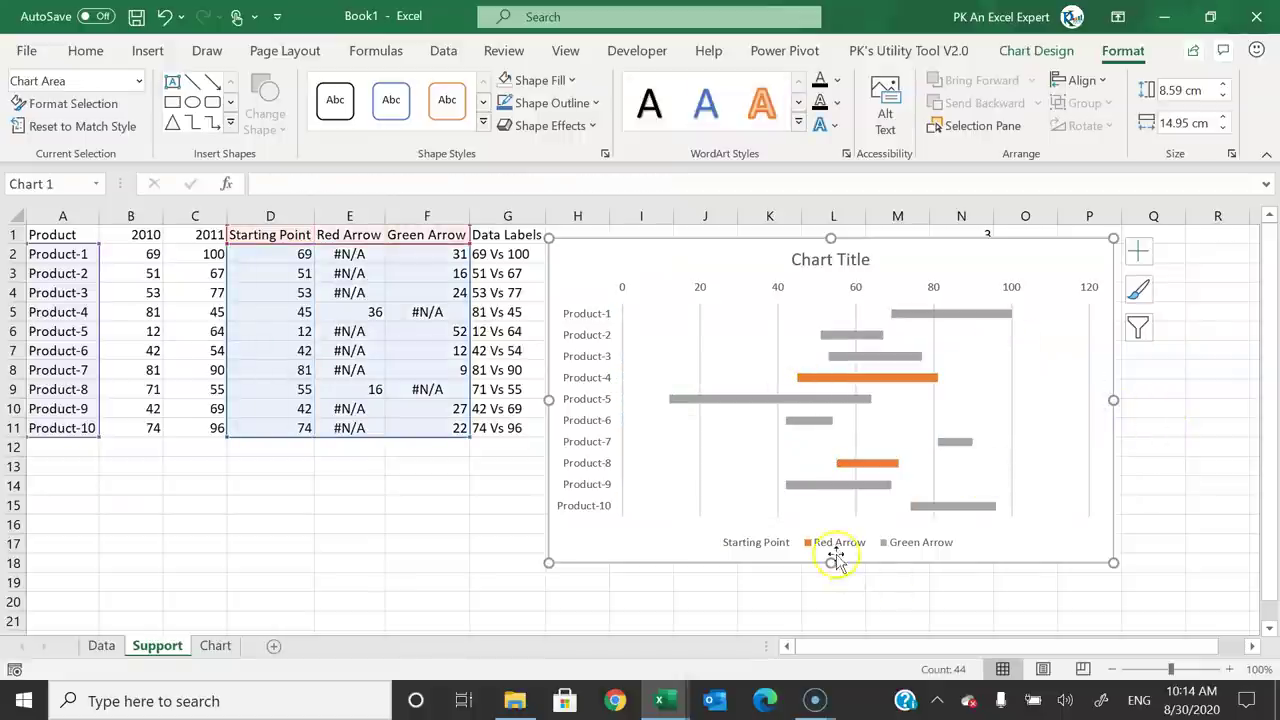
- Add error bars to the Green Arrow series in the chart
click(958, 314)
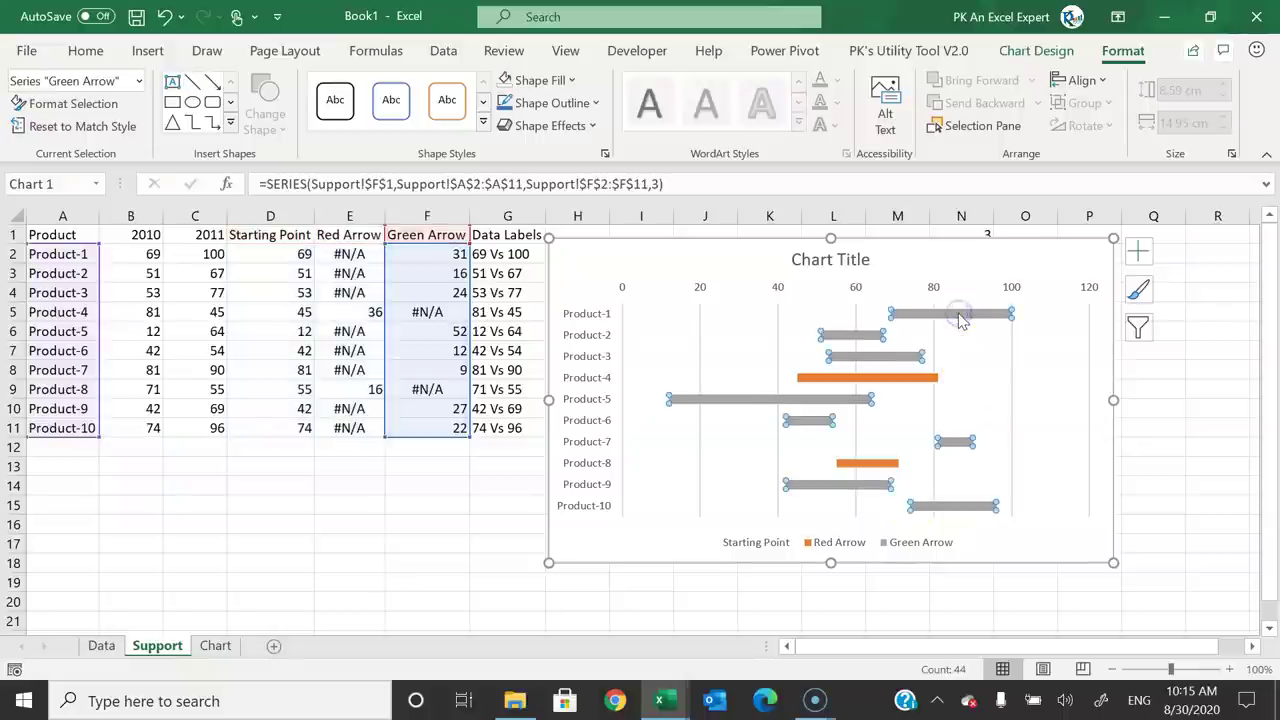
click(1137, 255)
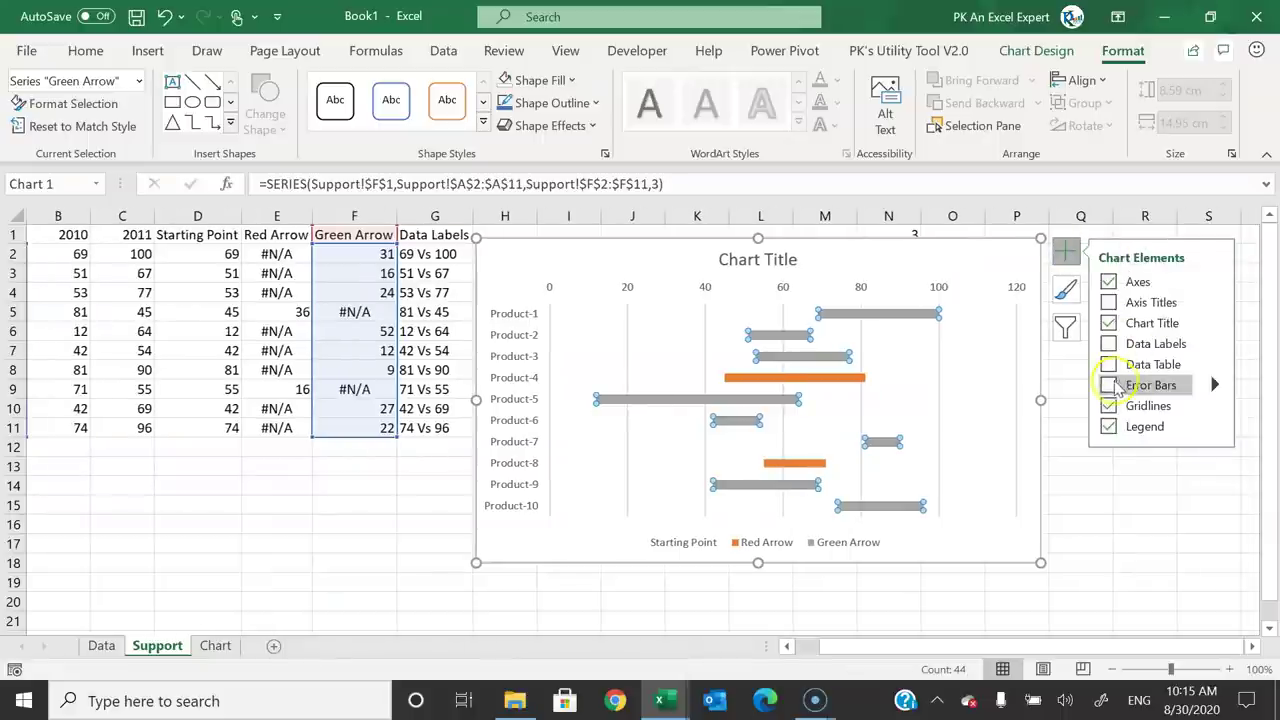
click(1110, 386)
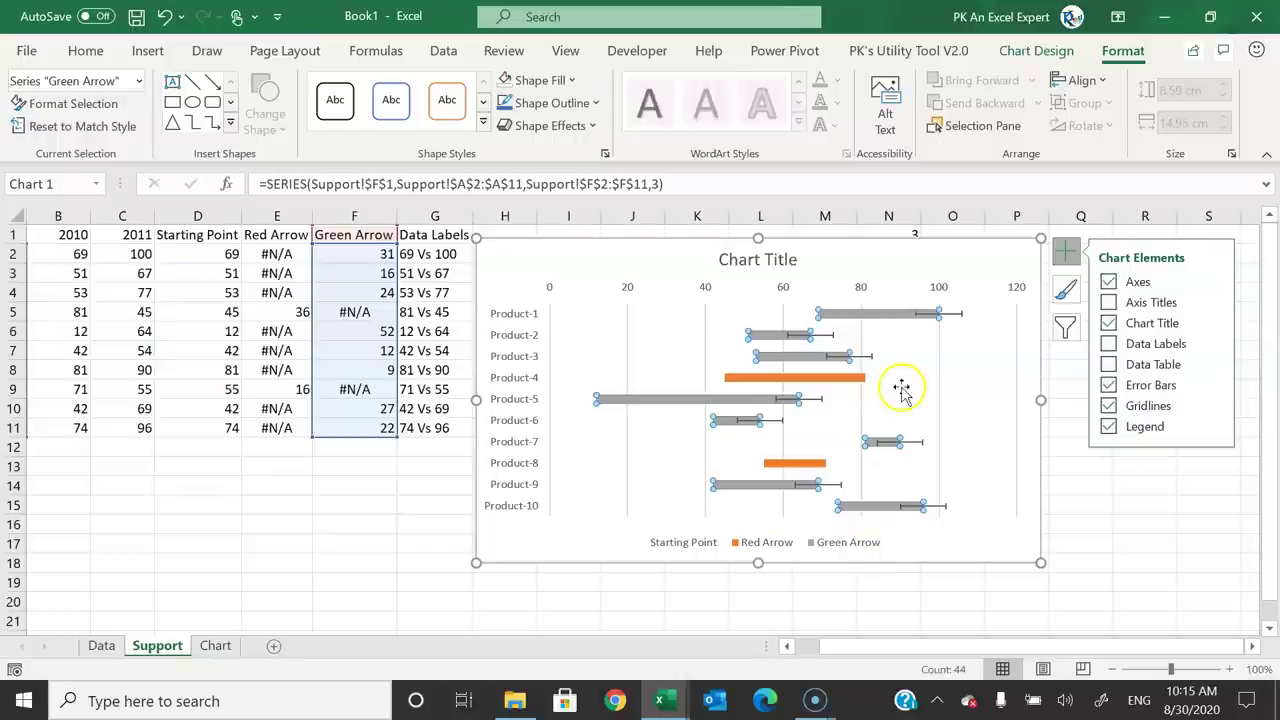
- Set the Green Arrow error bars to Minus direction, No Cap end style and a 100 percent error amount
click(955, 318)
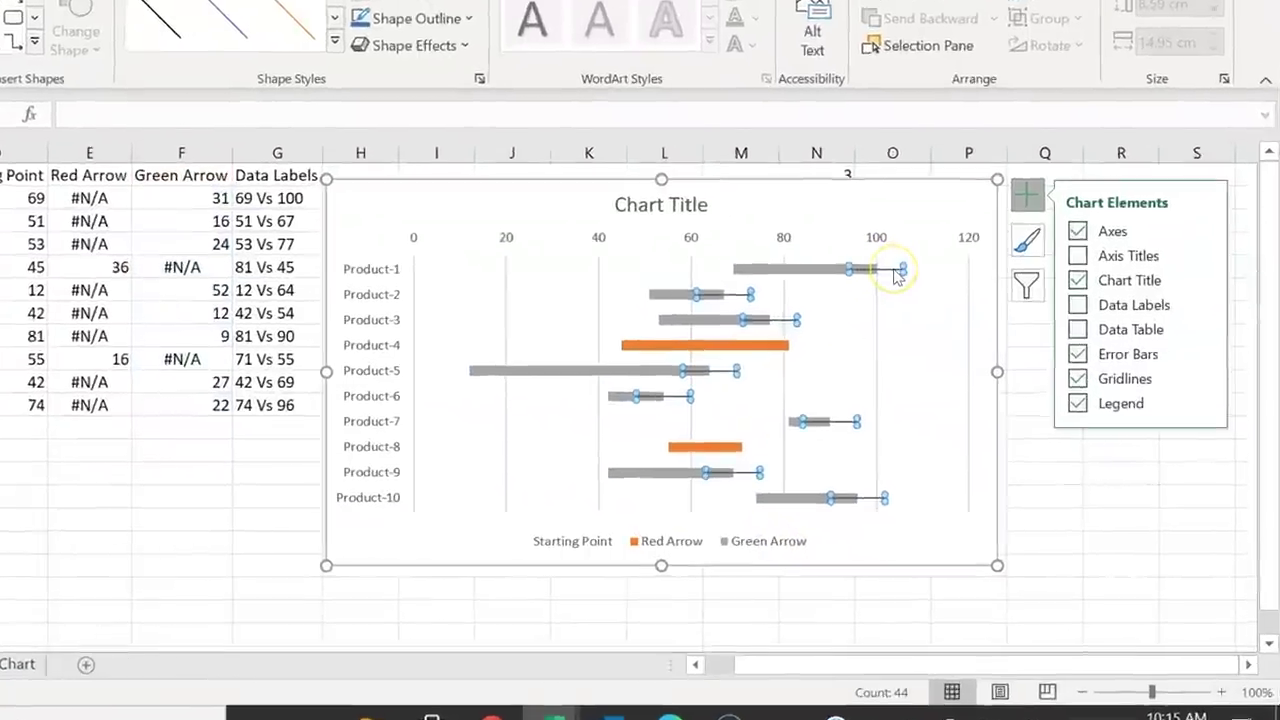
right_click(953, 316)
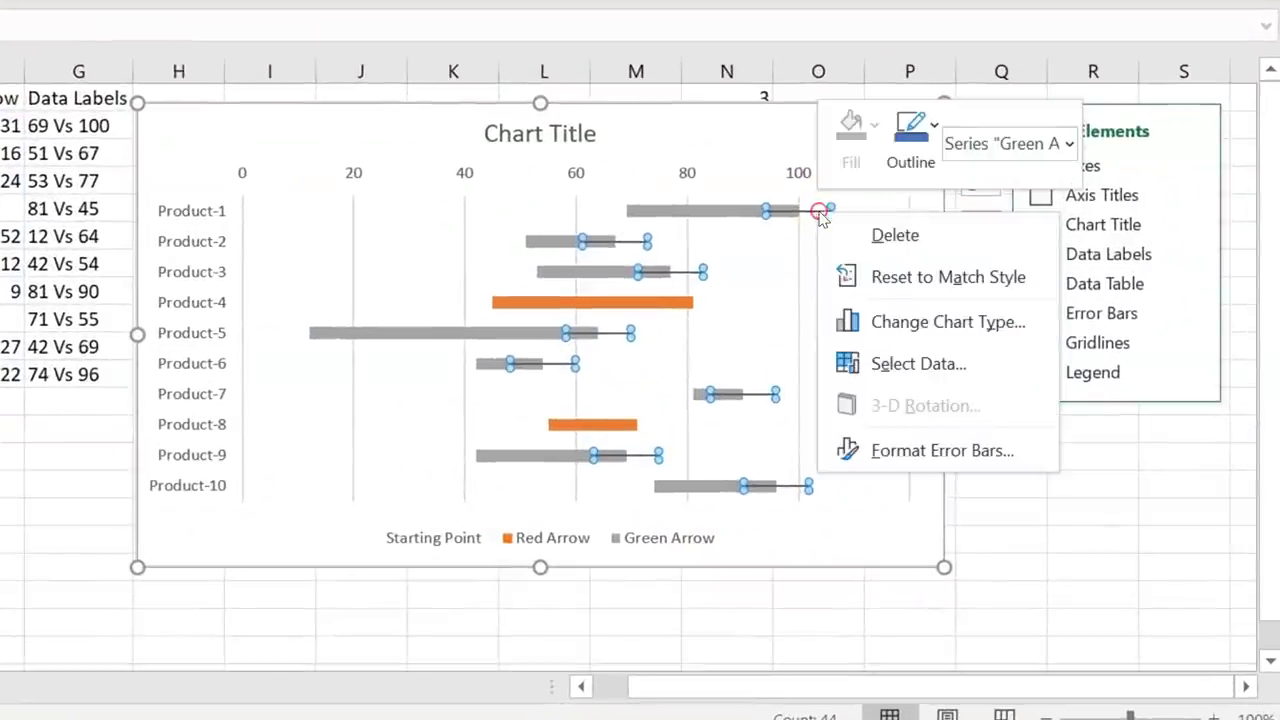
click(914, 450)
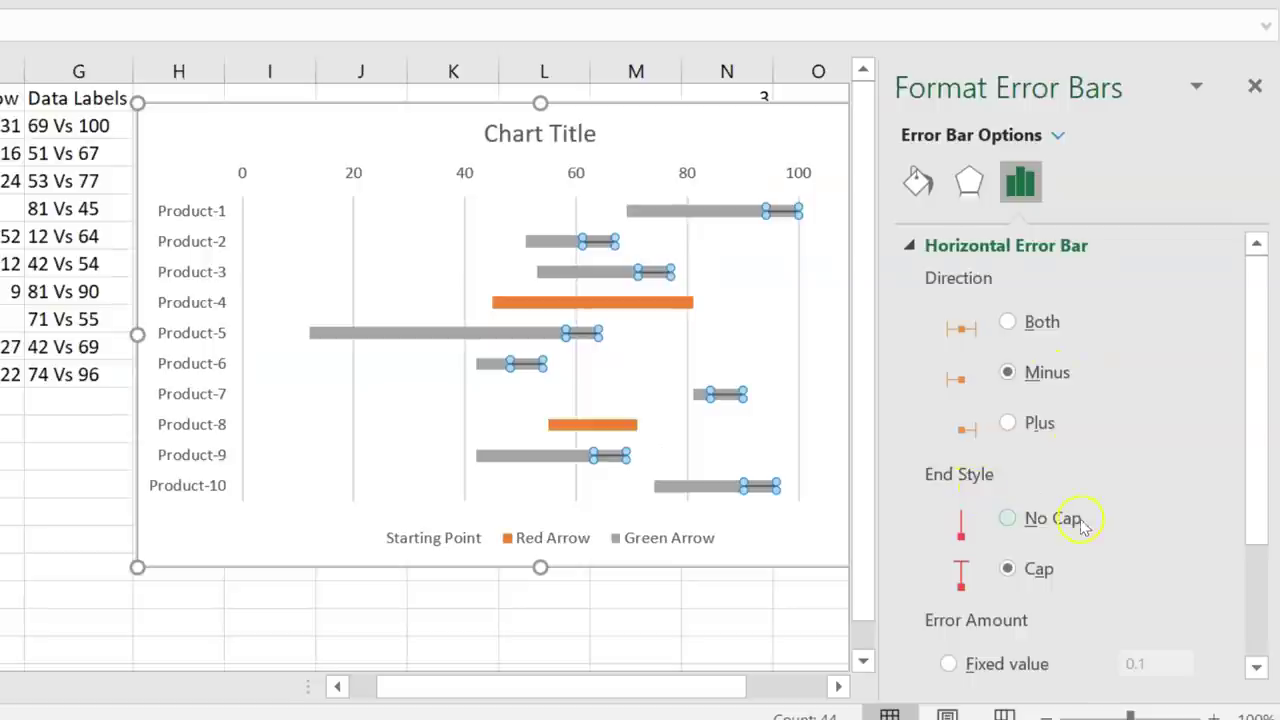
drag(1256, 345, 1263, 462)
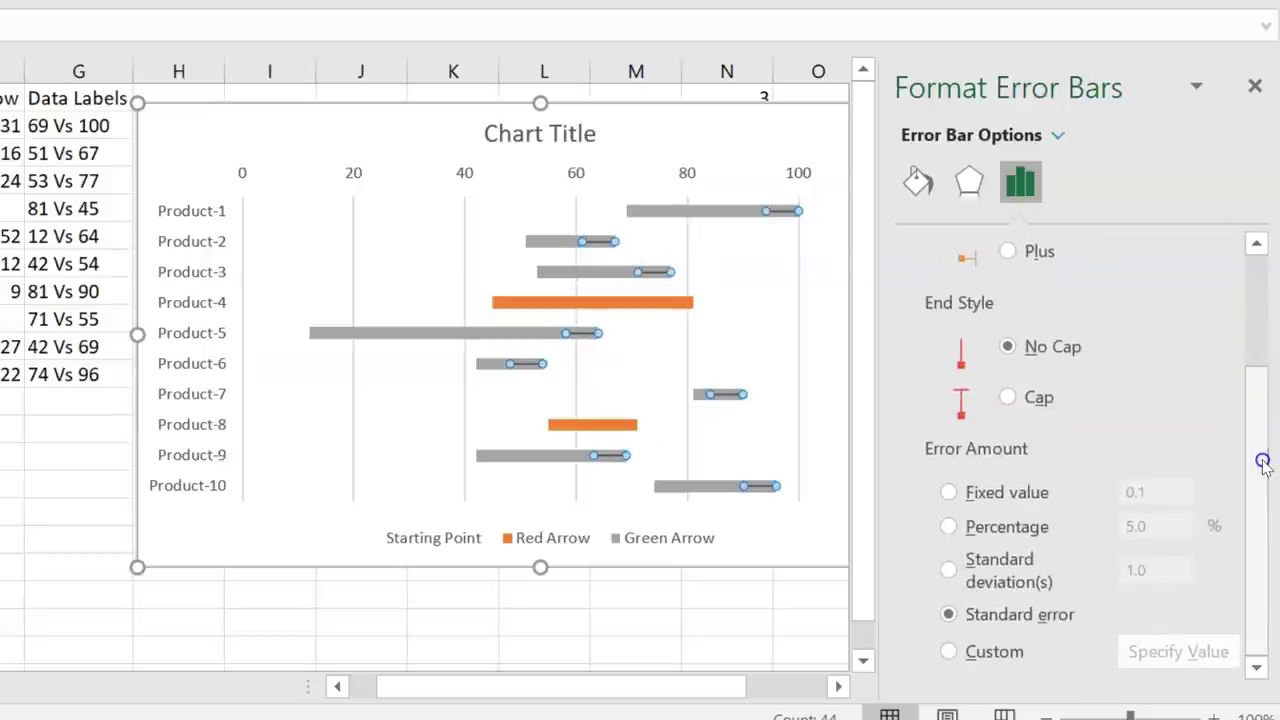
click(987, 530)
drag(1157, 526, 1098, 526)
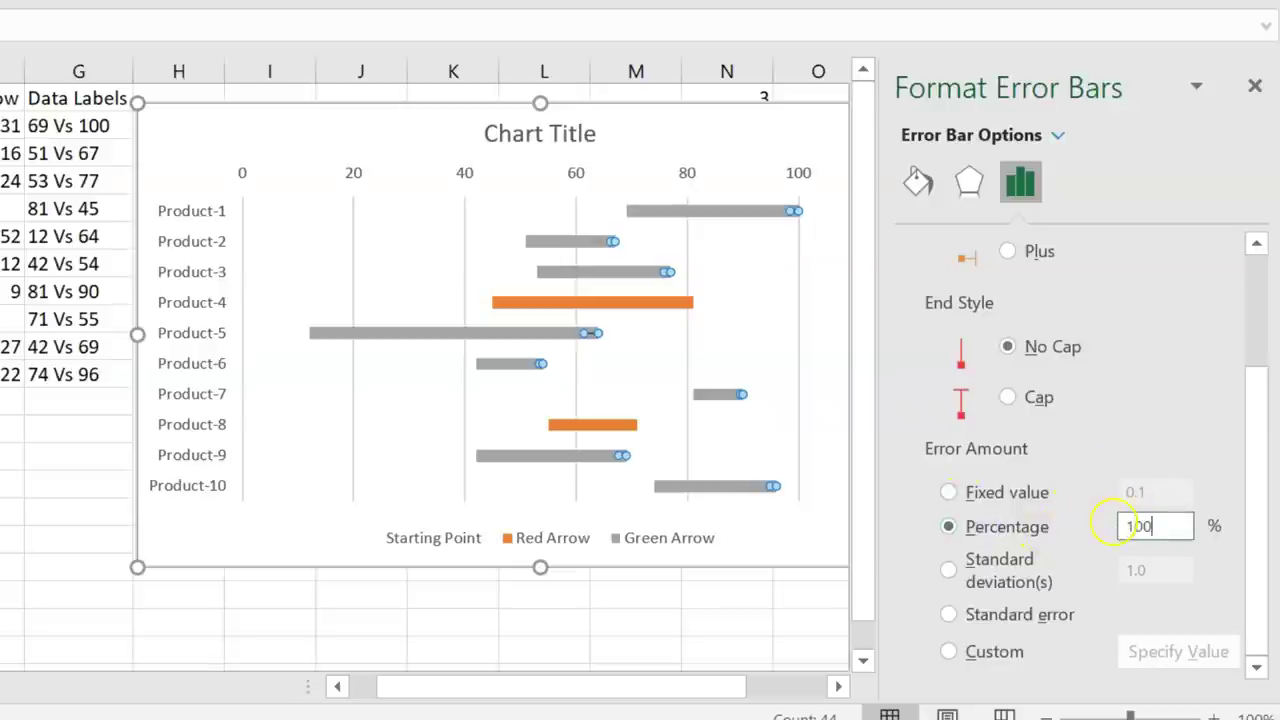
- Format the Green Arrow error bars as a solid light green line 2.5 pt wide
click(920, 185)
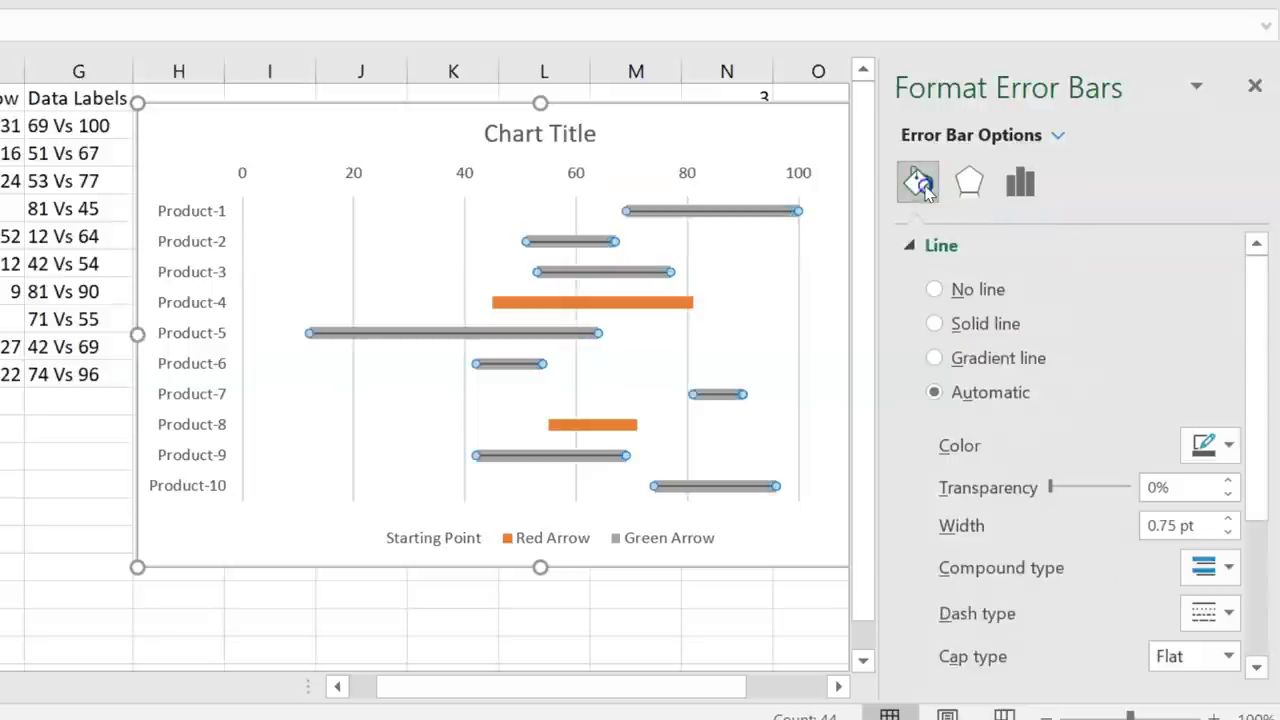
click(985, 324)
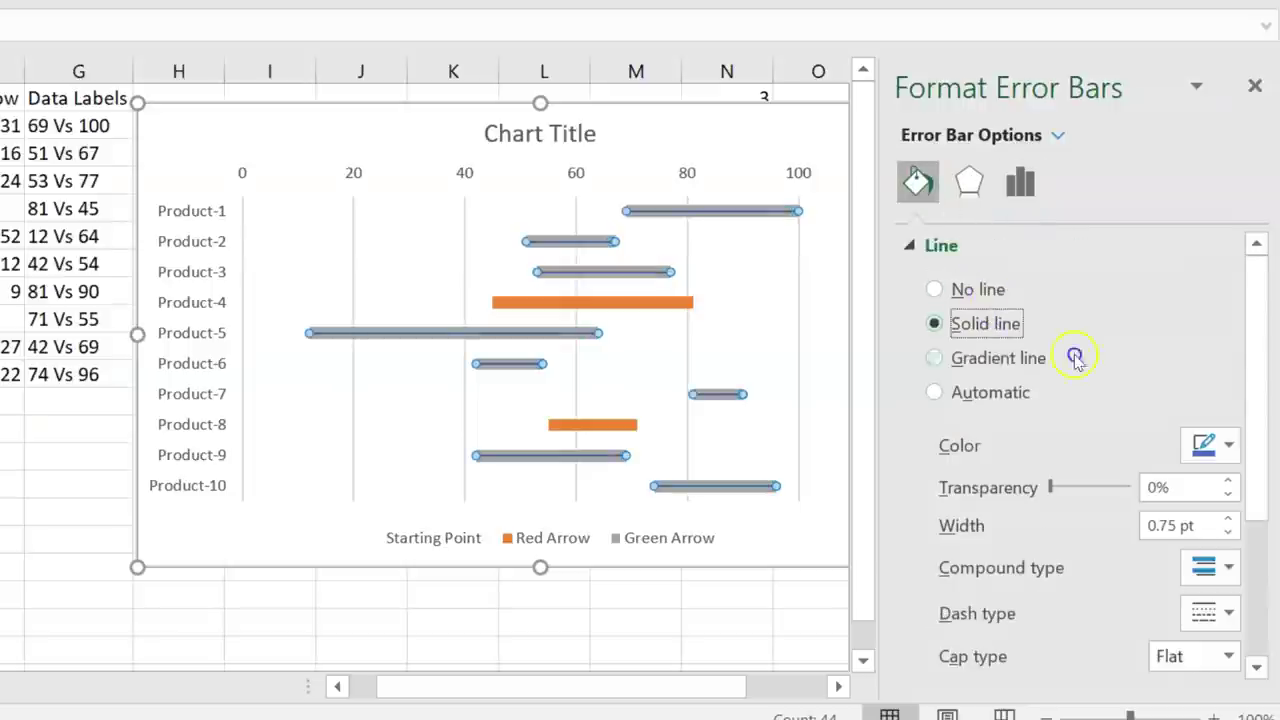
click(1228, 450)
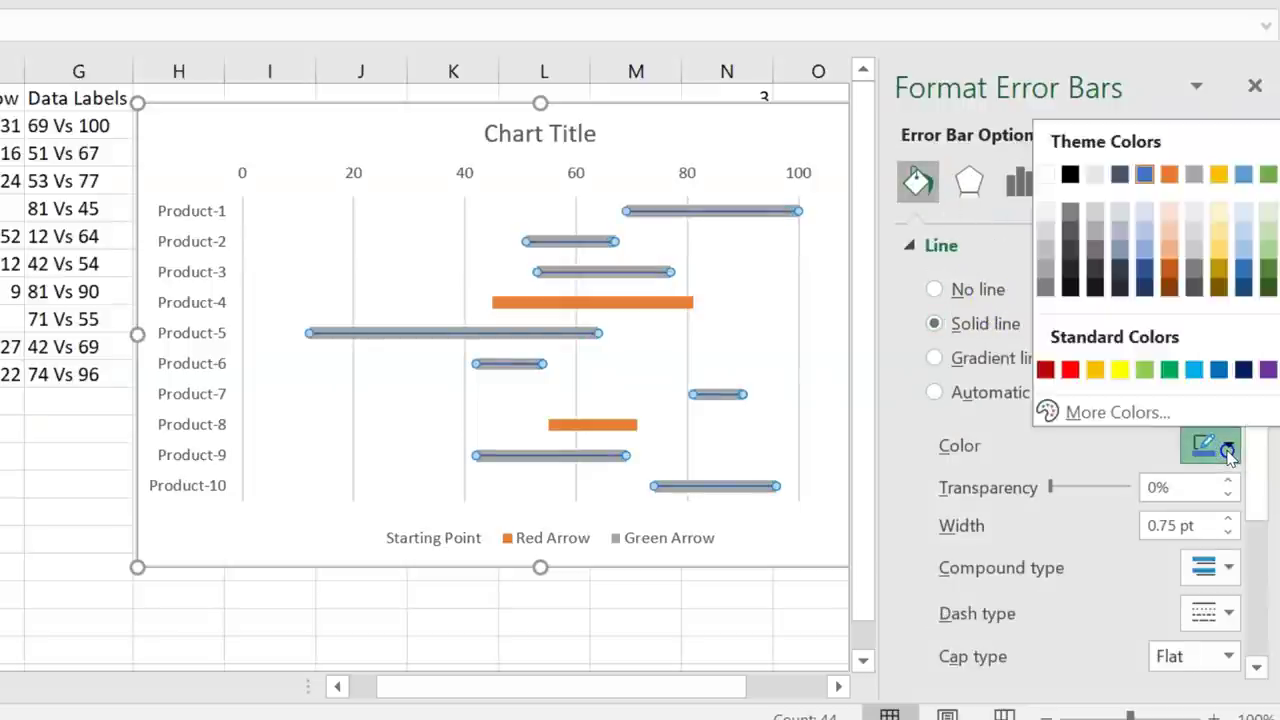
click(1147, 371)
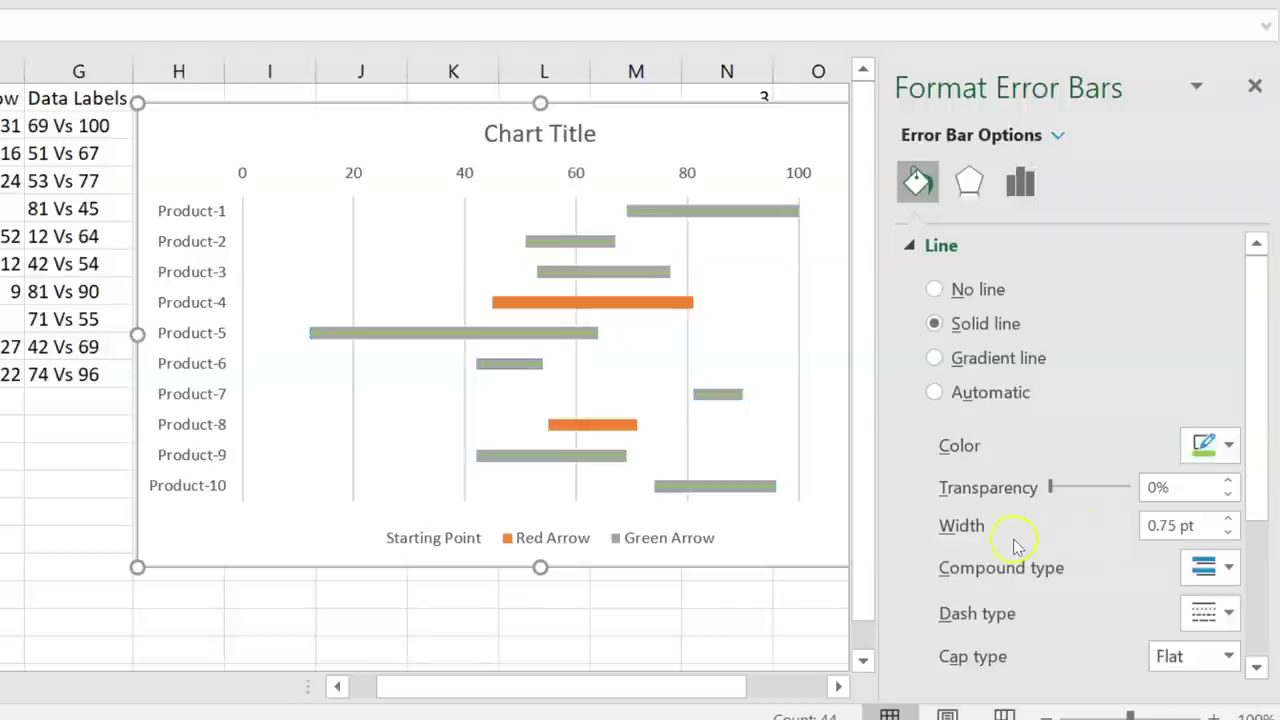
click(1230, 519)
click(1231, 519)
click(1232, 519)
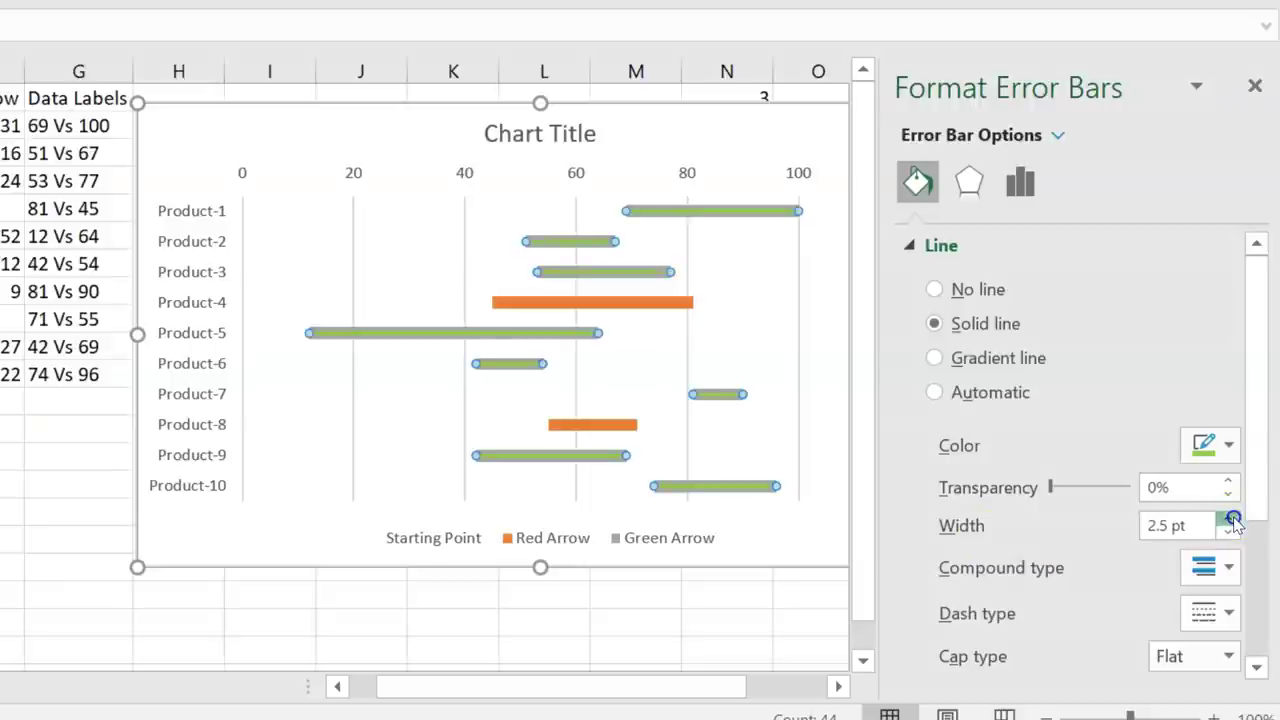
- Give the Green Arrow error bars a stealth begin arrow of wide, medium-length size and an oval end arrow
drag(1266, 363, 1266, 514)
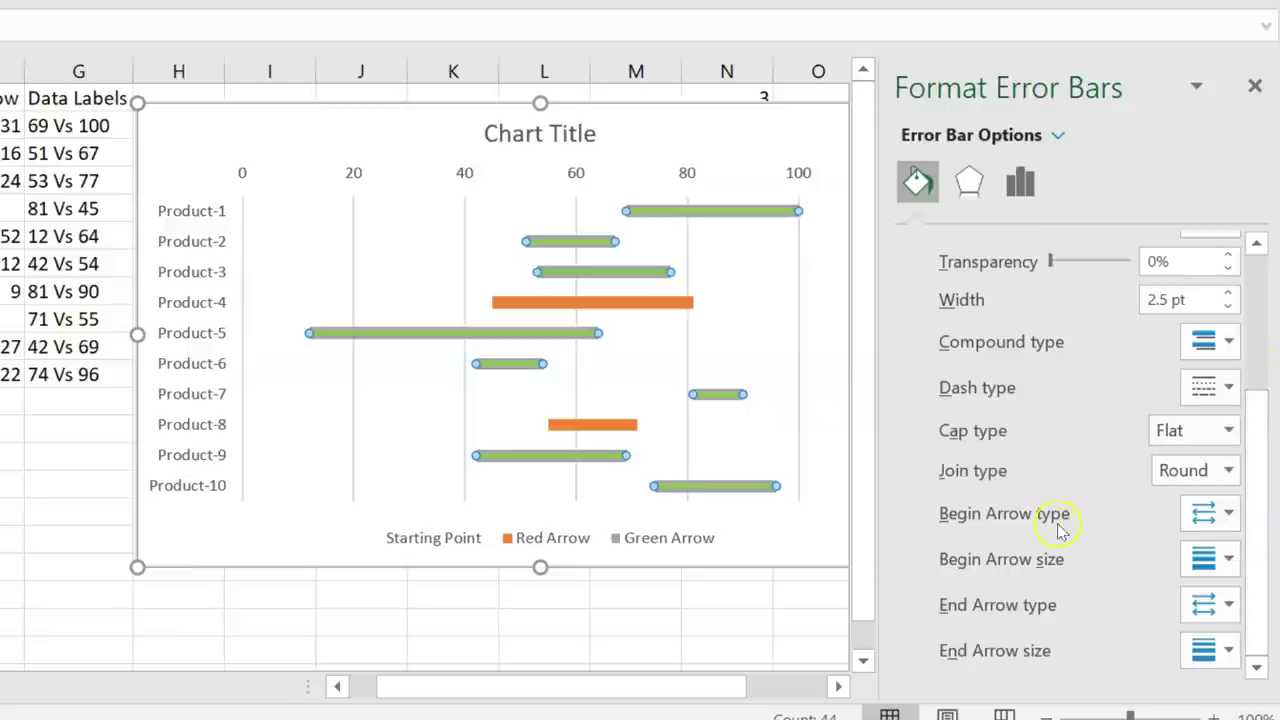
click(1231, 514)
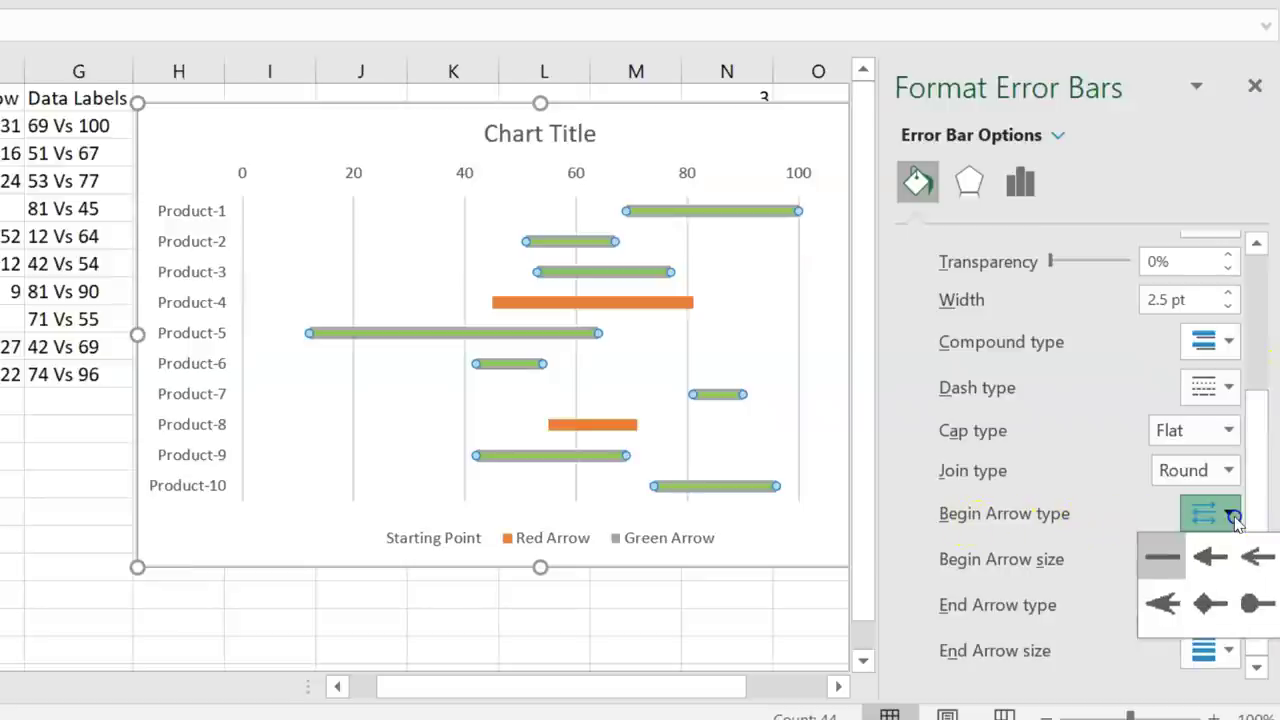
click(1177, 606)
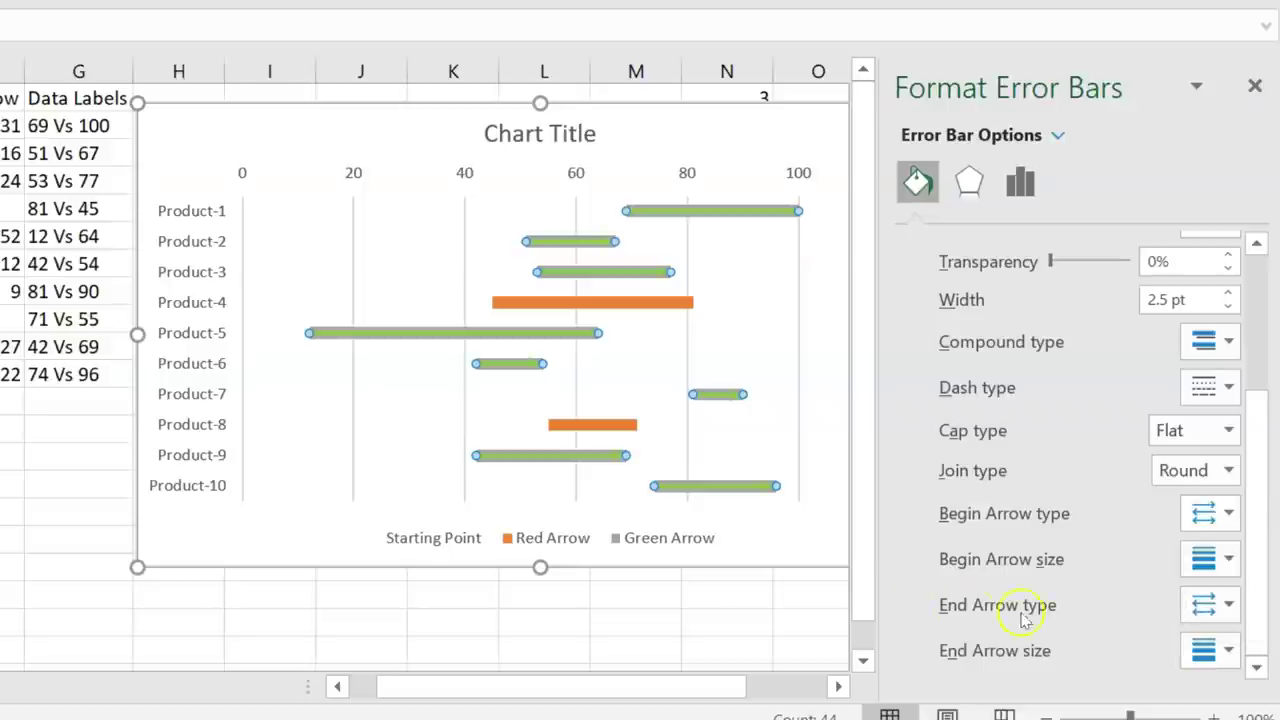
click(1227, 604)
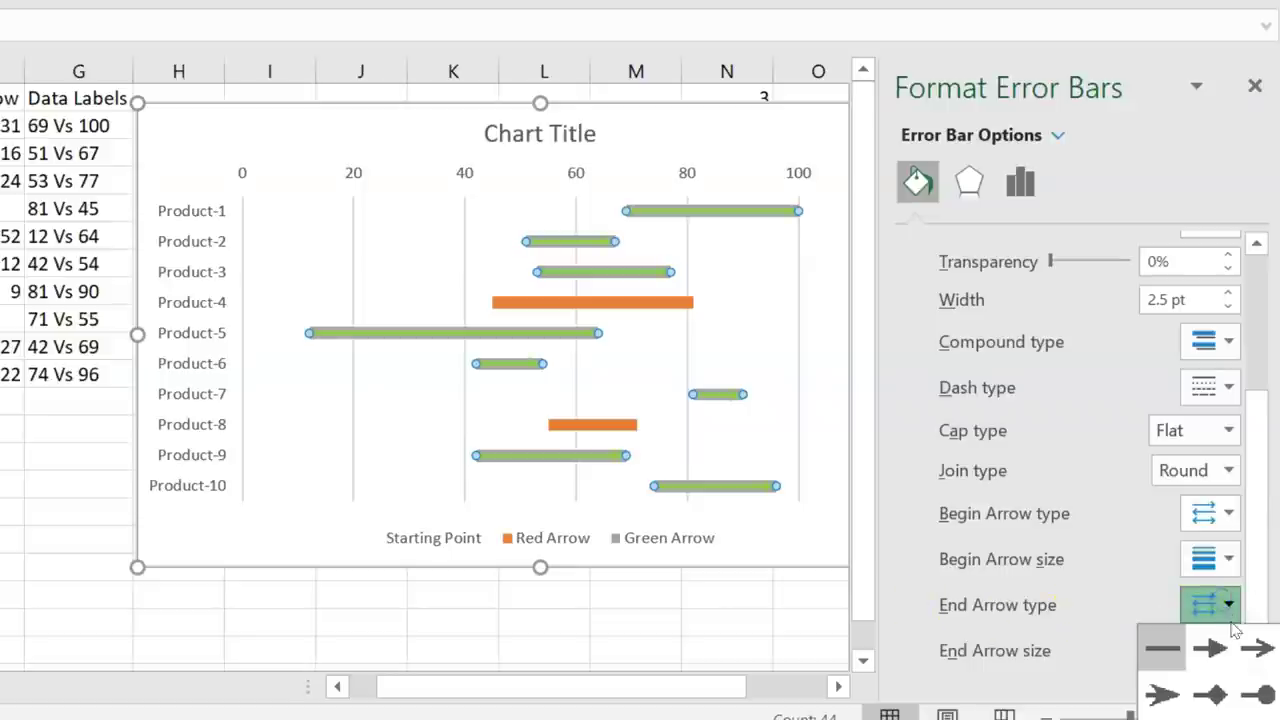
click(1263, 696)
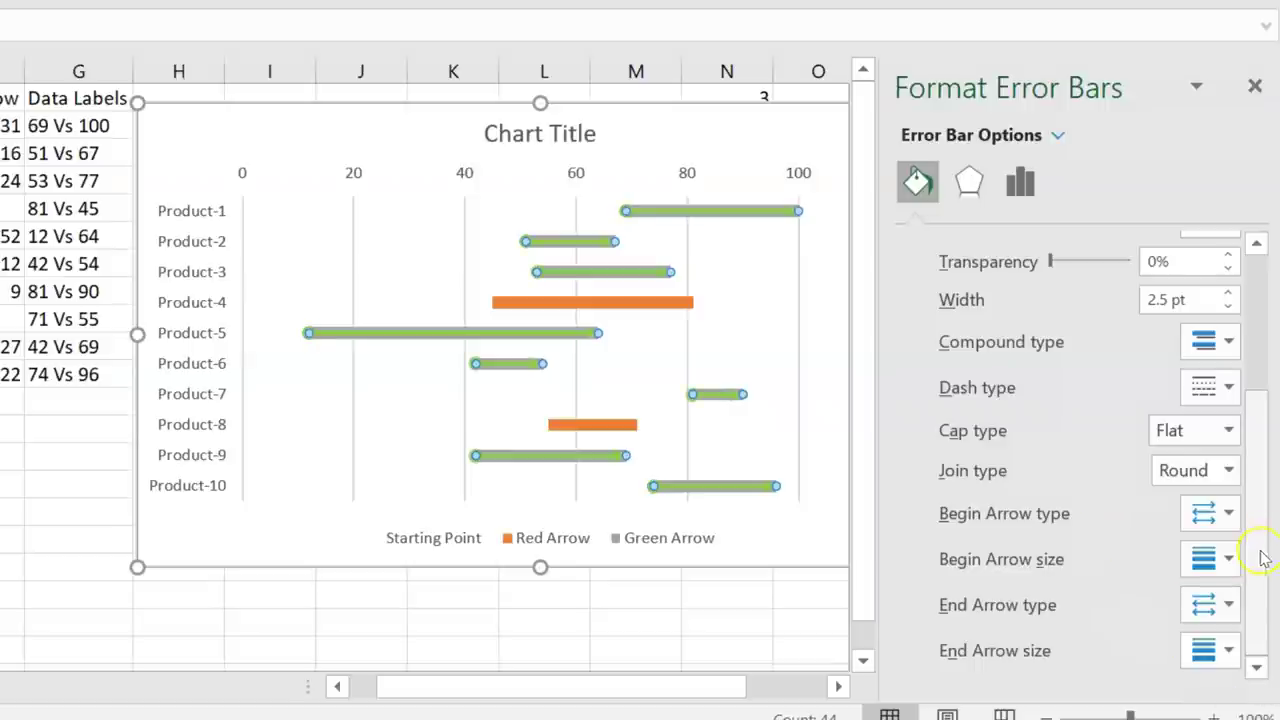
click(1220, 560)
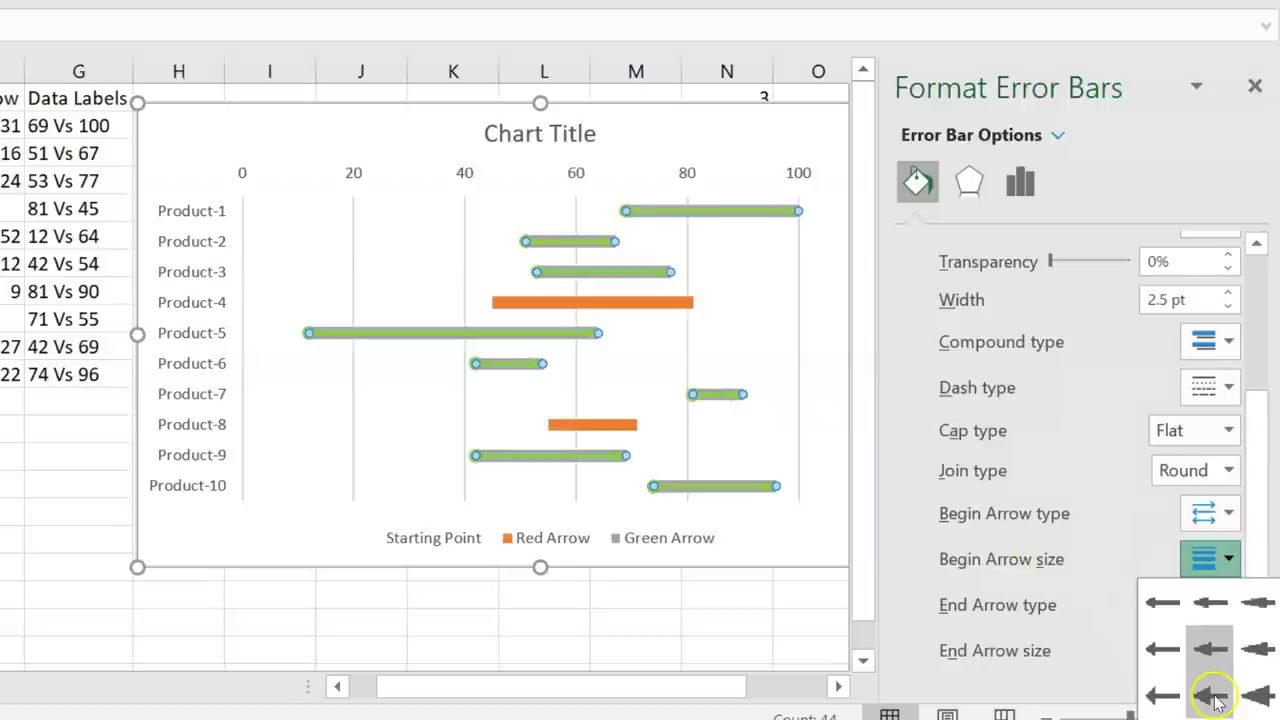
click(1213, 697)
- Set the Green Arrow series bars to No fill
scroll(1257, 443, up, 5)
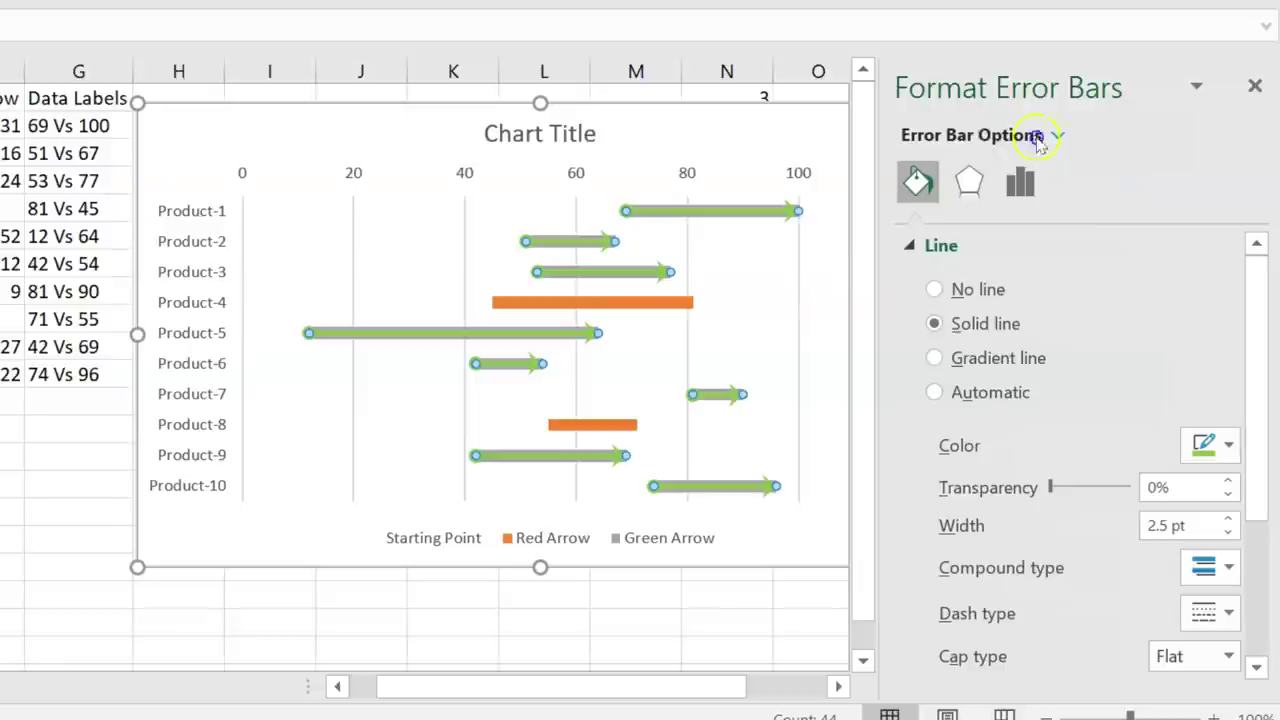
click(1063, 135)
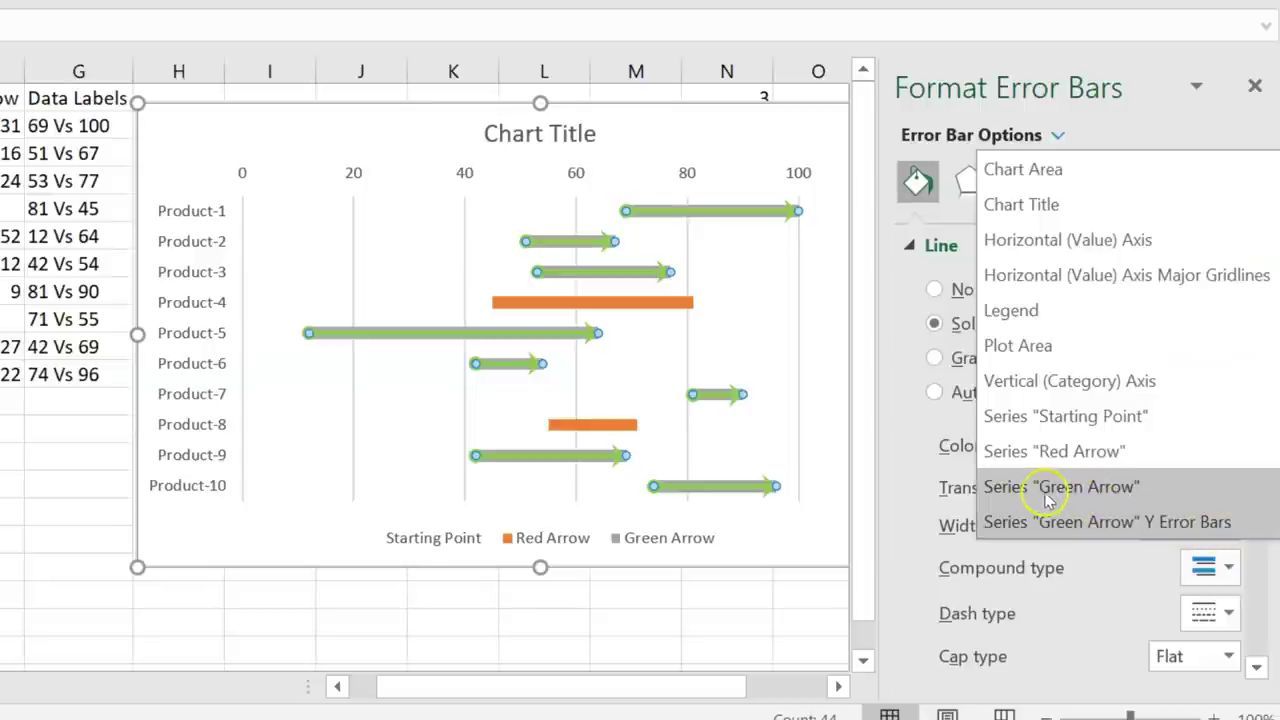
click(1094, 486)
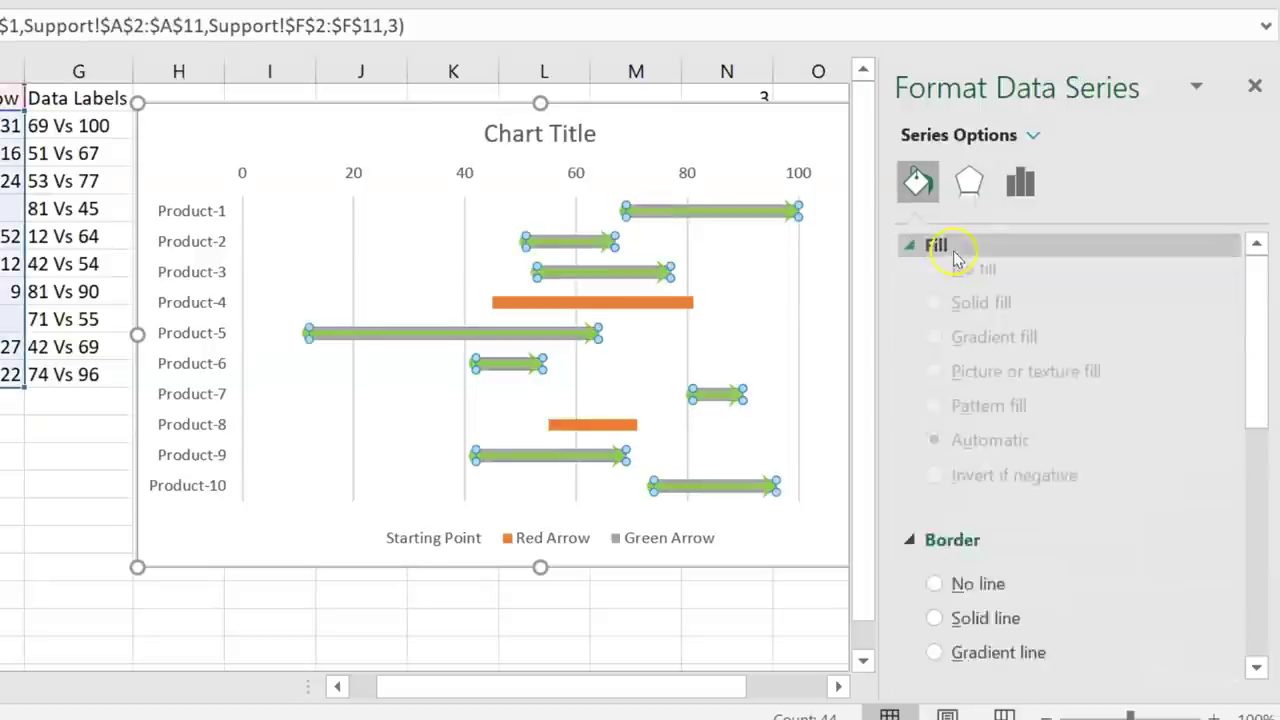
click(975, 290)
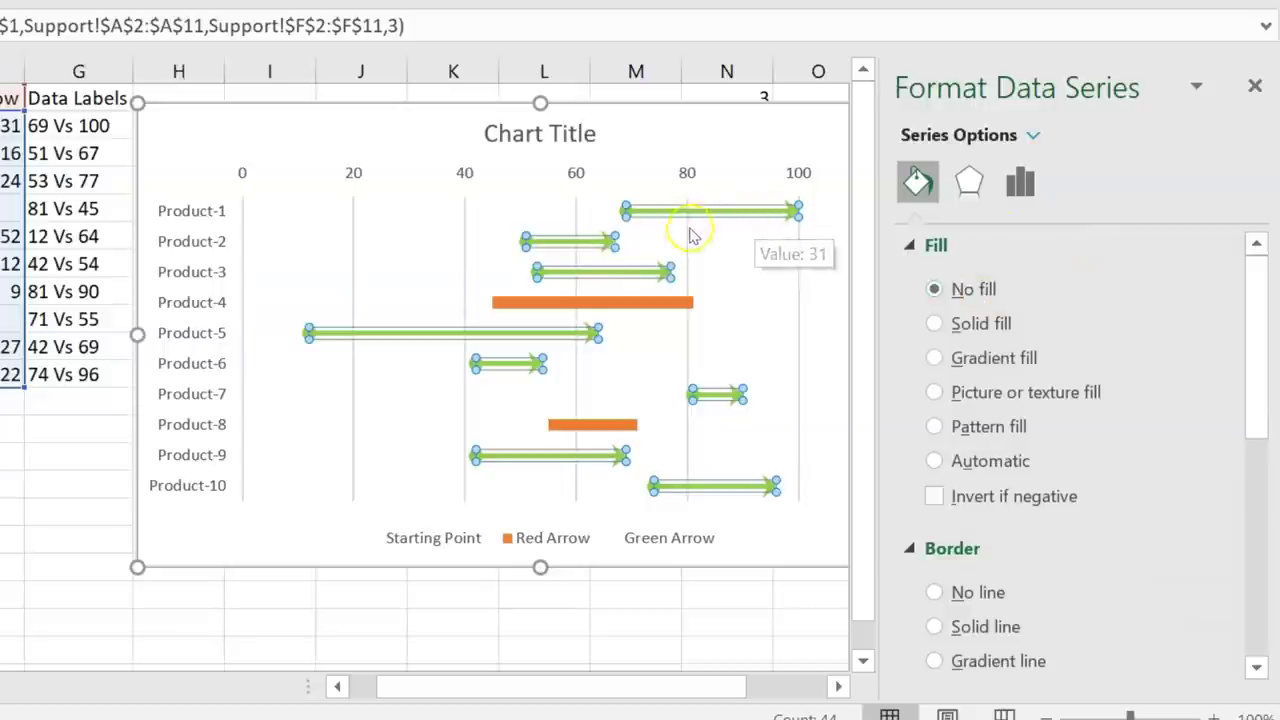
- Select the Red Arrow series and add error bars to it
click(1036, 134)
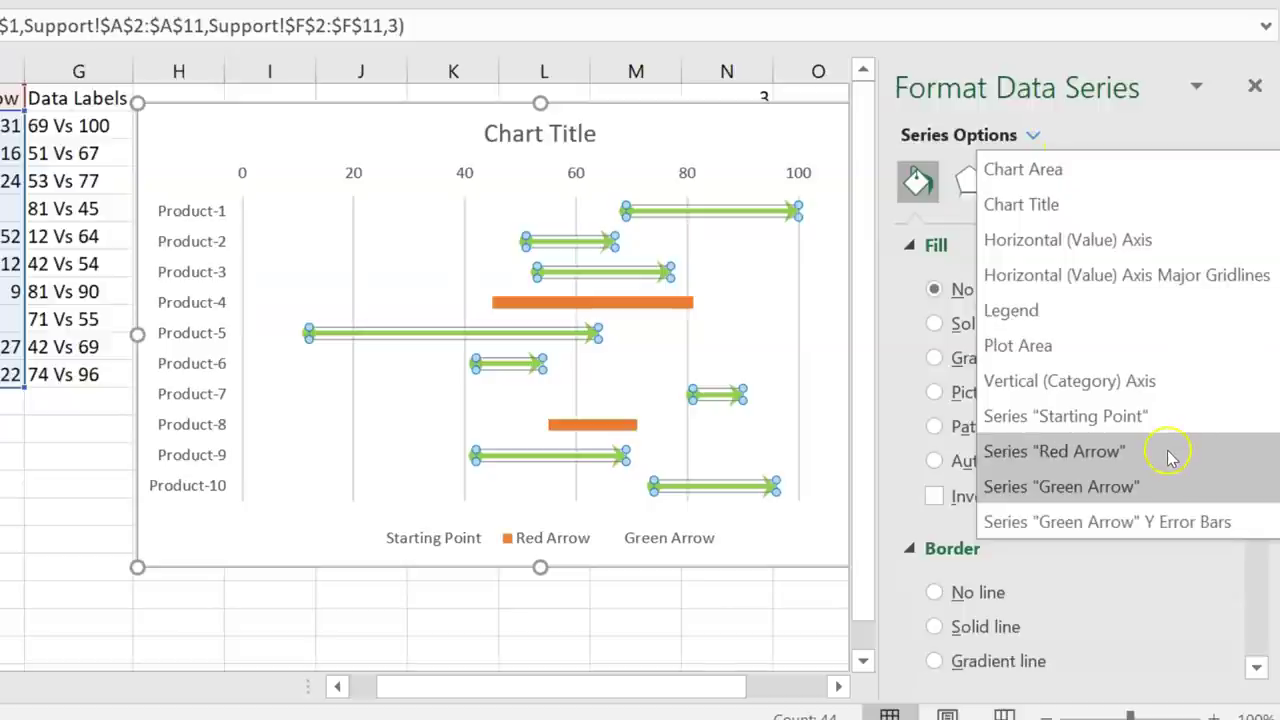
click(1055, 451)
scroll(600, 400, right, 3)
click(672, 121)
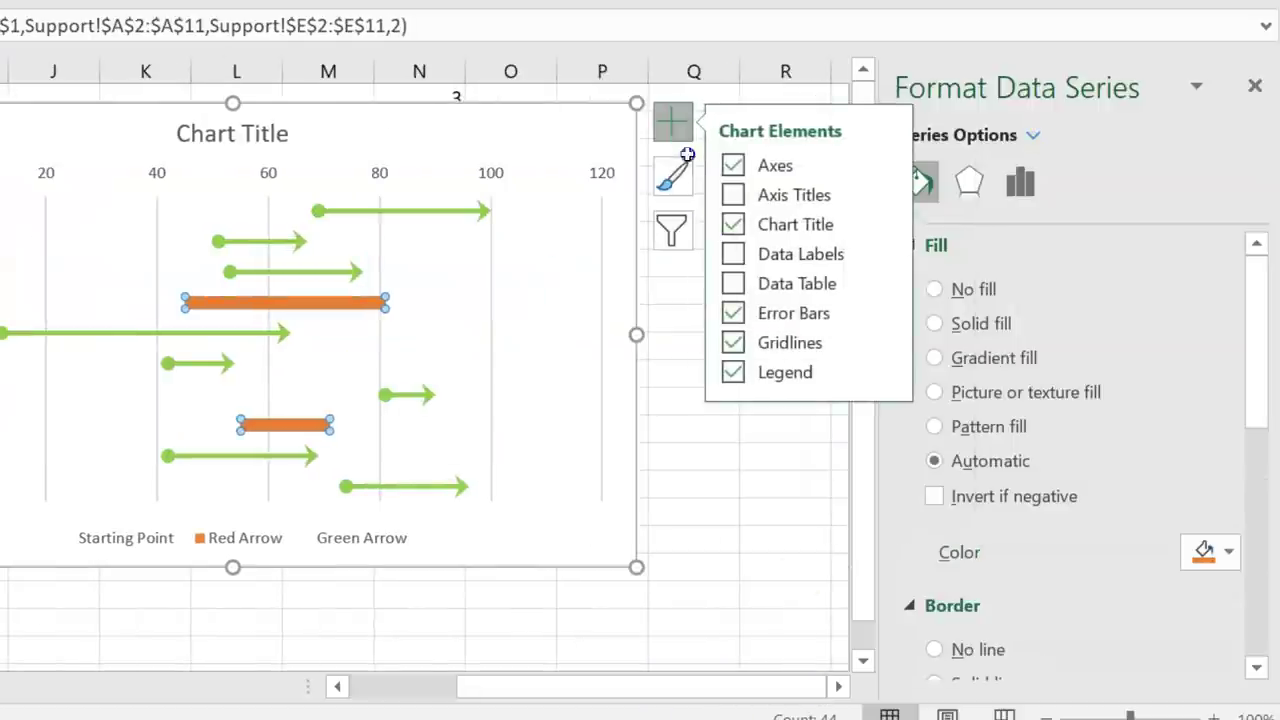
click(733, 313)
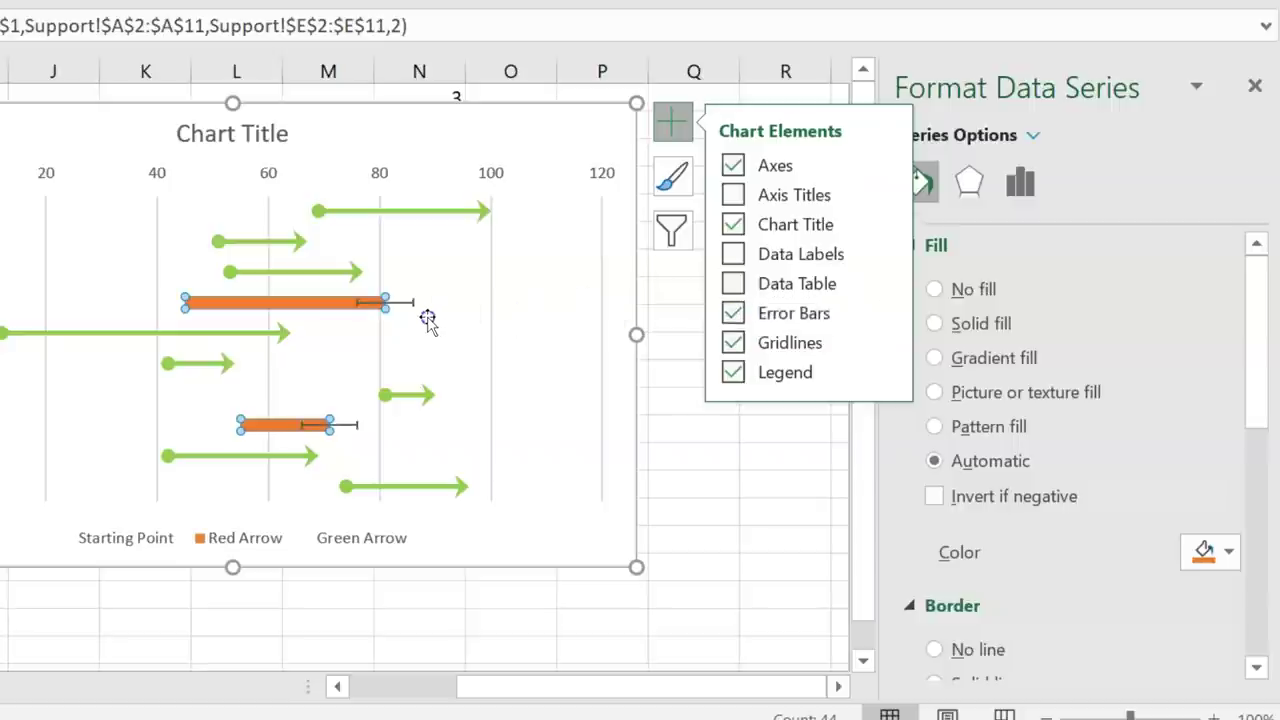
- Set the Red Arrow error bars to Minus direction, No Cap end style and a 100 percent error amount
click(1100, 134)
click(1032, 134)
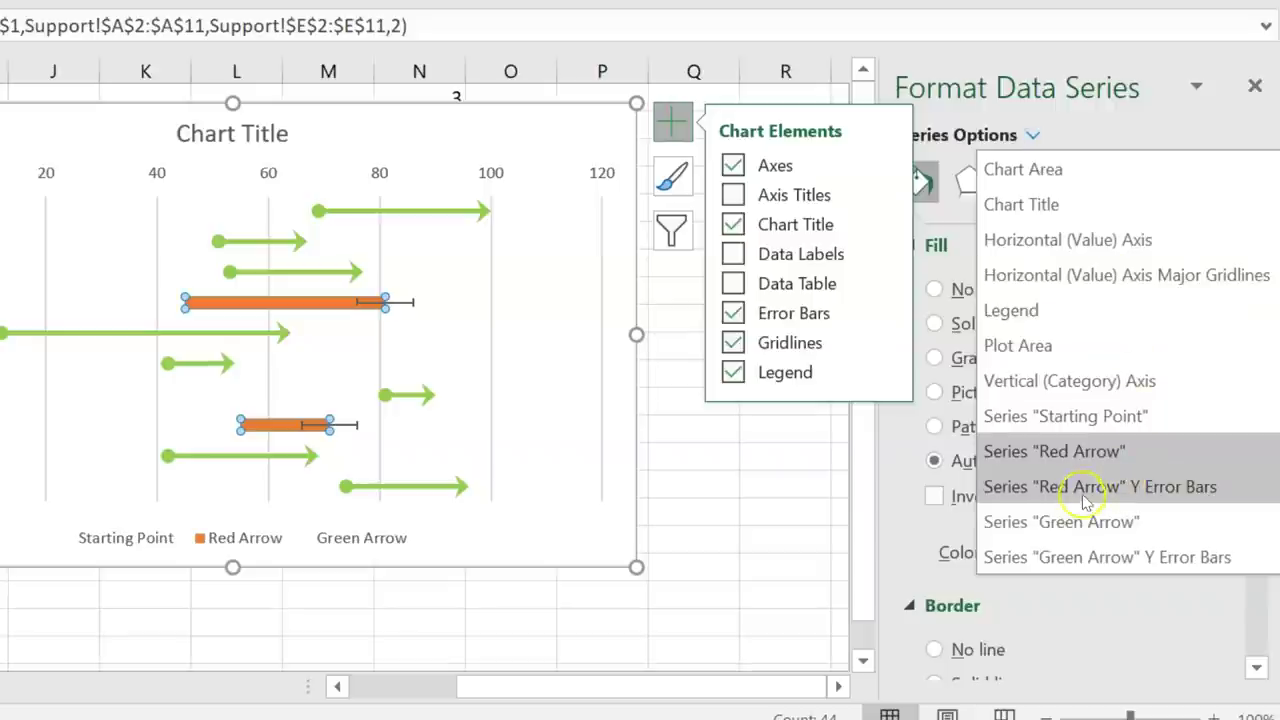
click(1175, 487)
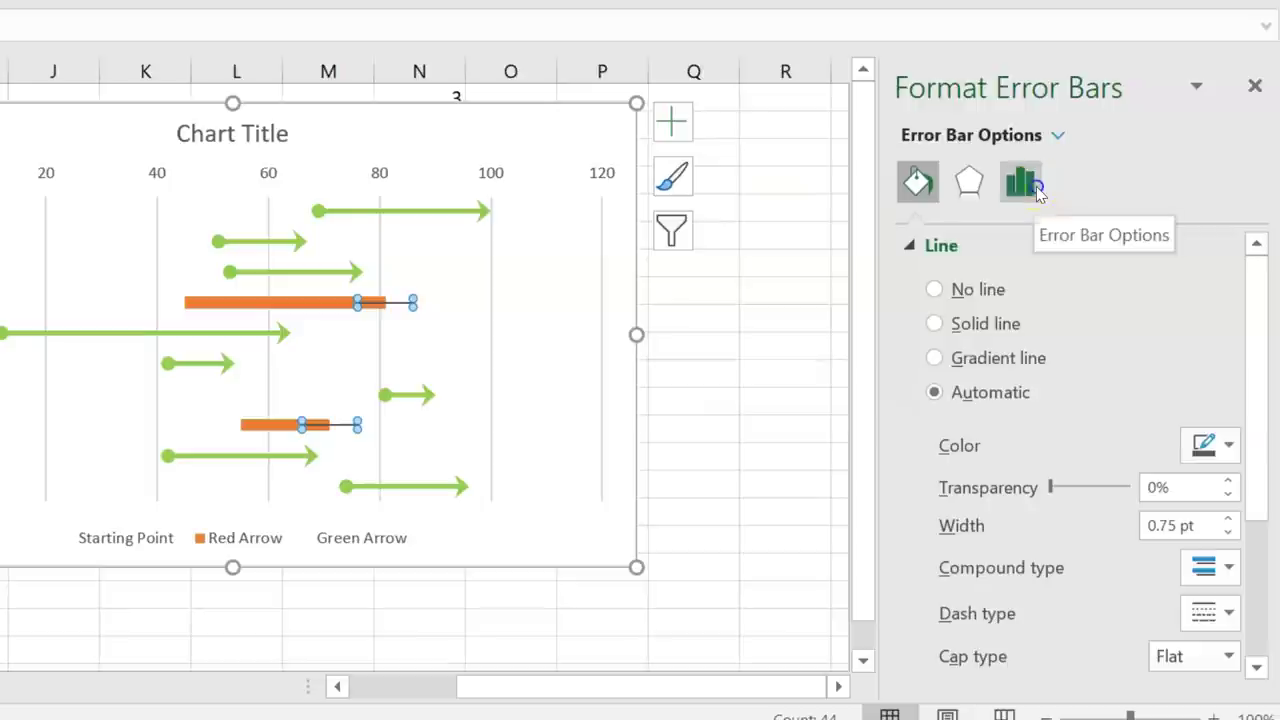
click(1022, 183)
click(1052, 378)
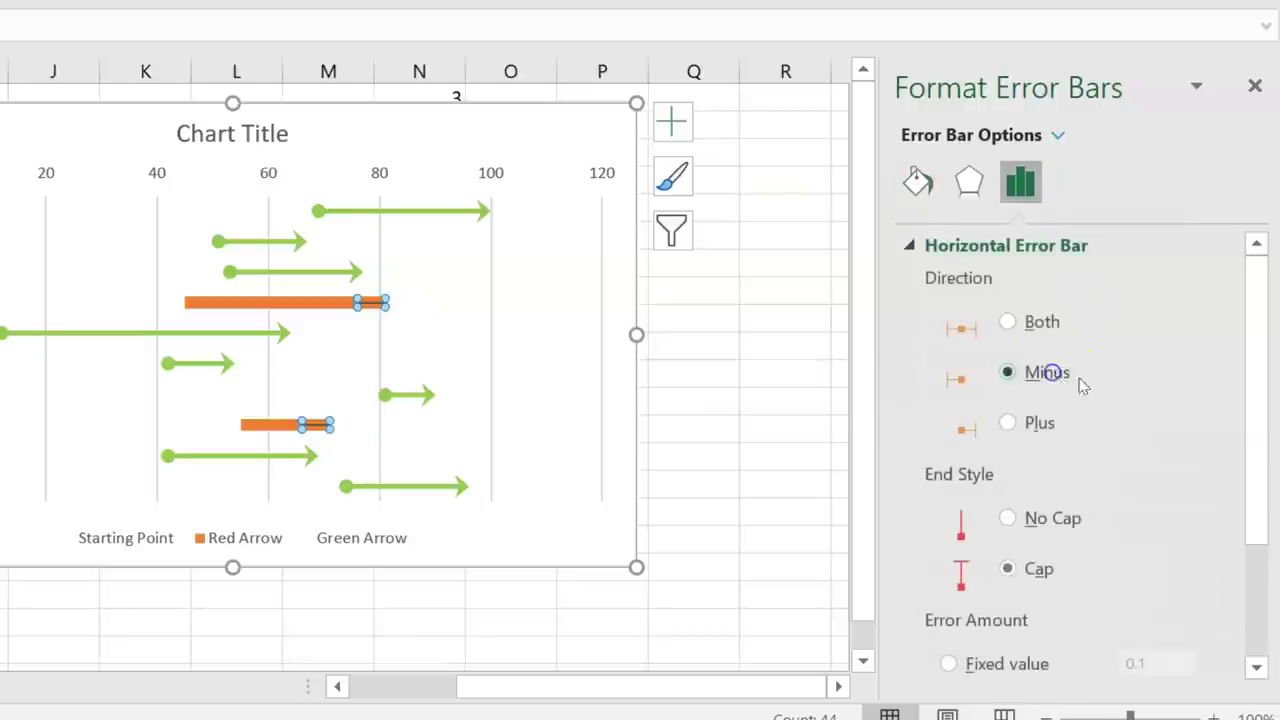
click(1050, 519)
drag(1268, 325, 1266, 440)
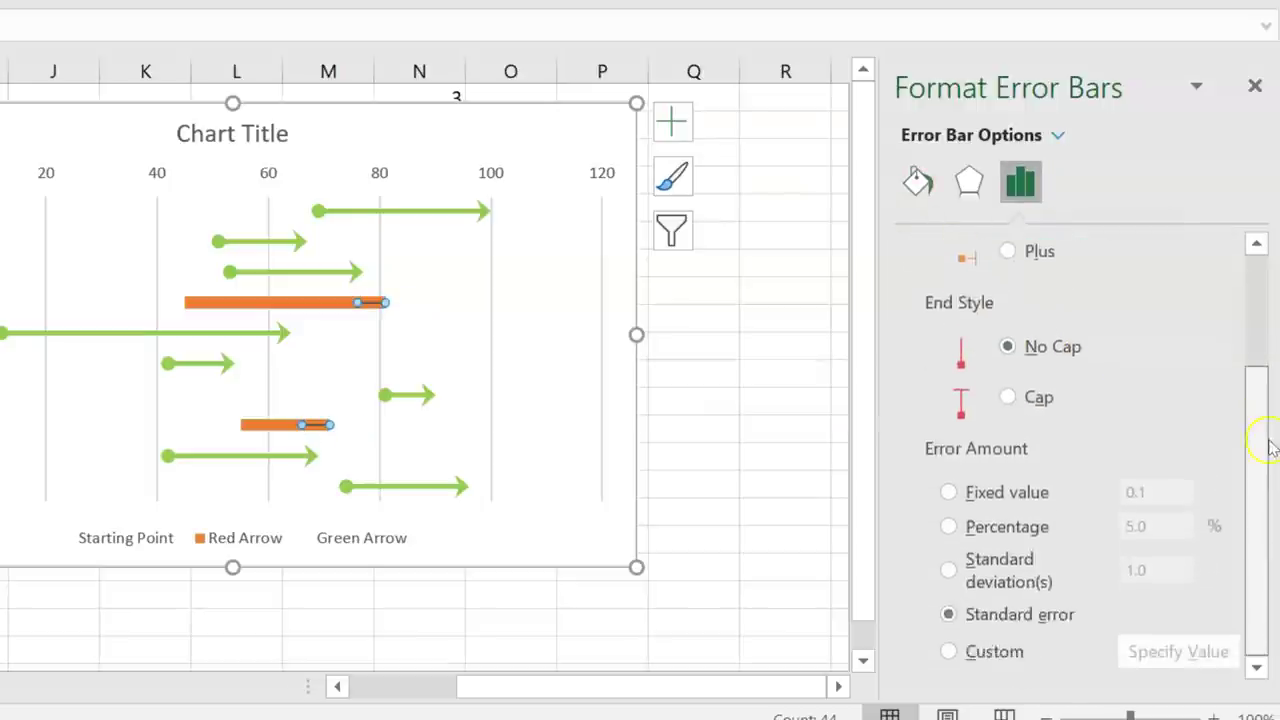
click(995, 524)
drag(1150, 524, 1058, 526)
text(100)
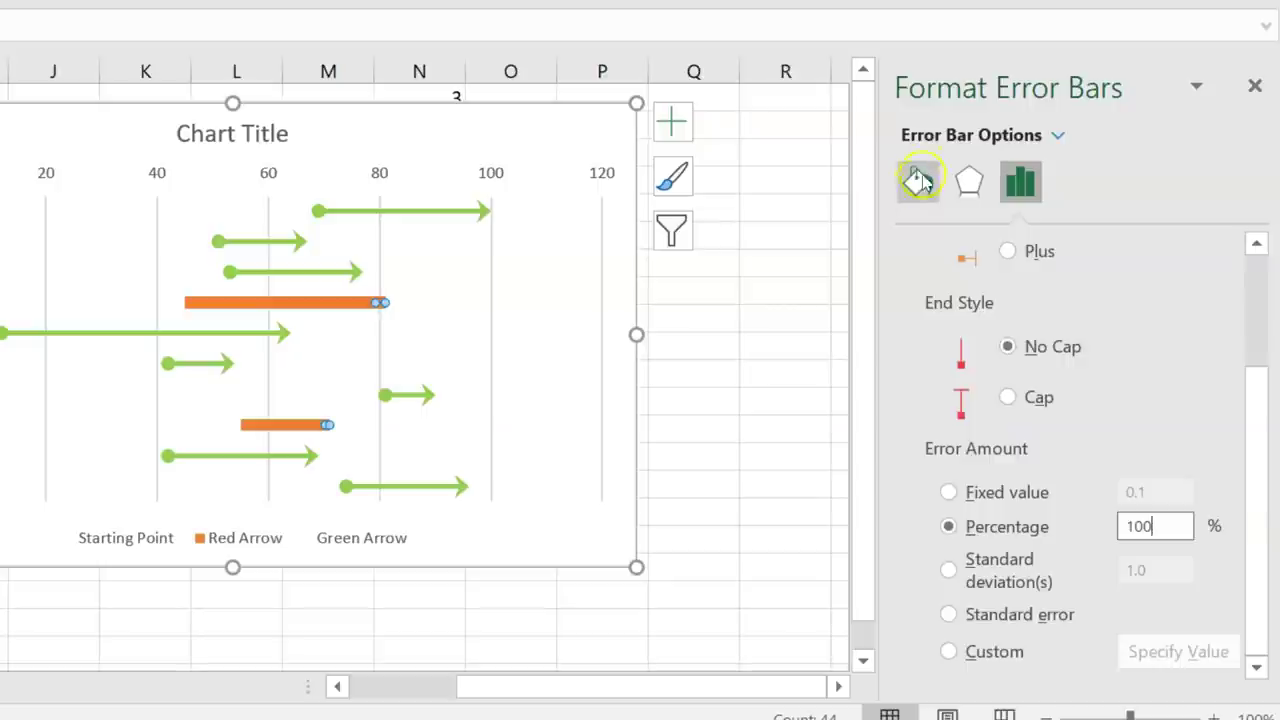
- Format the Red Arrow error bars as a solid orange line 2.5 pt wide
click(917, 187)
click(1267, 275)
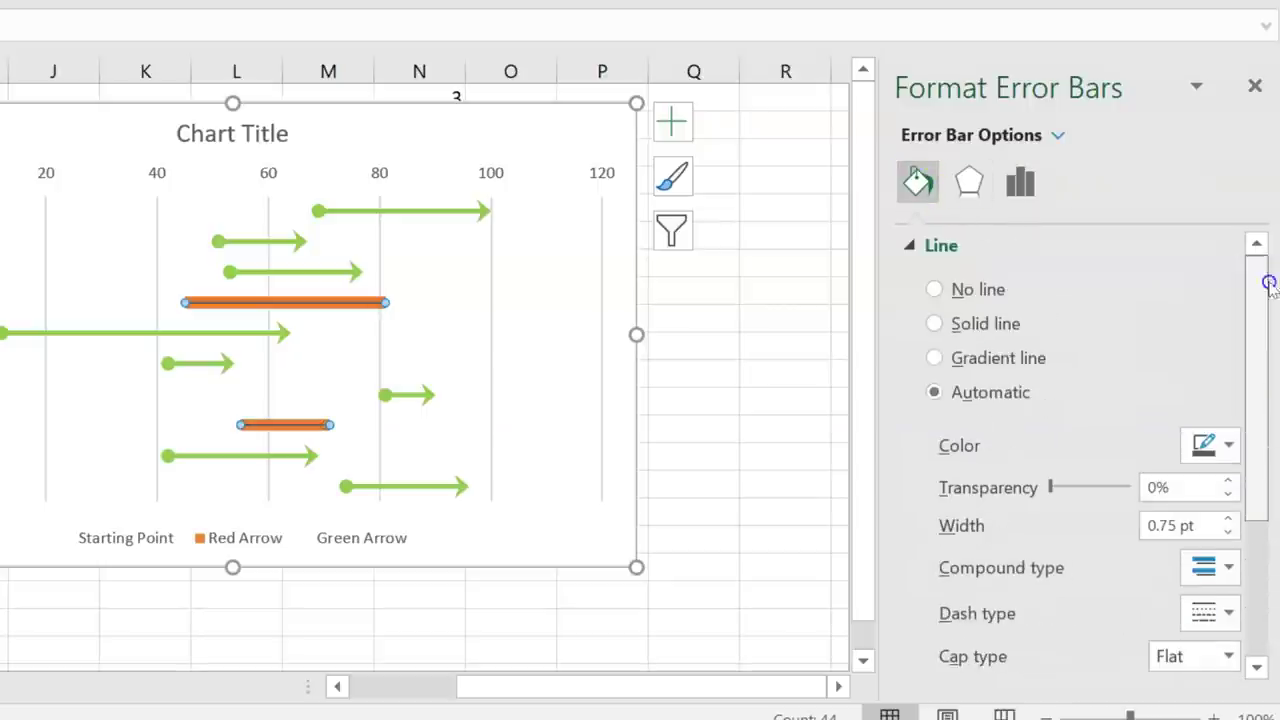
click(983, 326)
click(1210, 446)
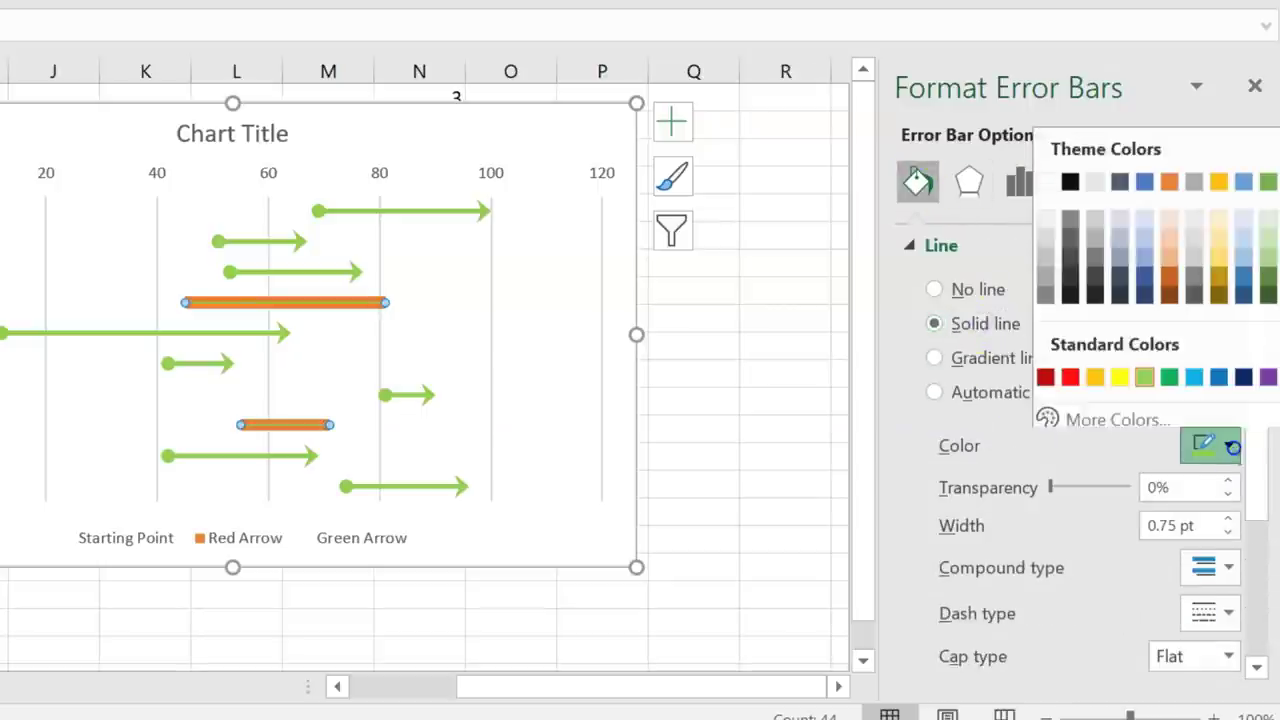
click(1169, 175)
scroll(1272, 340, down, 3)
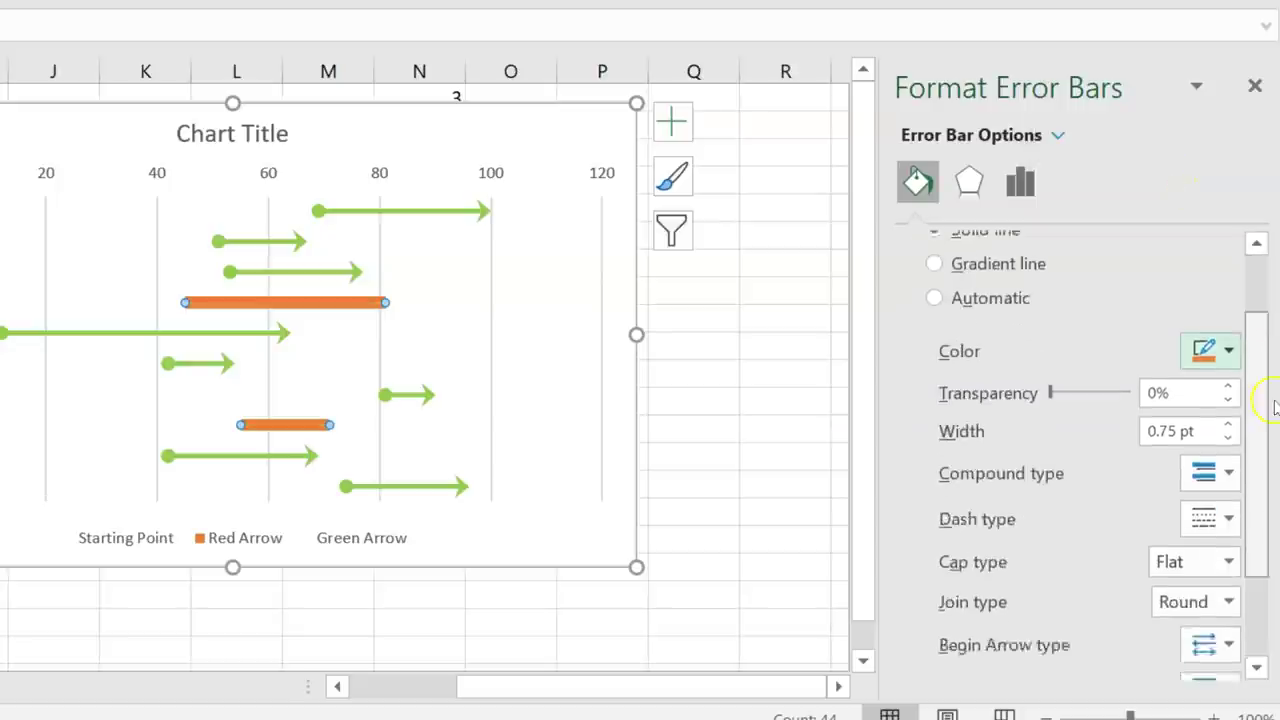
click(1228, 380)
click(1228, 380)
click(1228, 380)
click(1228, 380)
click(1228, 380)
click(1228, 380)
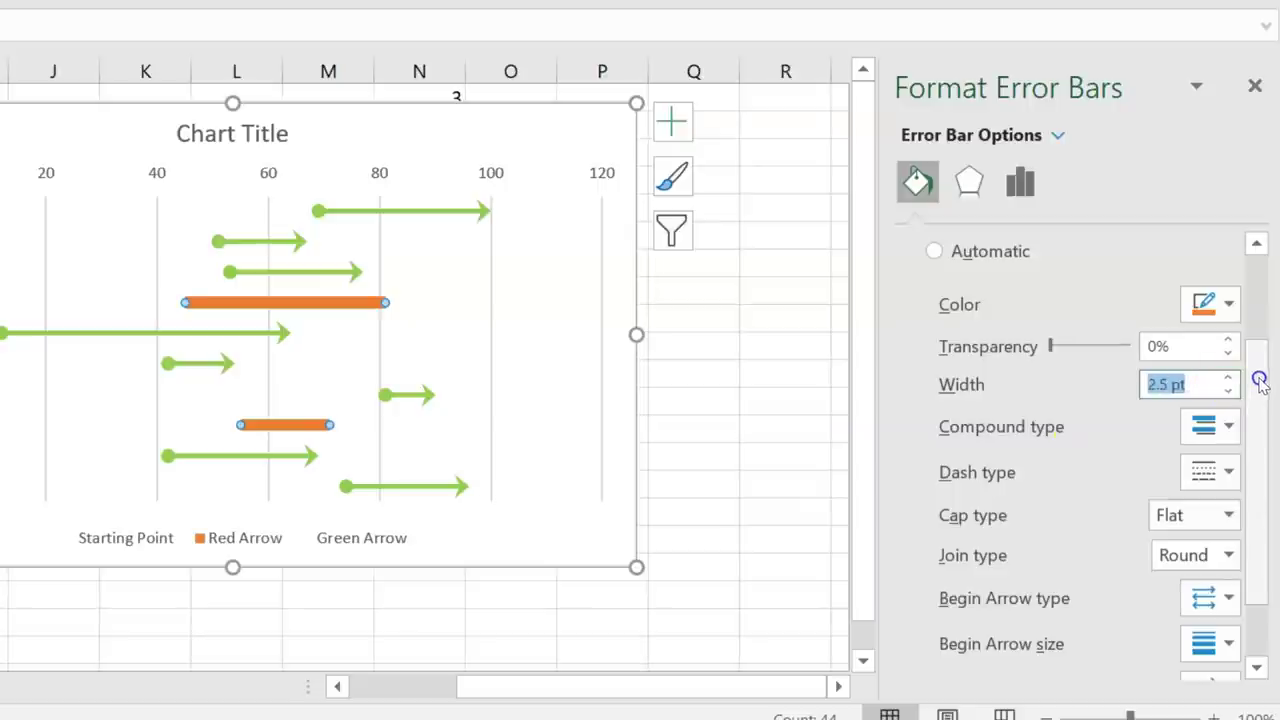
- Give the Red Arrow error bars an oval begin arrow and a stealth end arrow with a wide, medium-length end arrow size
drag(1257, 380, 1265, 463)
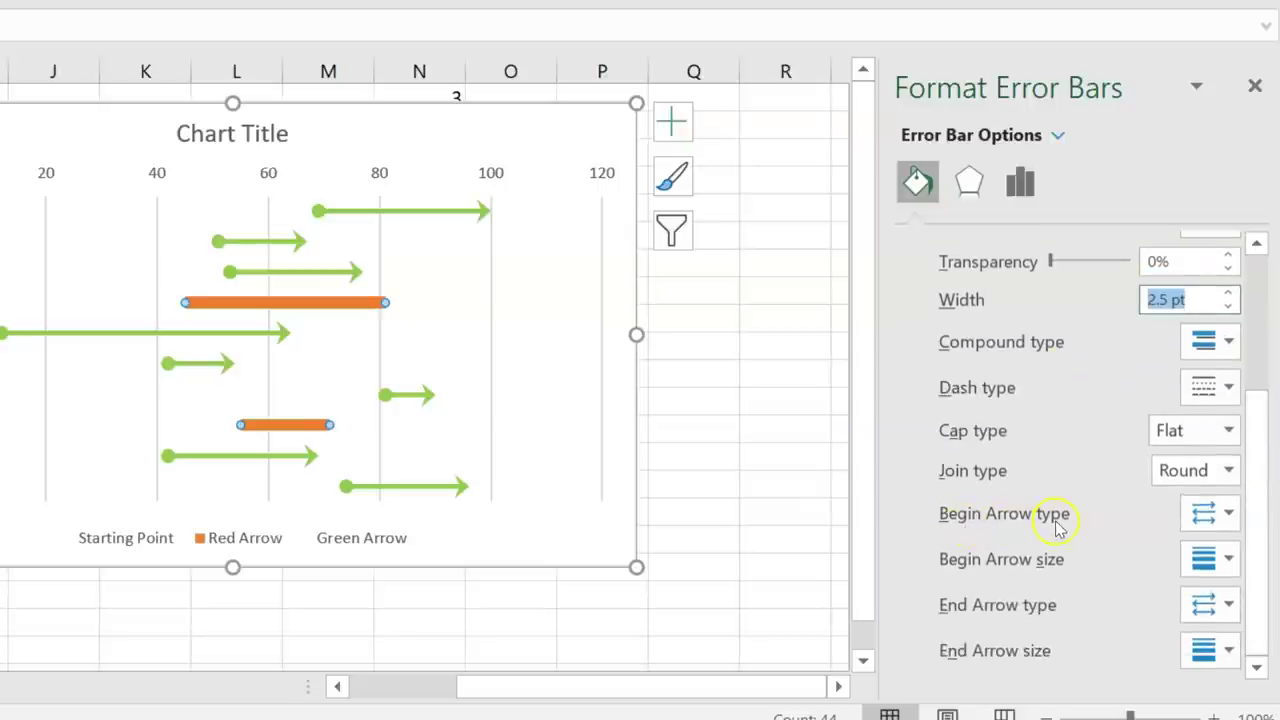
click(1215, 513)
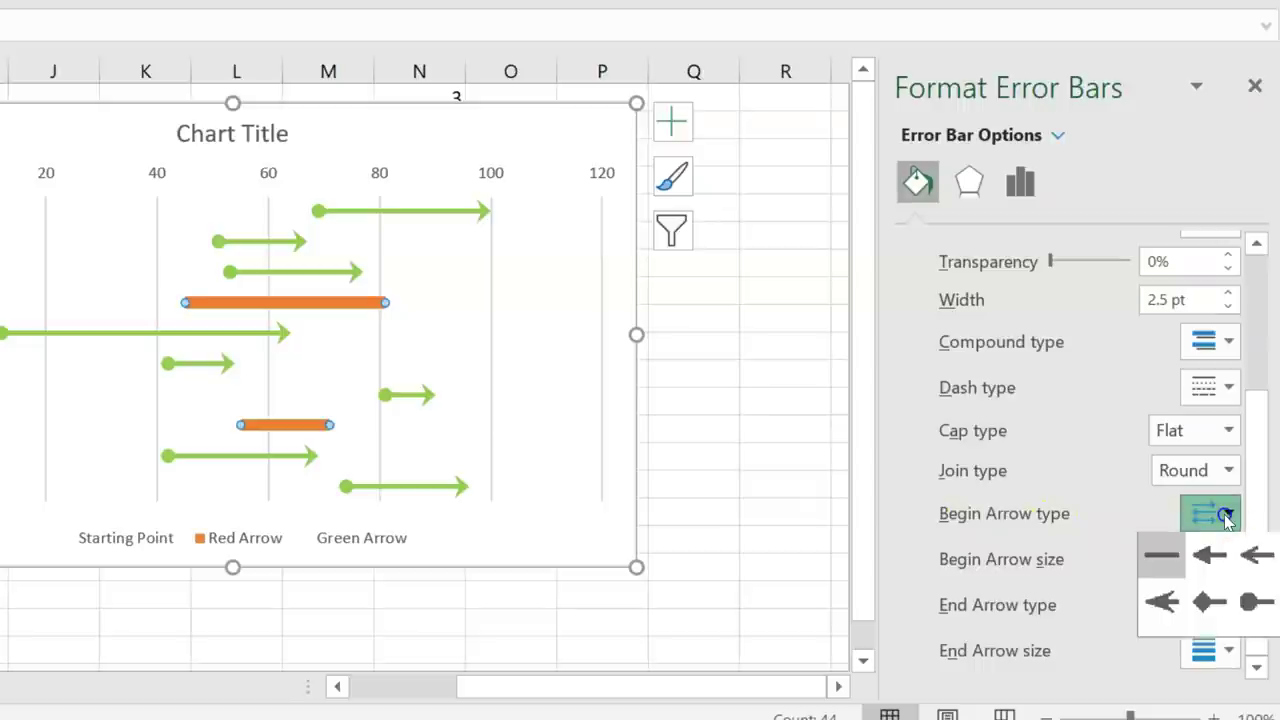
click(1268, 604)
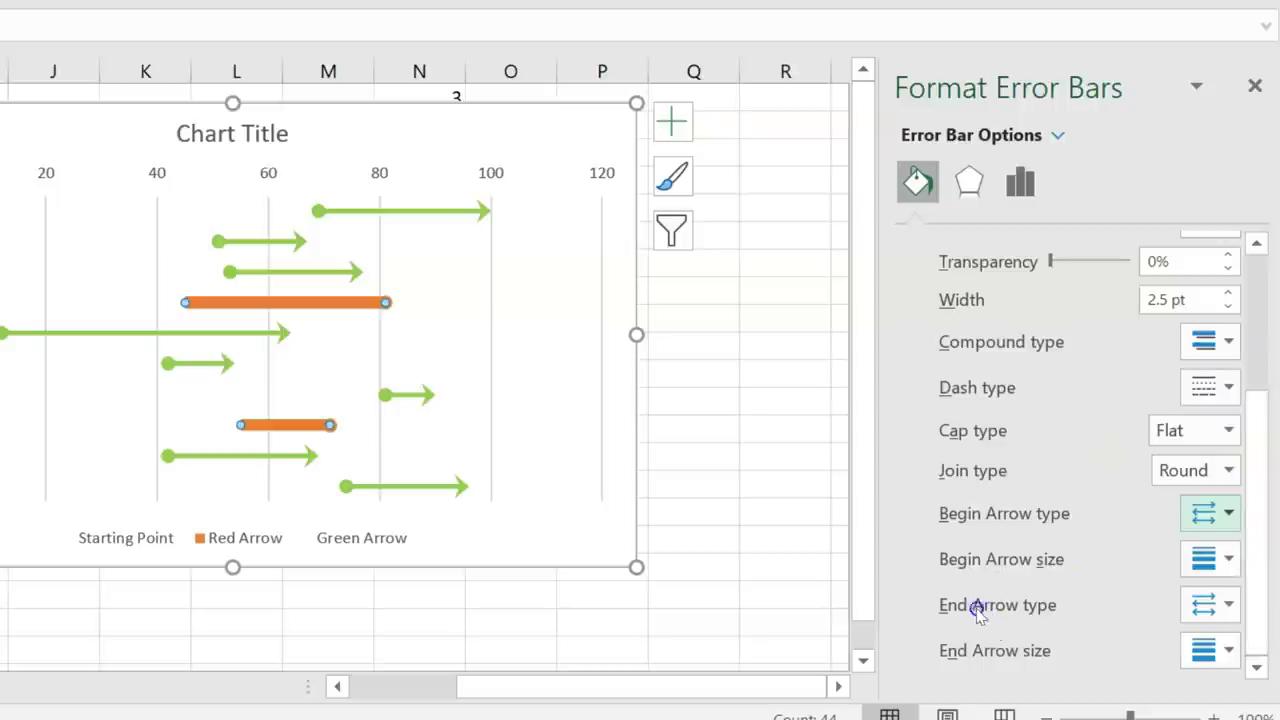
click(1228, 604)
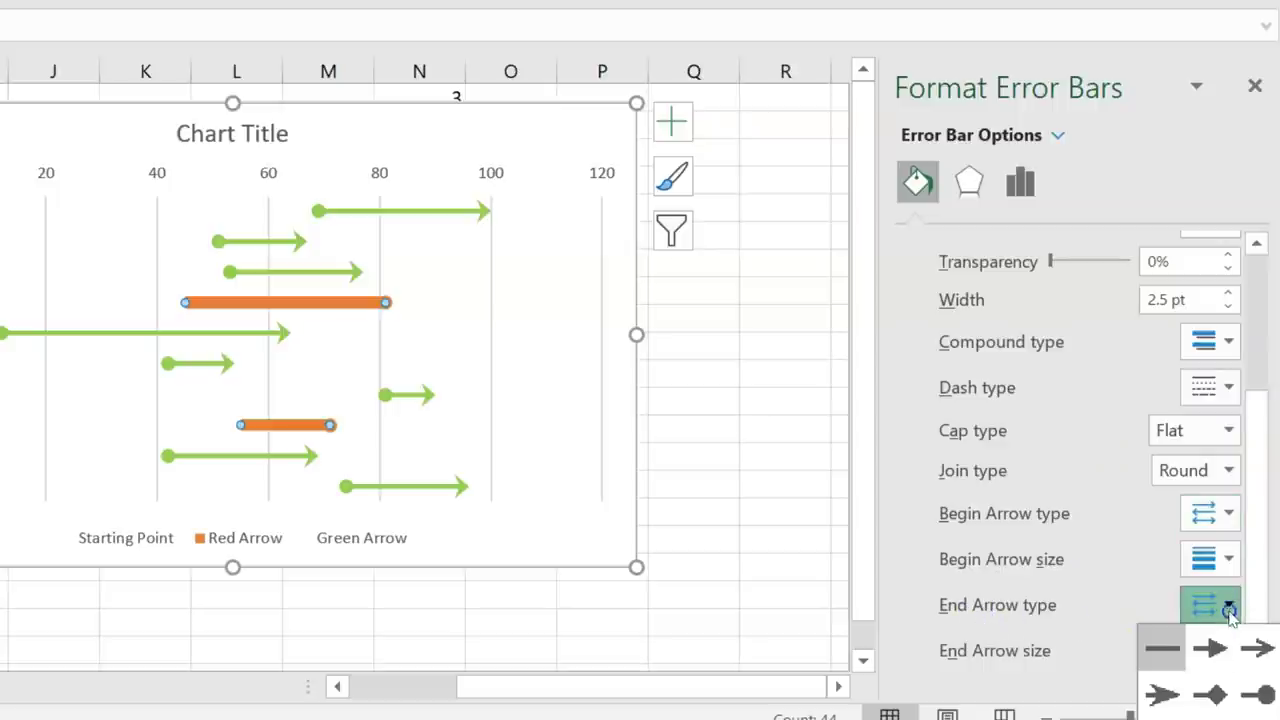
click(1162, 697)
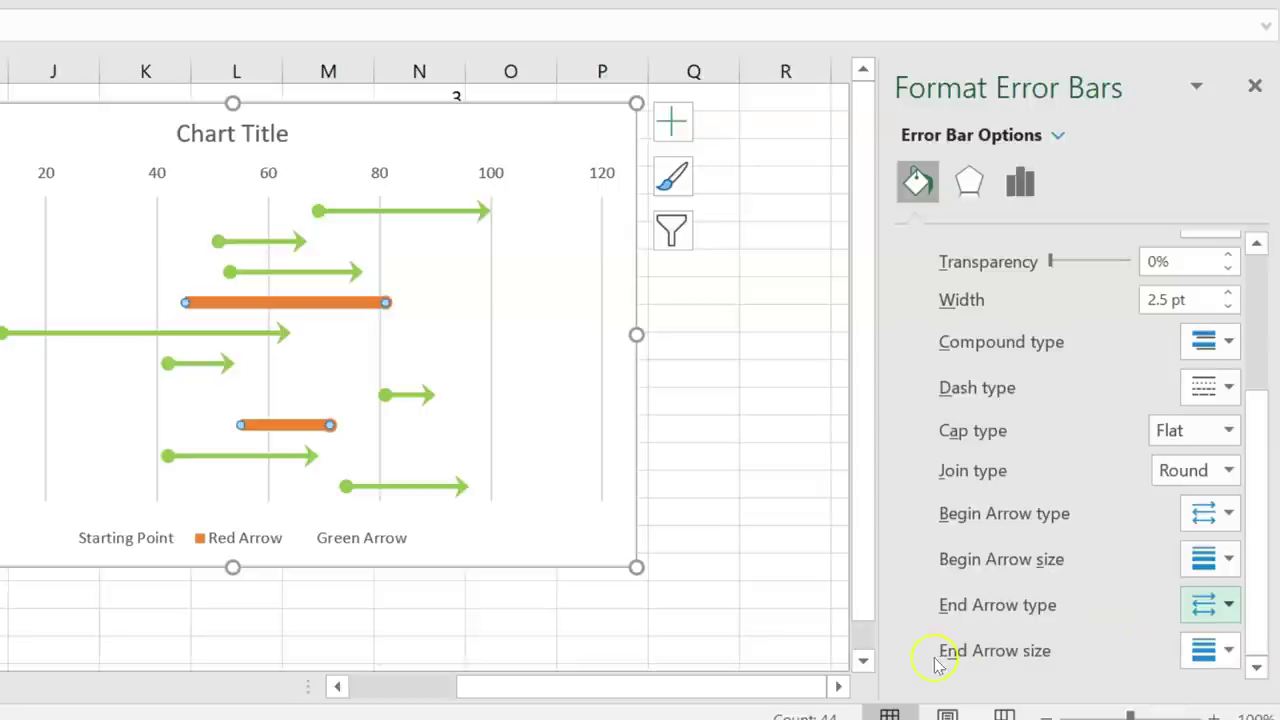
click(1228, 651)
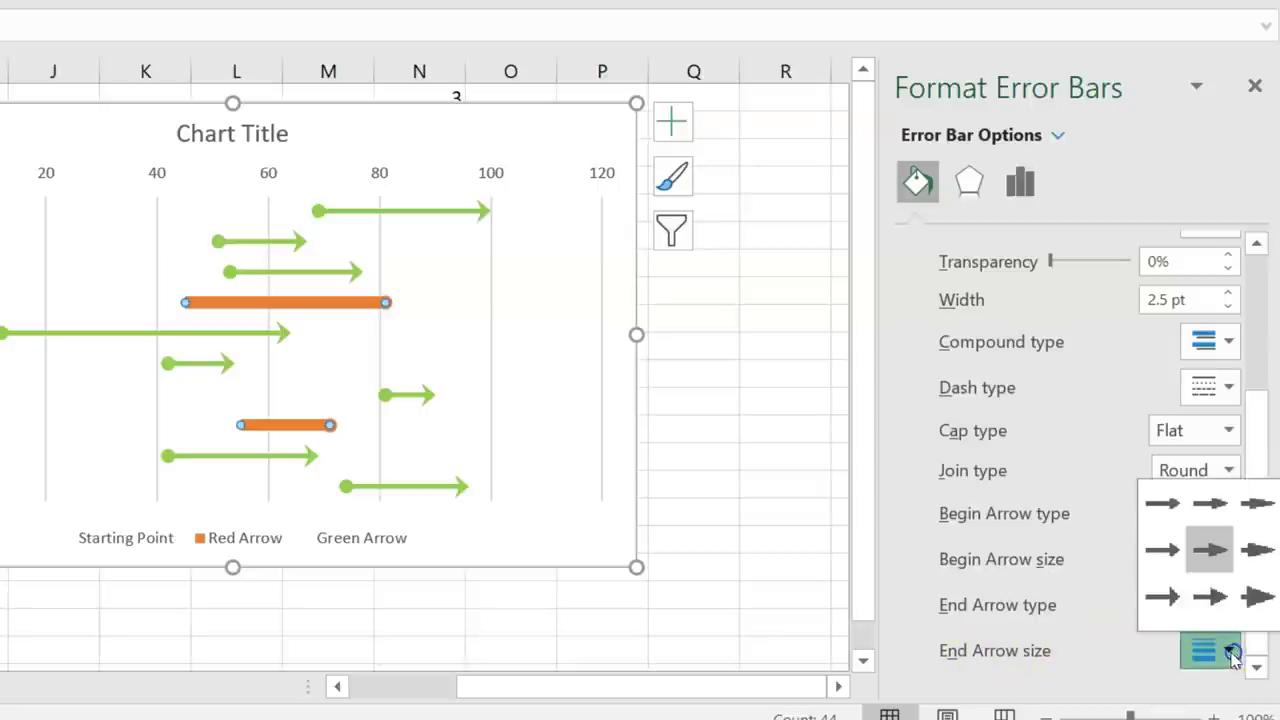
click(1212, 598)
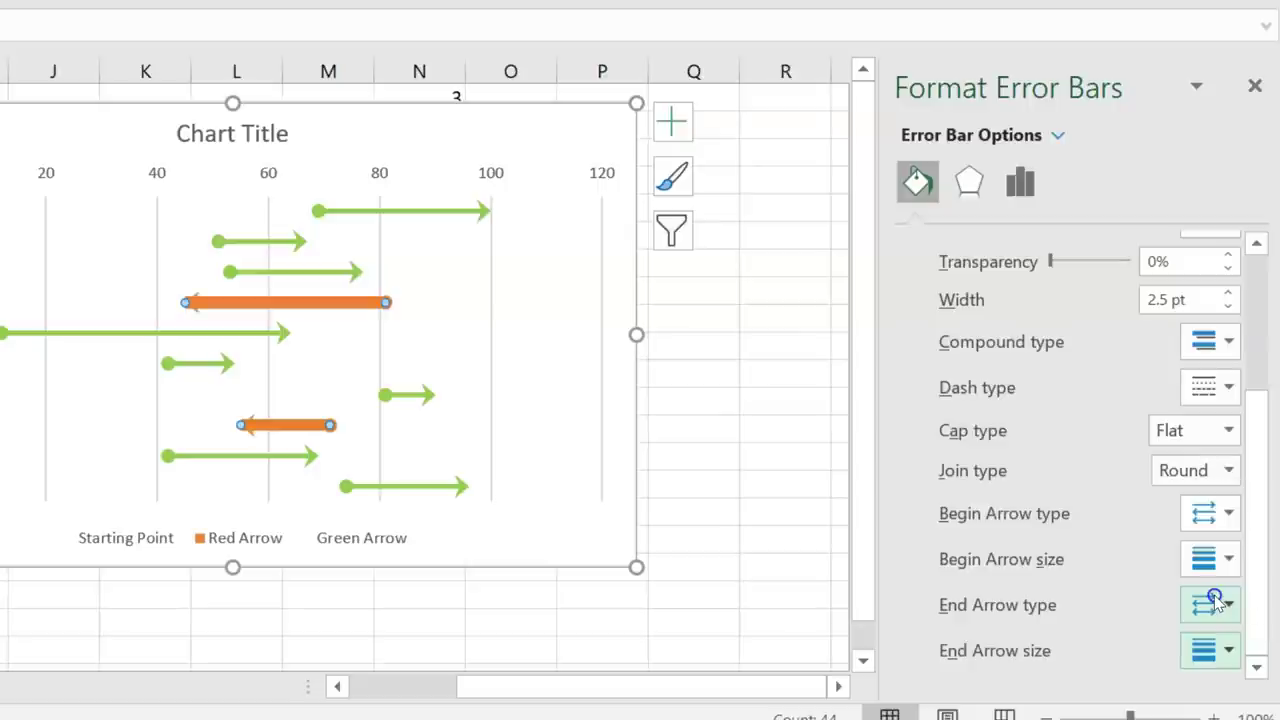
- Set the Red Arrow series bars to No fill and close the formatting settings
click(1076, 134)
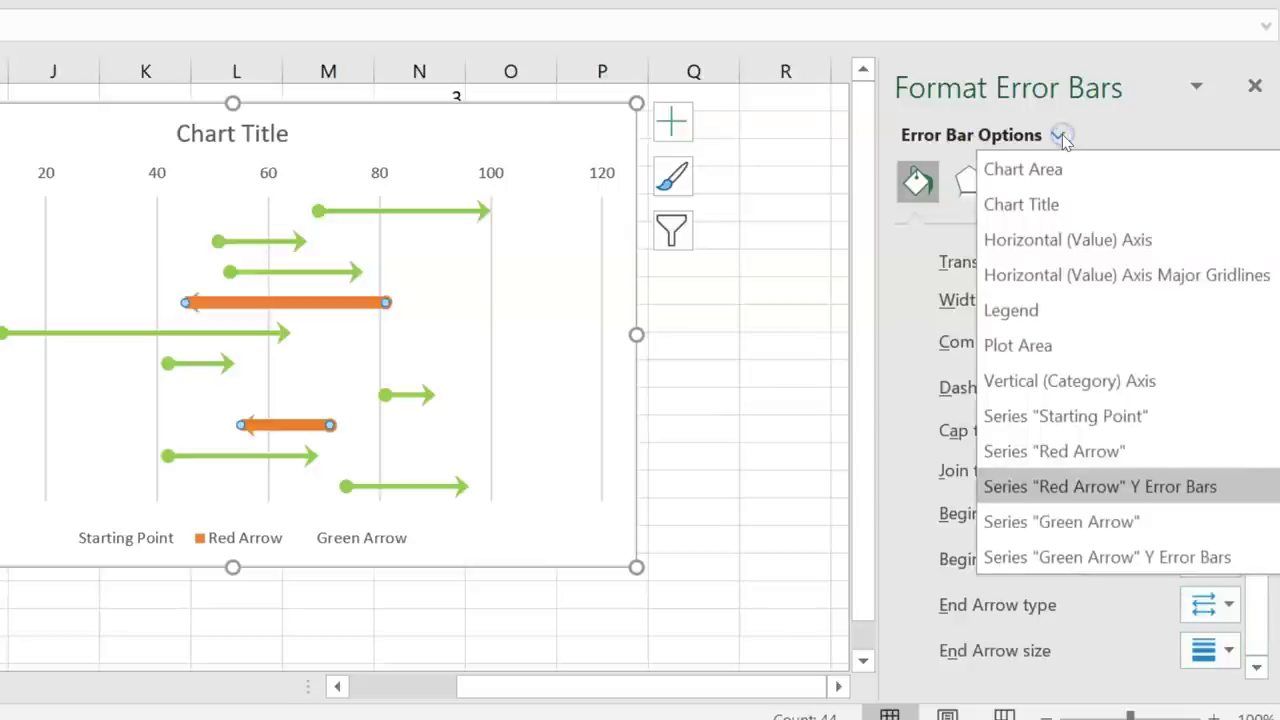
click(1100, 455)
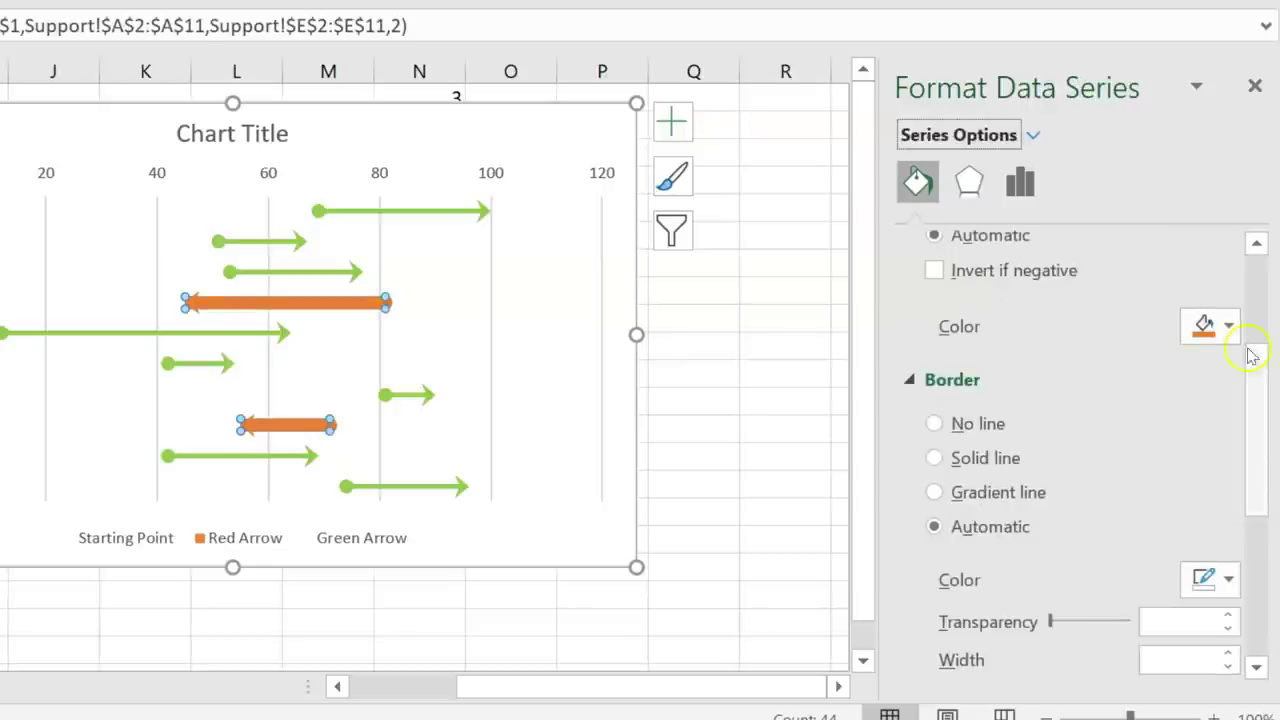
drag(1262, 393, 1263, 214)
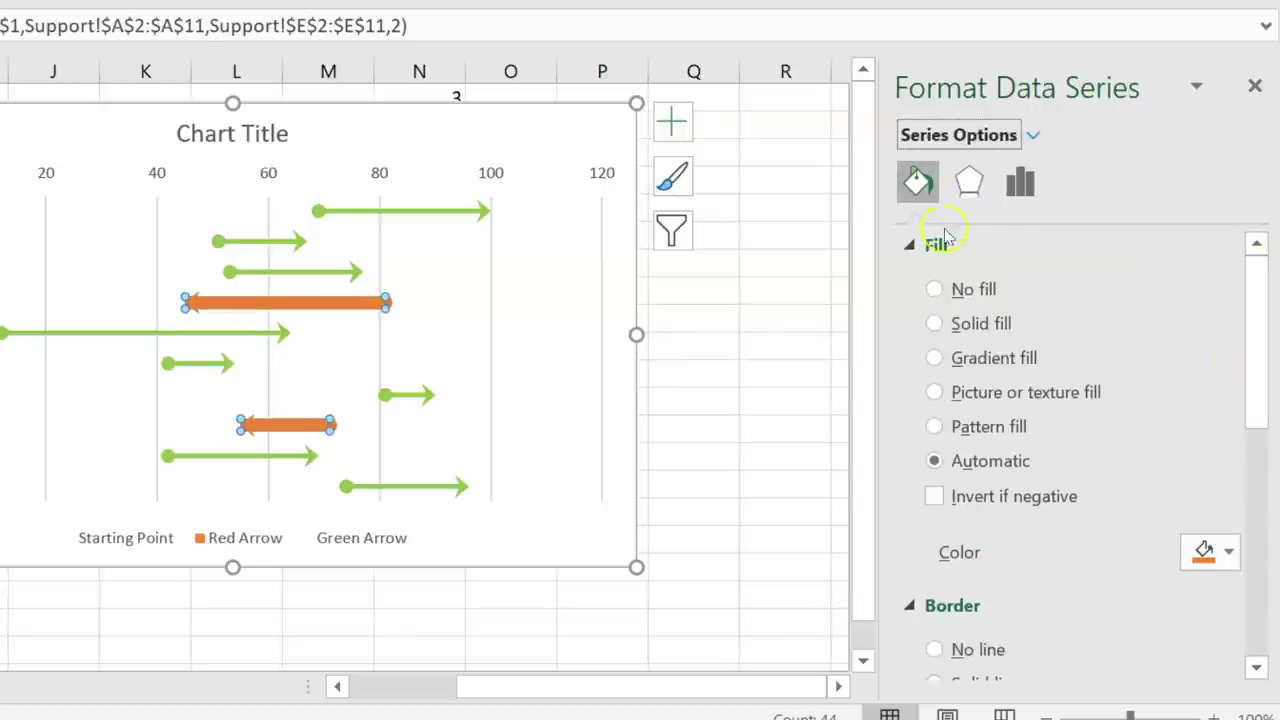
click(975, 290)
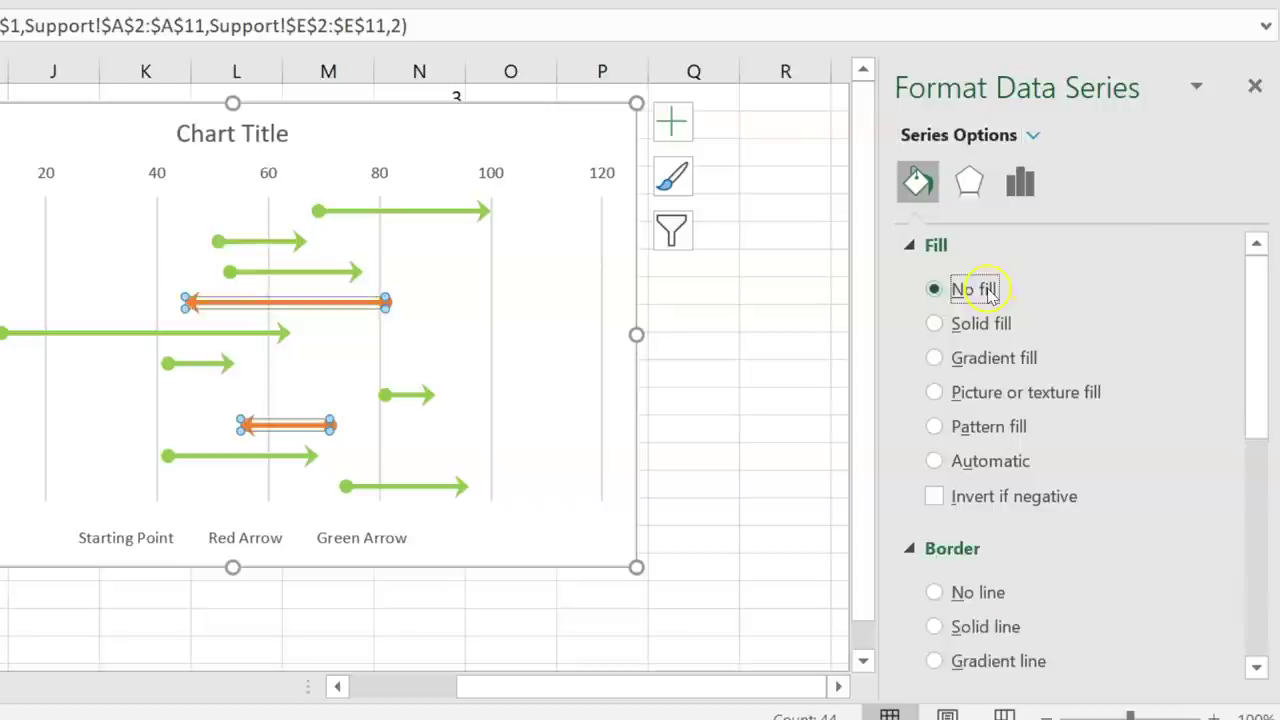
click(1255, 87)
click(881, 313)
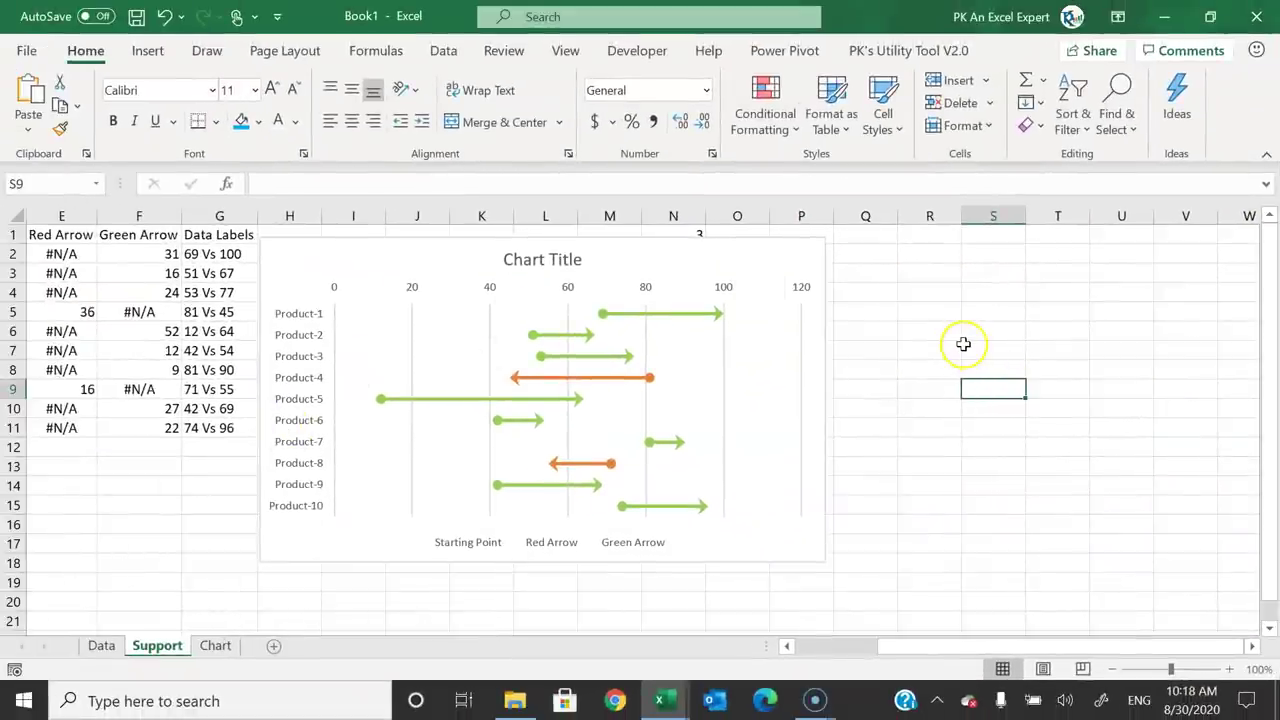
- Delete the chart legend and turn on the primary major horizontal, minor vertical and minor horizontal gridlines
click(652, 545)
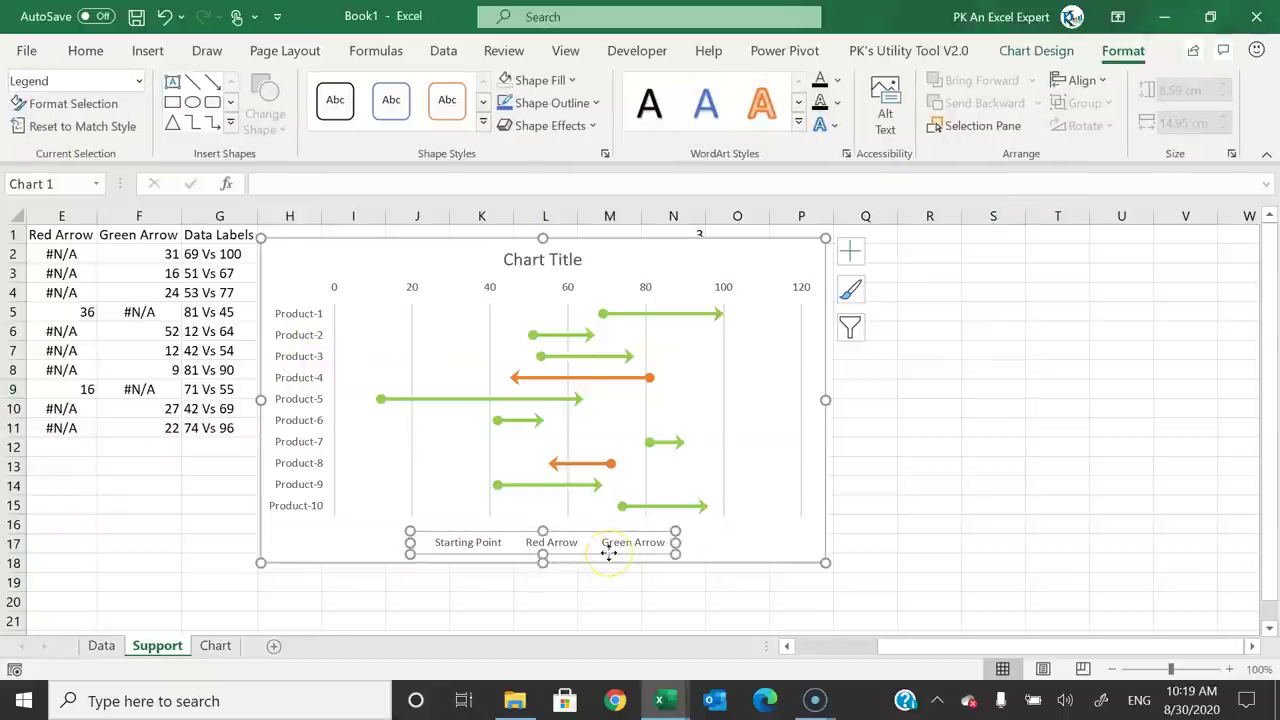
key(Delete)
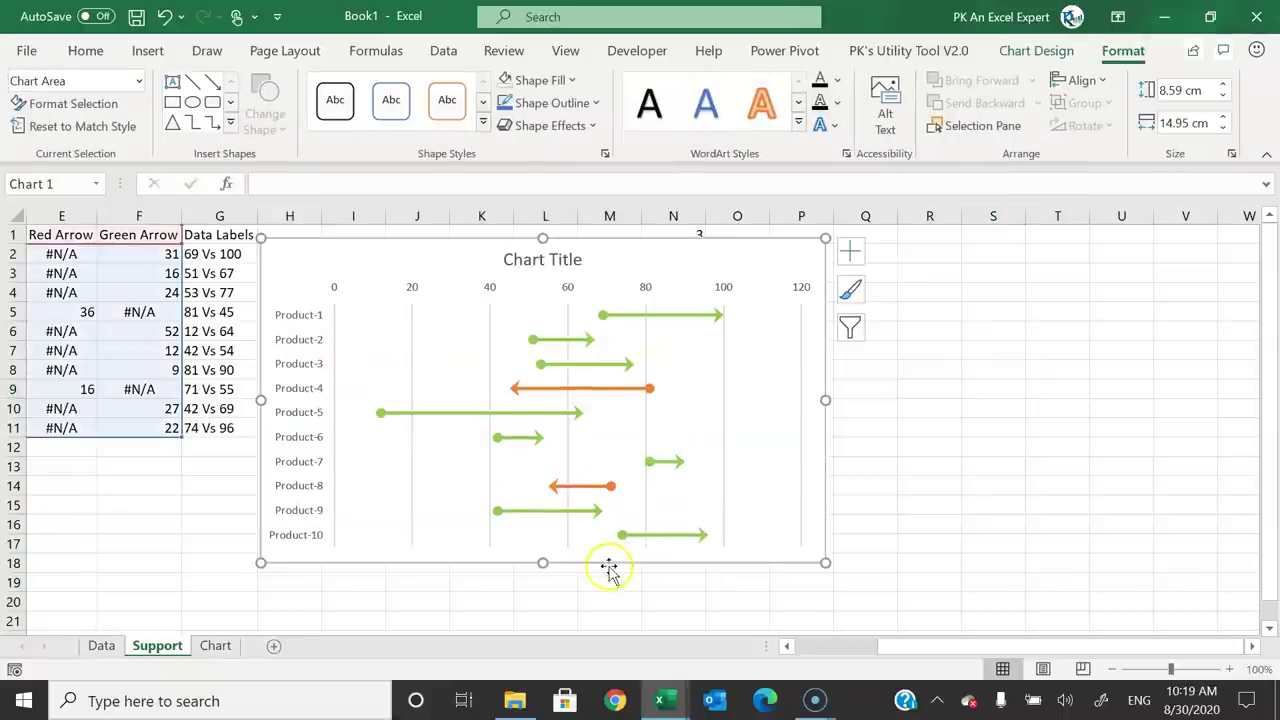
click(850, 251)
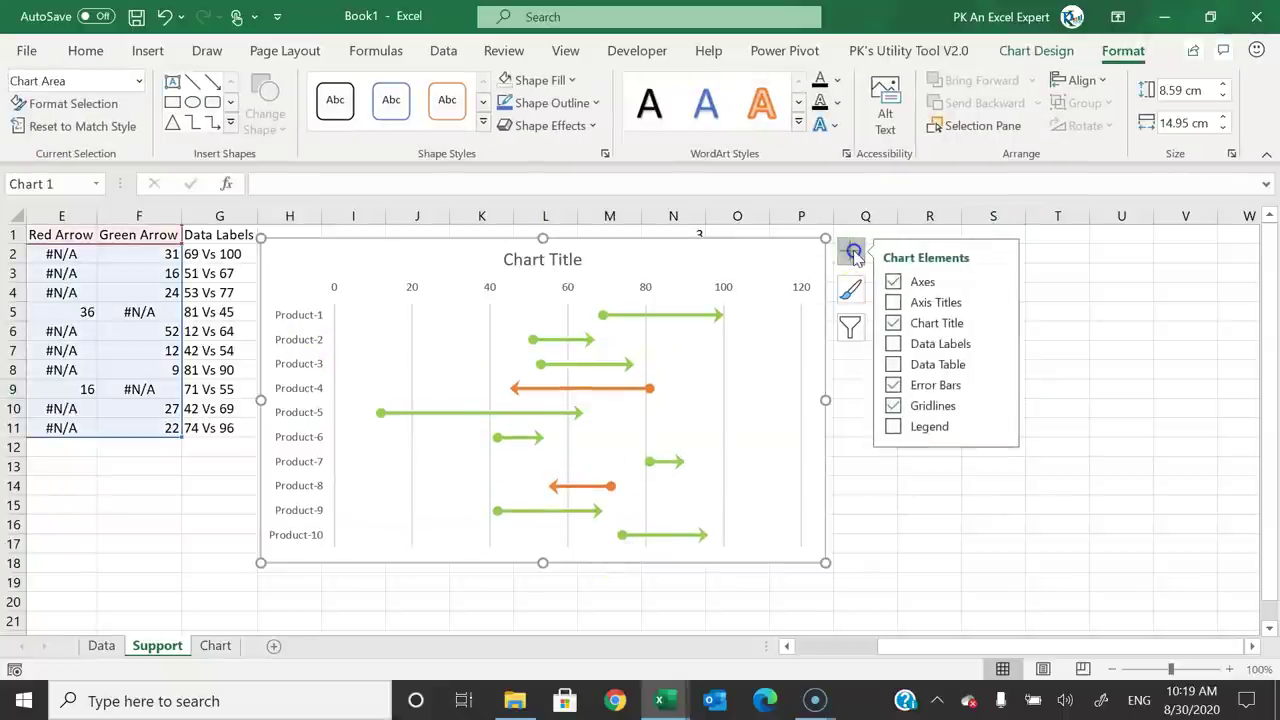
click(998, 404)
click(1042, 455)
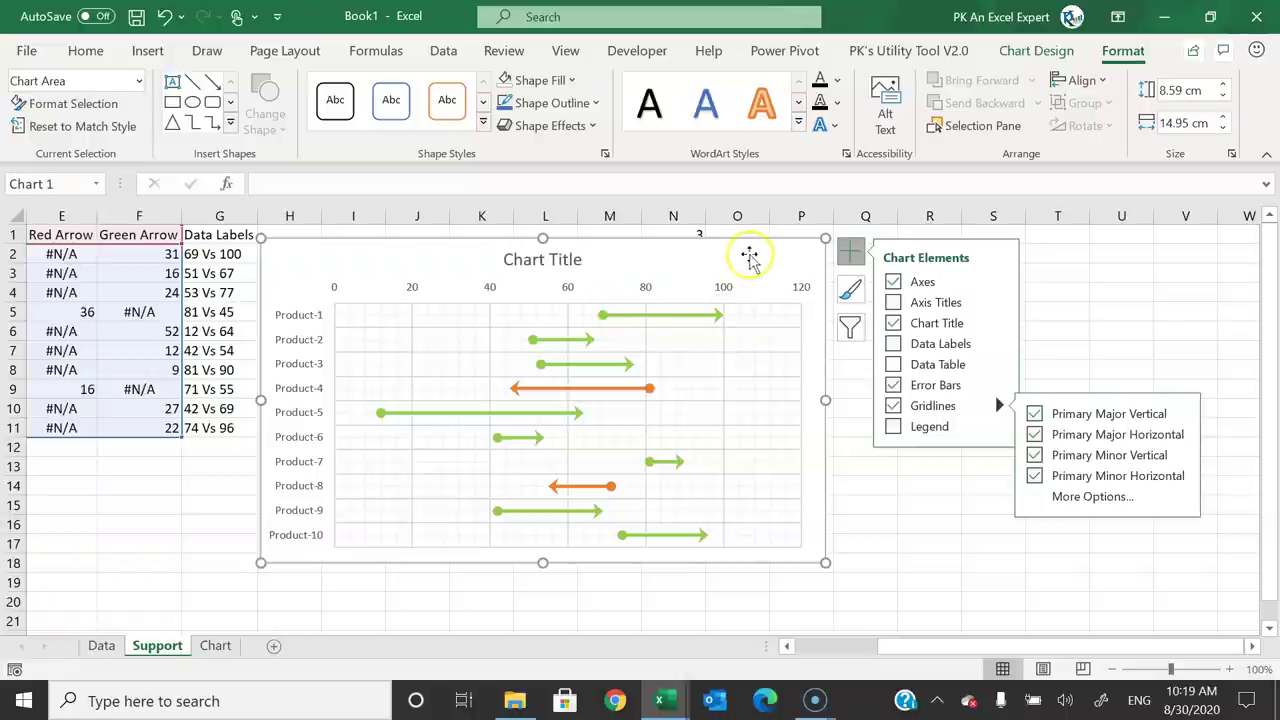
- Add data labels to the chart and delete the labels of the Starting Point series
click(893, 344)
click(923, 486)
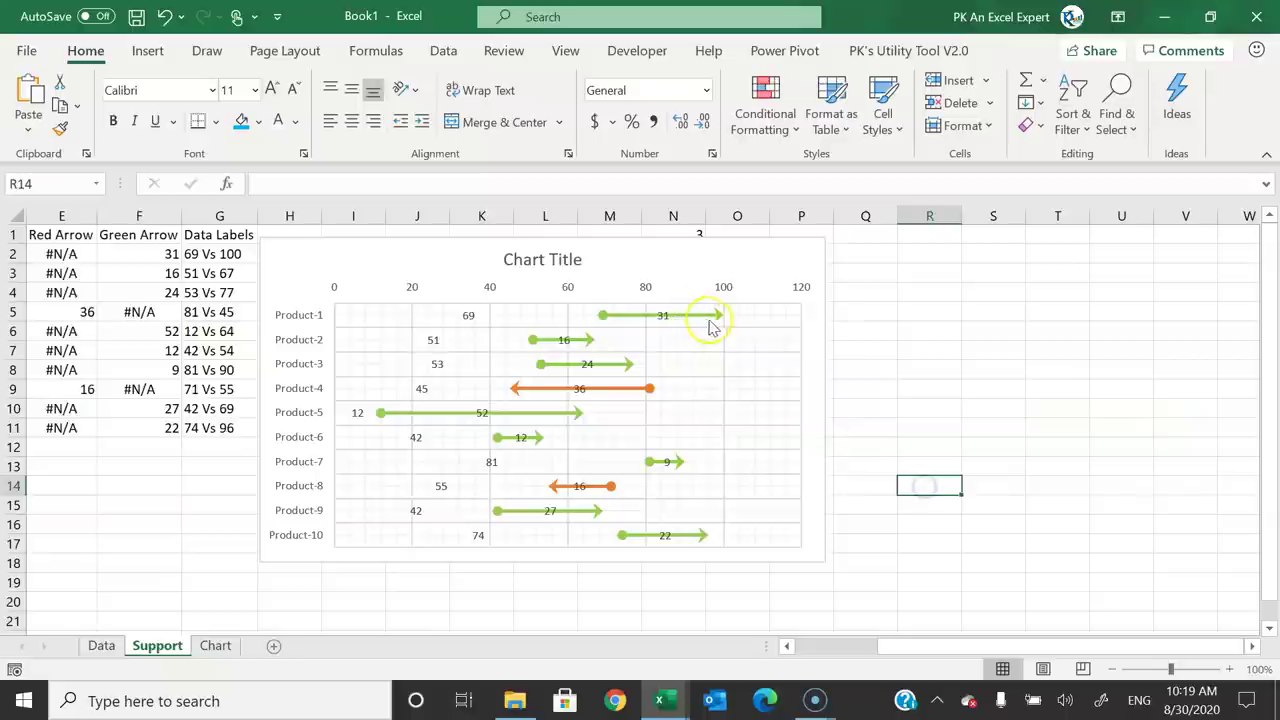
click(447, 321)
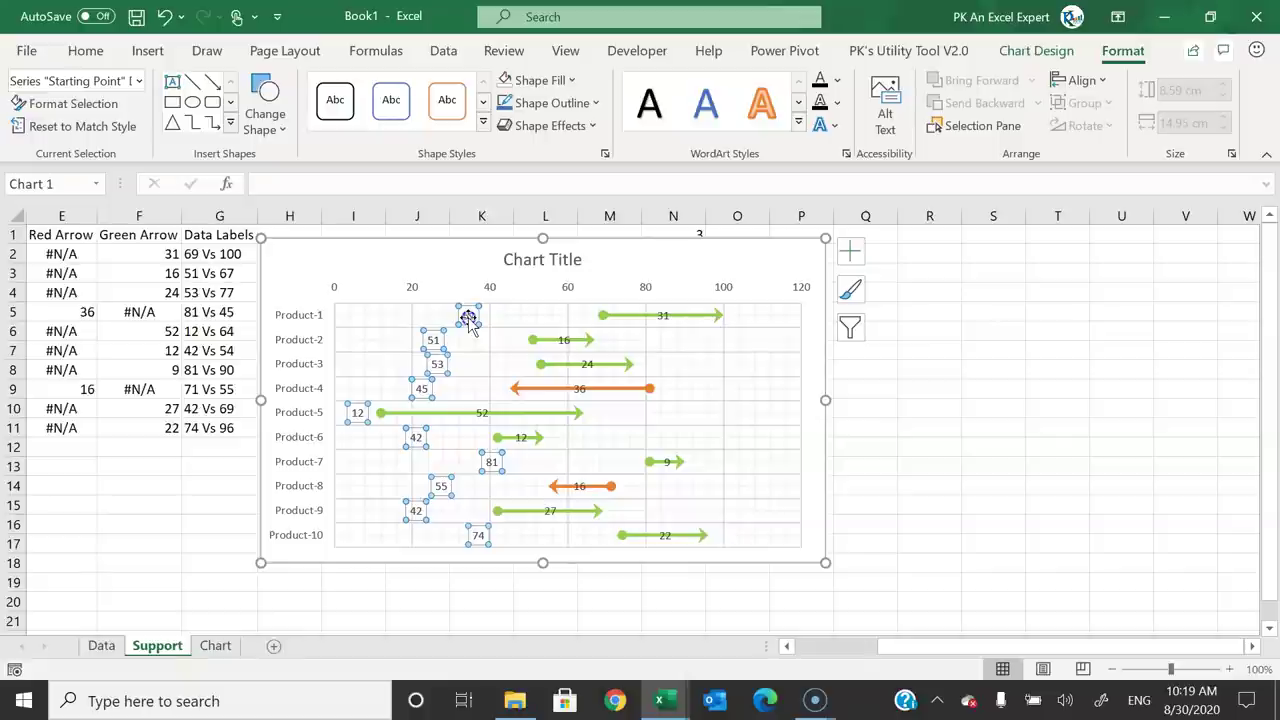
key(Delete)
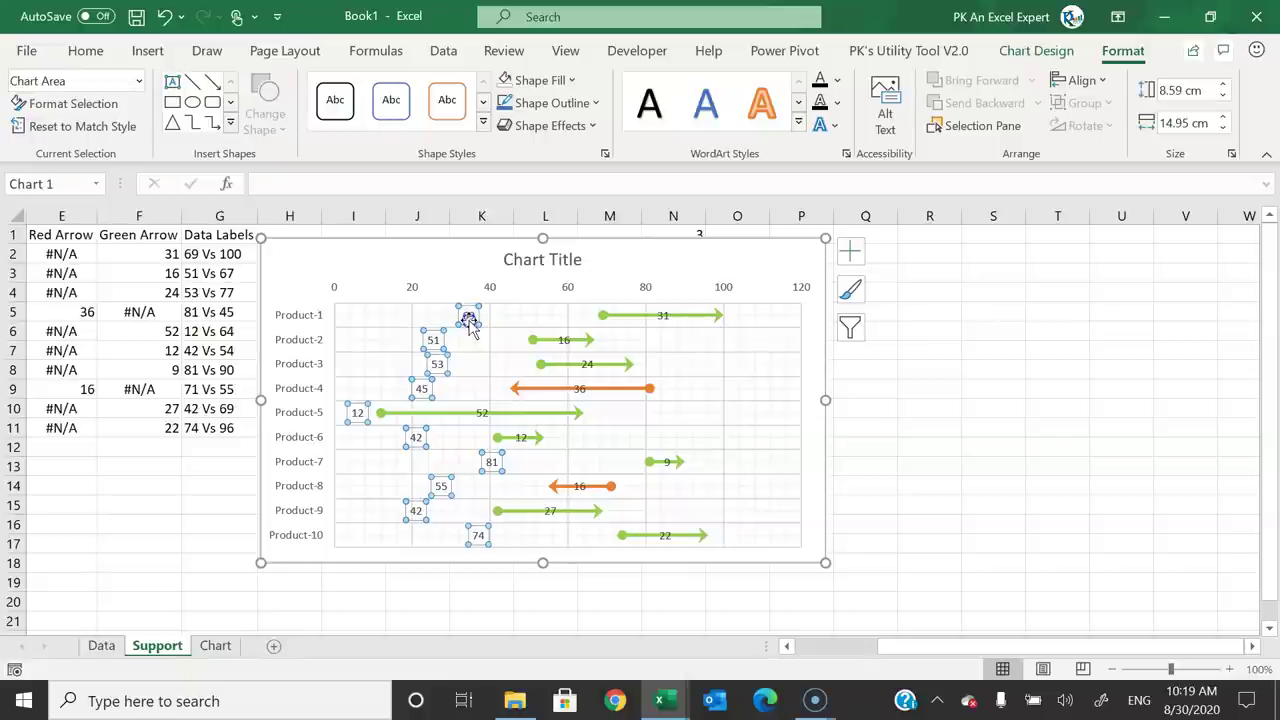
click(1031, 349)
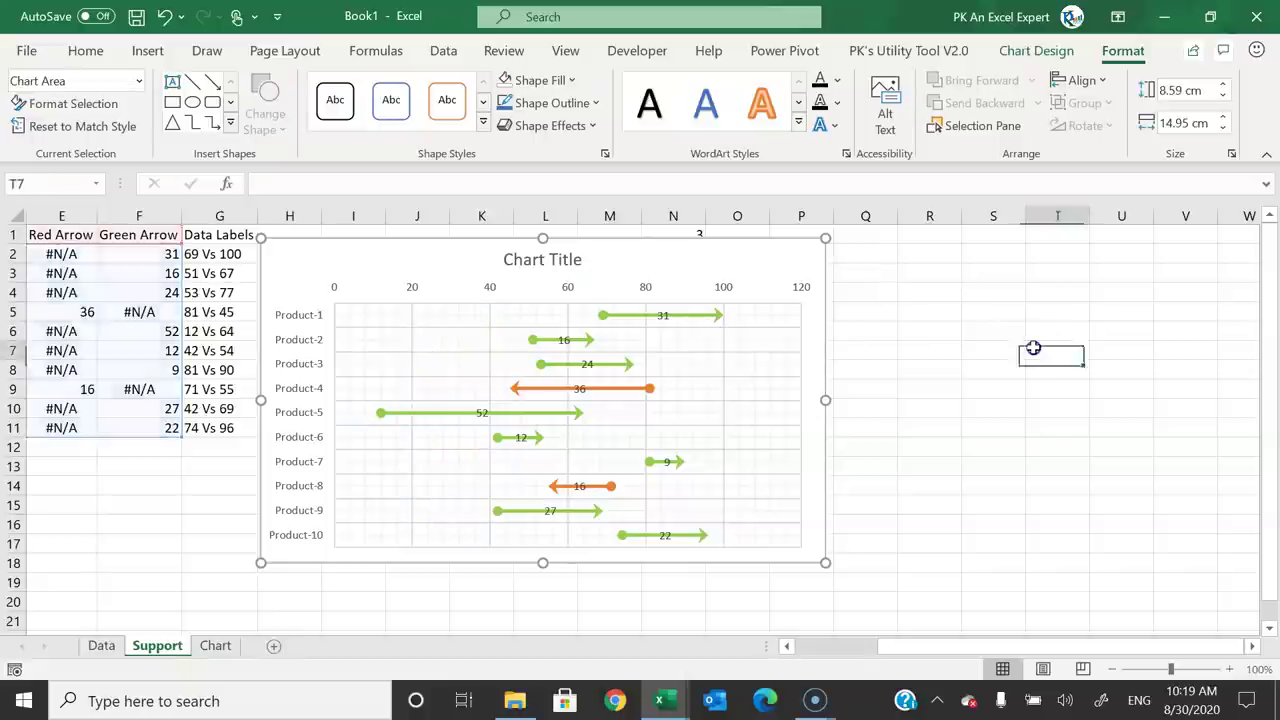
- Change the Green Arrow data label shapes to rounded rectangles
click(661, 318)
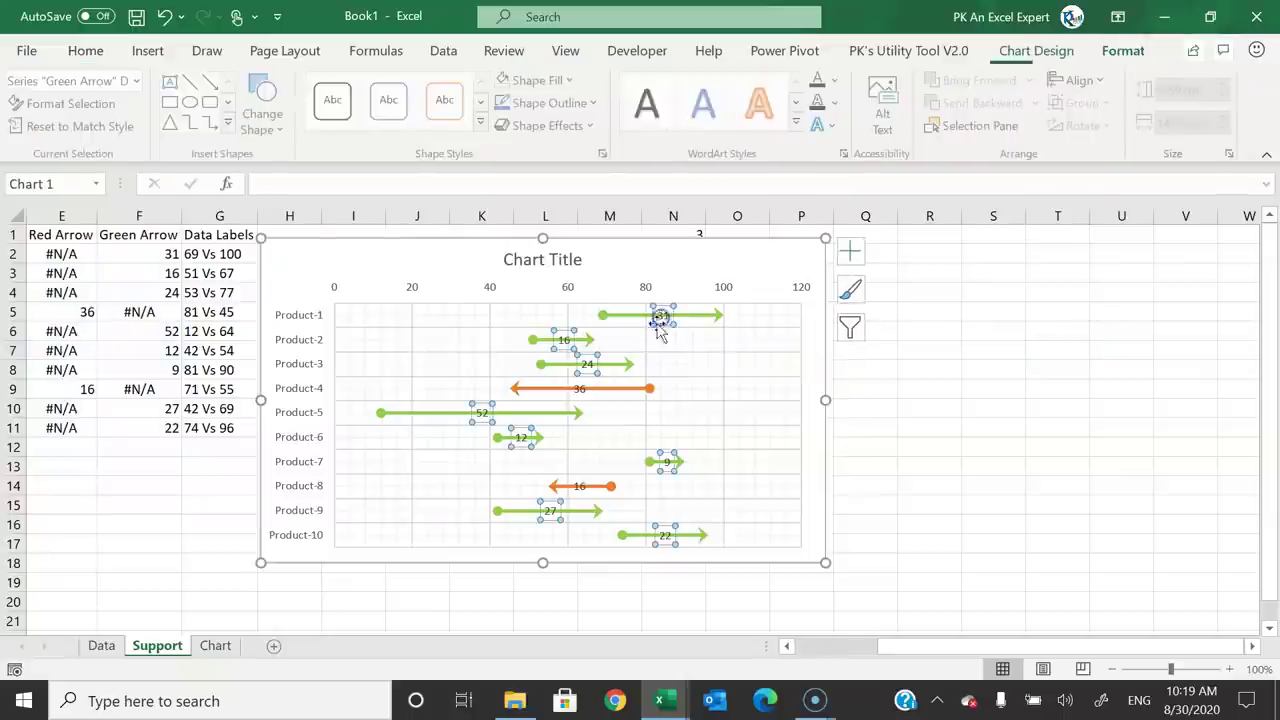
click(954, 415)
click(662, 316)
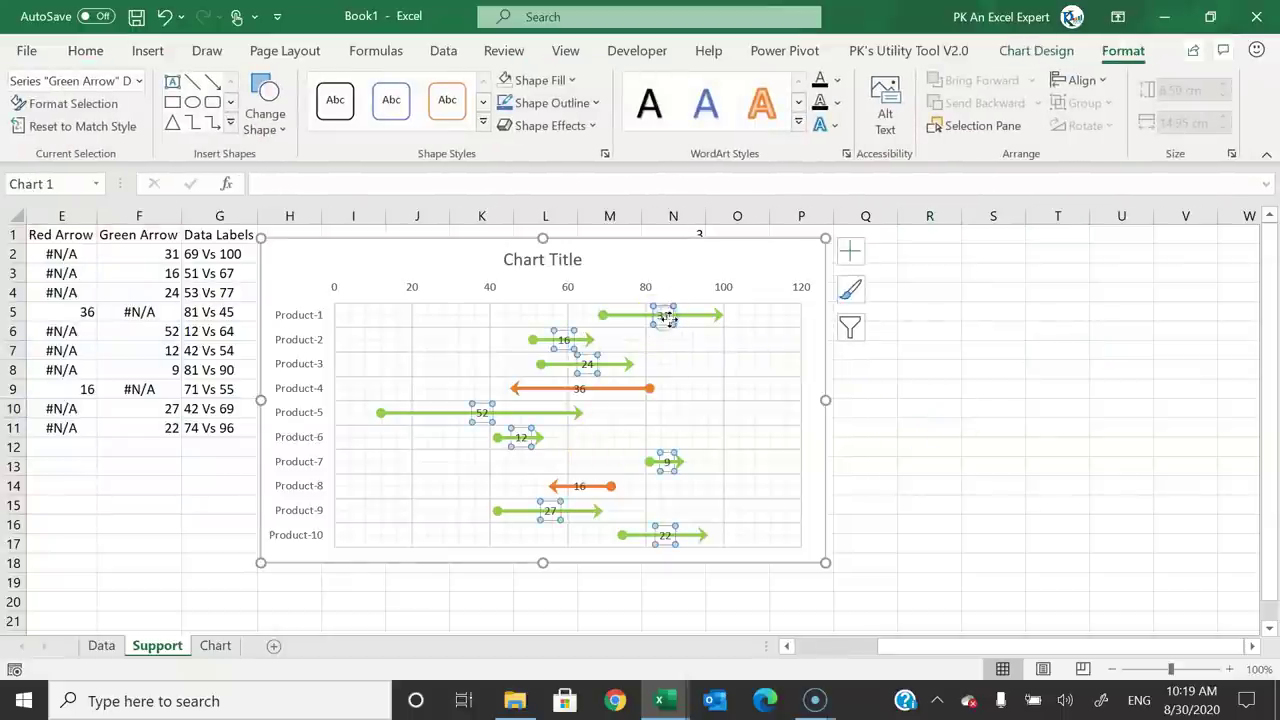
right_click(663, 318)
click(779, 554)
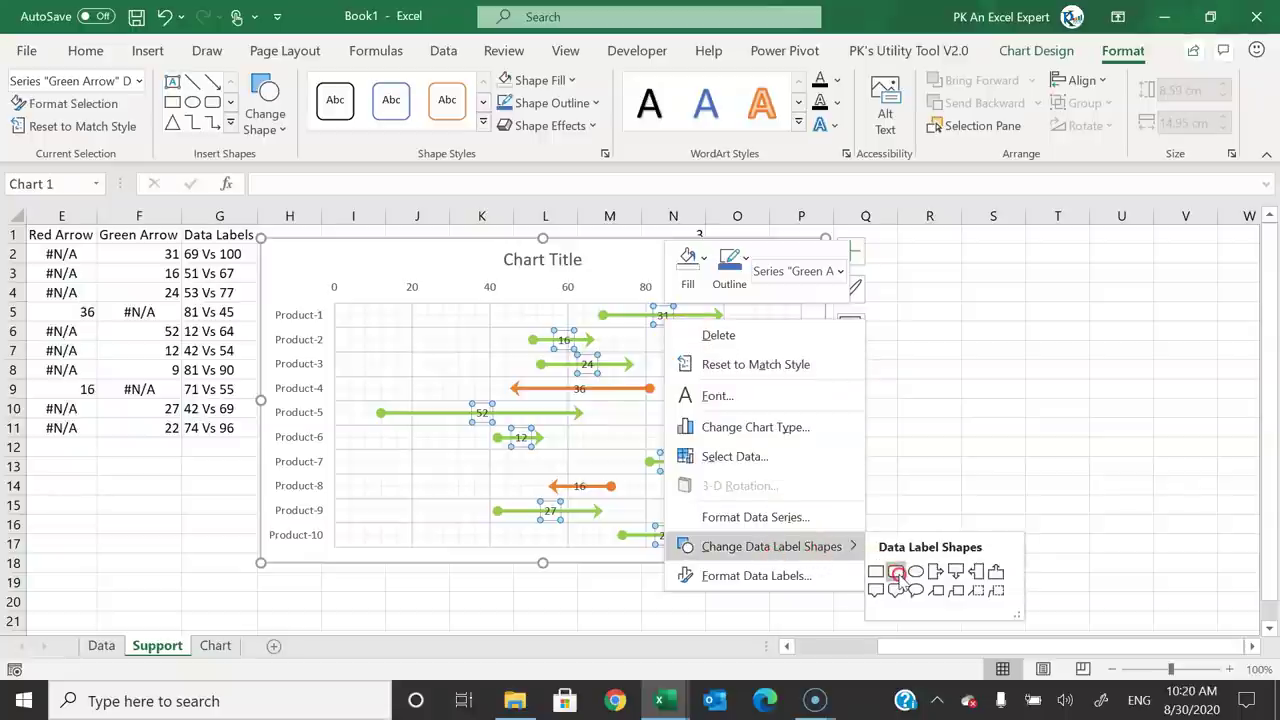
click(897, 575)
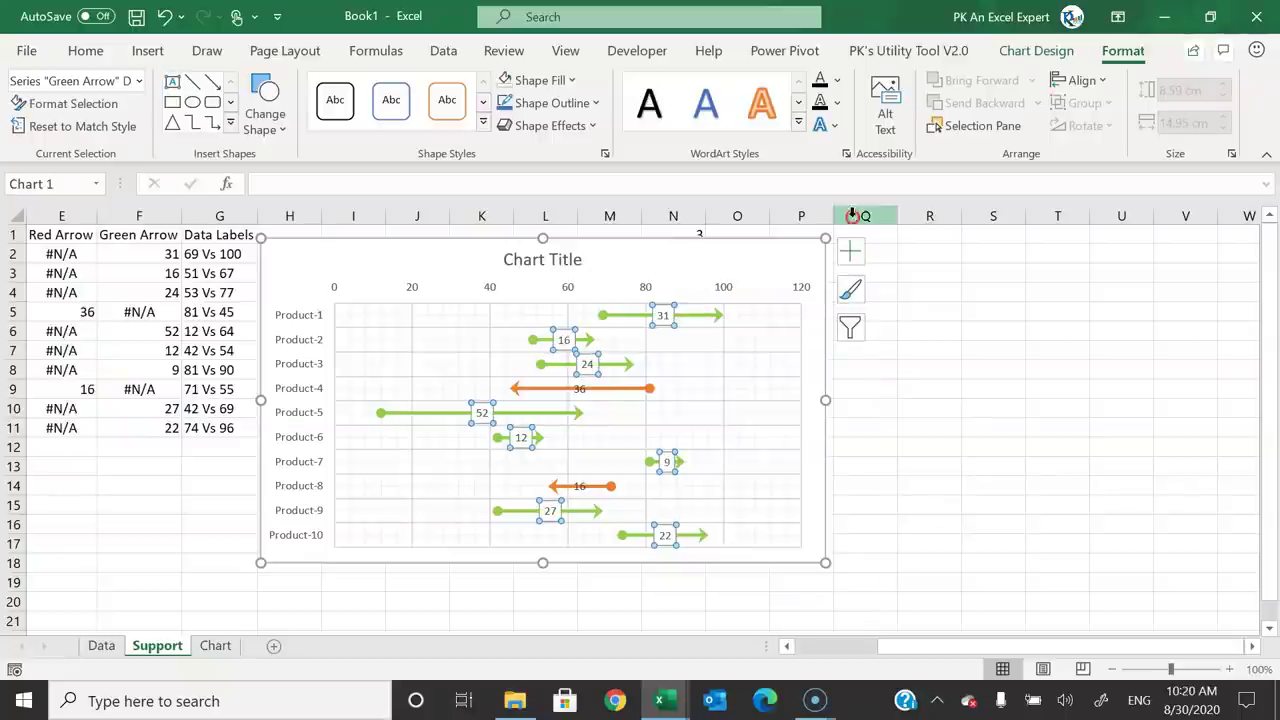
- Give the Green Arrow data labels a light green outline
click(578, 104)
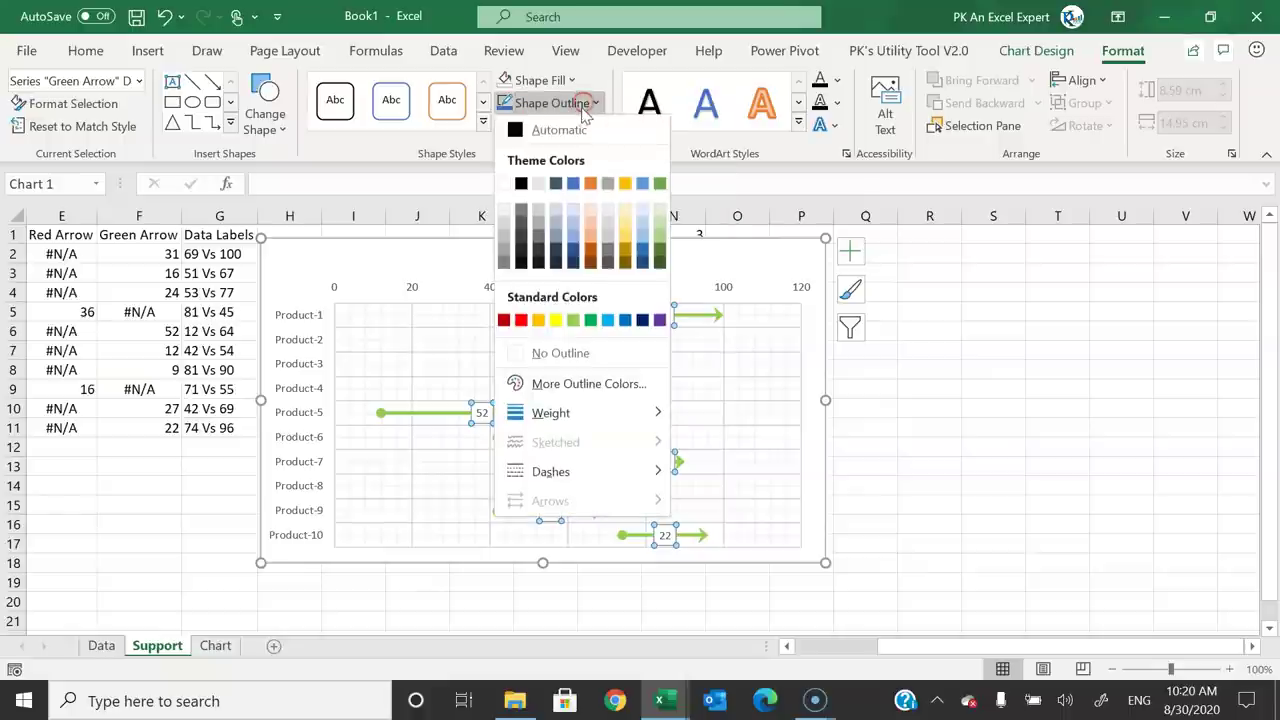
click(574, 320)
click(877, 331)
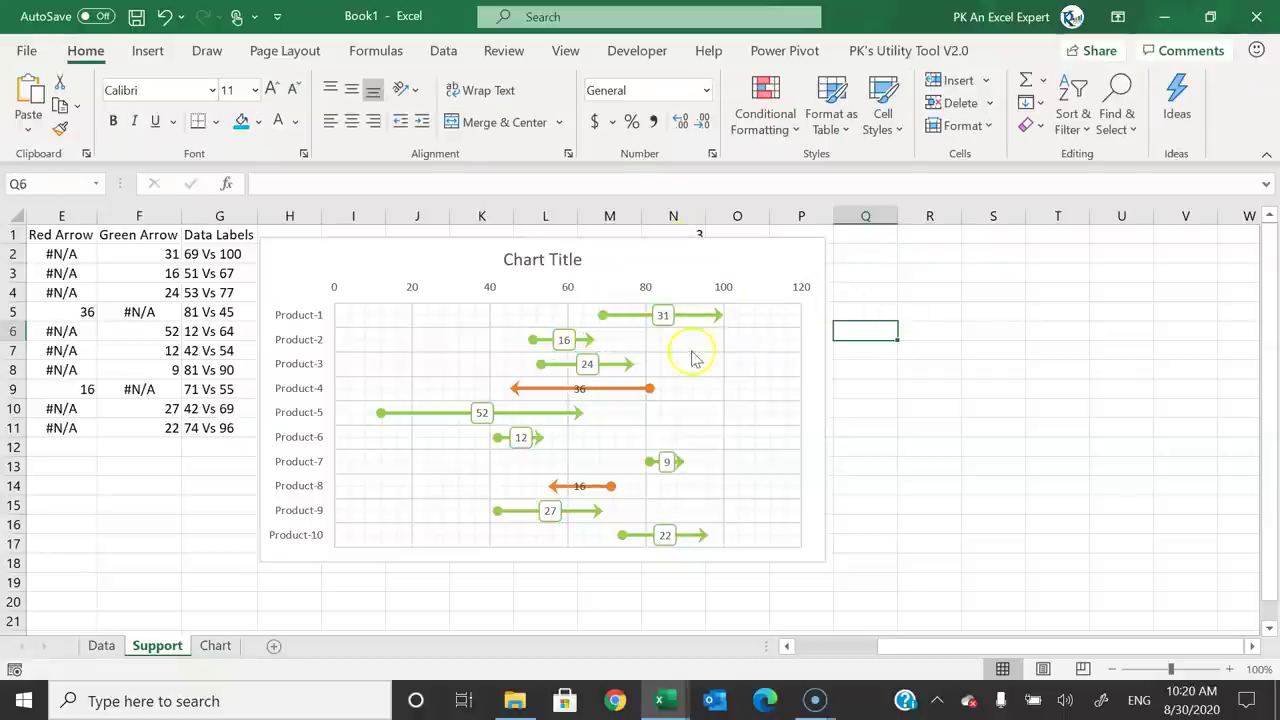
- Format the Green Arrow data label text as light green, bold, size 8
click(666, 318)
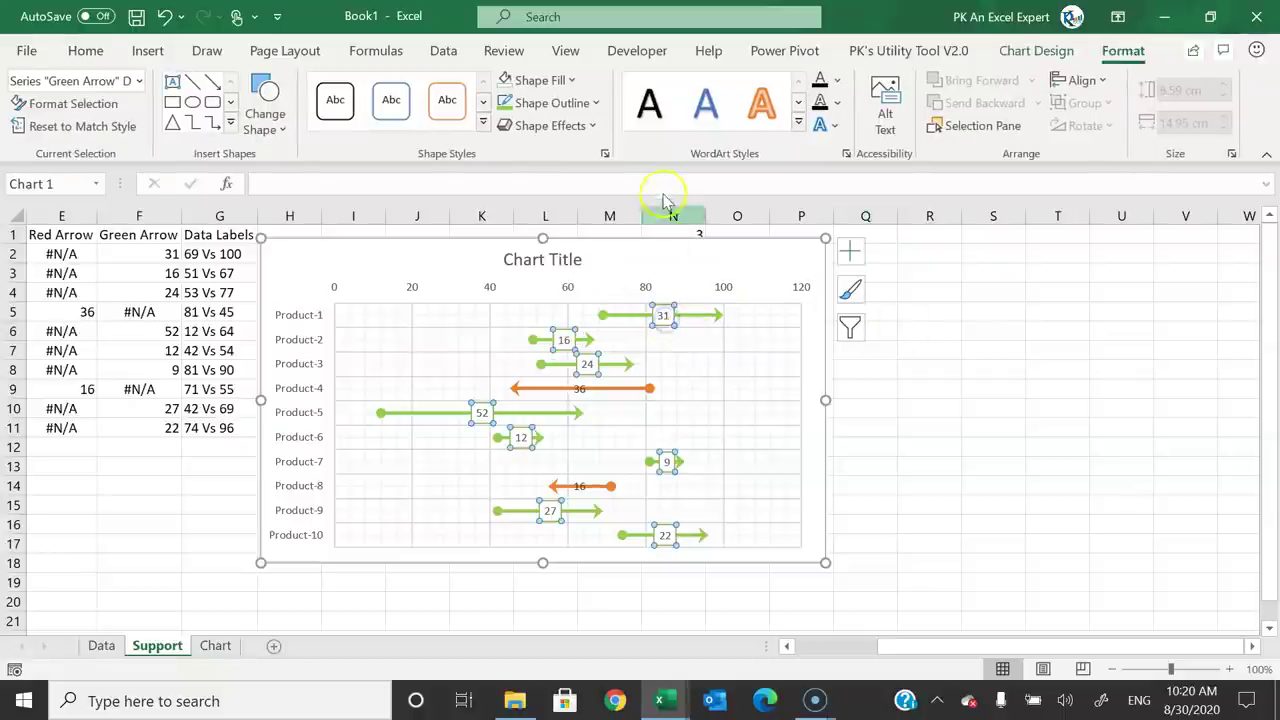
click(836, 80)
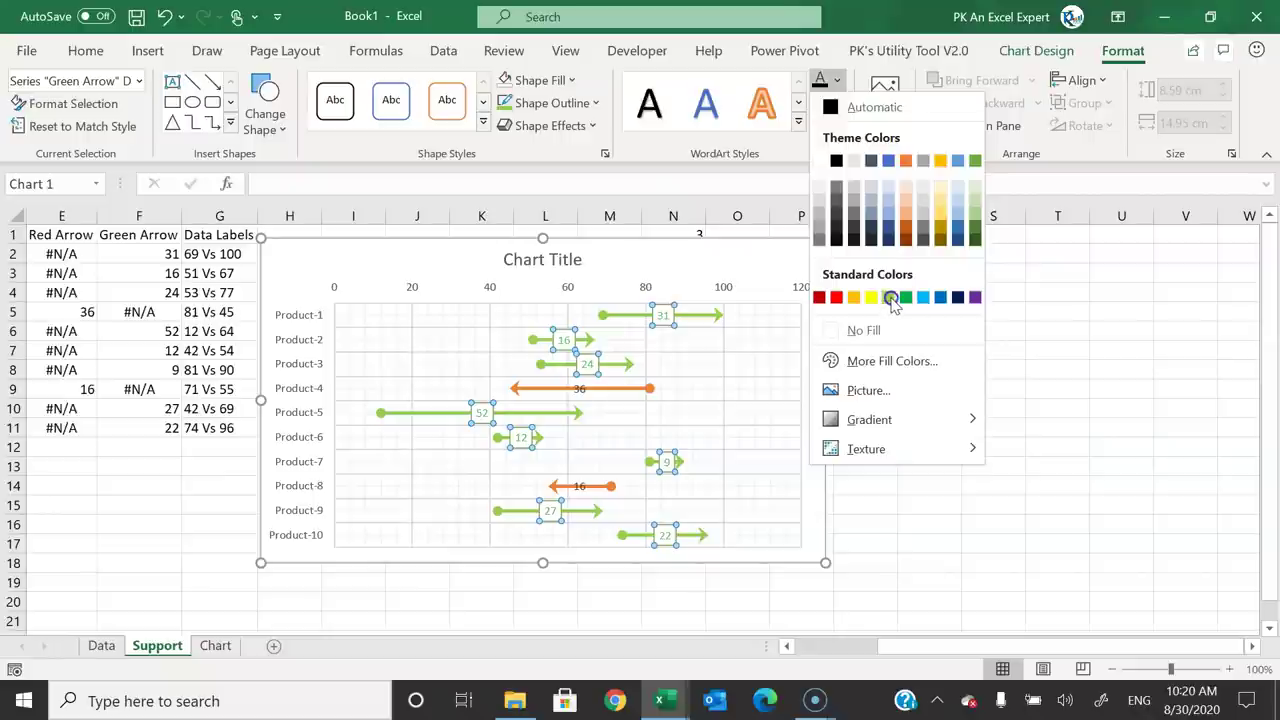
click(890, 298)
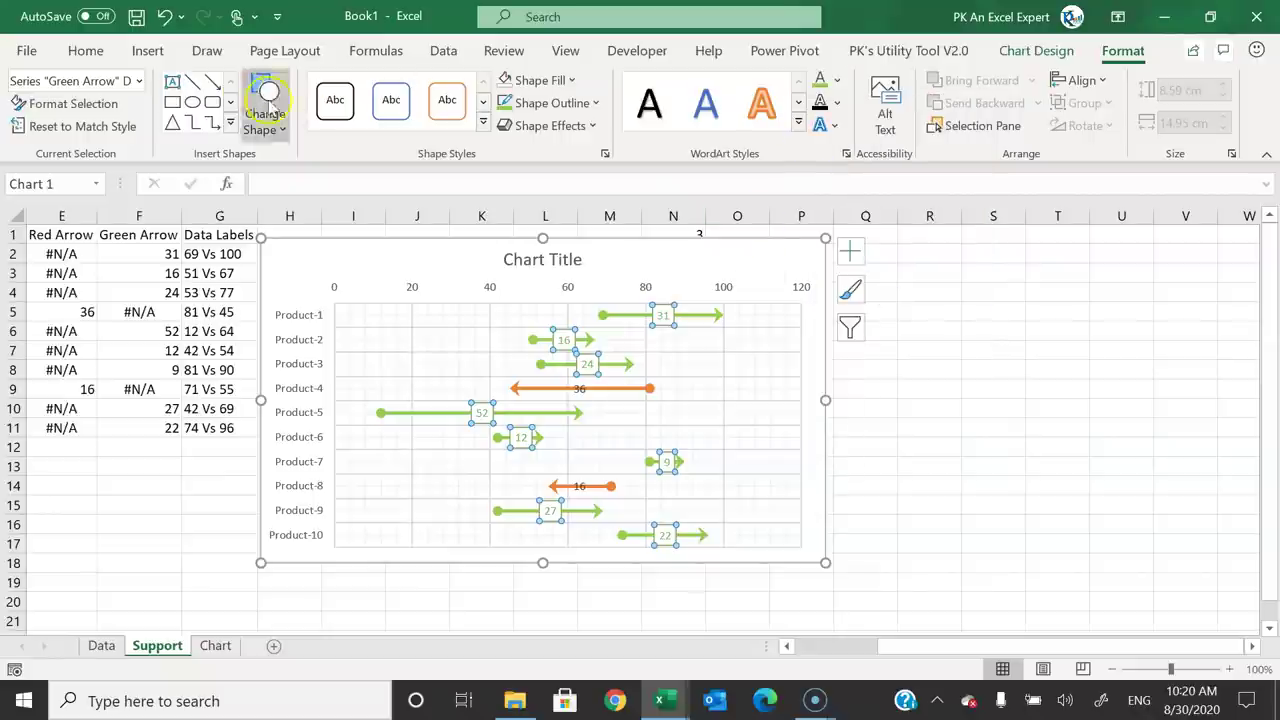
click(86, 51)
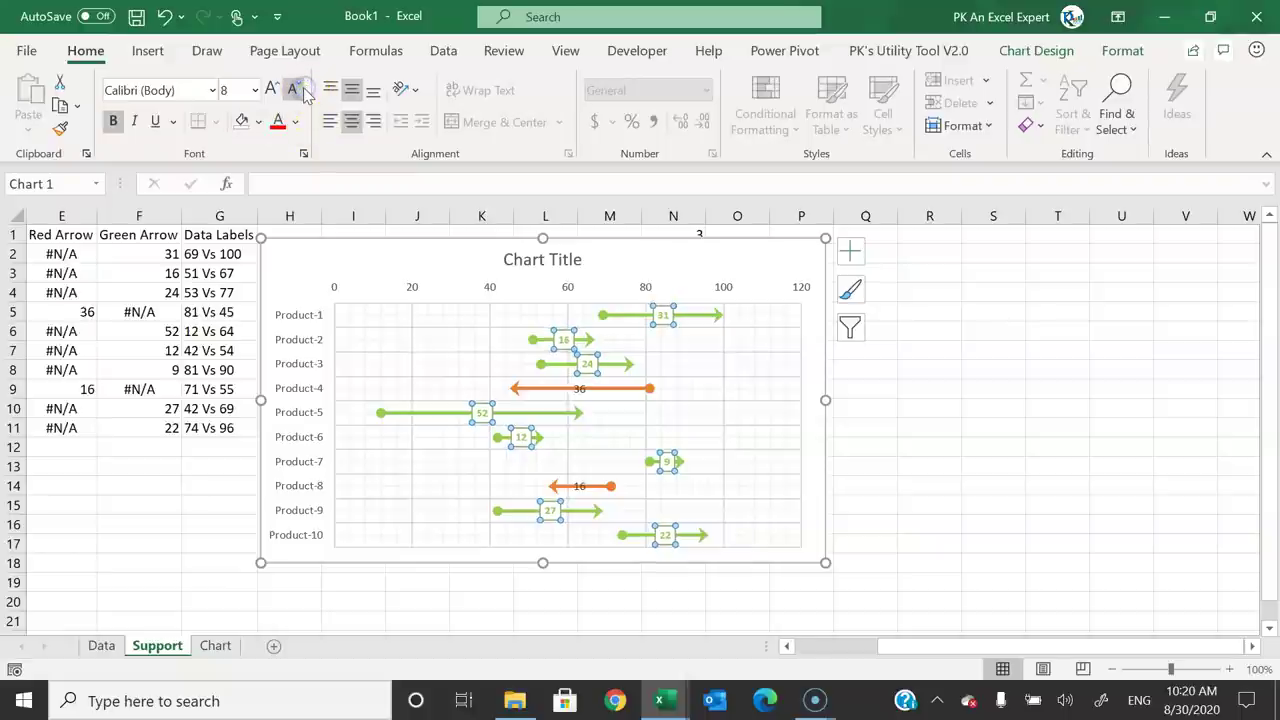
click(929, 466)
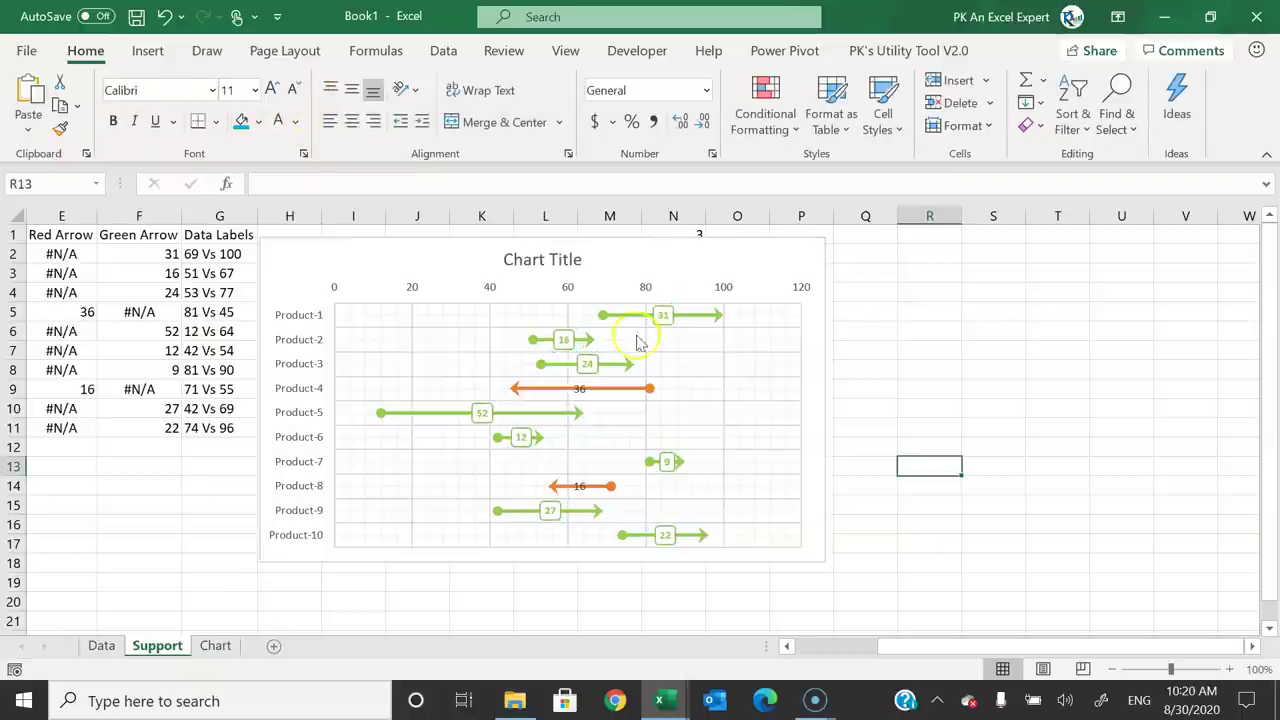
- Change the Red Arrow data label shapes to rounded rectangles
click(580, 390)
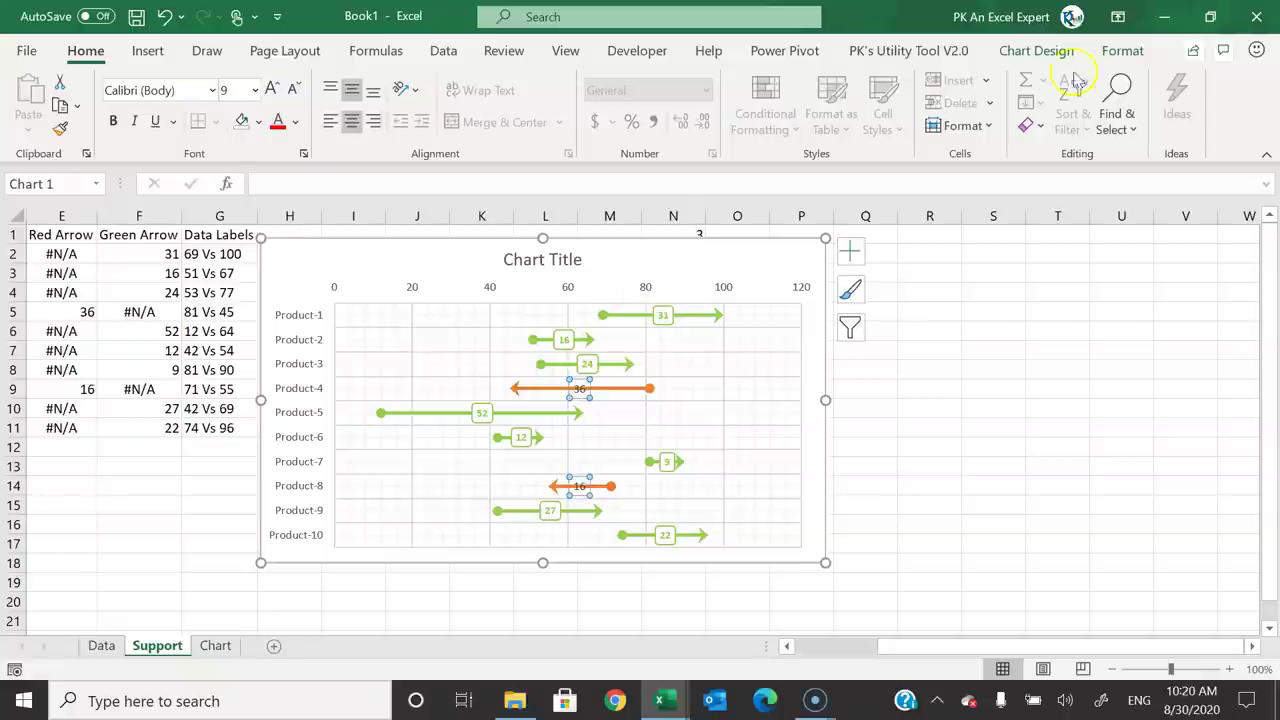
right_click(580, 391)
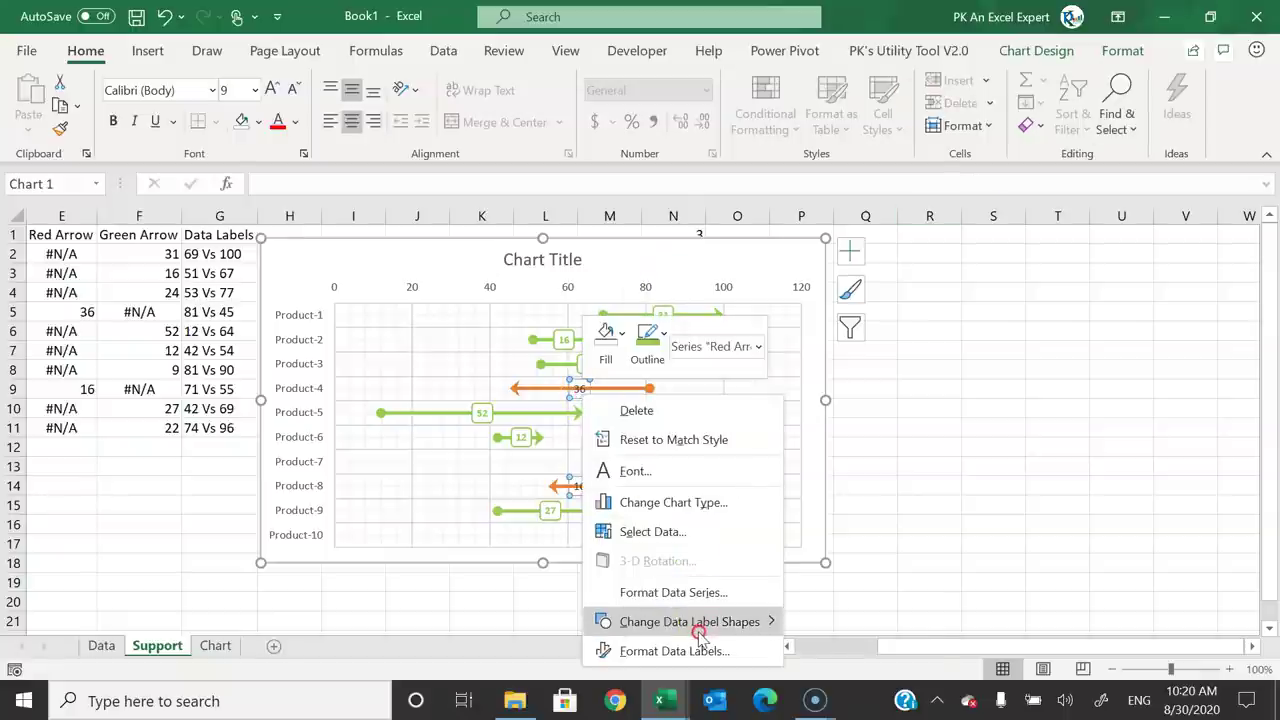
mouse_move(712, 630)
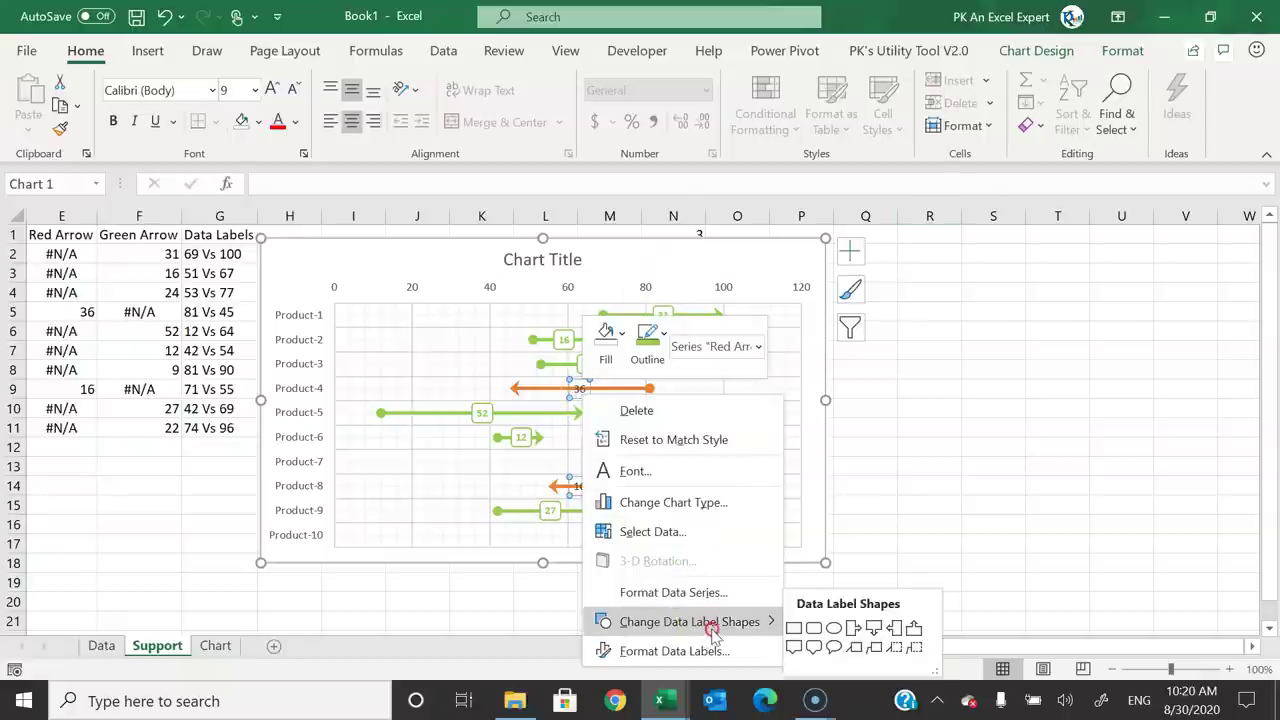
click(811, 629)
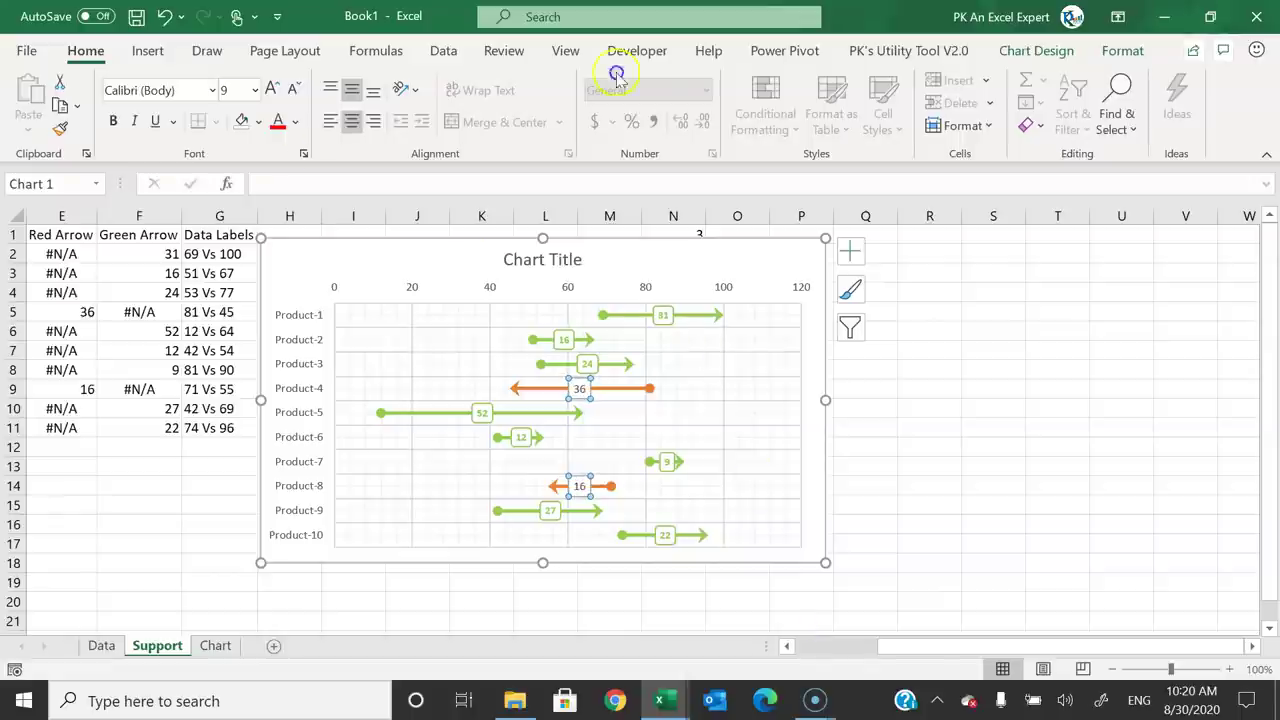
- Format the Red Arrow data label text as orange and bold
click(297, 121)
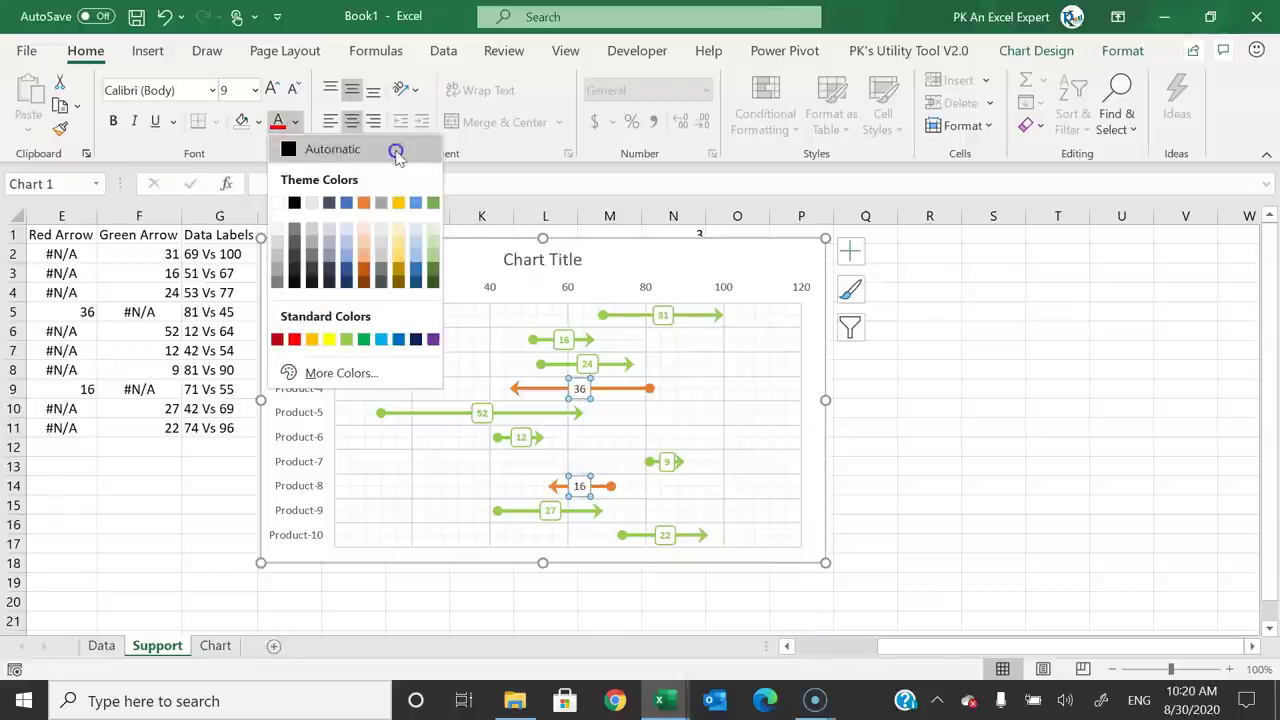
click(363, 205)
click(113, 121)
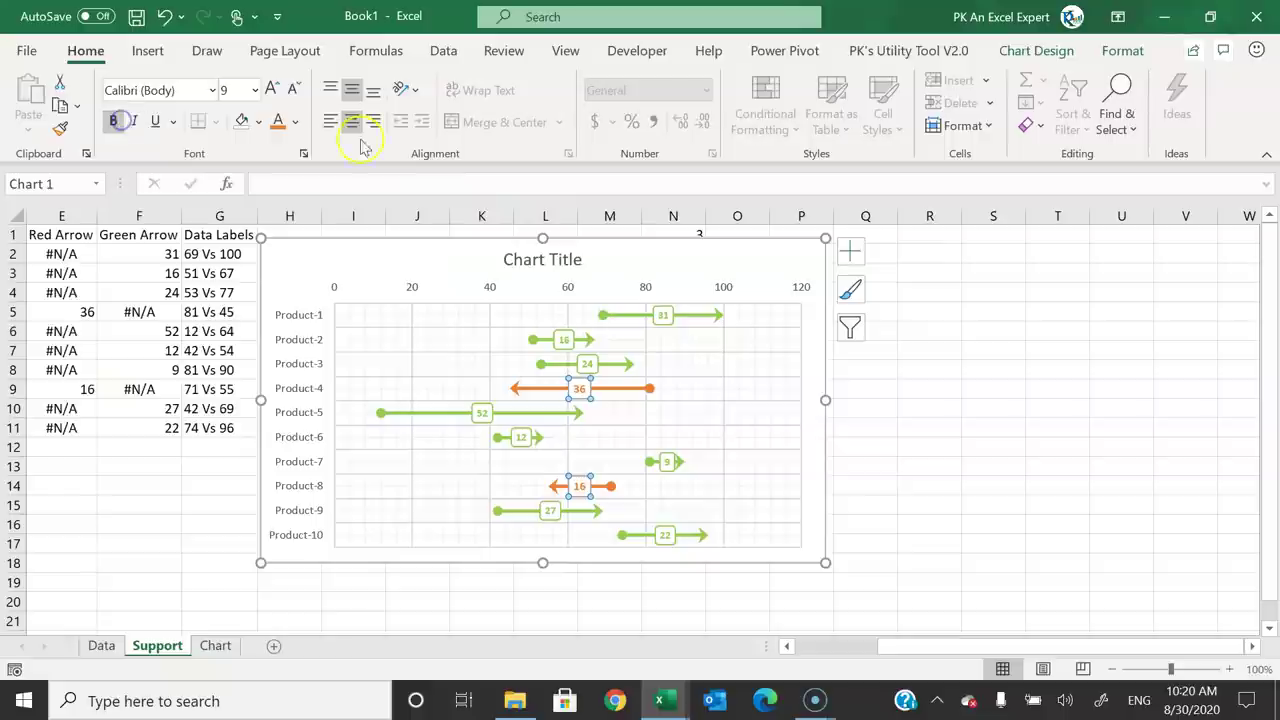
- Give the Red Arrow data labels an orange outline
click(1001, 60)
click(1115, 51)
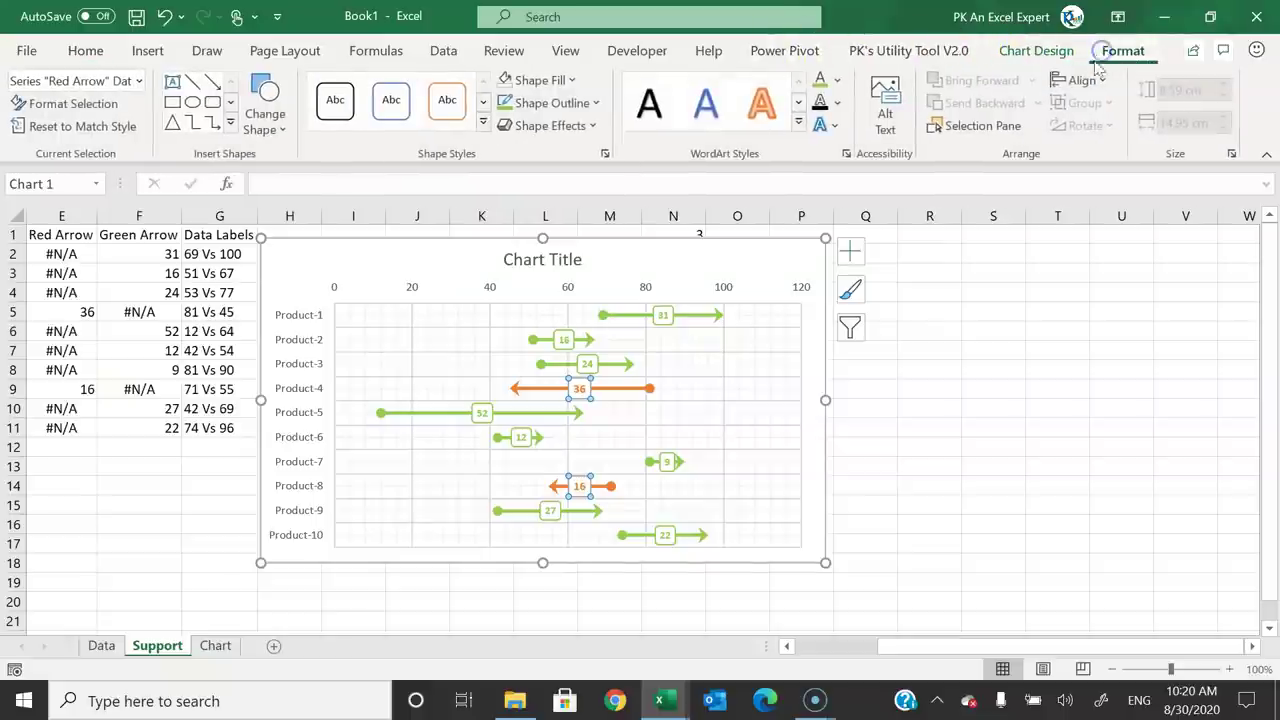
click(555, 102)
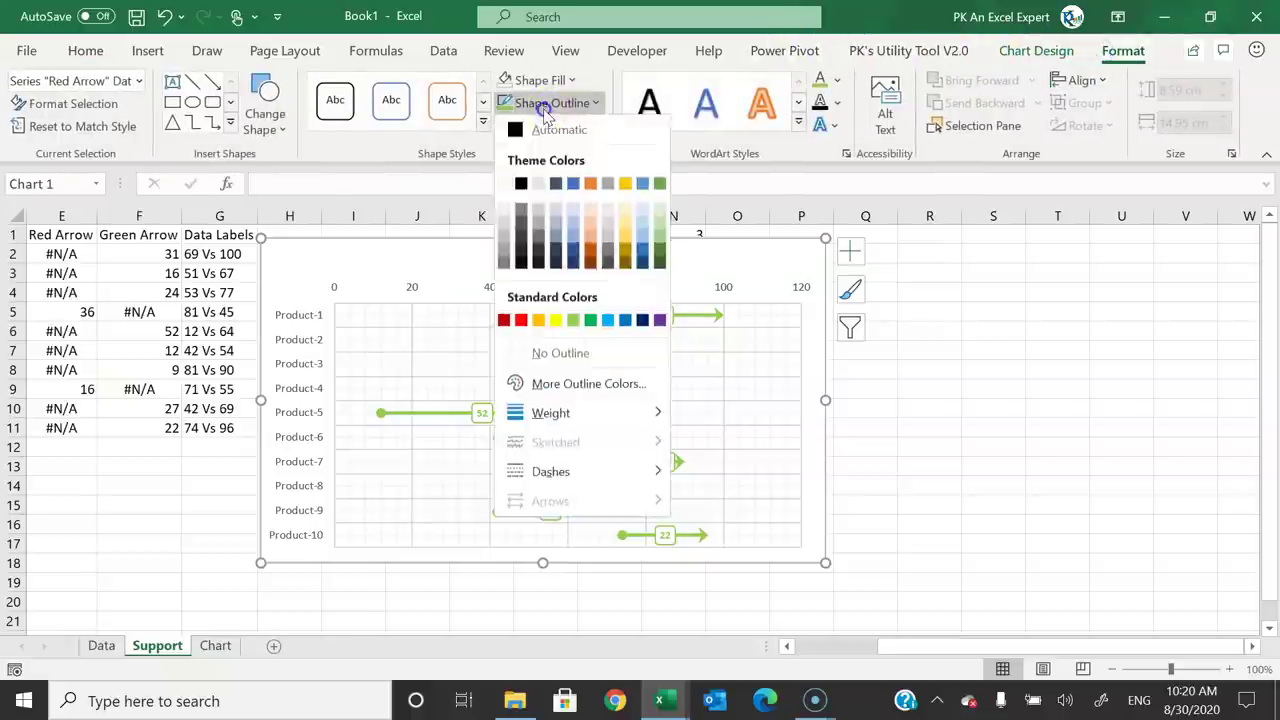
click(590, 184)
click(926, 368)
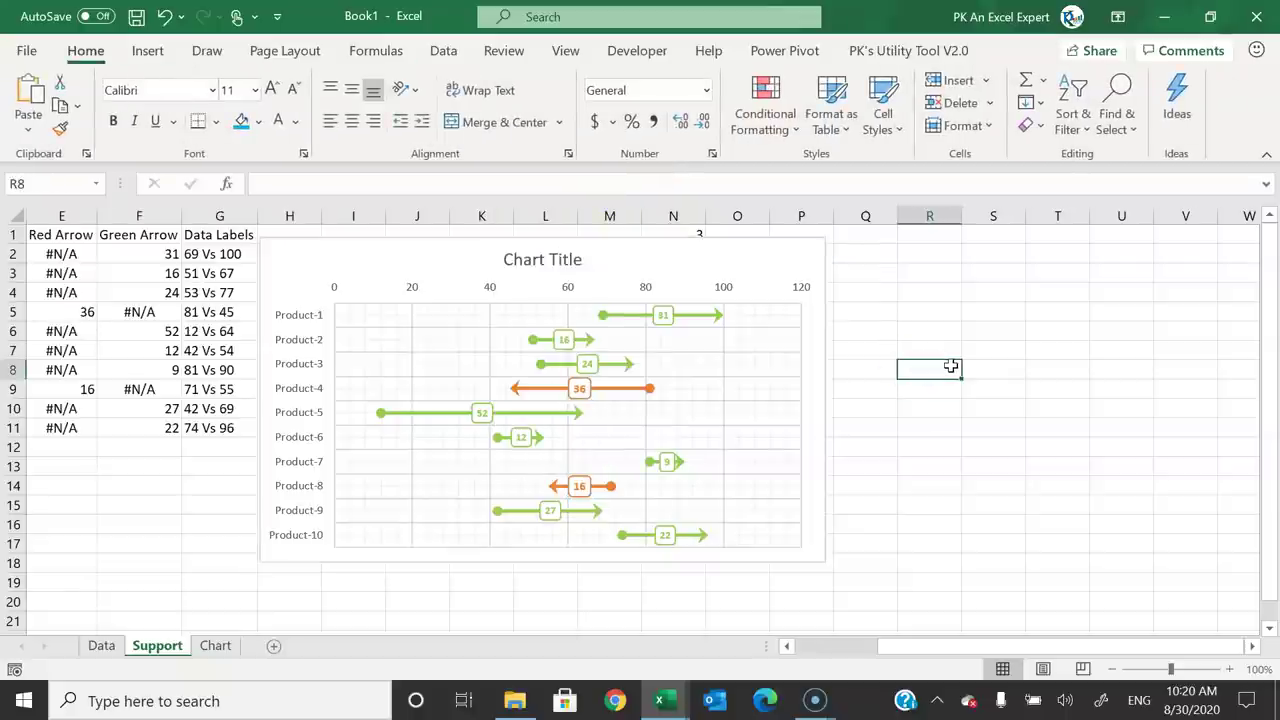
- Move the arrow chart to the Chart sheet, placing it below the year cells and enlarging it to about 20 cm wide
drag(655, 248, 797, 277)
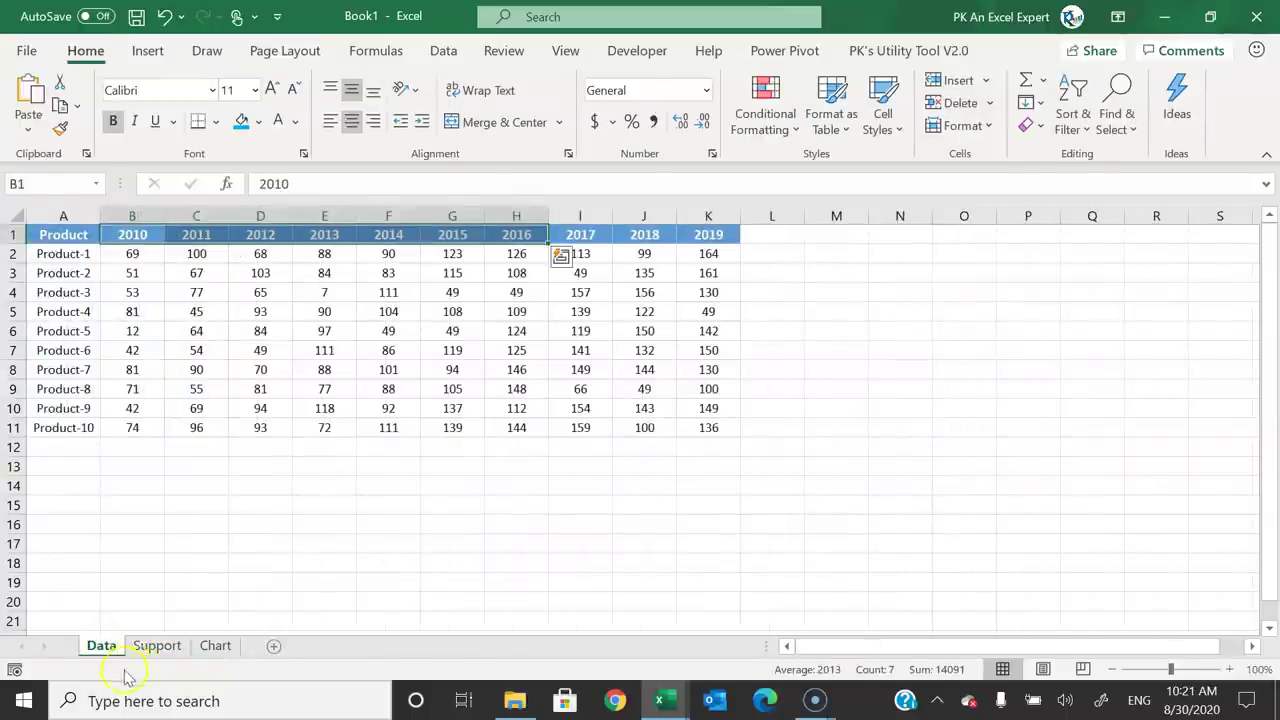
click(215, 645)
key(ctrl+v)
drag(586, 257, 809, 266)
click(780, 363)
ctrl+click(251, 346)
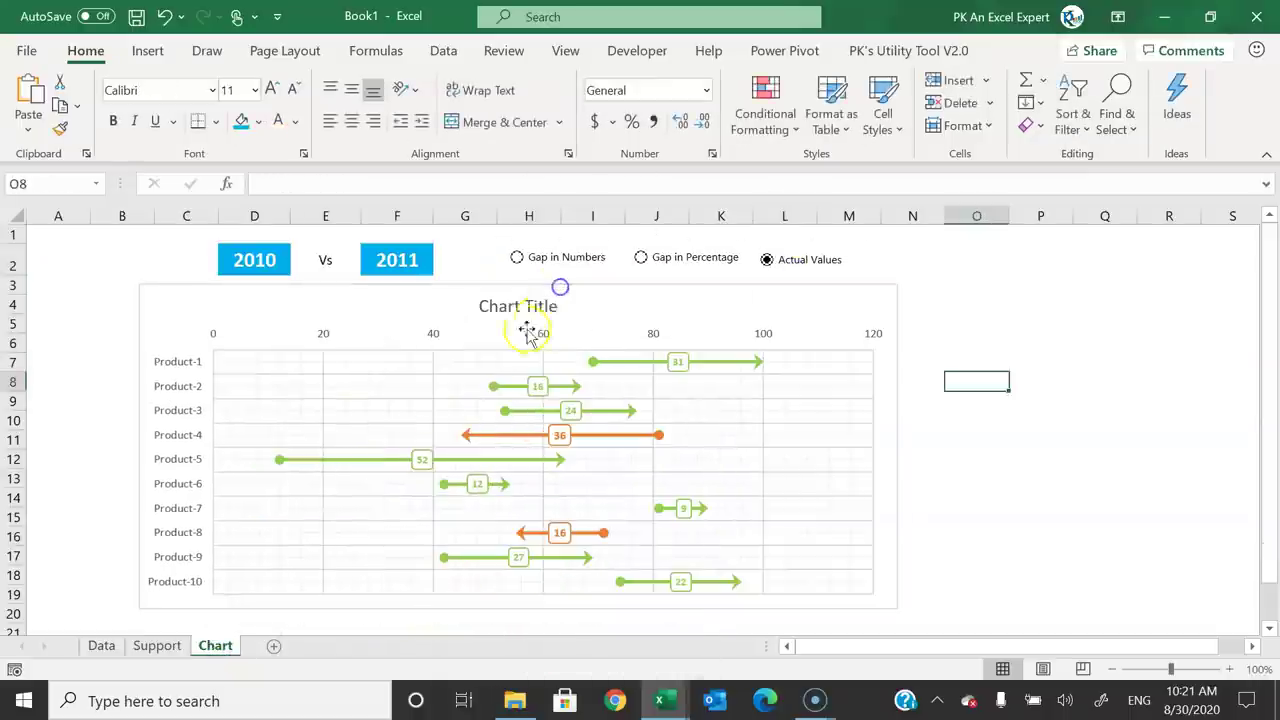
- Delete the chart title and shift the chart slightly under the year cells
click(556, 312)
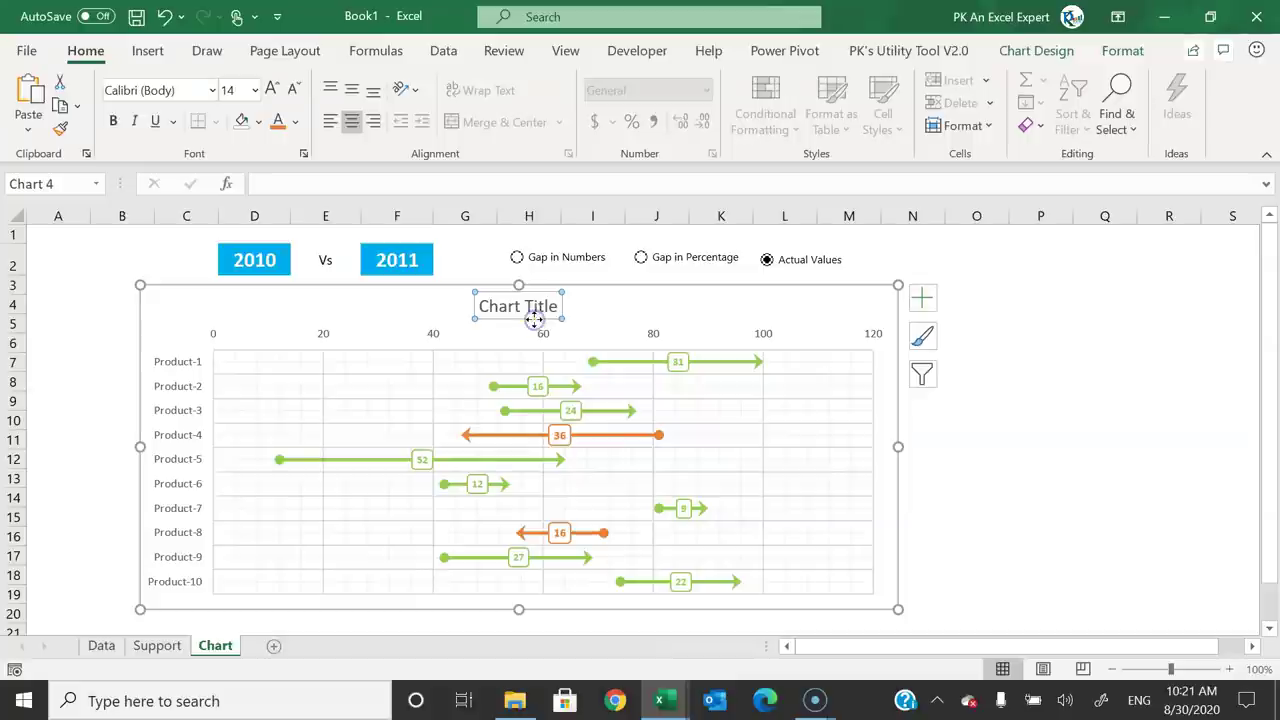
key(Delete)
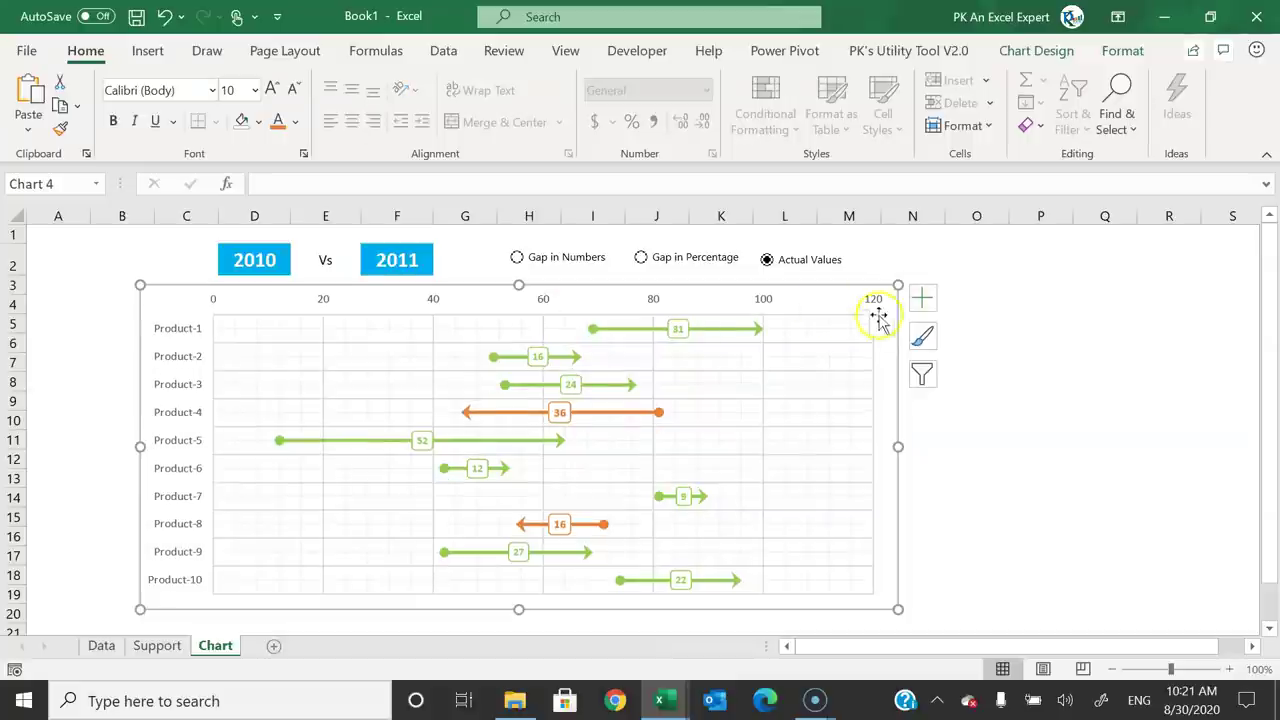
click(200, 329)
click(238, 308)
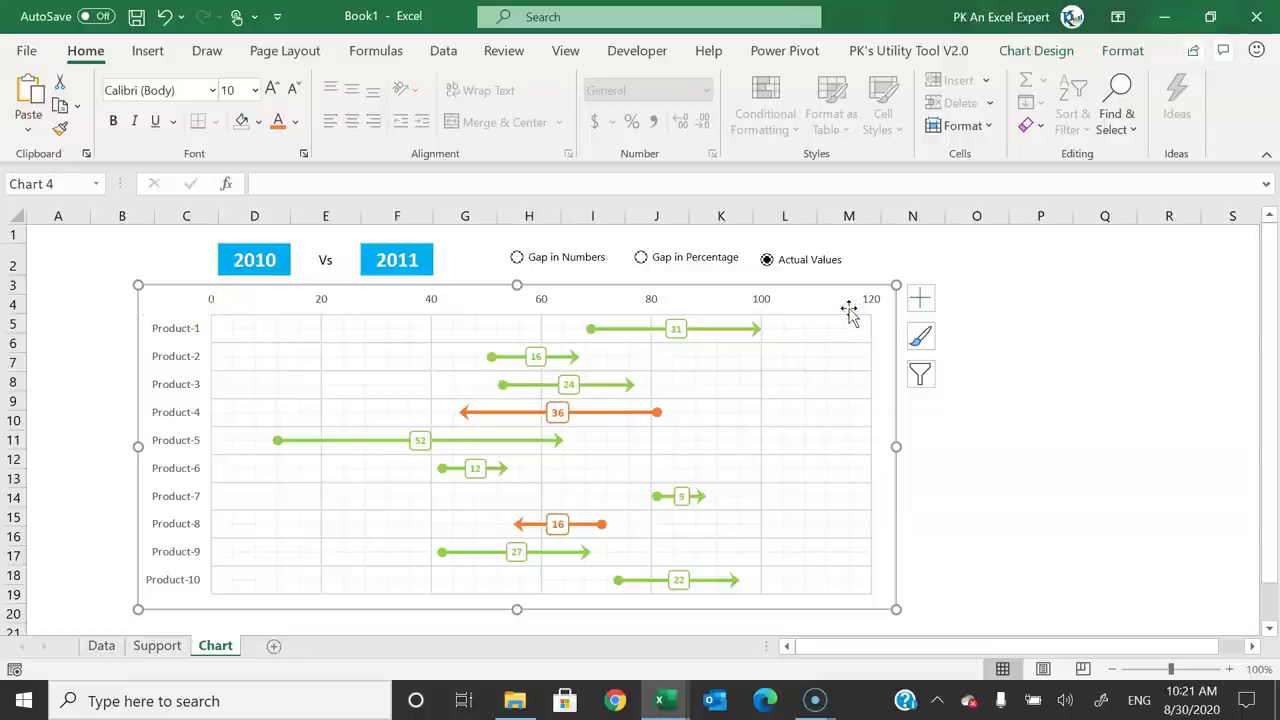
- Shrink the chart's plot area from its upper edge to leave an empty strip above the horizontal axis
click(1120, 50)
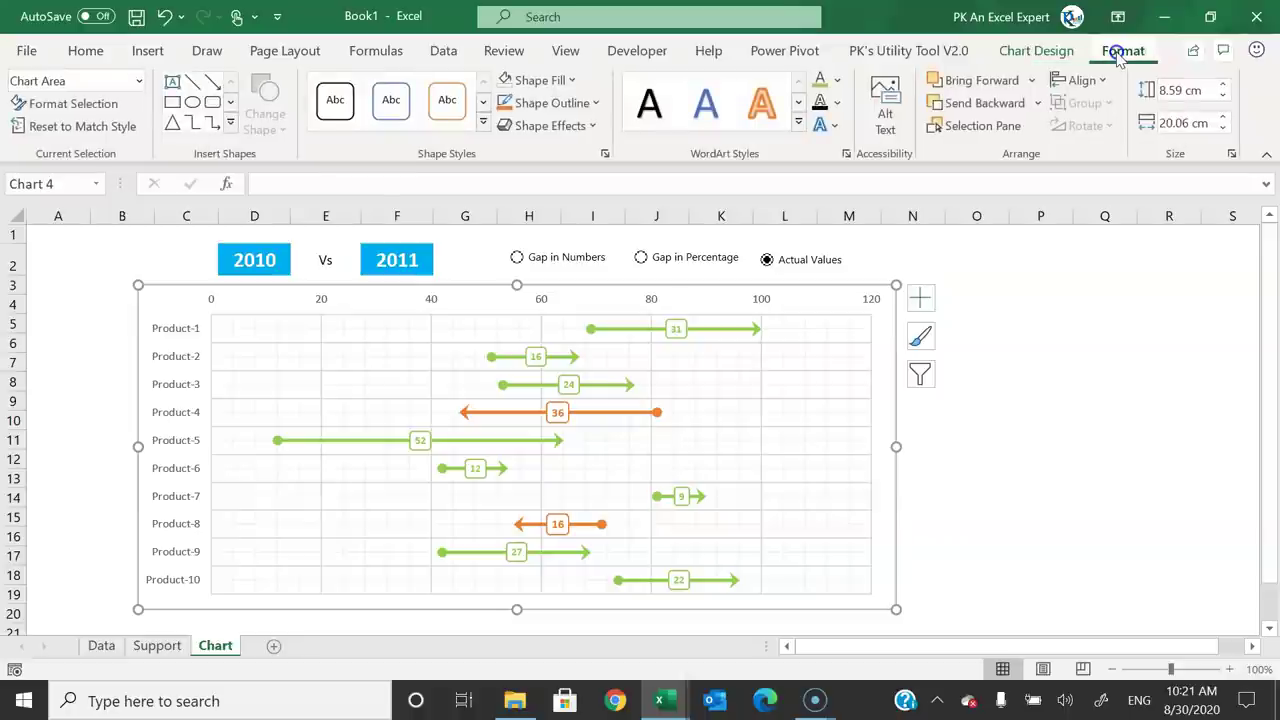
click(134, 80)
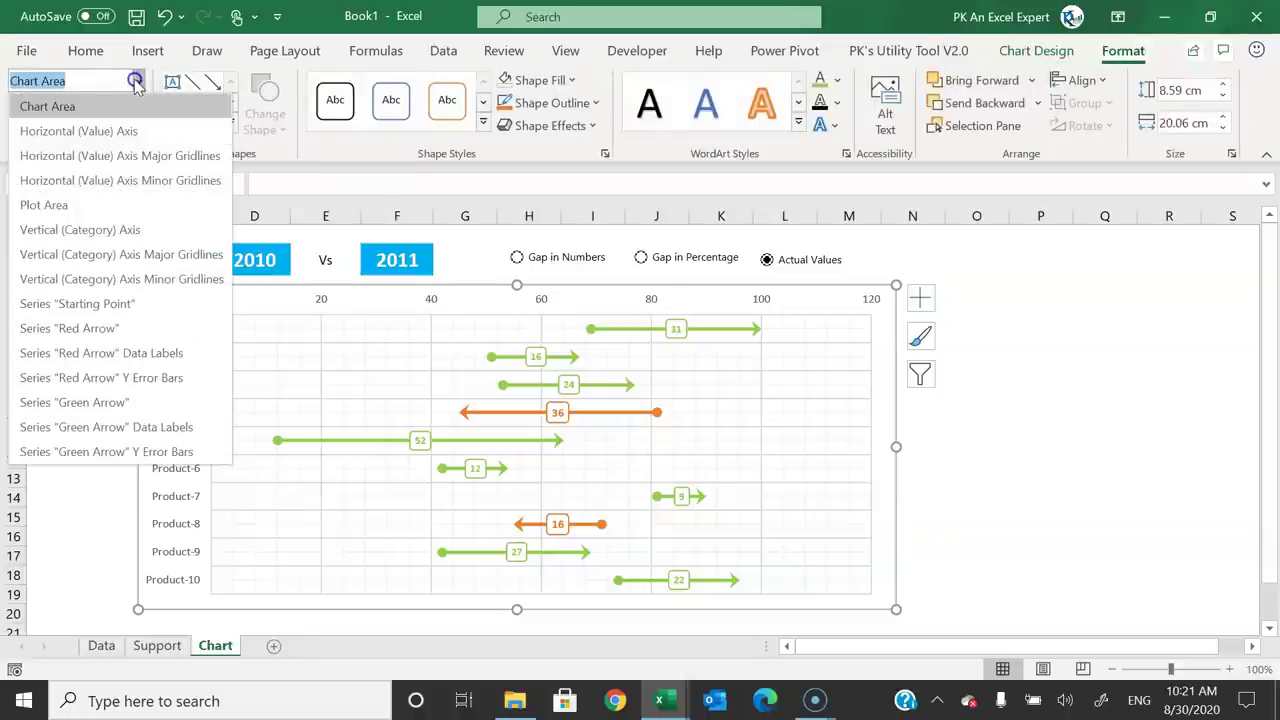
click(52, 208)
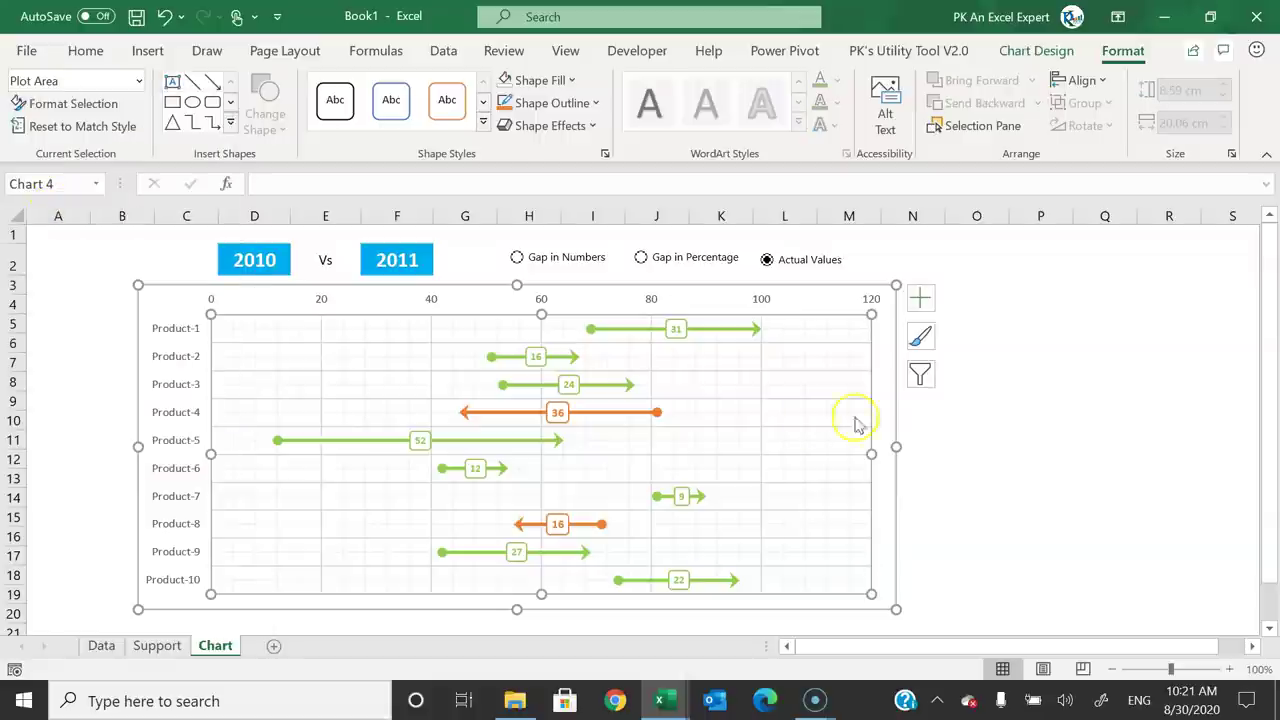
drag(872, 316, 871, 340)
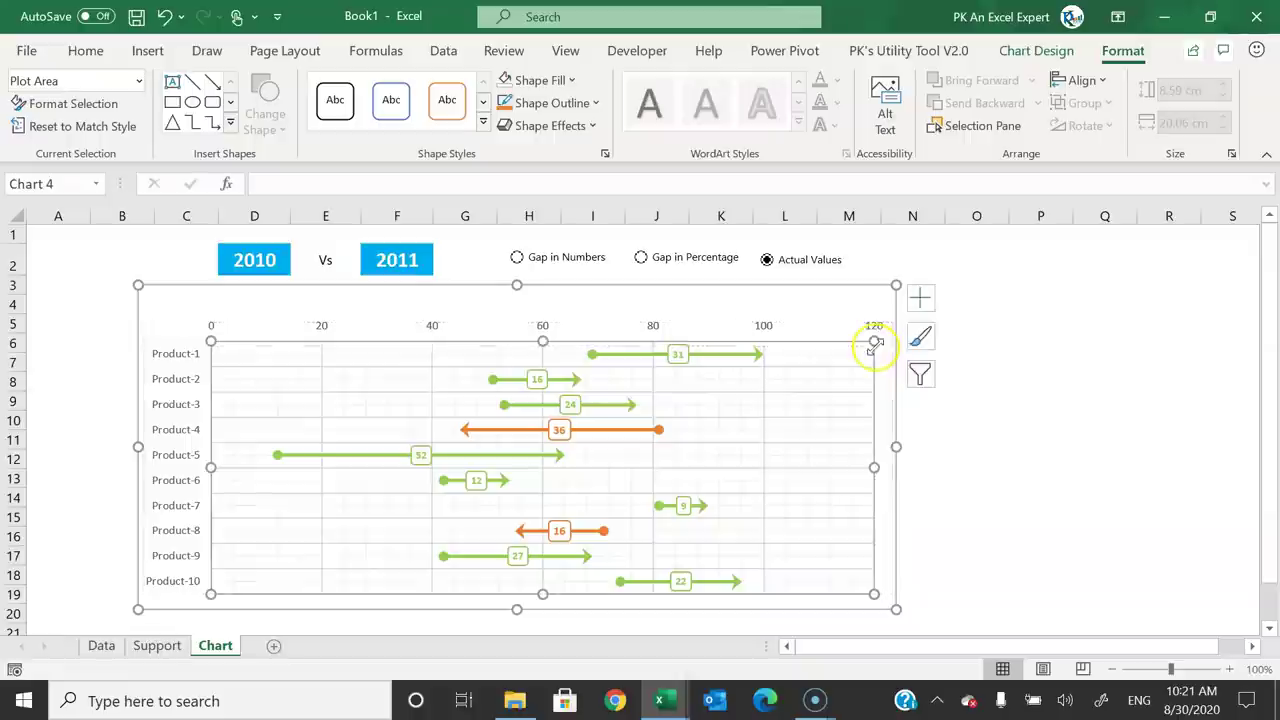
key(Escape)
- Bring the Gap in Numbers, Gap in Percentage and Actual Values option buttons to the front and place them in the chart's empty upper strip
right_click(578, 257)
key(Escape)
ctrl+right_click(680, 257)
key(Escape)
ctrl+right_click(802, 260)
key(Escape)
drag(780, 278, 754, 259)
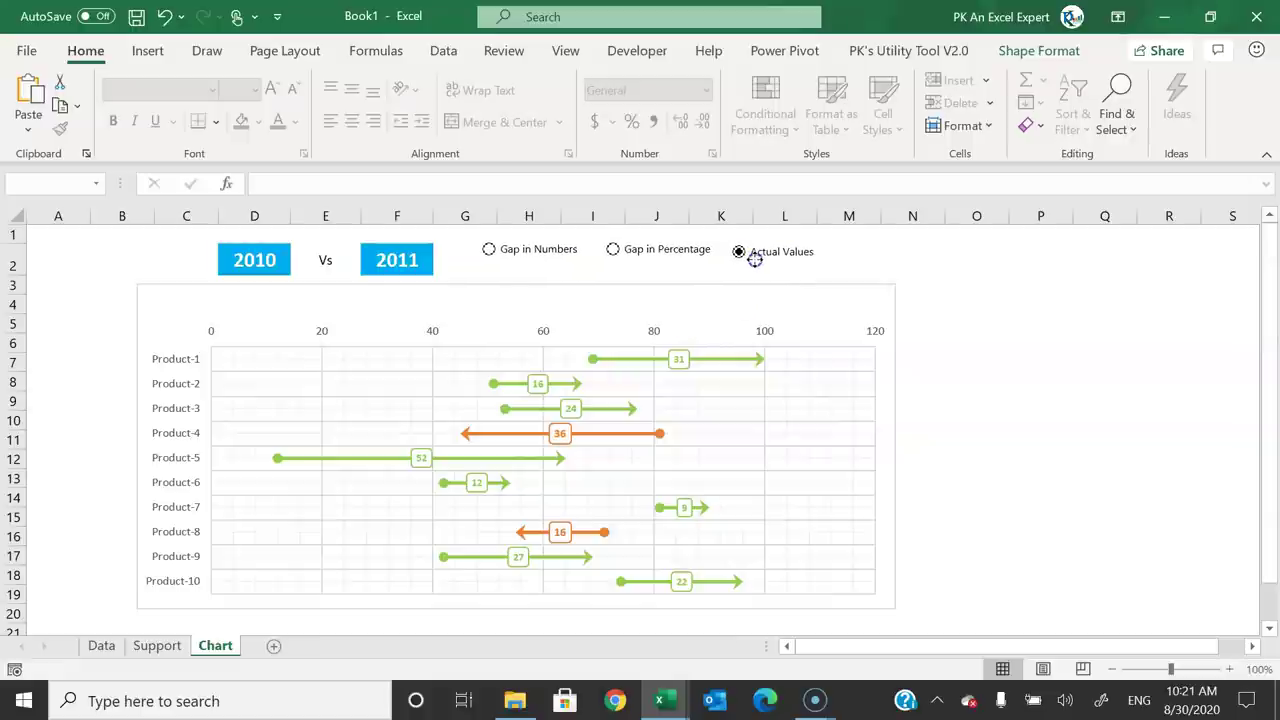
right_click(756, 257)
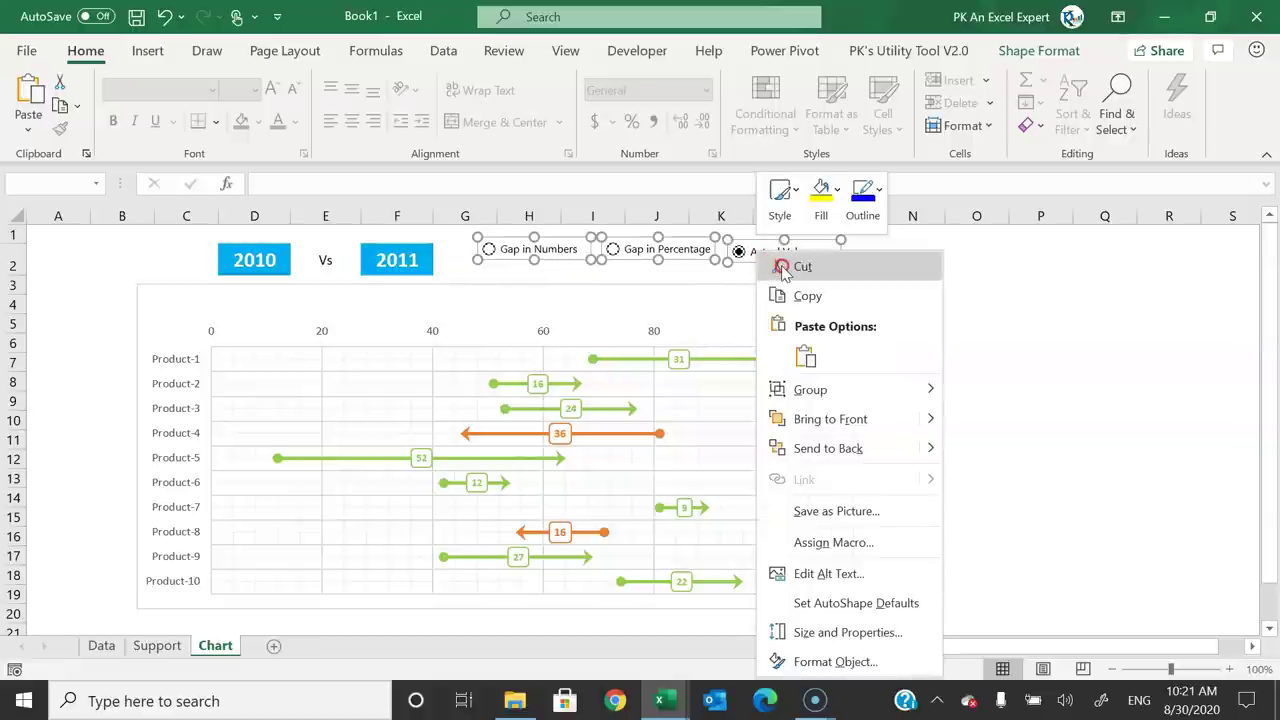
click(850, 419)
drag(737, 251, 663, 314)
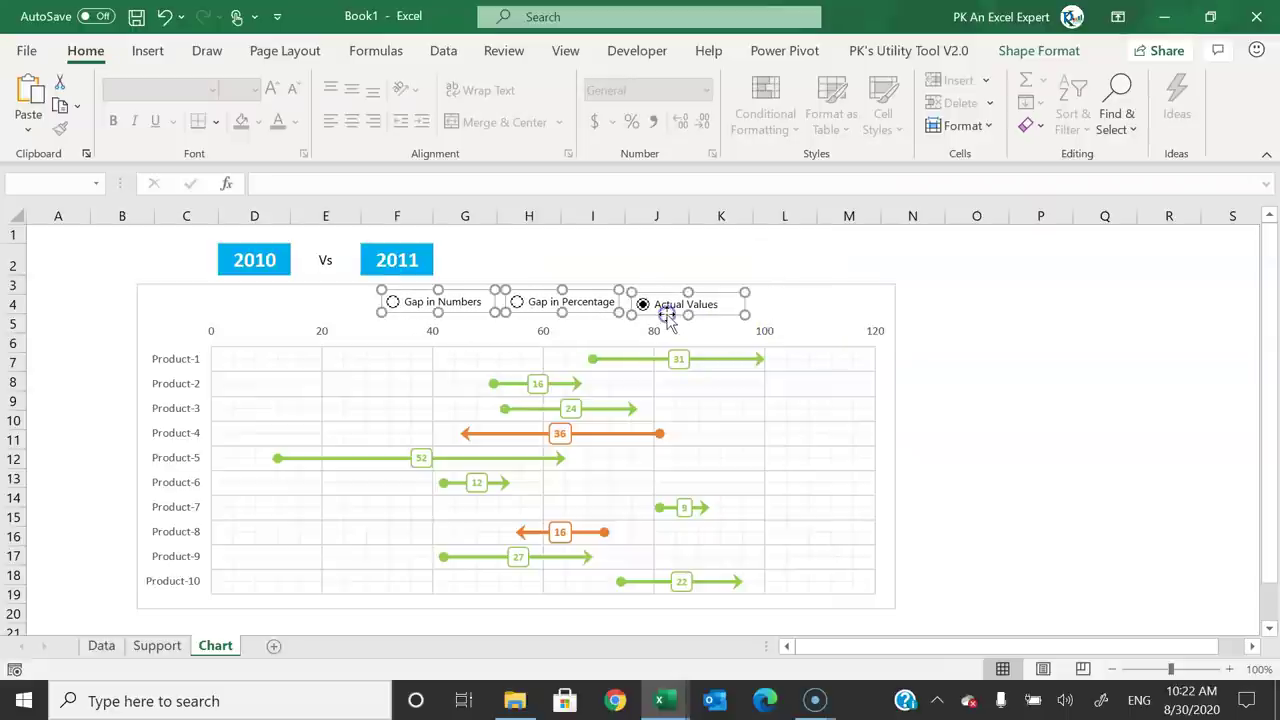
click(471, 314)
- Cycle through the three label option buttons and leave Gap in Numbers selected
click(541, 303)
click(677, 305)
click(438, 305)
click(517, 303)
click(643, 304)
click(445, 306)
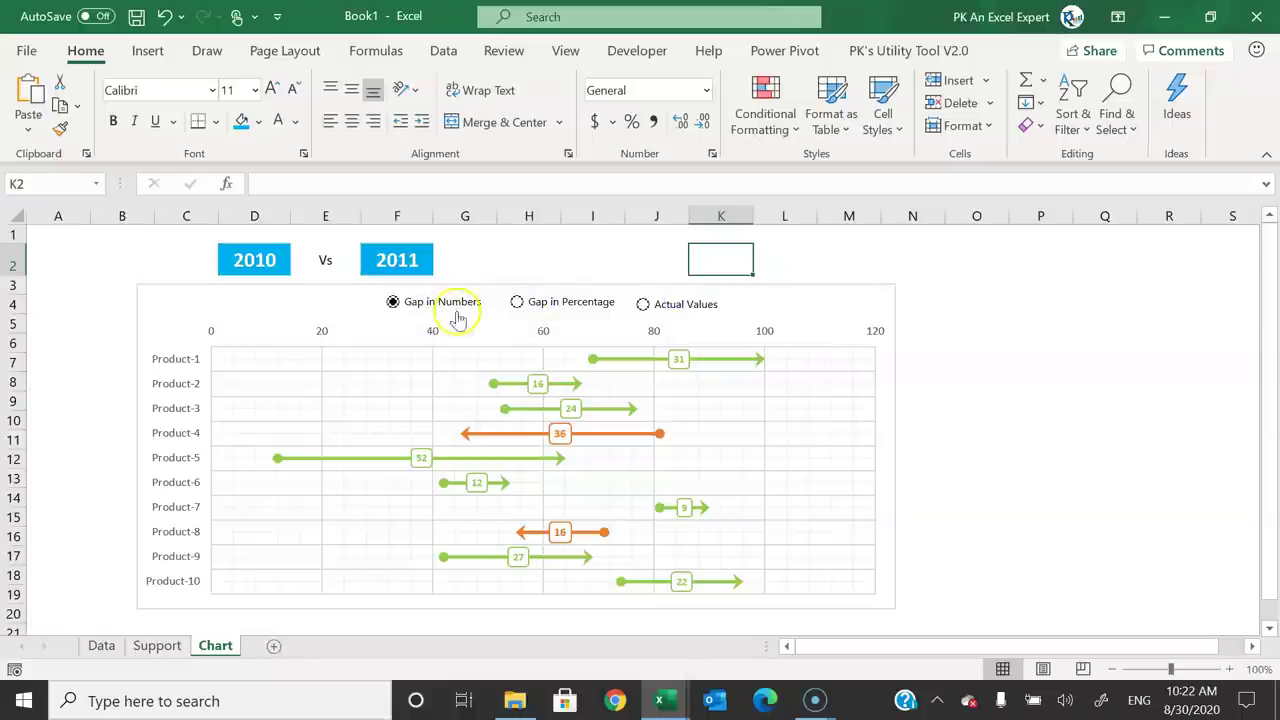
- Make the Green Arrow data labels show cell values from Support!$G$2:$G$11, without the series value and leader lines
click(679, 360)
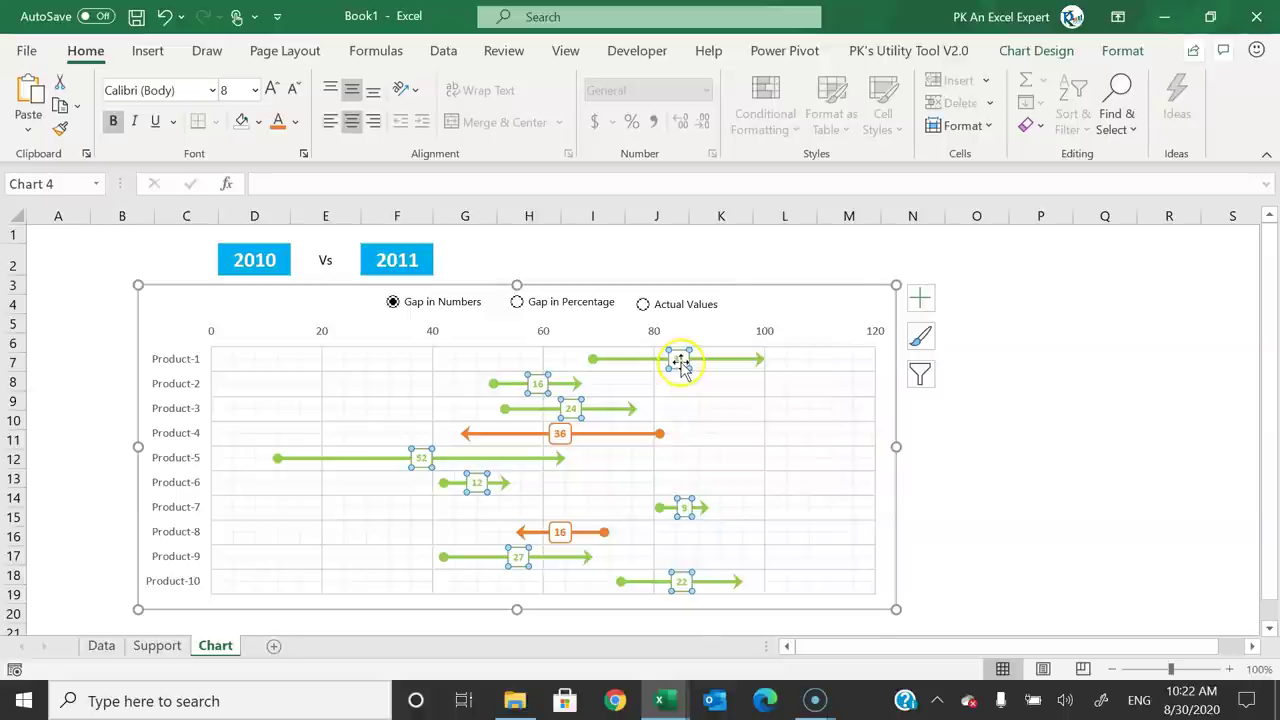
right_click(680, 360)
click(799, 621)
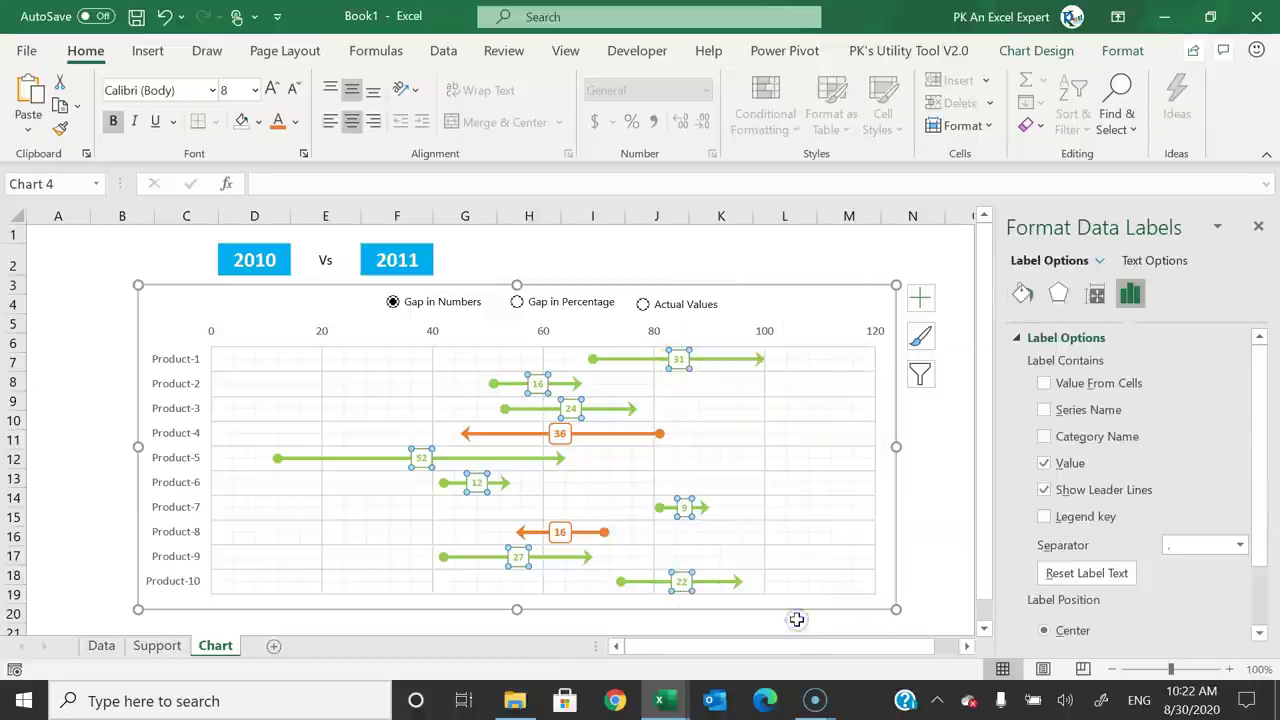
click(1092, 388)
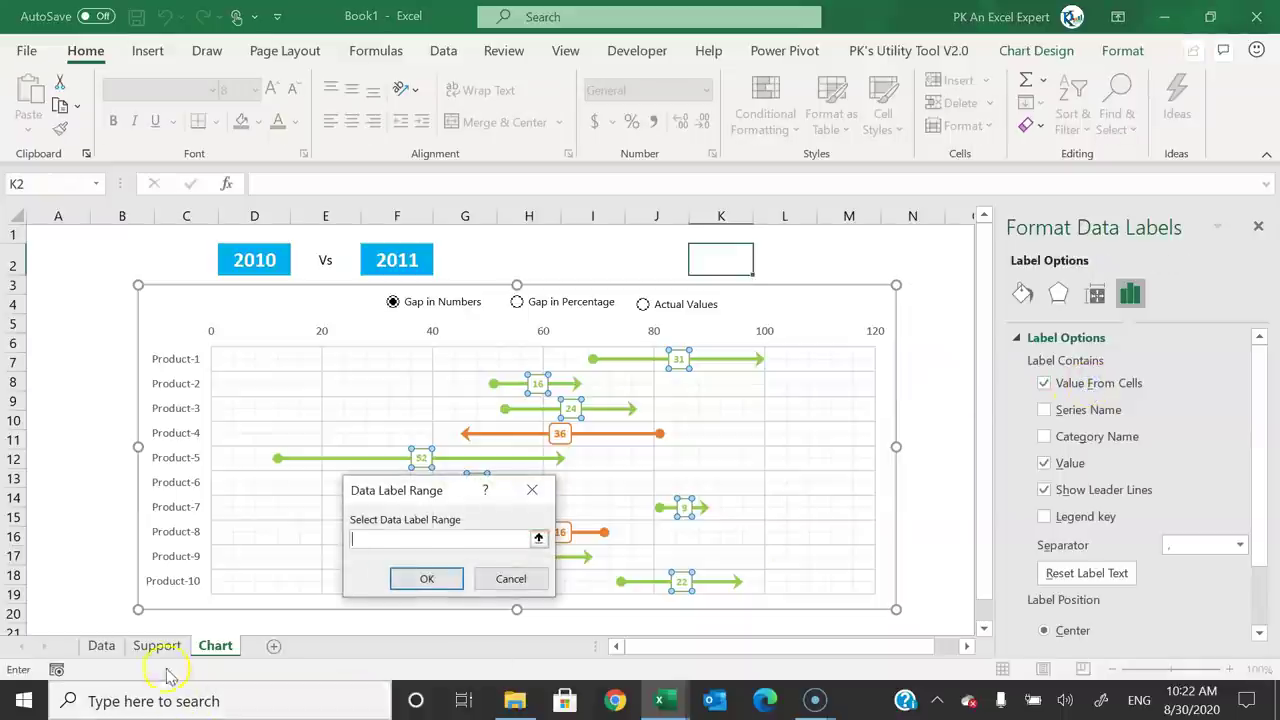
click(145, 647)
drag(214, 254, 209, 423)
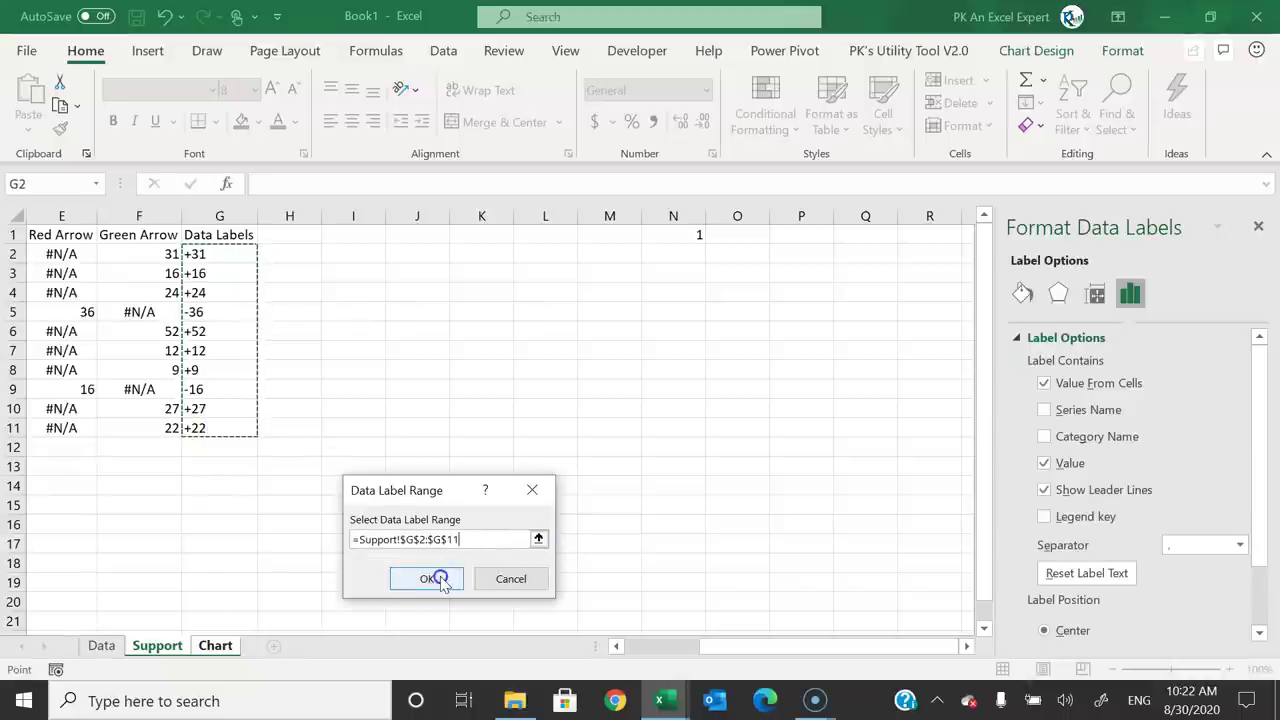
click(437, 579)
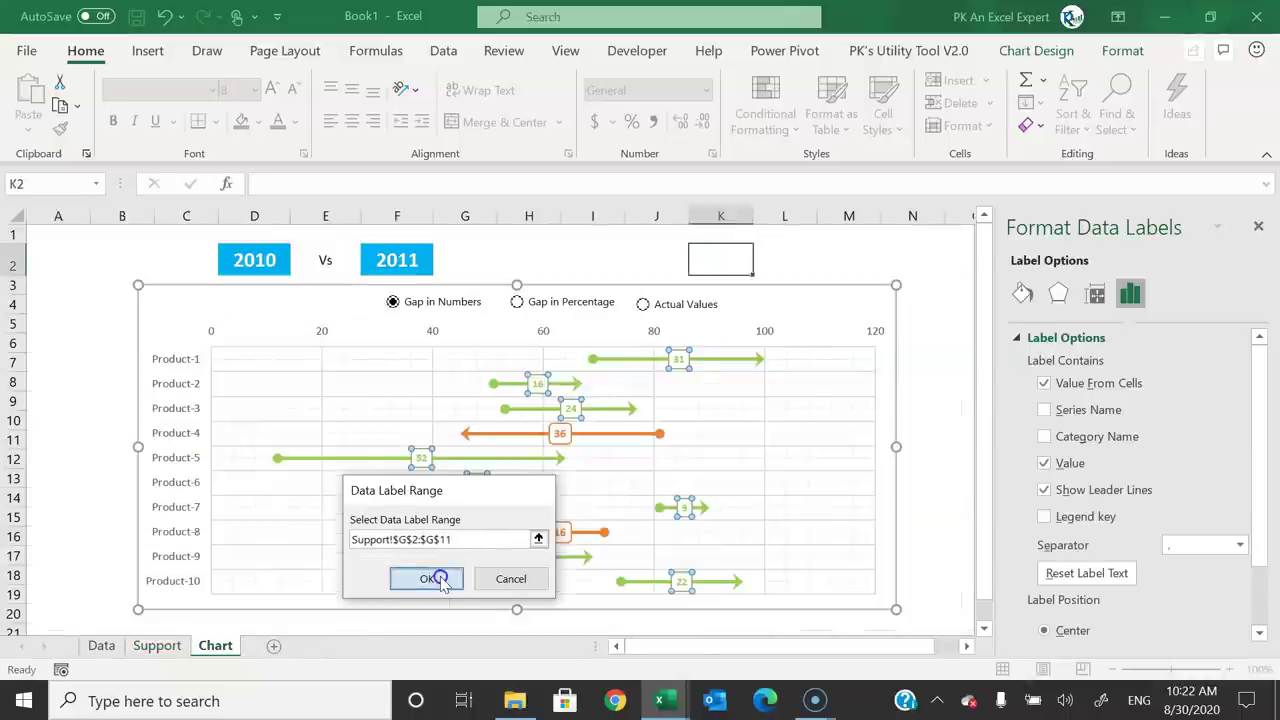
click(1066, 472)
click(1088, 497)
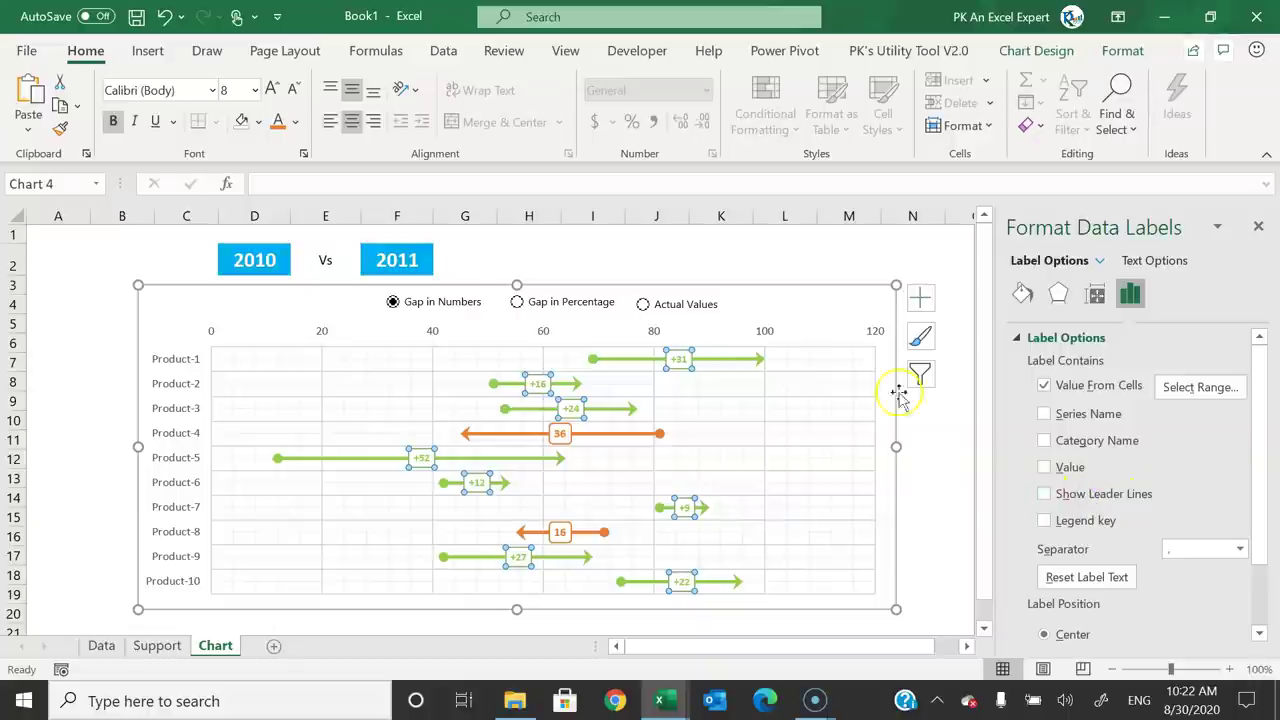
- Make the Red Arrow data labels show cell values from Support!$G$2:$G$11, without the series value and leader lines
click(561, 435)
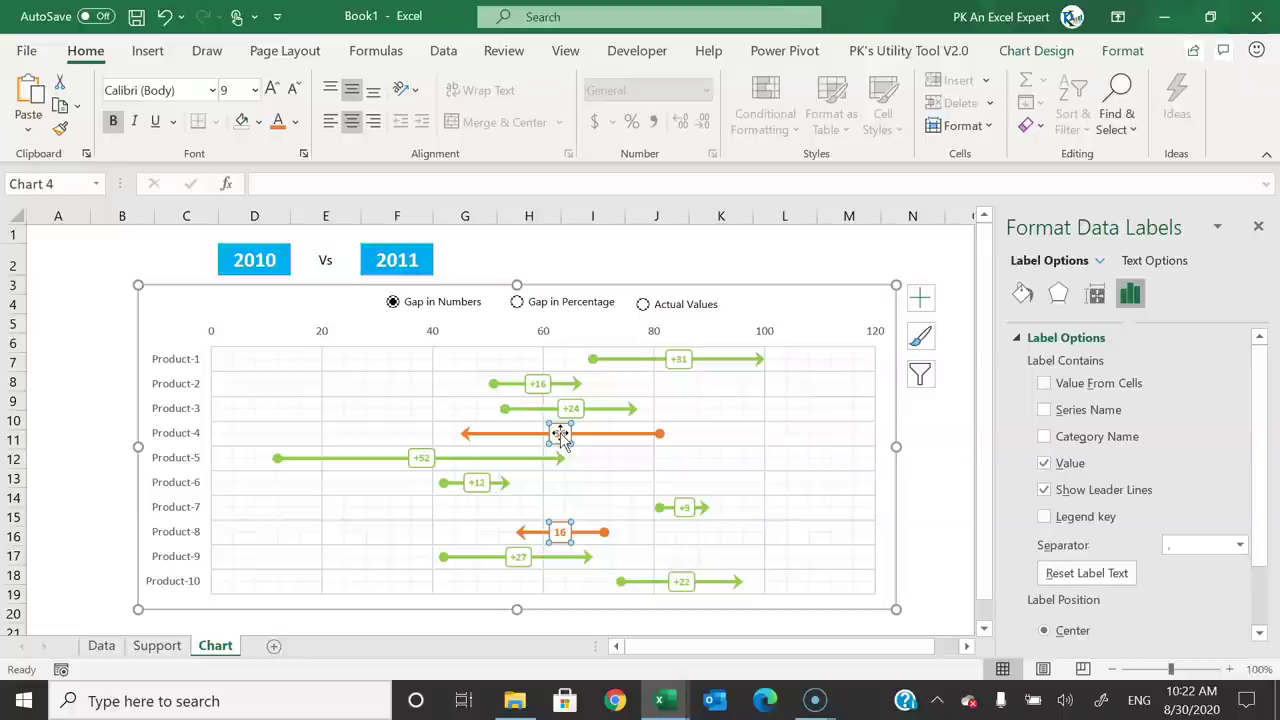
click(1045, 383)
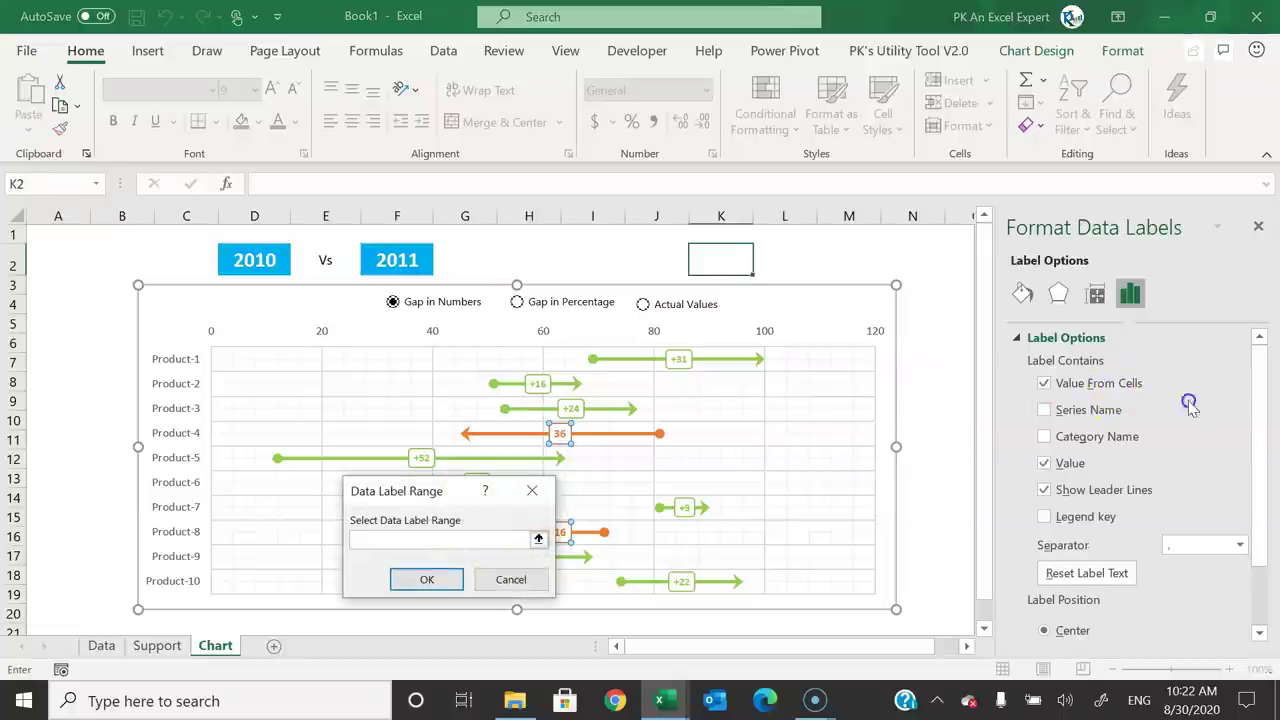
click(157, 645)
drag(215, 254, 223, 428)
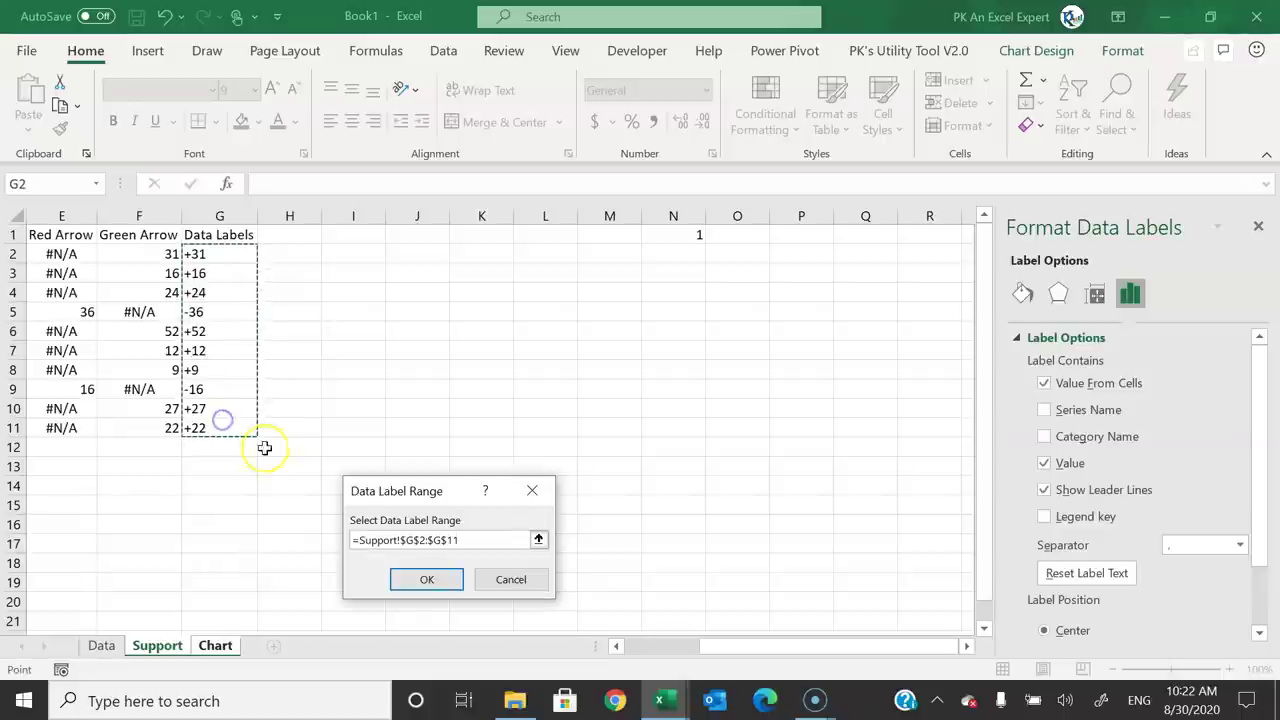
click(432, 585)
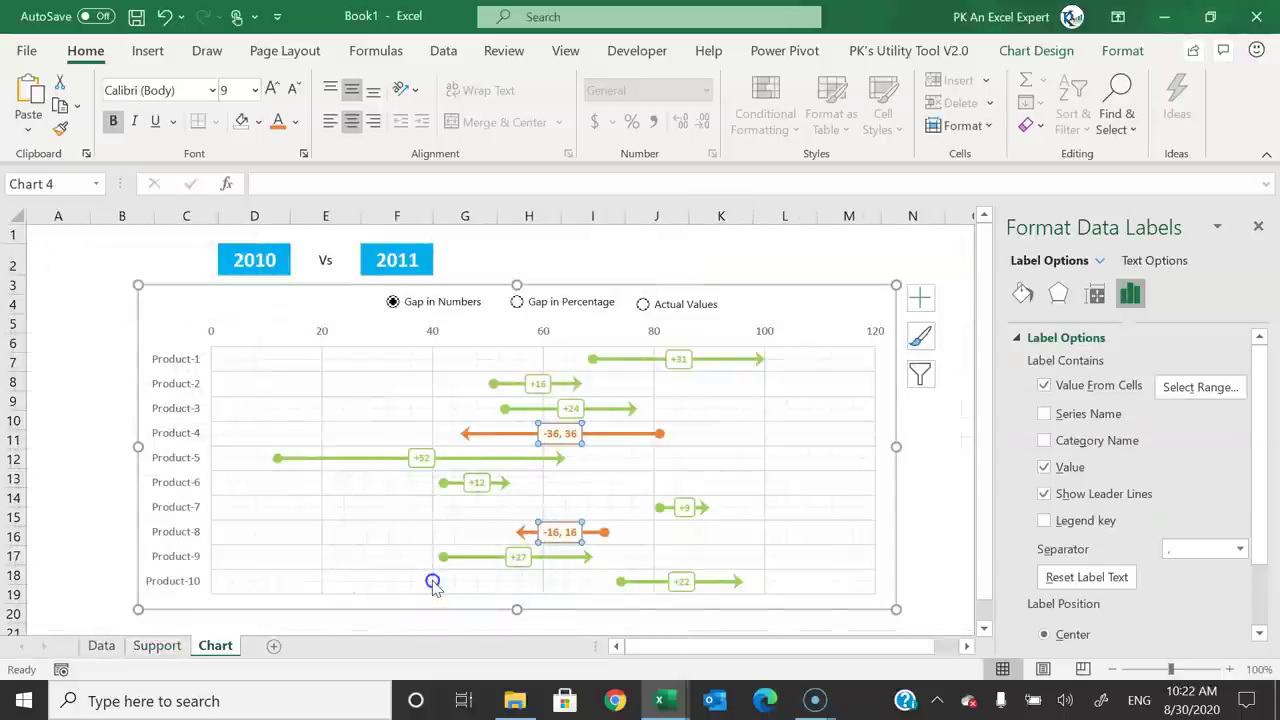
click(1045, 494)
click(1066, 467)
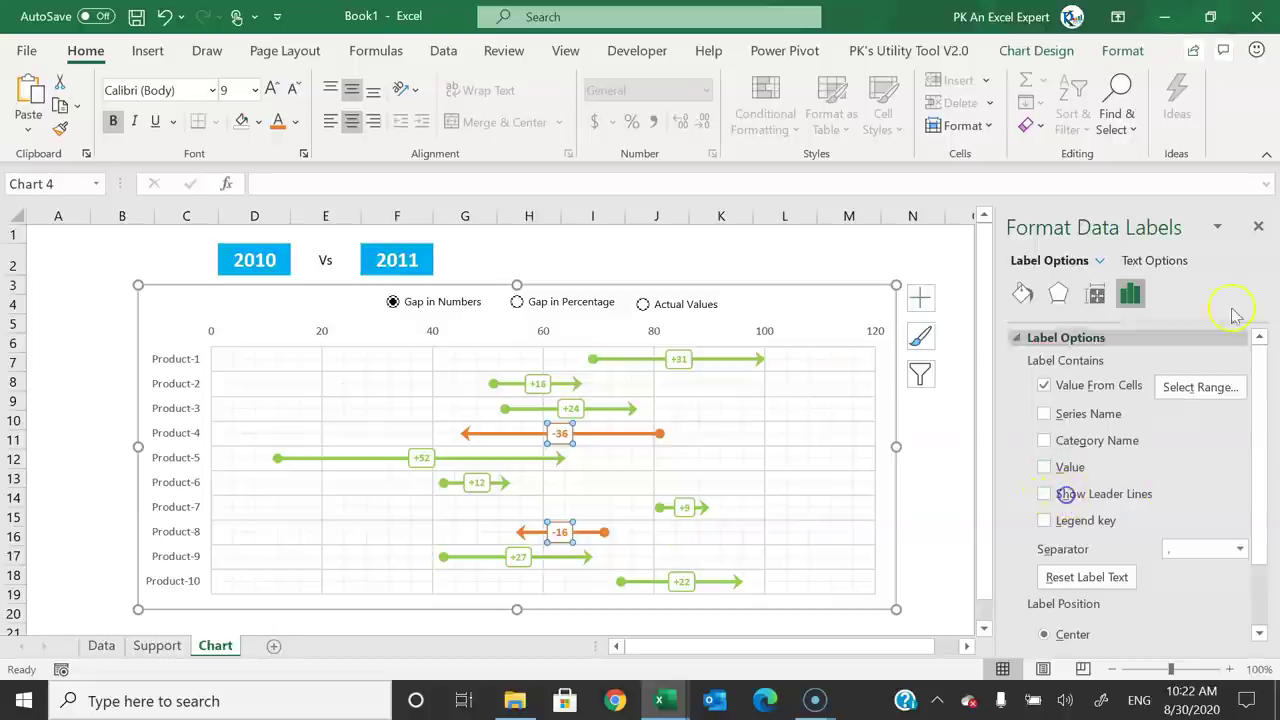
click(1258, 226)
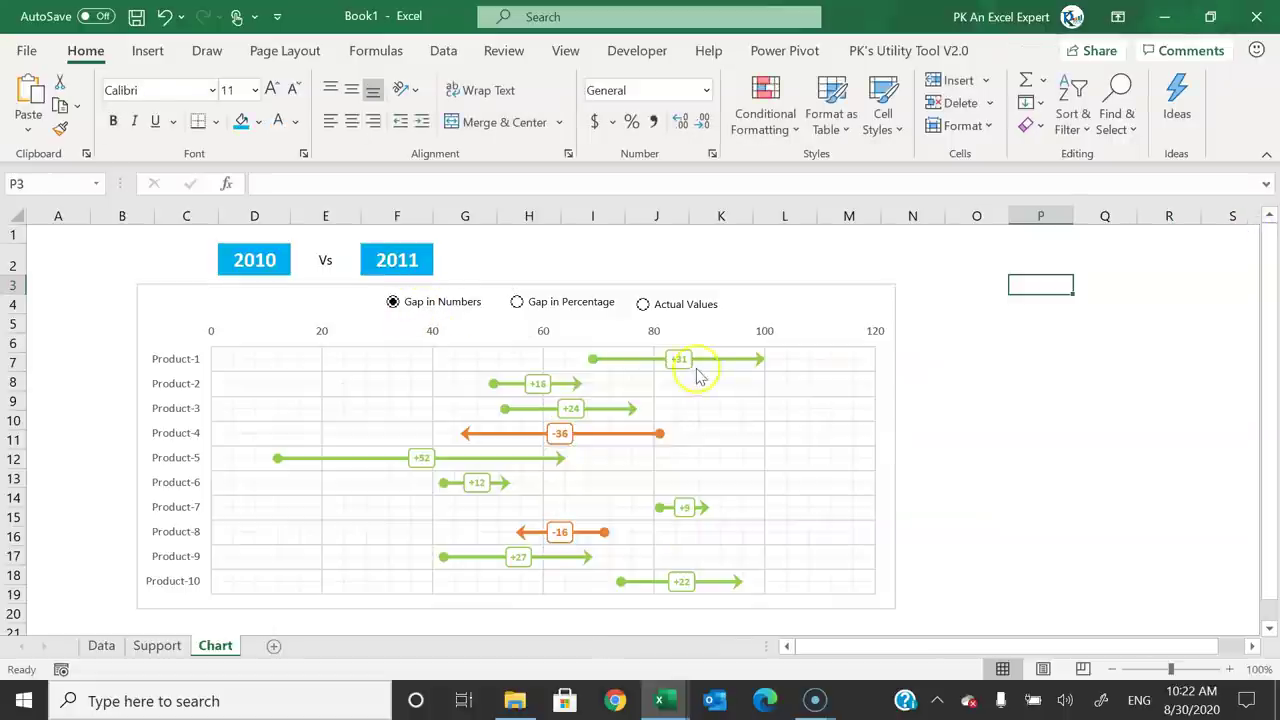
- Test the chart's label options with Gap in Percentage and finally Actual Values
click(555, 303)
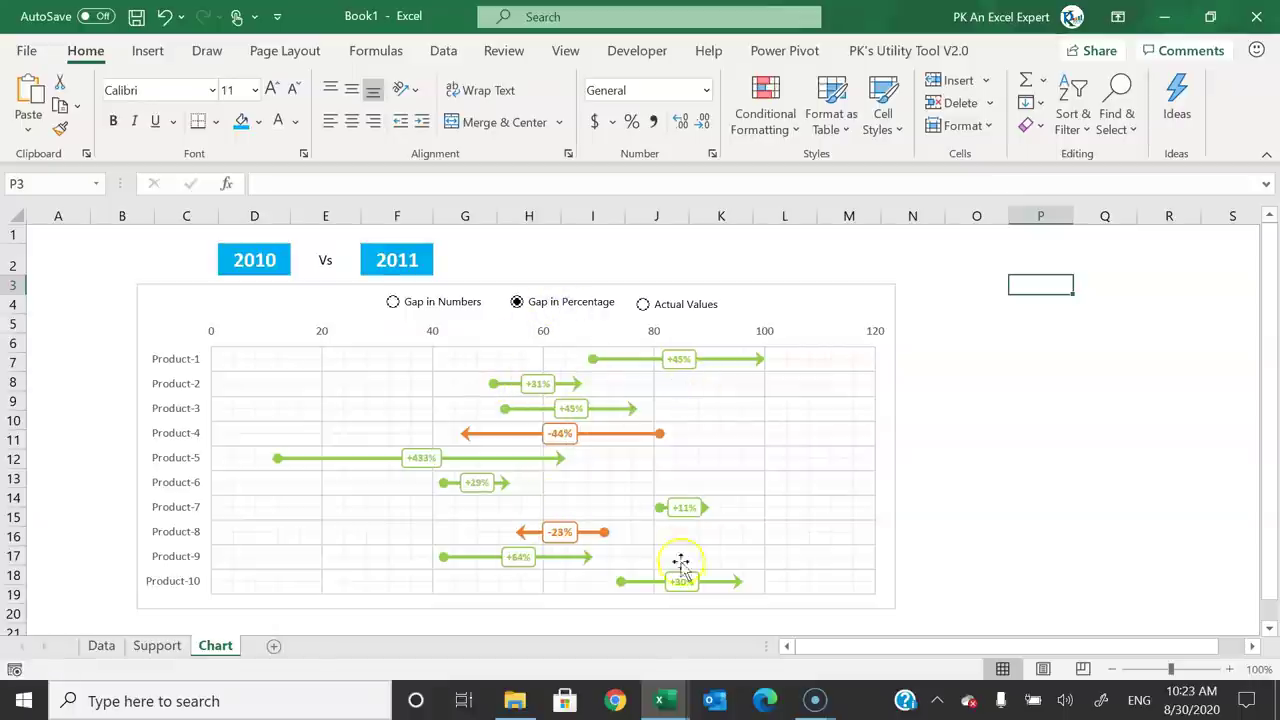
click(668, 308)
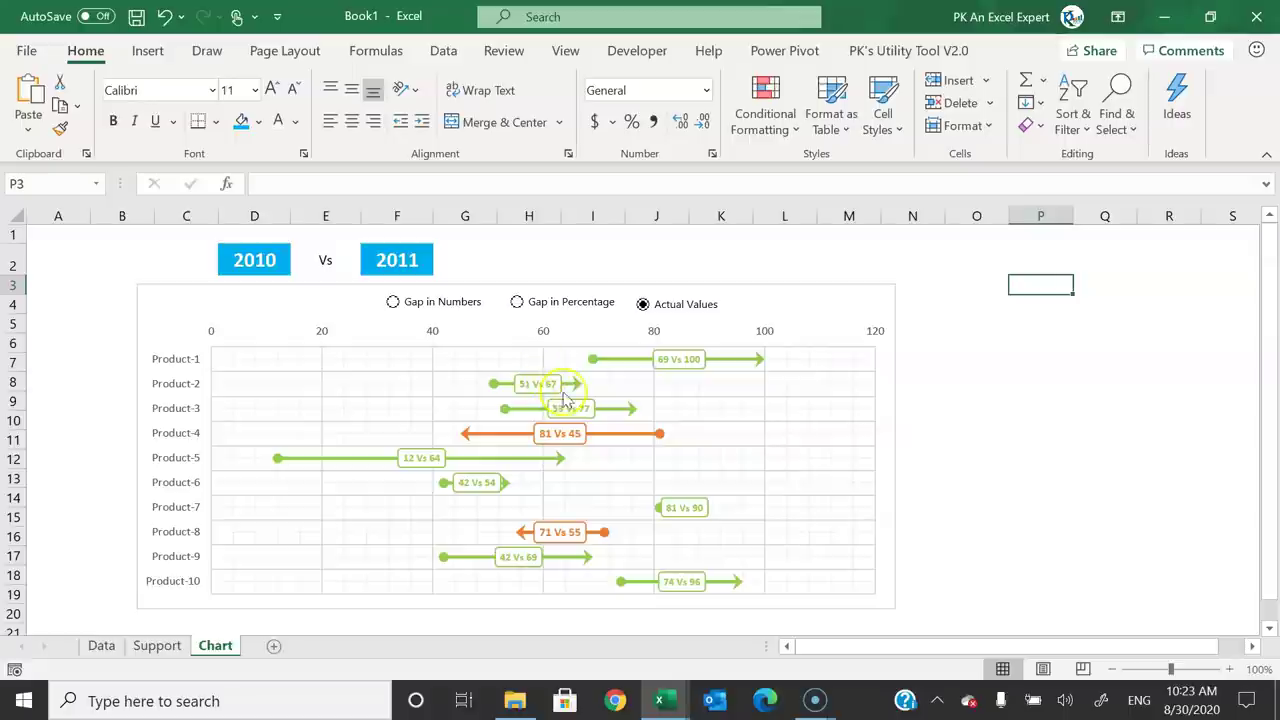
- Set the comparison years above the chart to 2011 in D2 and 2012 in F2
click(236, 260)
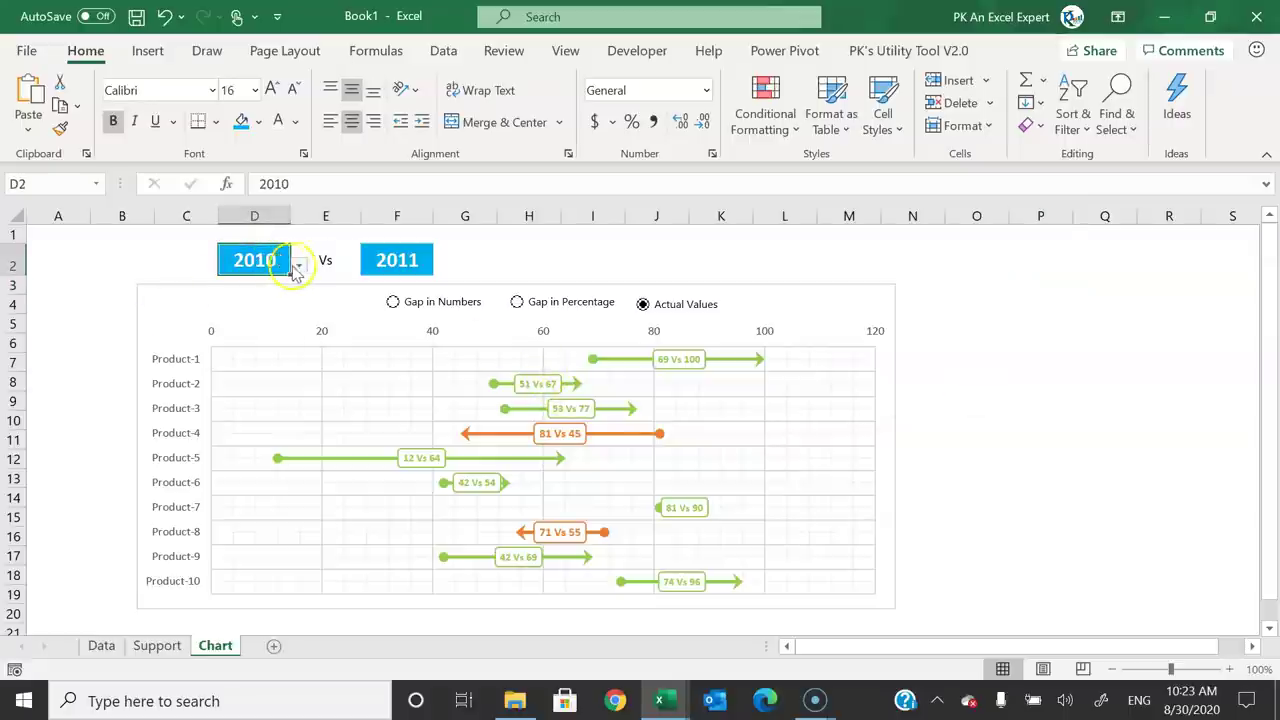
click(297, 264)
click(276, 297)
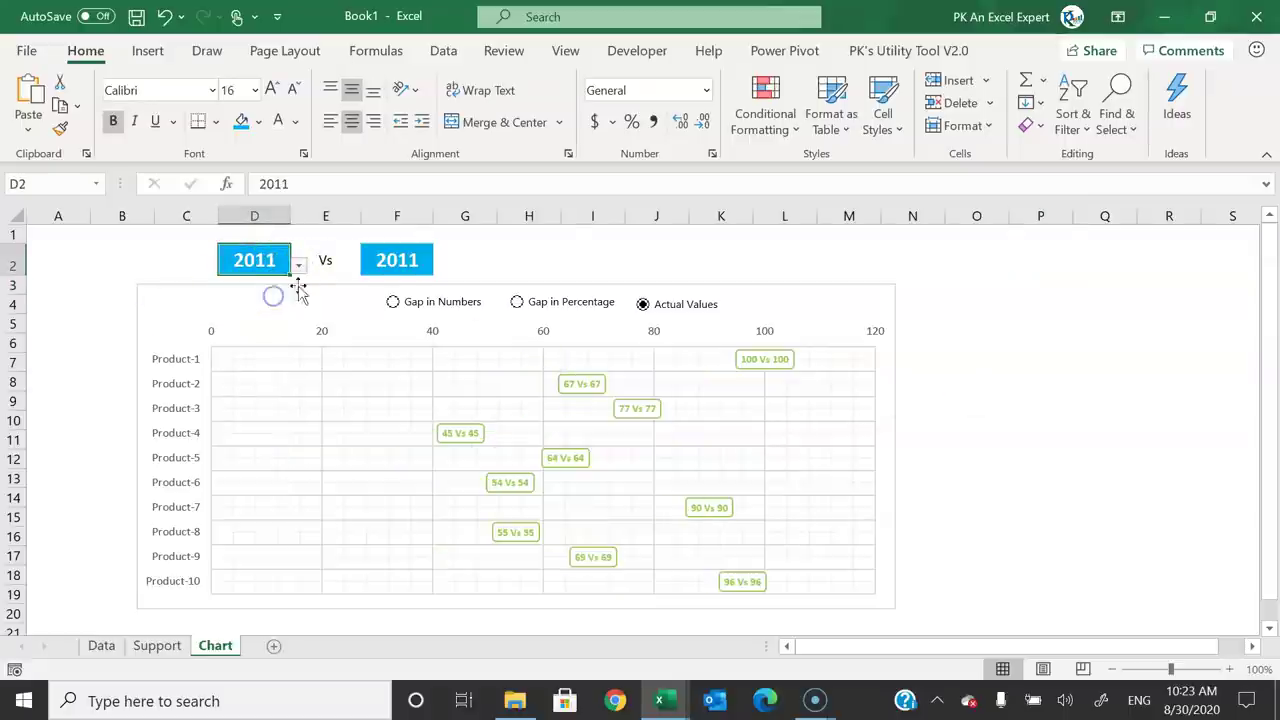
click(403, 258)
click(441, 264)
click(385, 311)
click(418, 252)
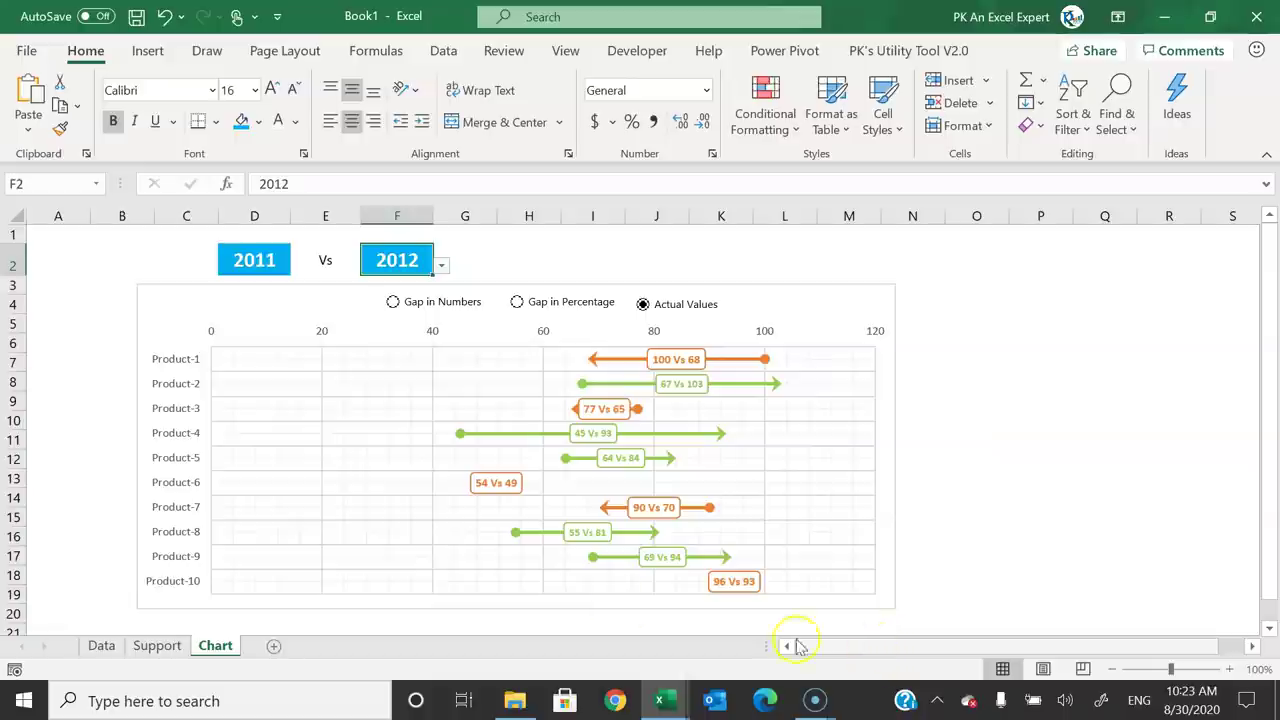
- Group the chart together with the Gap in Numbers, Gap in Percentage and Actual Values option buttons into one object
click(117, 255)
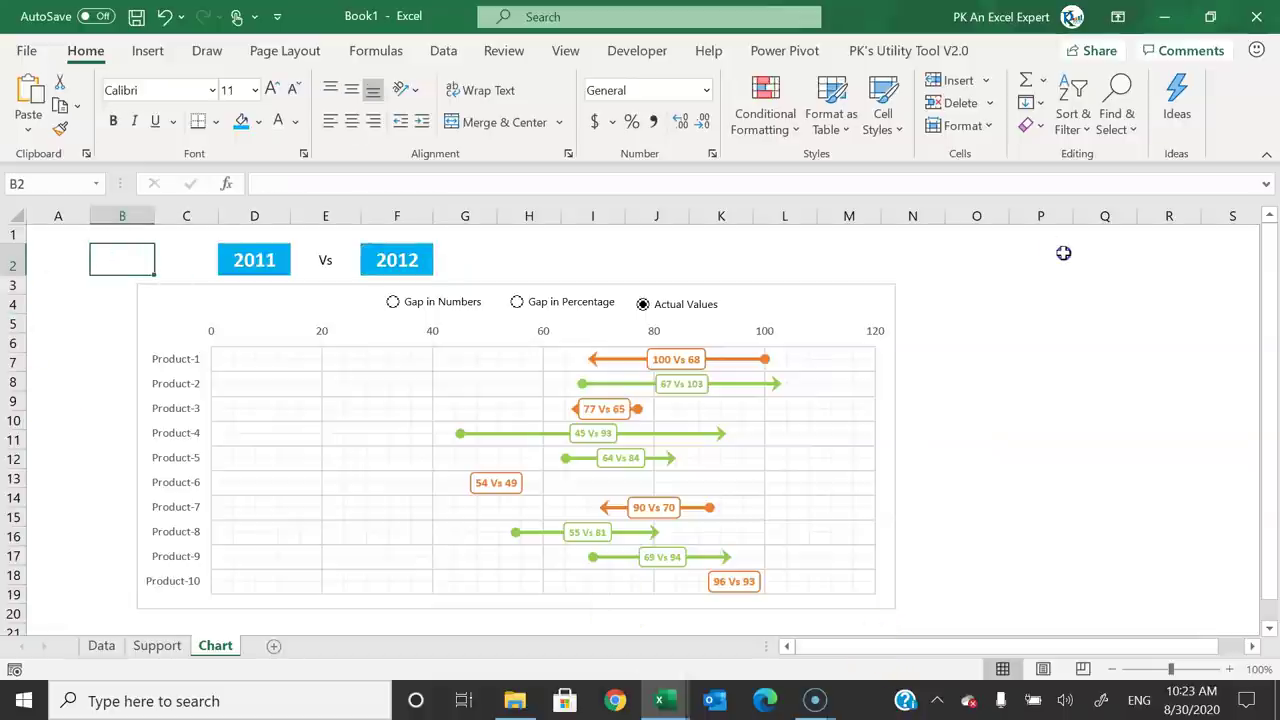
right_click(445, 302)
key(Escape)
drag(442, 314, 468, 312)
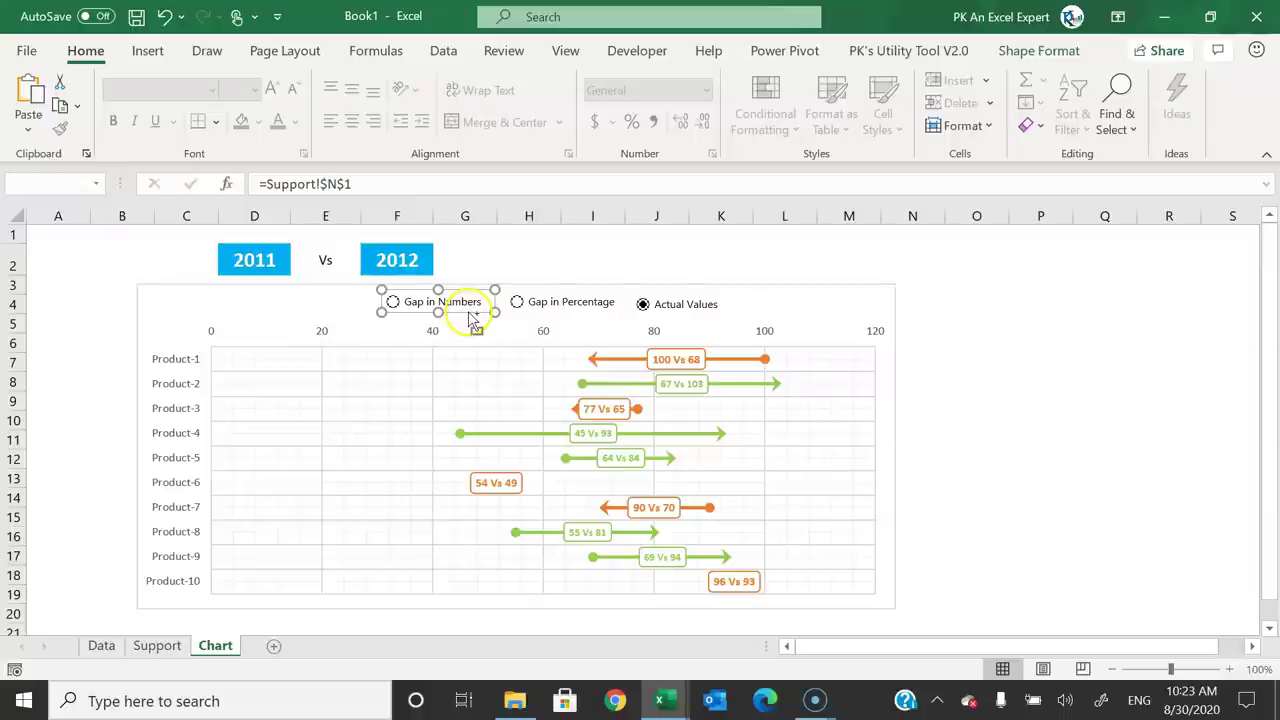
key(ctrl+a)
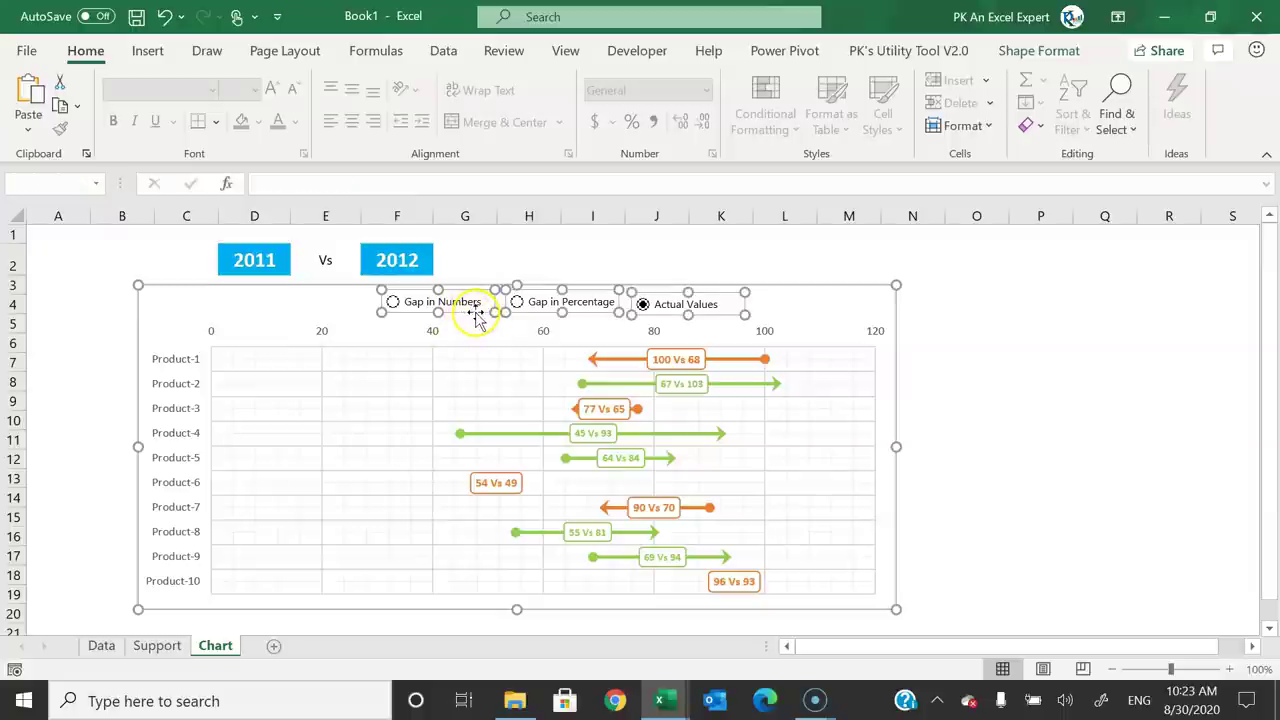
right_click(476, 316)
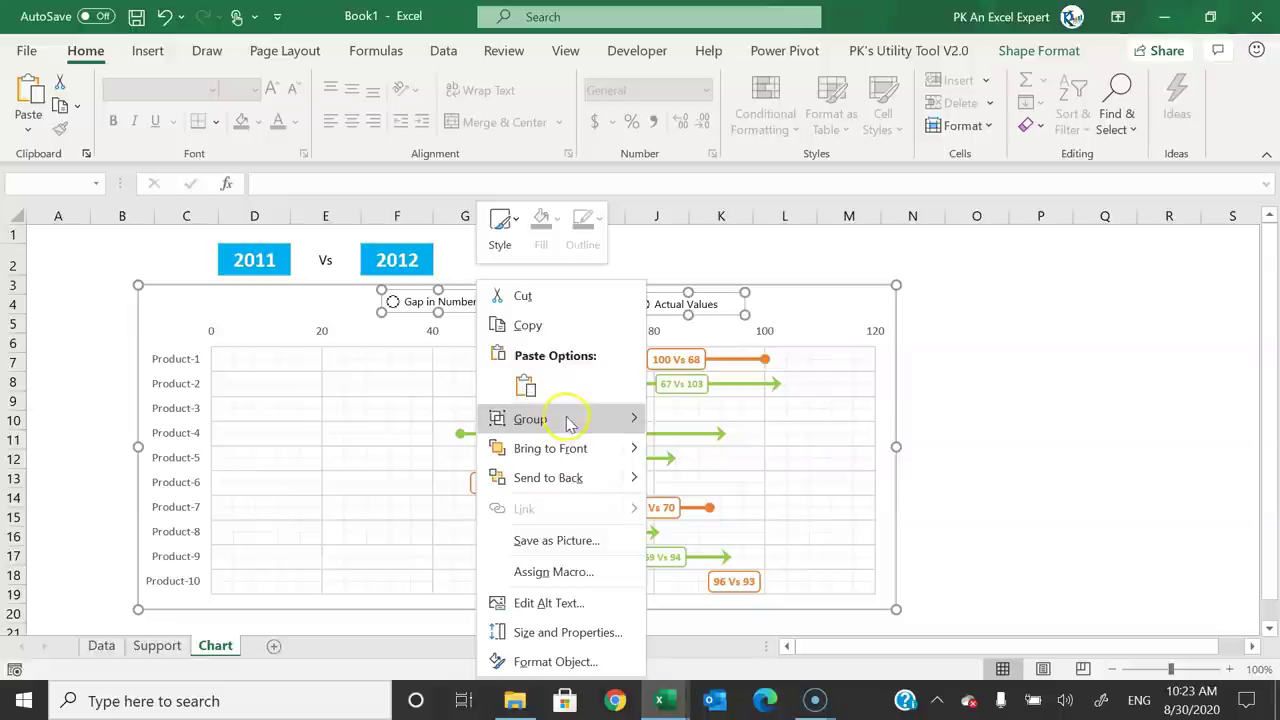
mouse_move(585, 420)
click(703, 420)
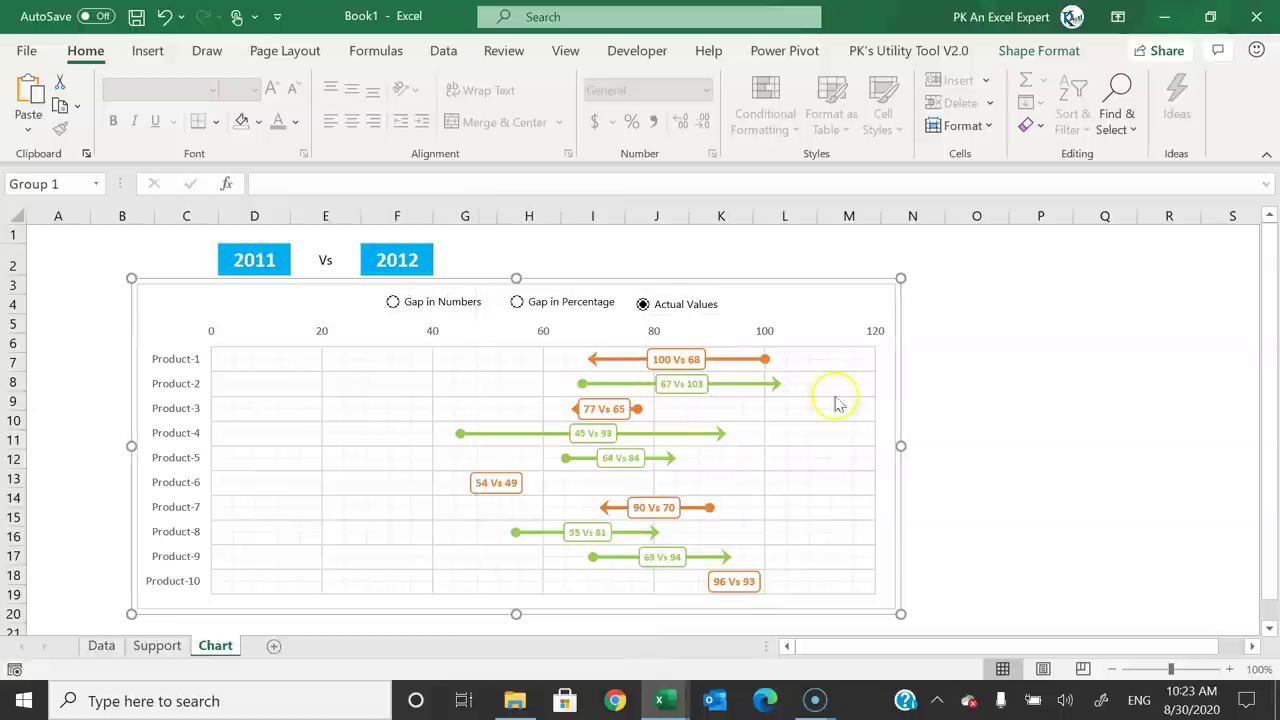
- Move the grouped chart about one column to the left beneath the year cells and deselect it
drag(901, 341, 840, 337)
click(997, 337)
click(720, 245)
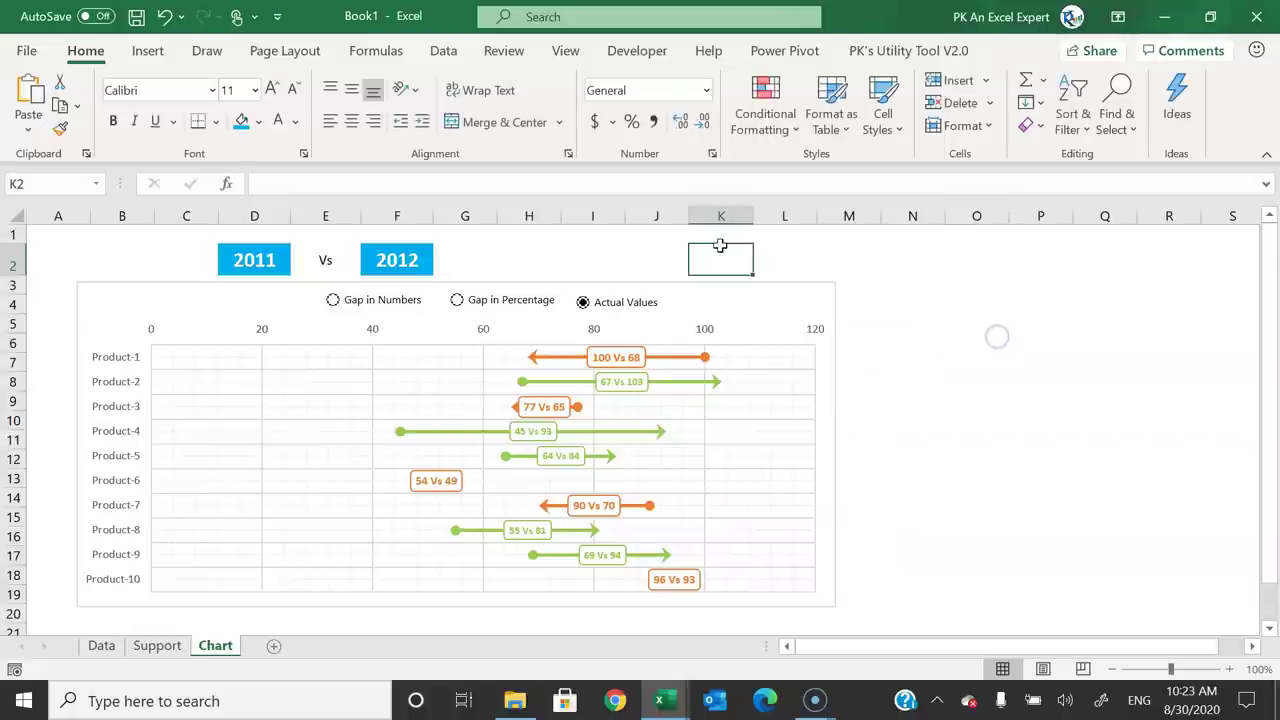